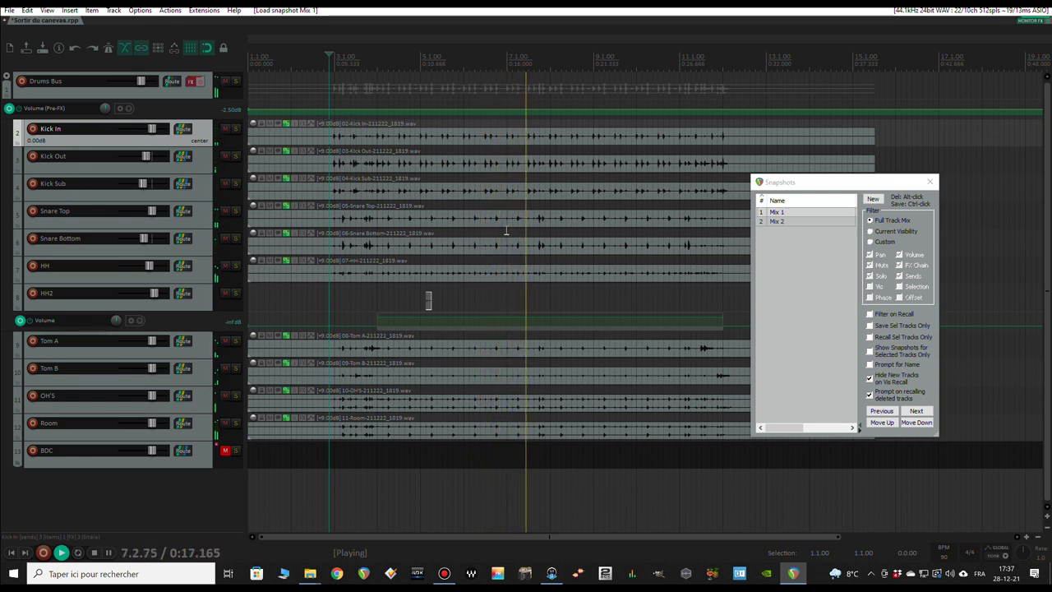
- Recall the Mix 2 snapshot during playback to compare the mixes, stop playback and close the Snapshots window
click(776, 221)
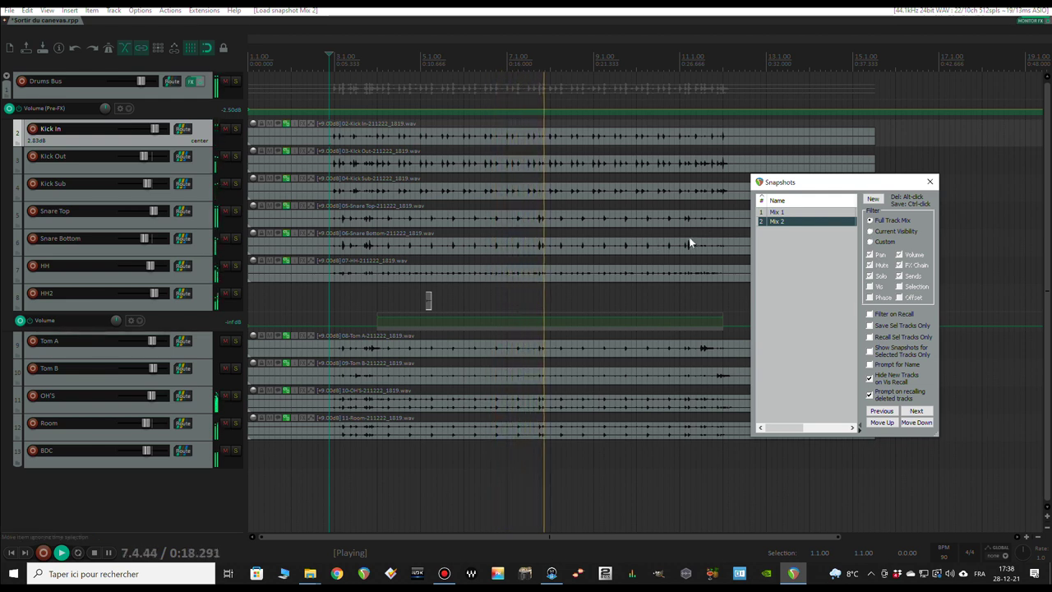
key(space)
key(Escape)
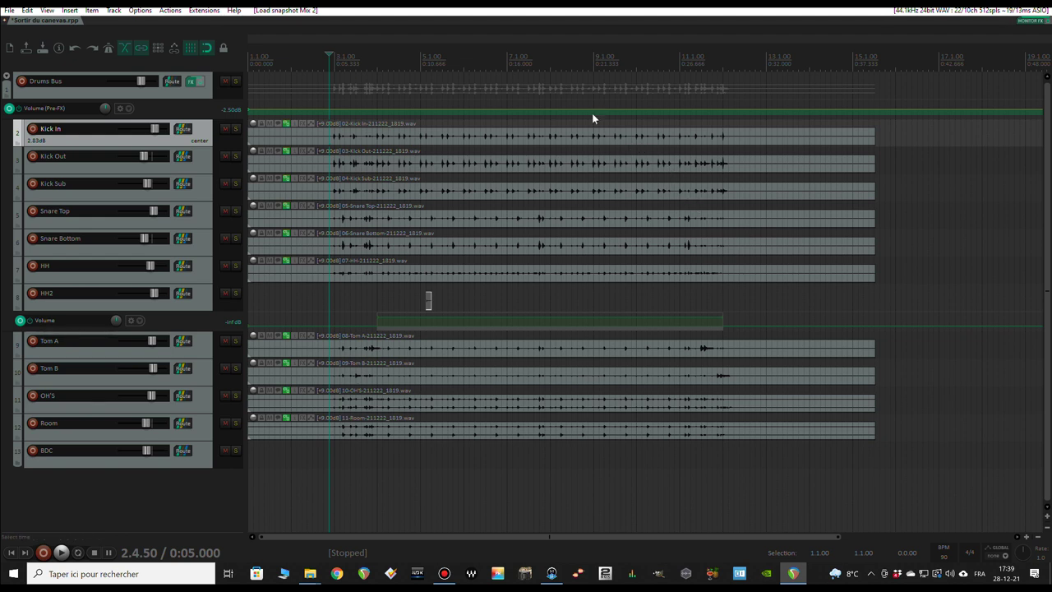
- Reopen the Snapshots window, recall the Mix 1 snapshot and close the window
click(204, 9)
click(230, 192)
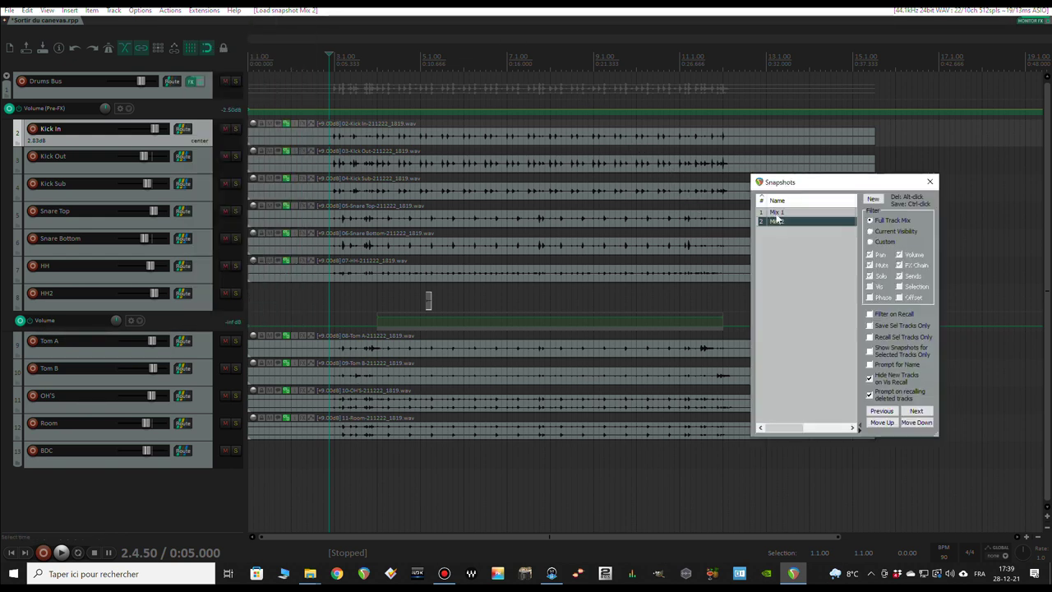
click(777, 213)
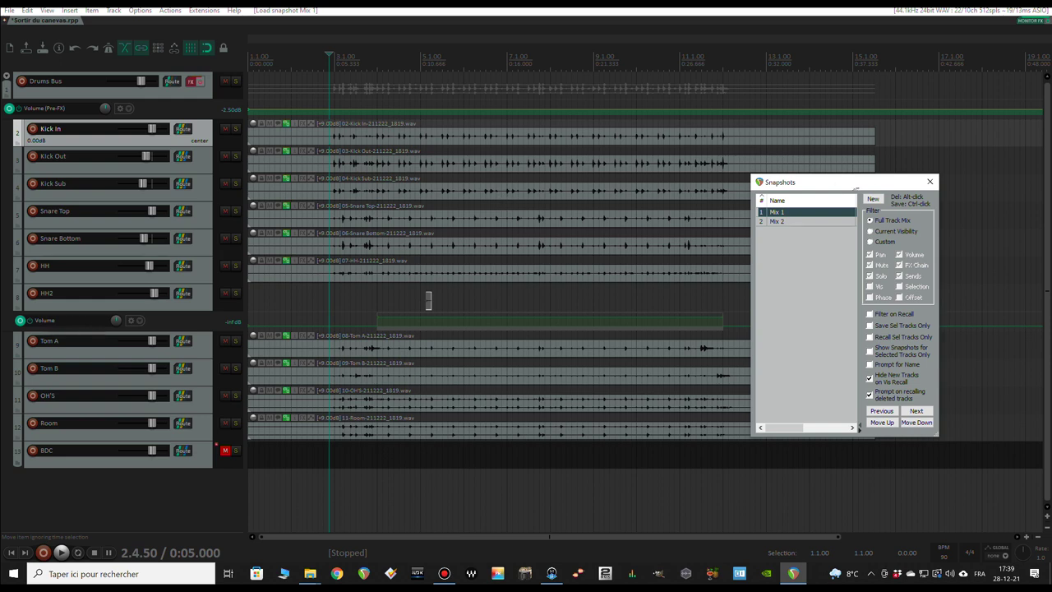
click(929, 183)
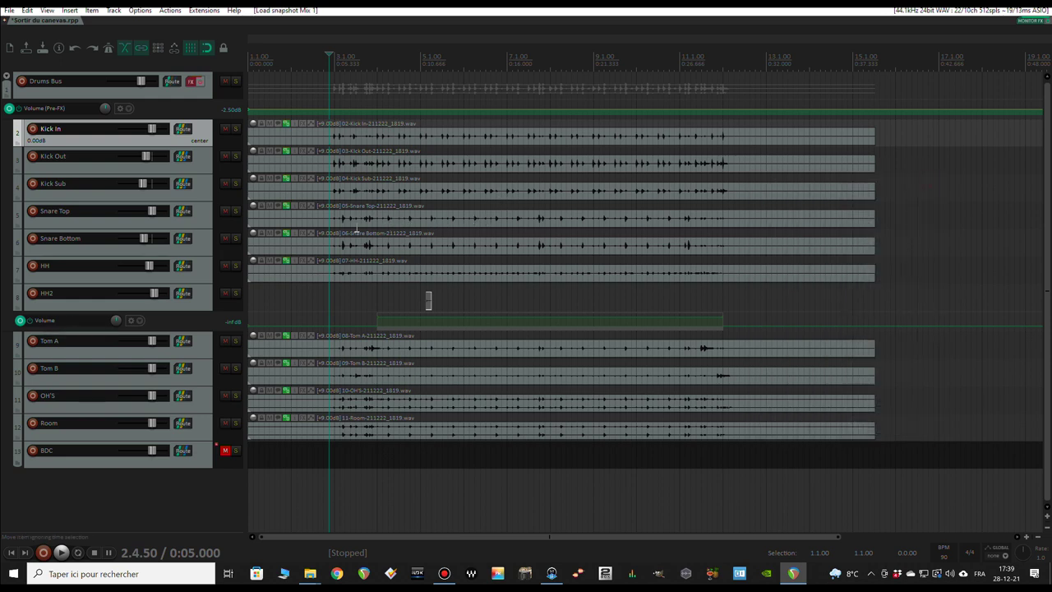
- Play back the full Mix 1 drum mix from the edit cursor and stop playback
key(space)
scroll(370, 211, up, 3)
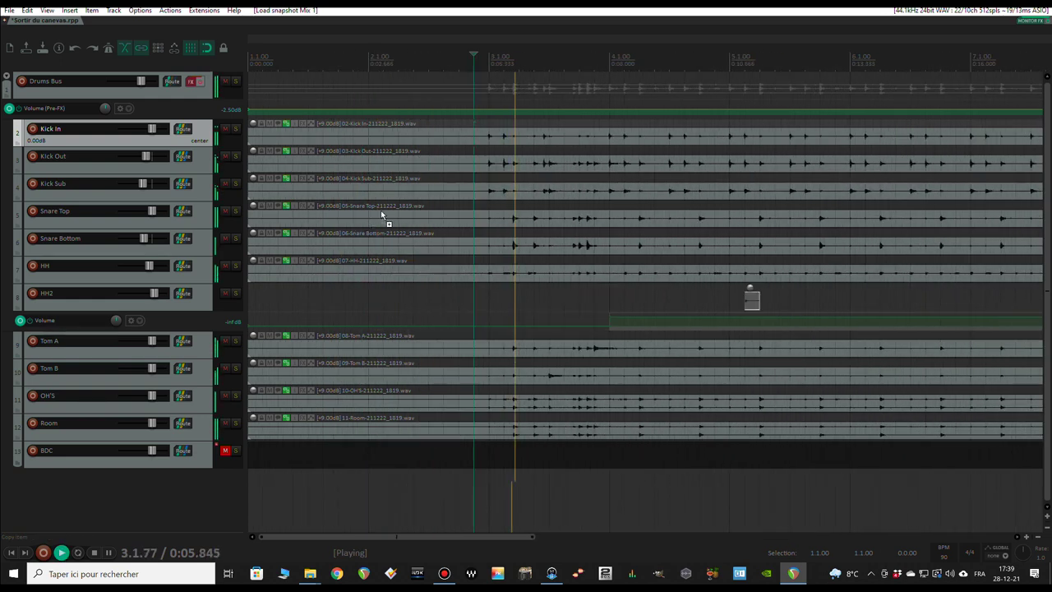
scroll(490, 225, down, 3)
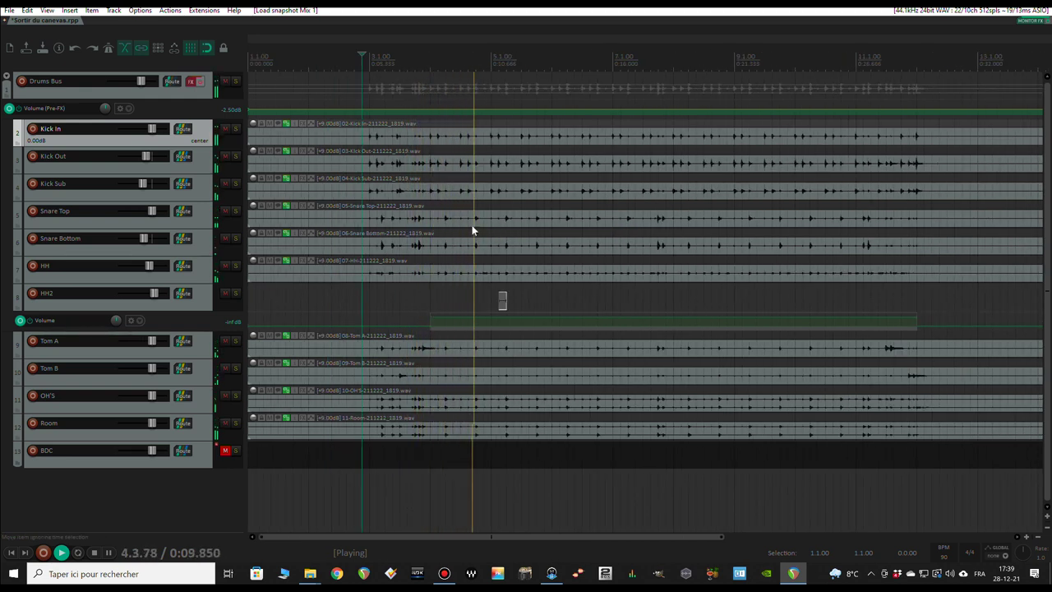
key(space)
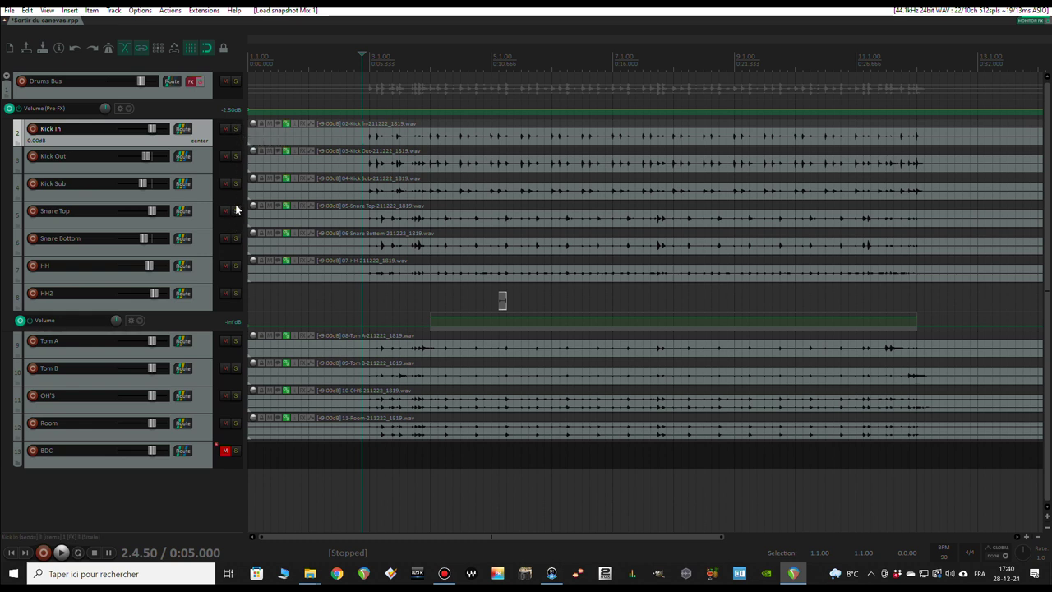
- Audition the Kick In track in solo from the edit cursor, stop playback and unsolo it
click(235, 128)
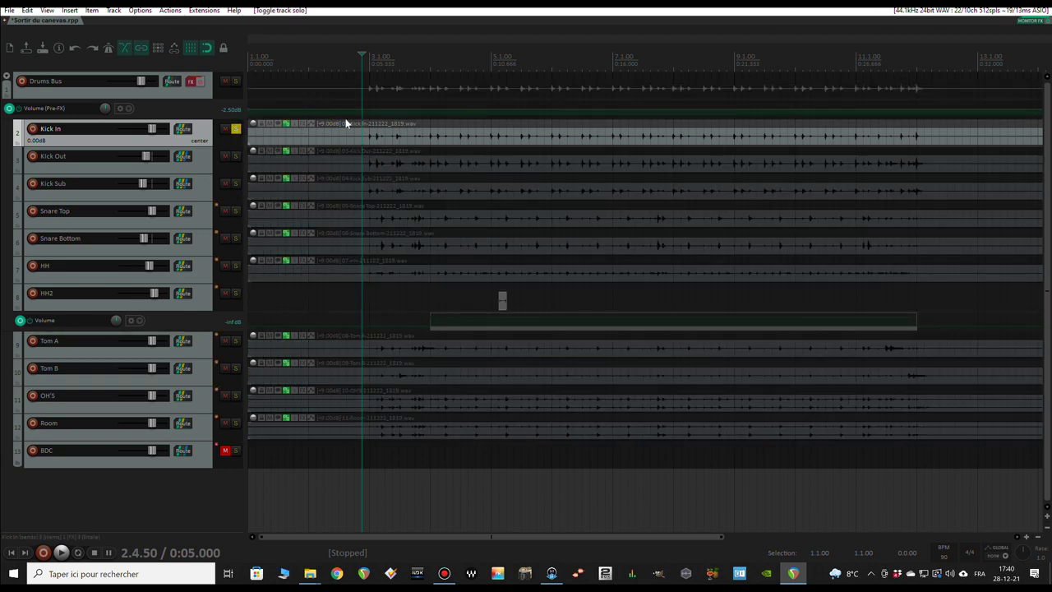
key(space)
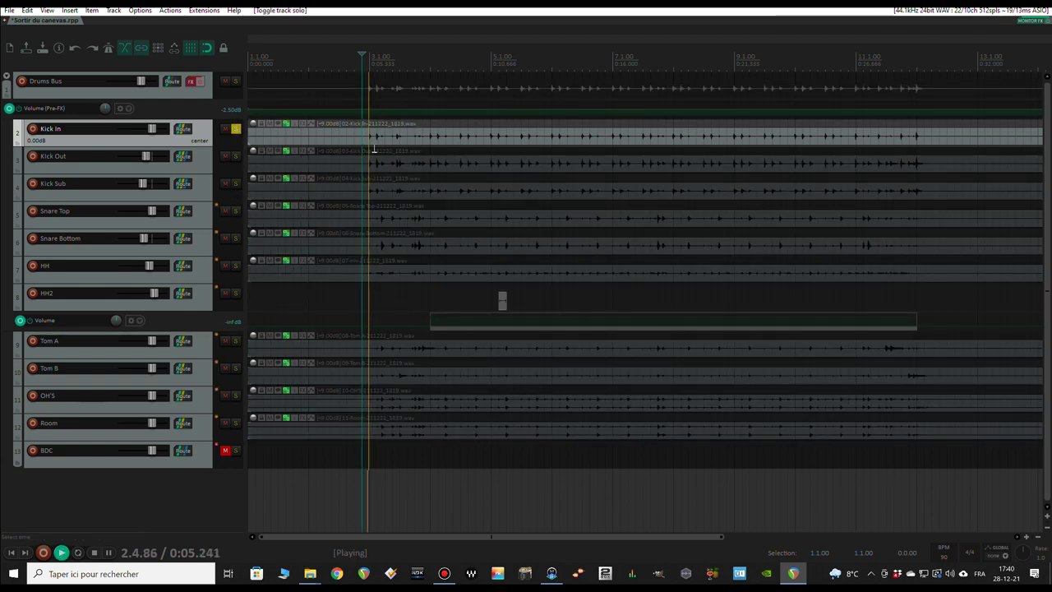
scroll(374, 148, up, 2)
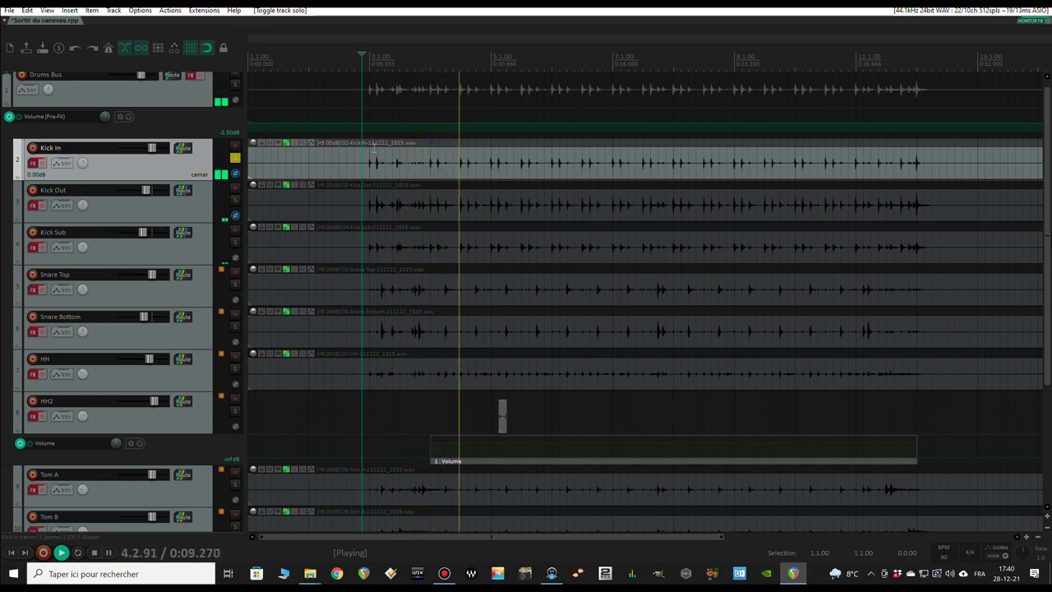
key(space)
click(235, 158)
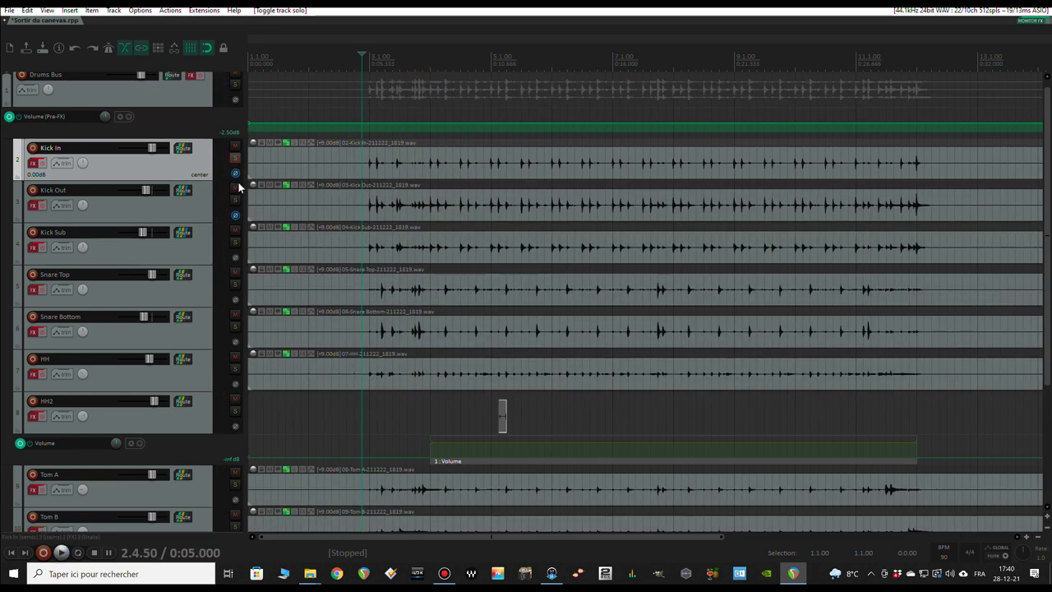
- Audition the Kick Out track in solo, unsolo it and stop playback
click(236, 200)
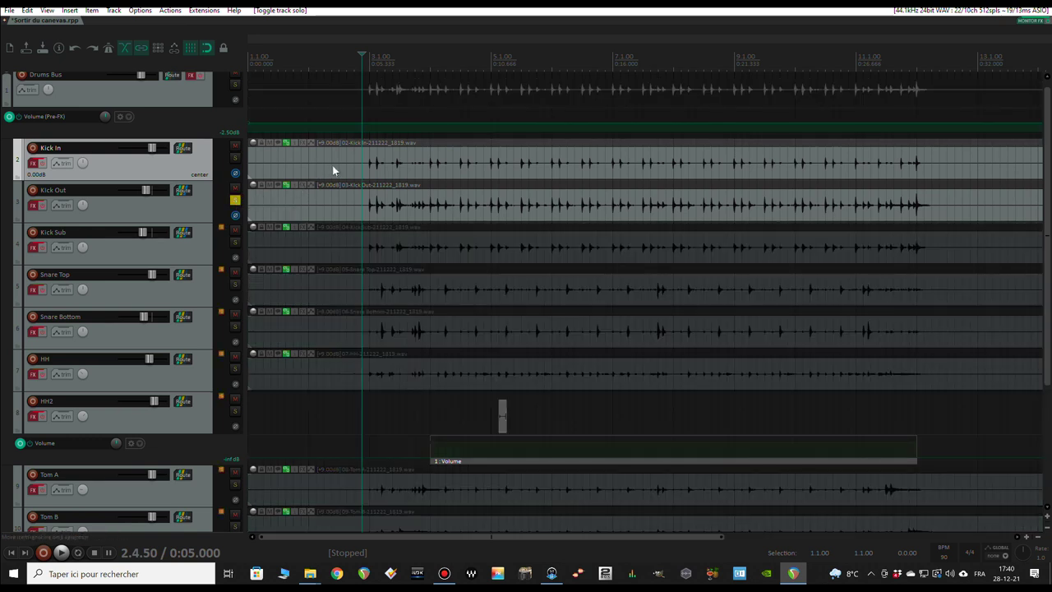
key(space)
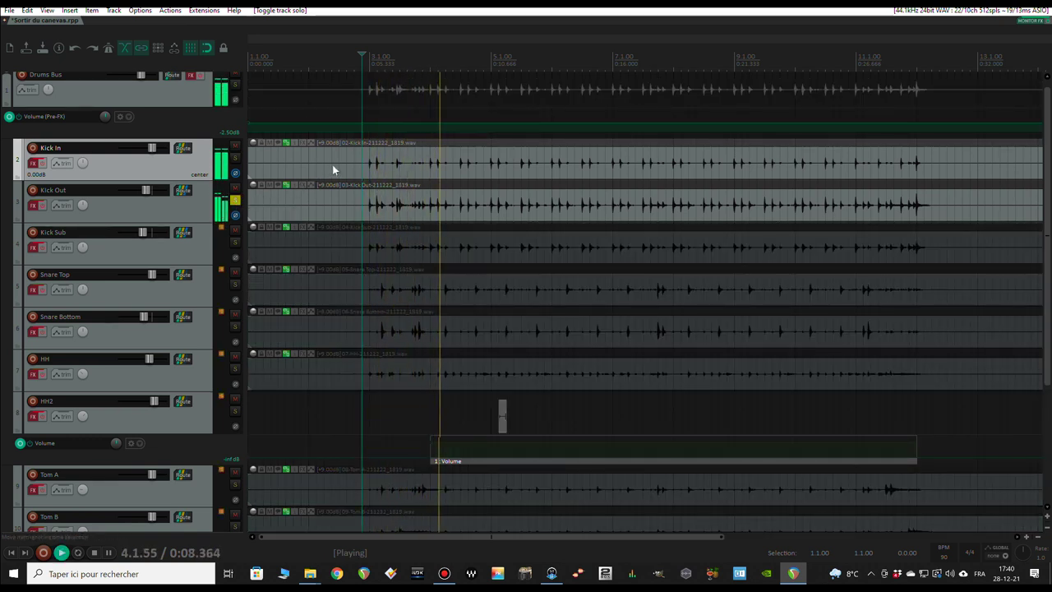
click(235, 200)
key(space)
- Audition the Kick Sub track in solo, stop playback and unsolo it
click(235, 242)
key(space)
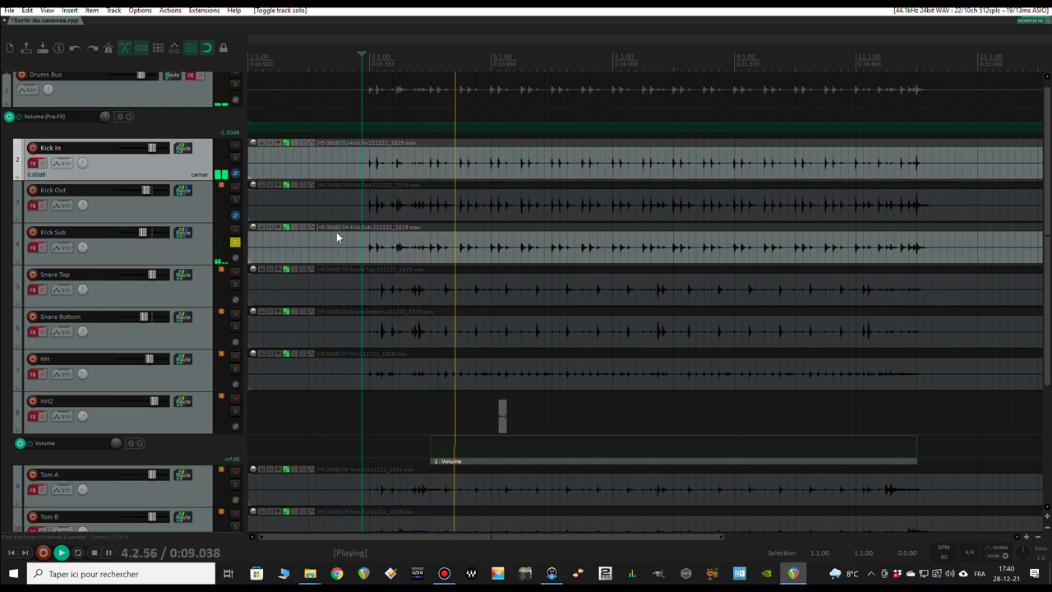
key(space)
click(235, 241)
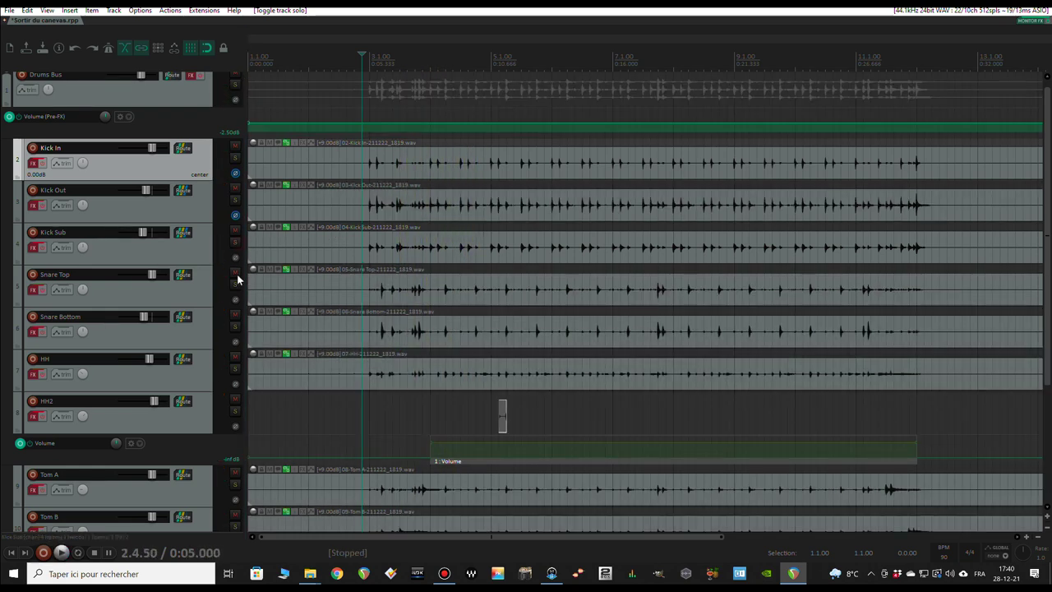
- Audition the Snare Top track in solo and unsolo it
click(235, 284)
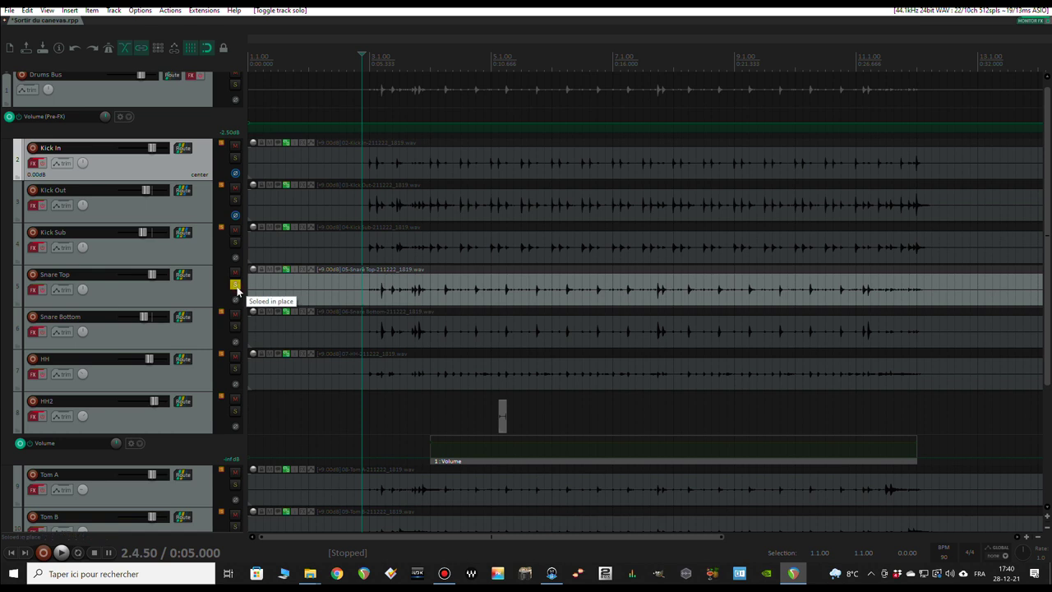
key(space)
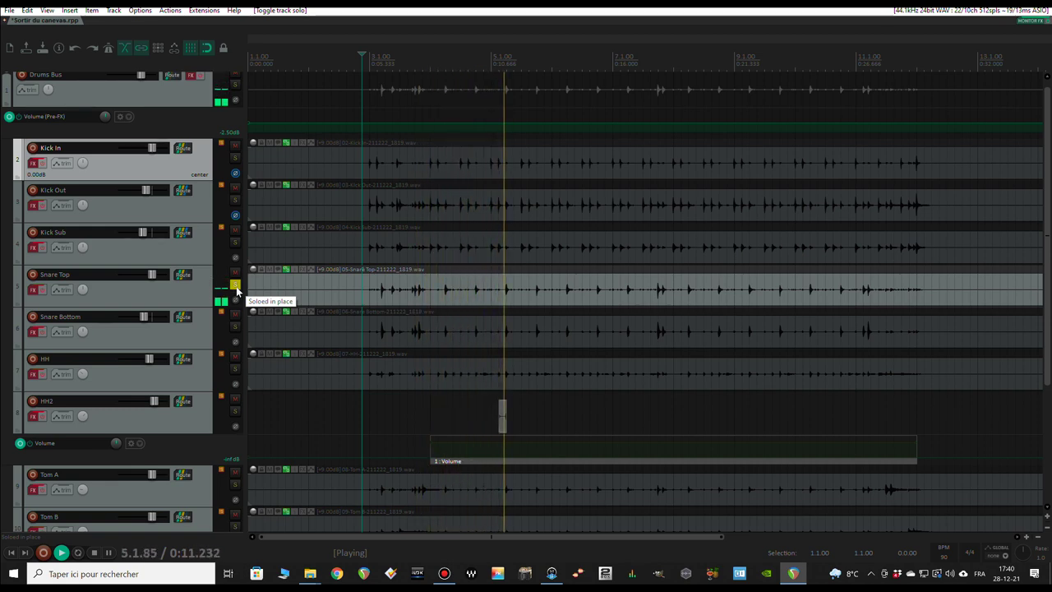
click(236, 289)
- Solo the Snare Bottom track, play it from the edit cursor, stop playback and unsolo it
click(235, 327)
key(space)
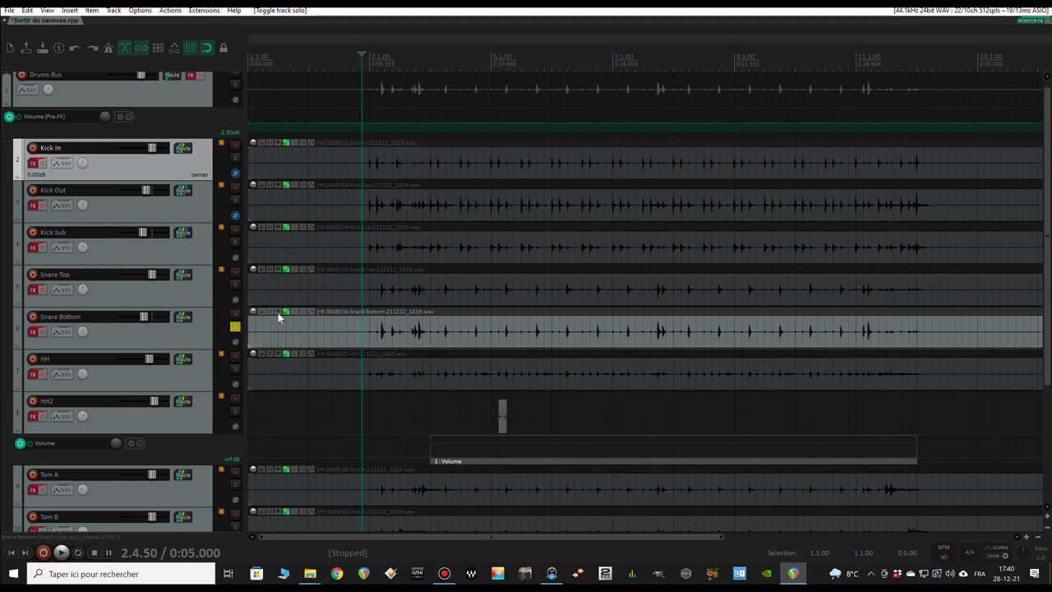
key(space)
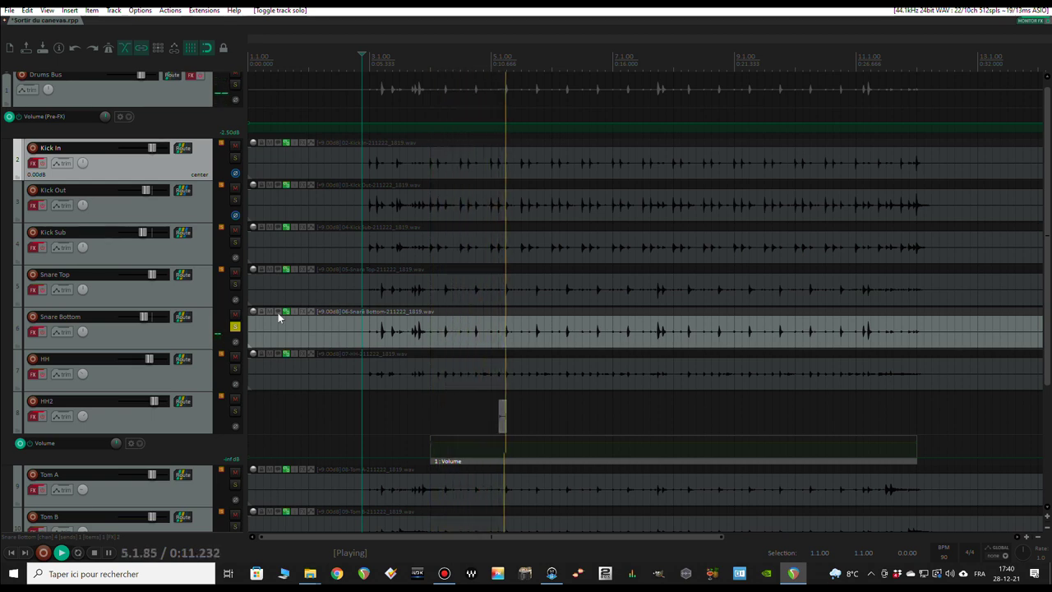
key(space)
click(235, 327)
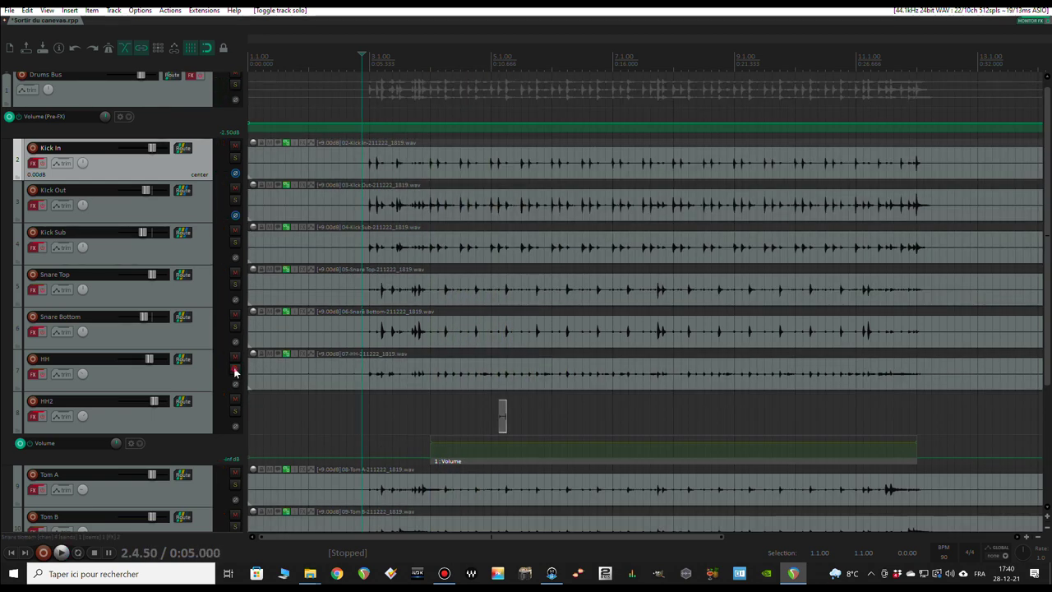
- Audition the HH track in solo, stop playback and unsolo it
click(235, 370)
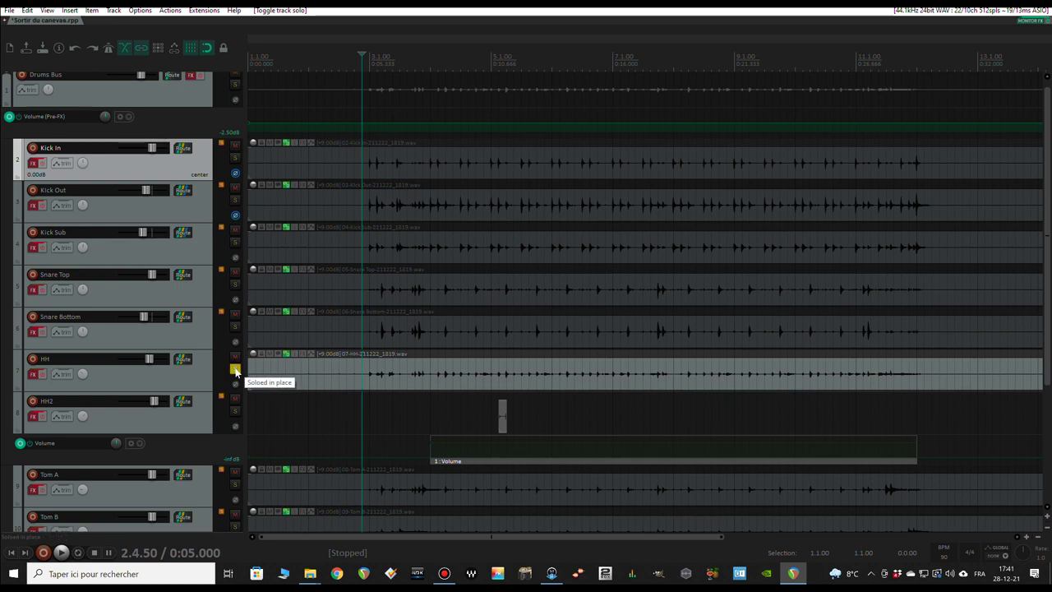
key(space)
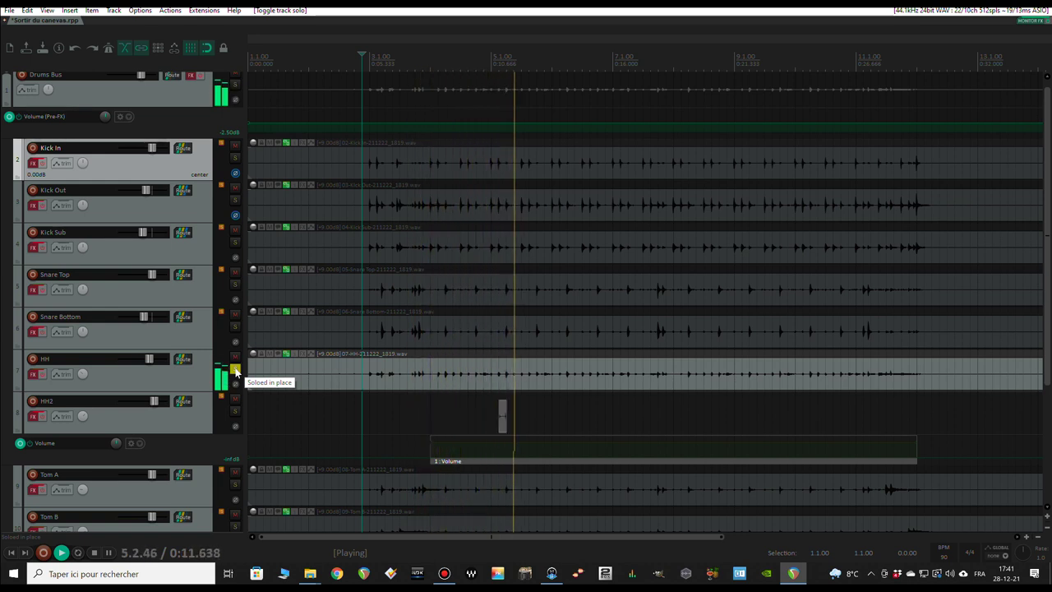
key(space)
click(235, 370)
- Audition the Tom A track in solo, stop playback and unsolo it
scroll(240, 402, down, 1)
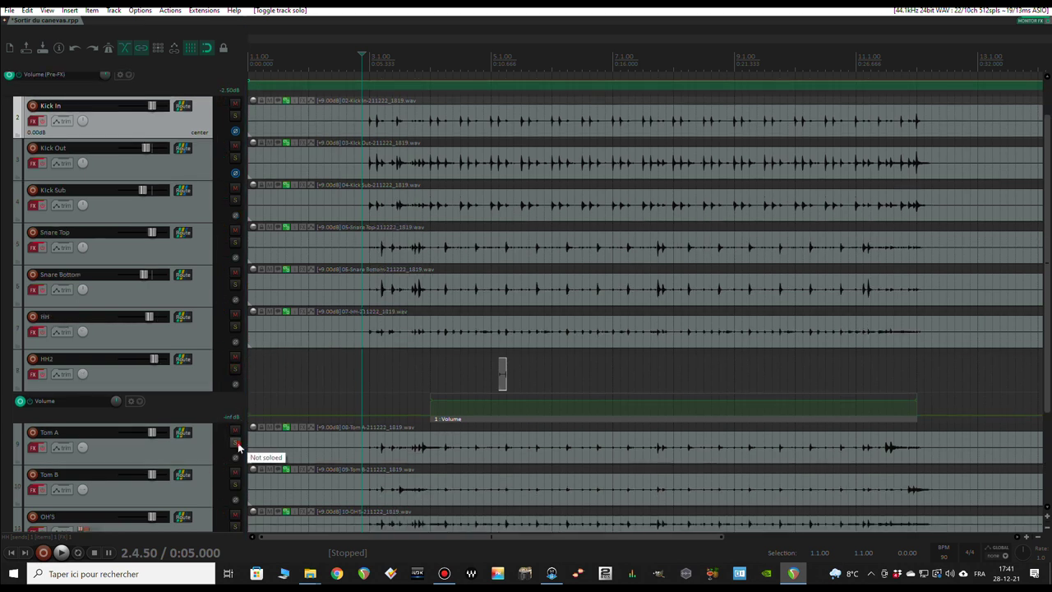
click(236, 442)
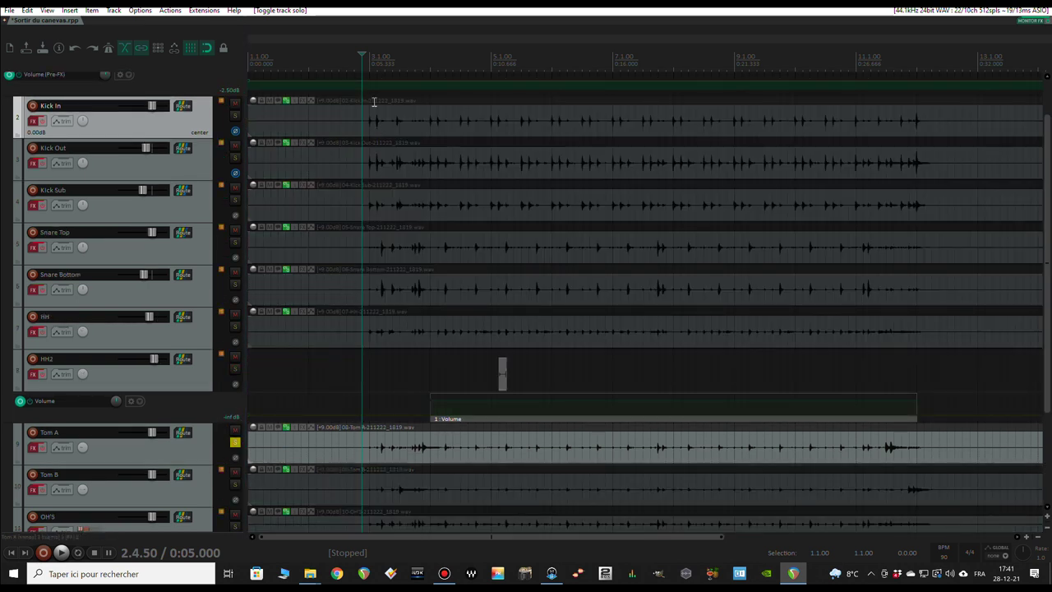
key(space)
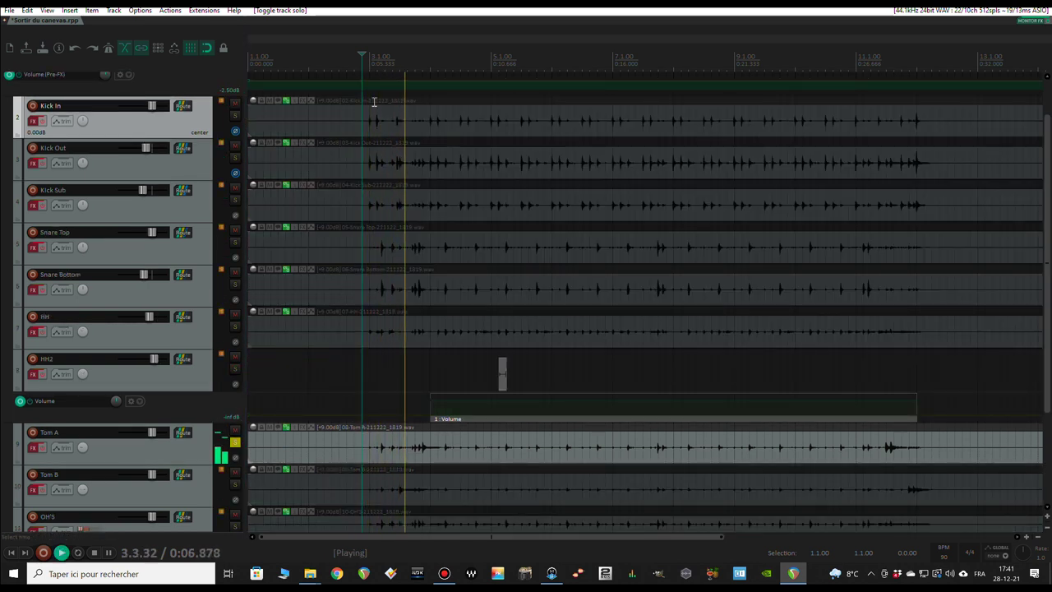
key(space)
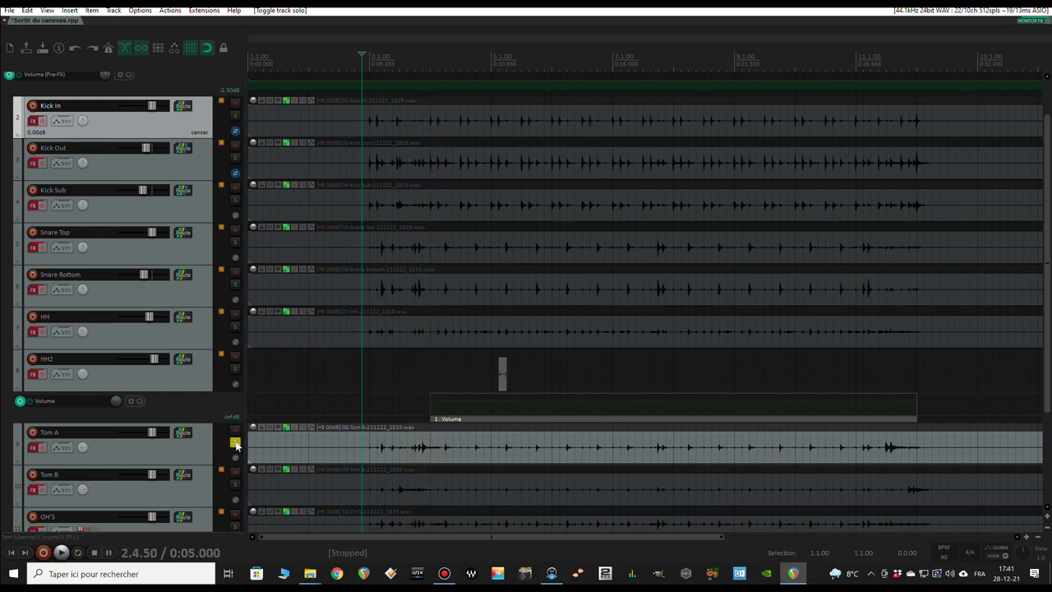
click(235, 444)
- Audition the Tom B track in solo, stop playback and unsolo it
click(235, 485)
key(space)
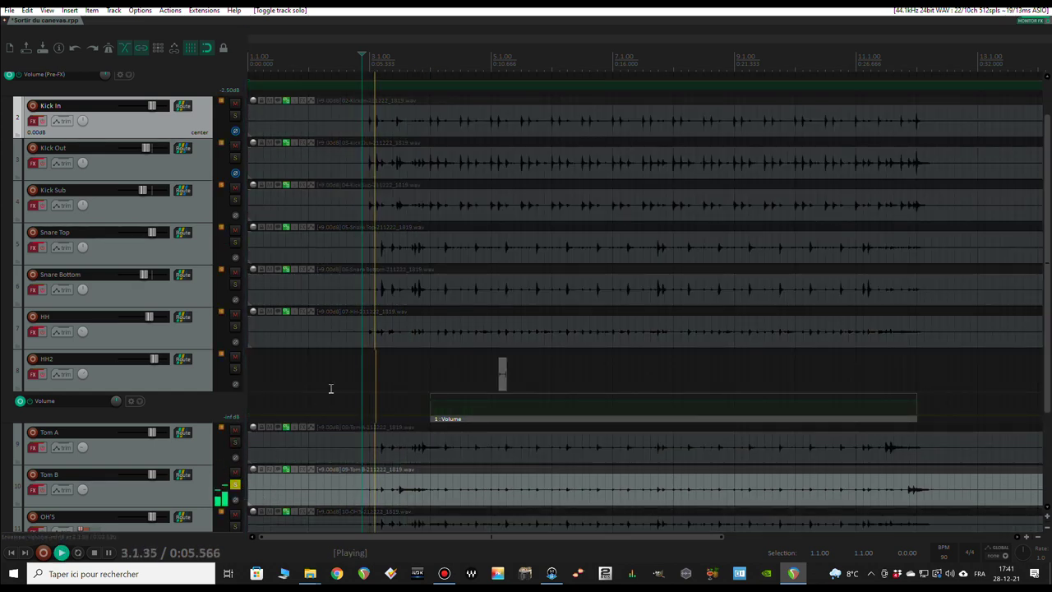
key(space)
click(236, 485)
- Audition the OH'S overhead track in solo, stop playback and unsolo it
scroll(201, 482, down, 2)
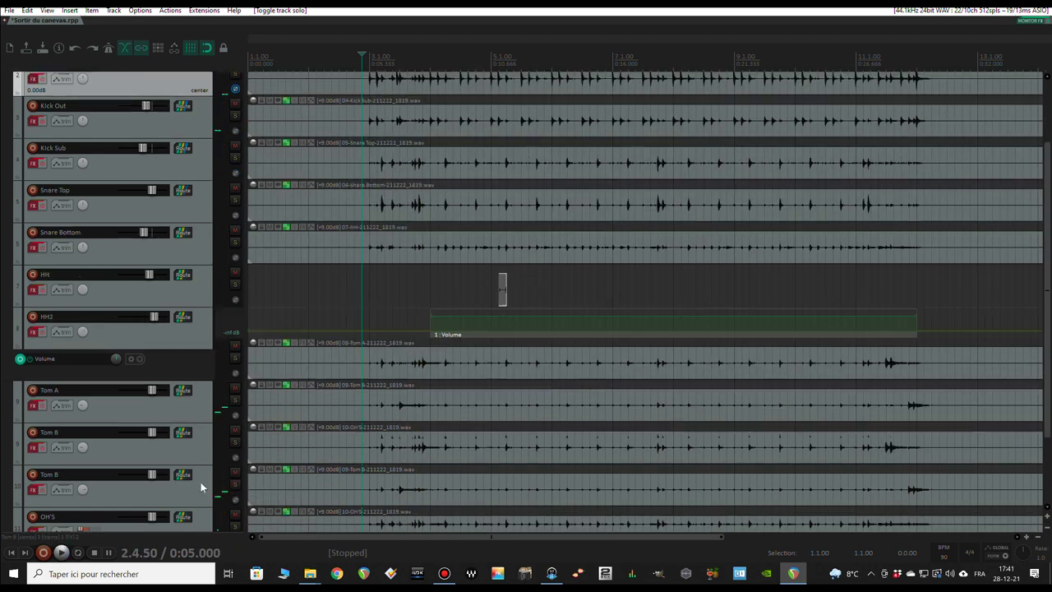
click(236, 444)
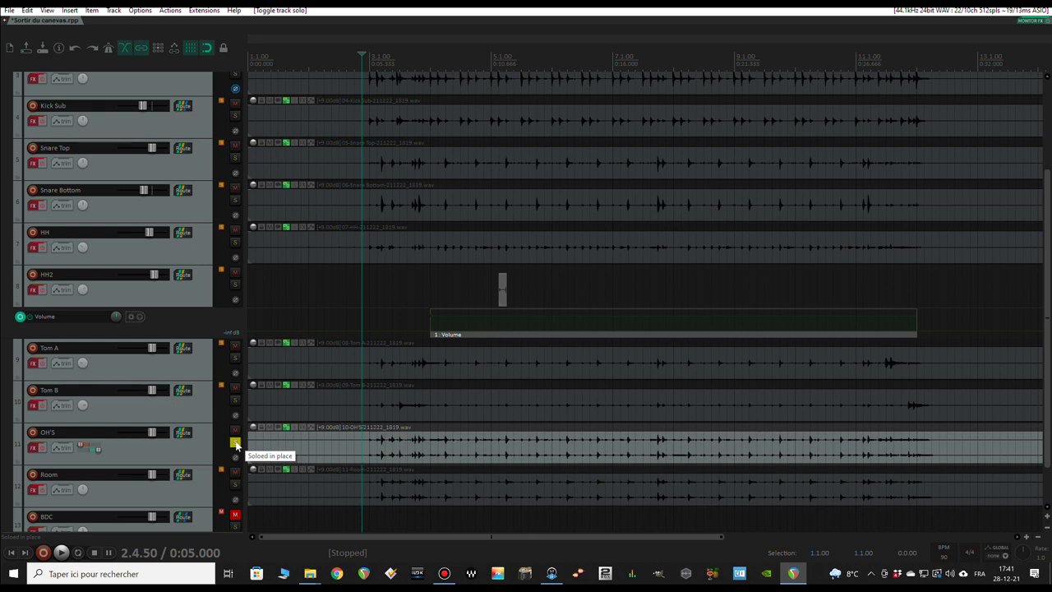
key(space)
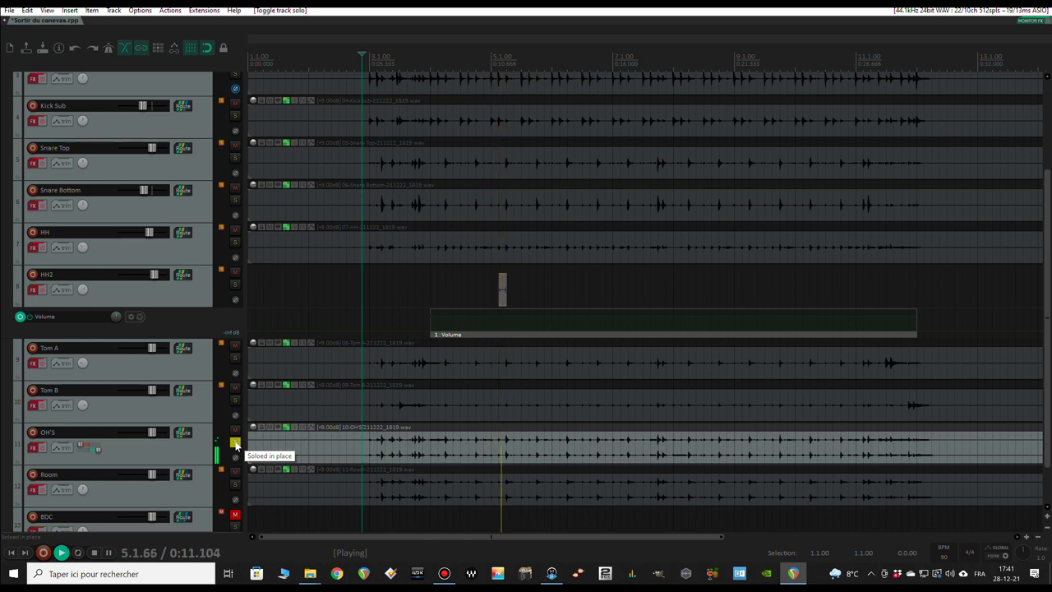
key(space)
click(235, 443)
- Solo the Room track, listen to it from the edit cursor and stop playback
click(235, 484)
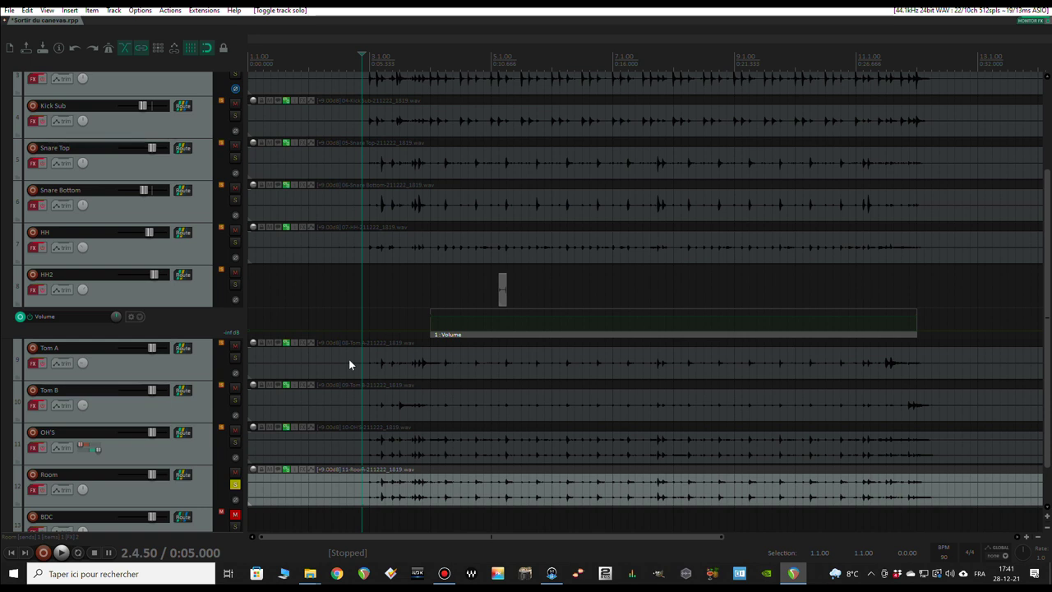
key(space)
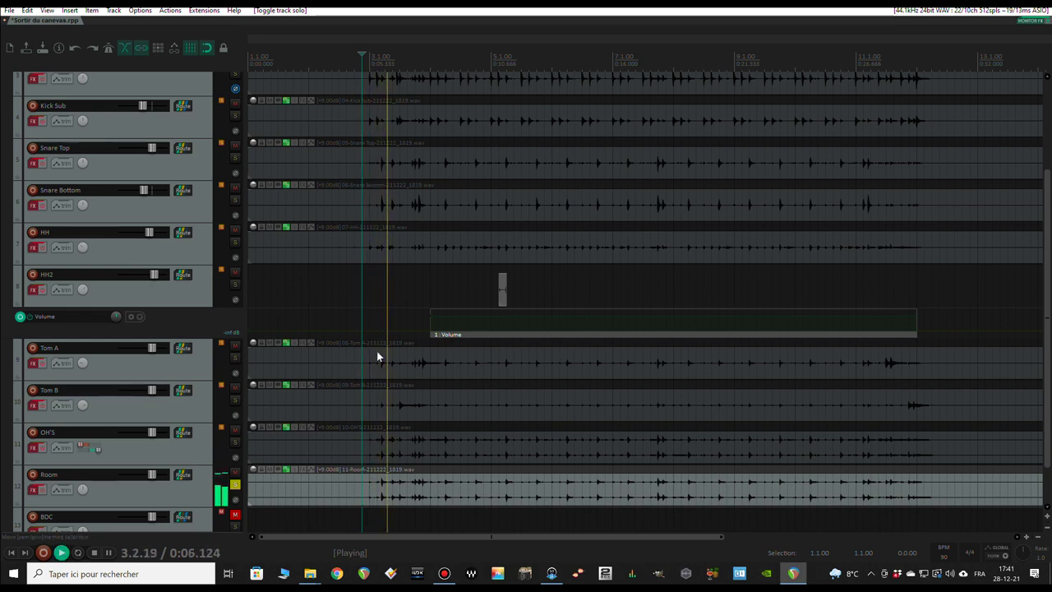
scroll(376, 351, down, 1)
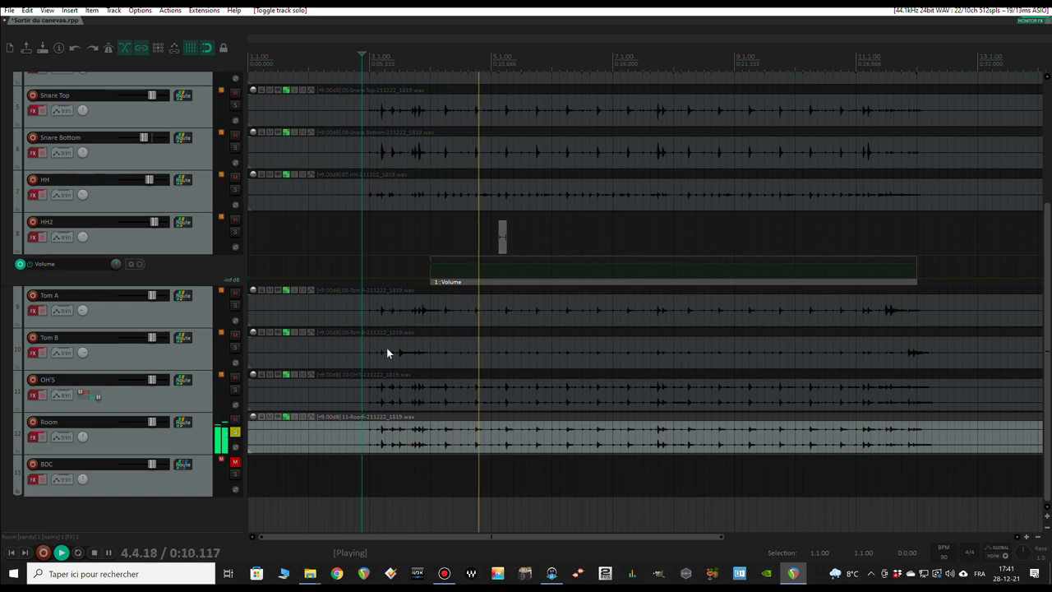
key(space)
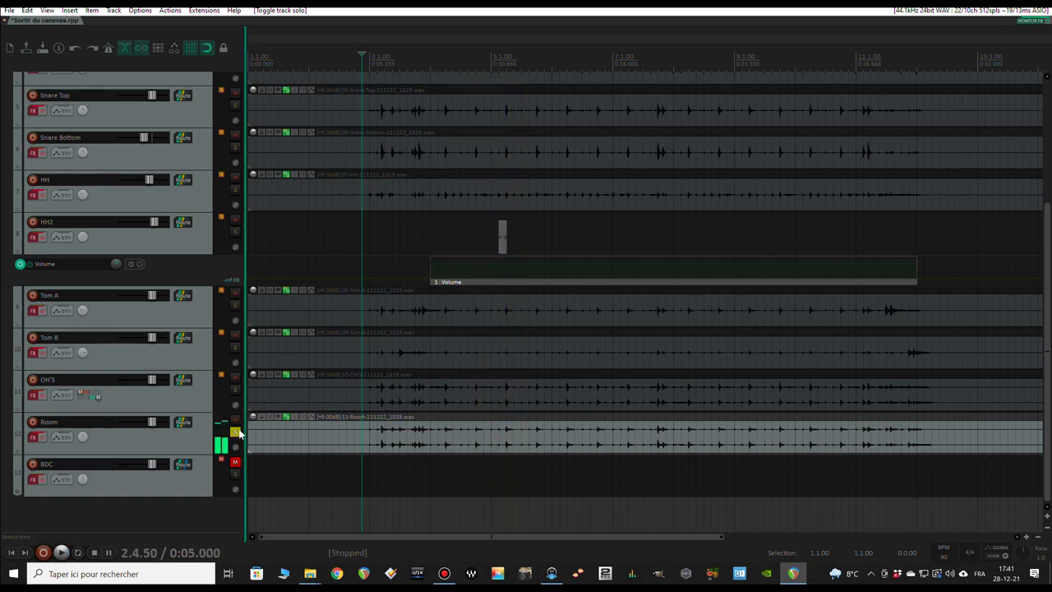
- Unsolo the Room track and bring all the drum tracks back into view
click(235, 433)
scroll(216, 314, up, 3)
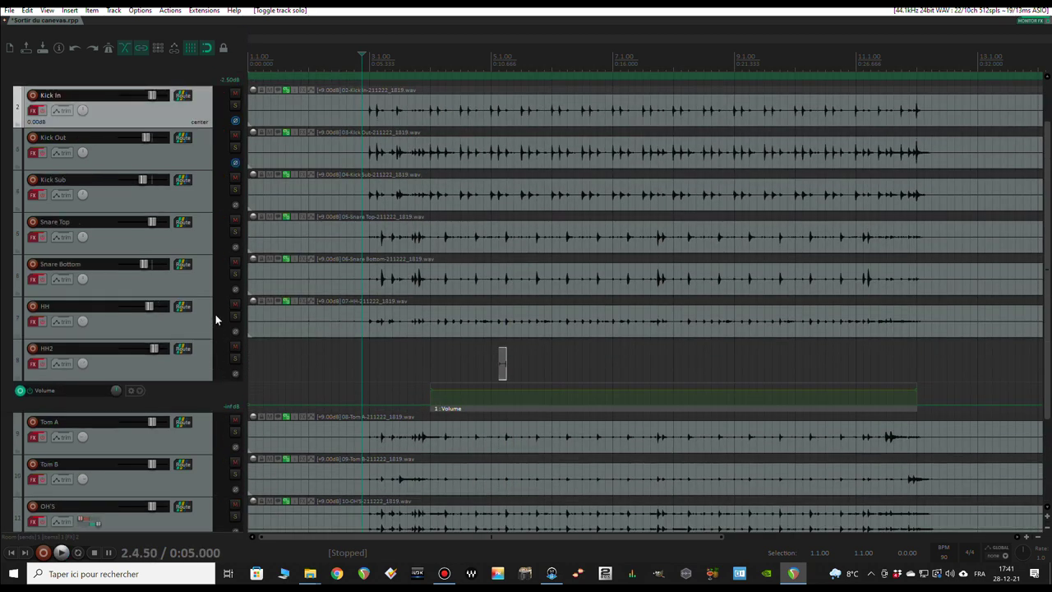
key(Page_Down)
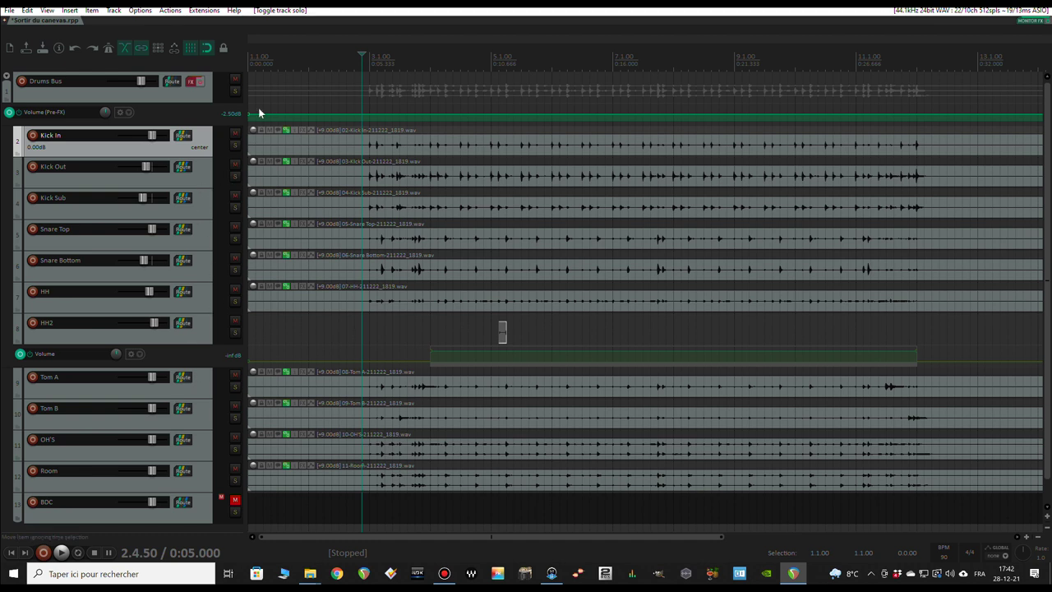
- Load the Mix 2 snapshot of the drum session
click(203, 10)
click(227, 274)
click(776, 221)
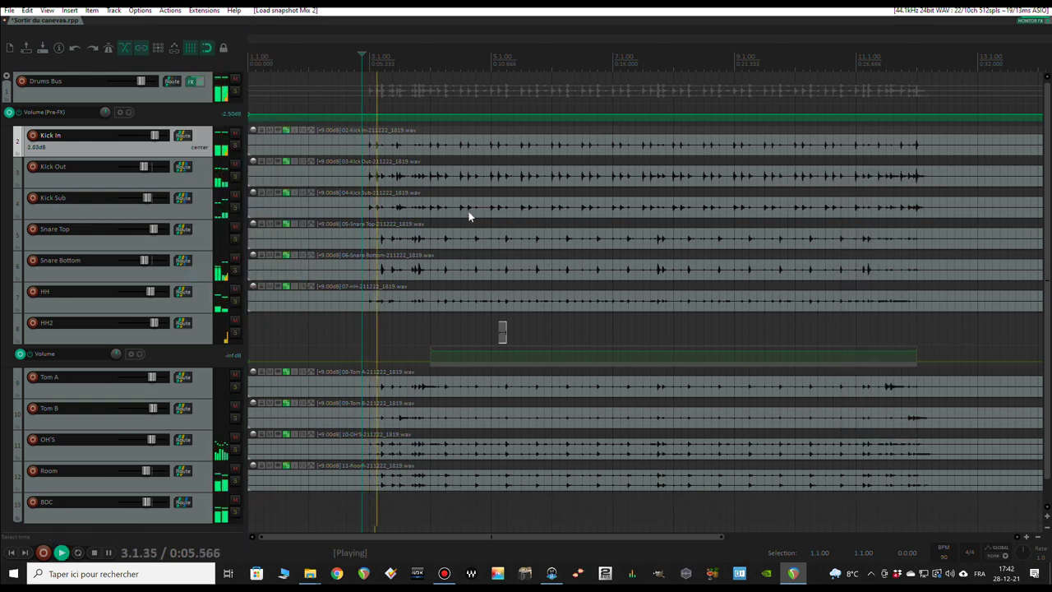
- Bypass the effects on the Drums Bus and mute the BDC track
click(200, 81)
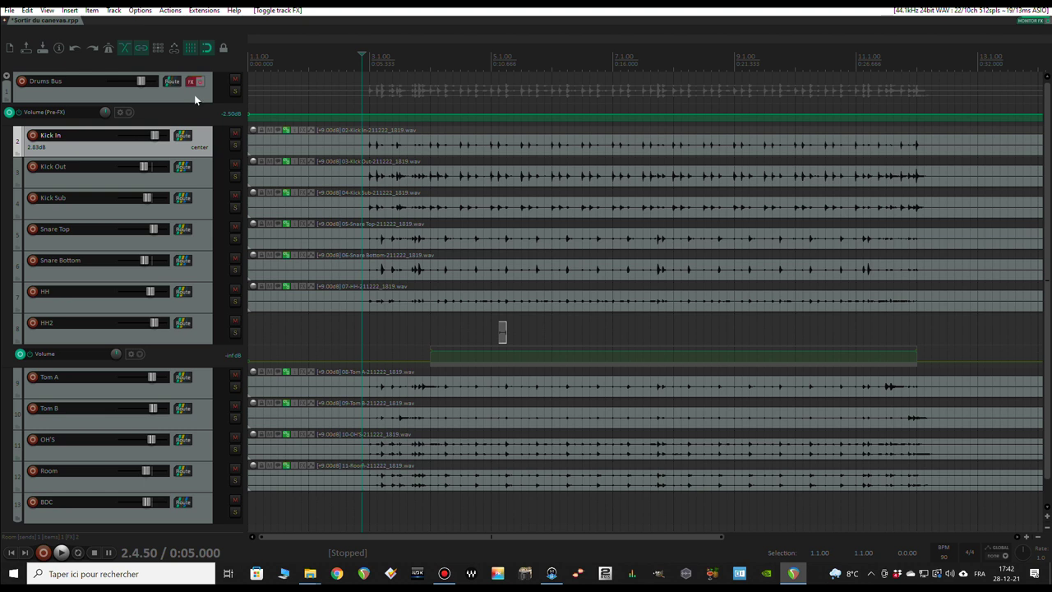
scroll(201, 142, down, 1)
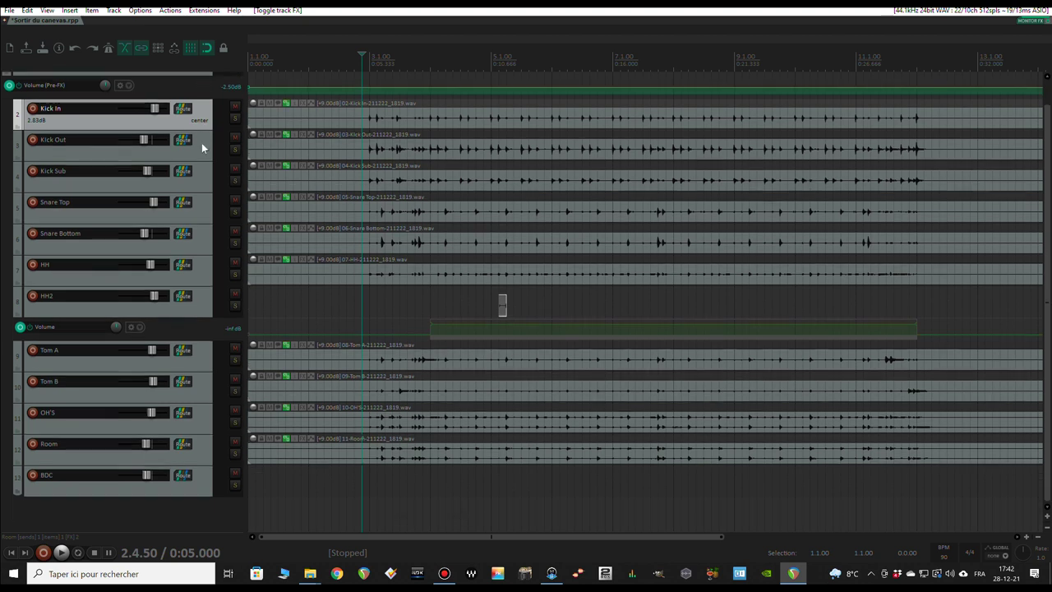
click(233, 474)
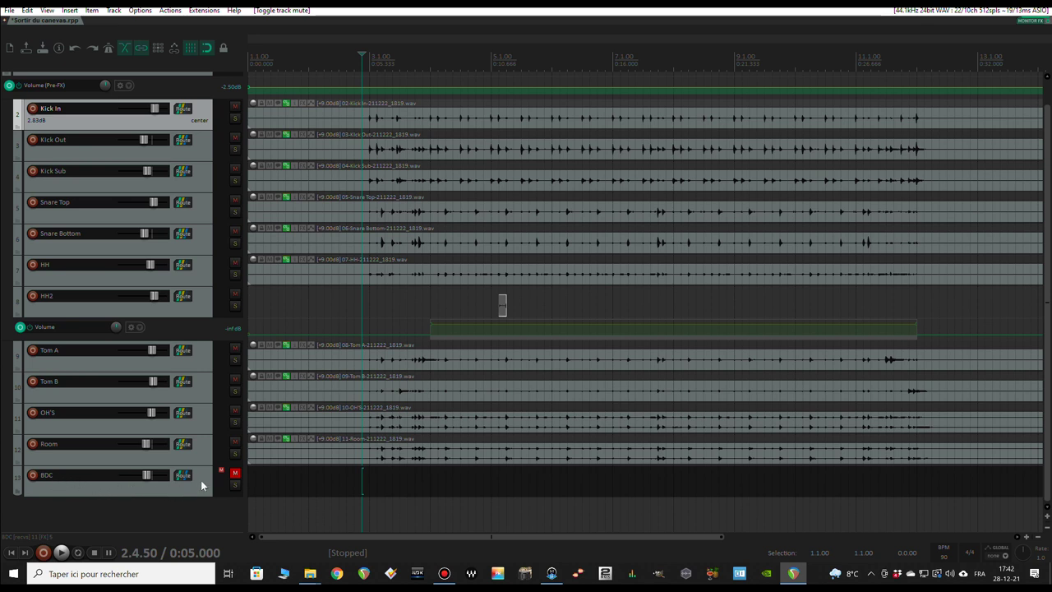
scroll(339, 340, up, 1)
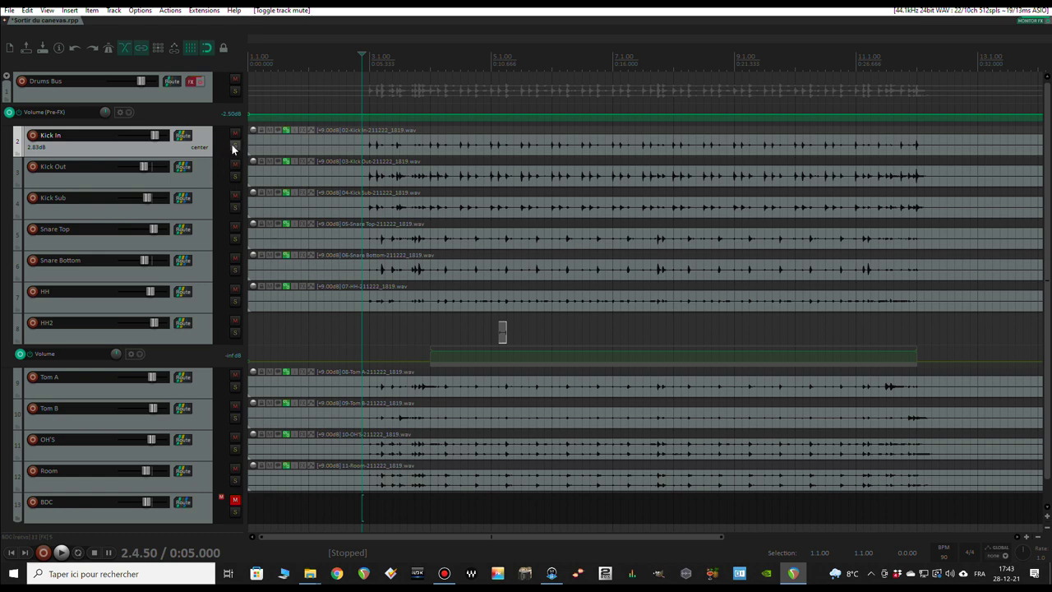
- Open the Kick In track's effects chain and bypass all four of its effects
key(Page_Up)
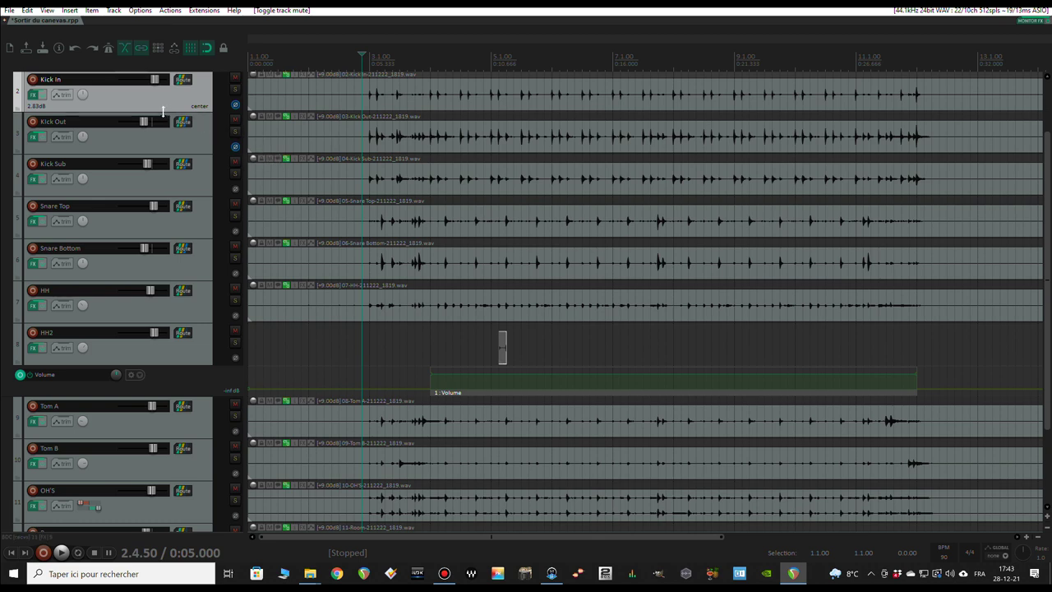
scroll(162, 111, up, 1)
click(34, 136)
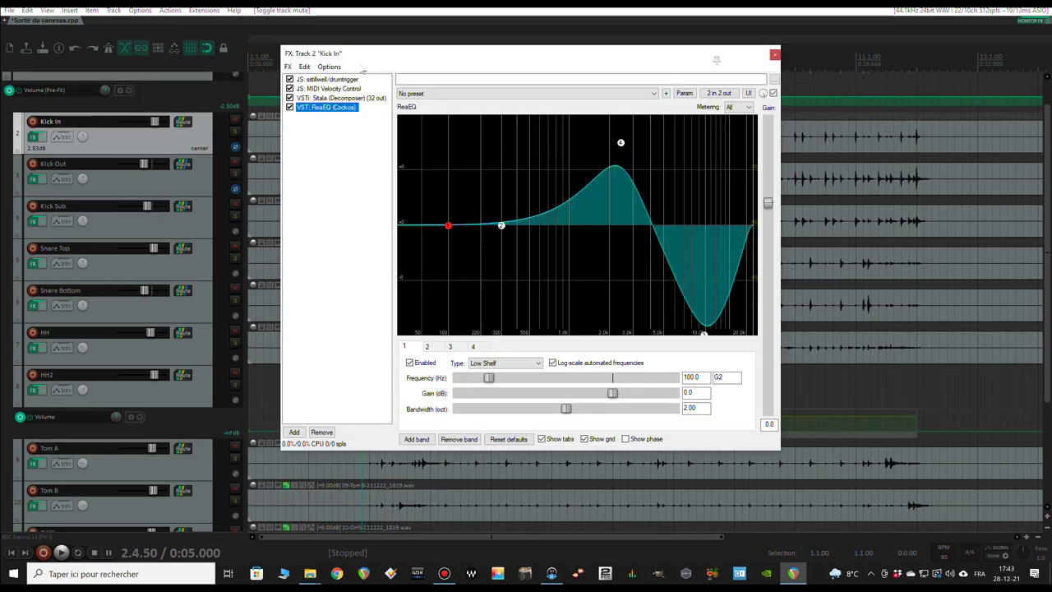
drag(383, 51, 503, 74)
click(410, 131)
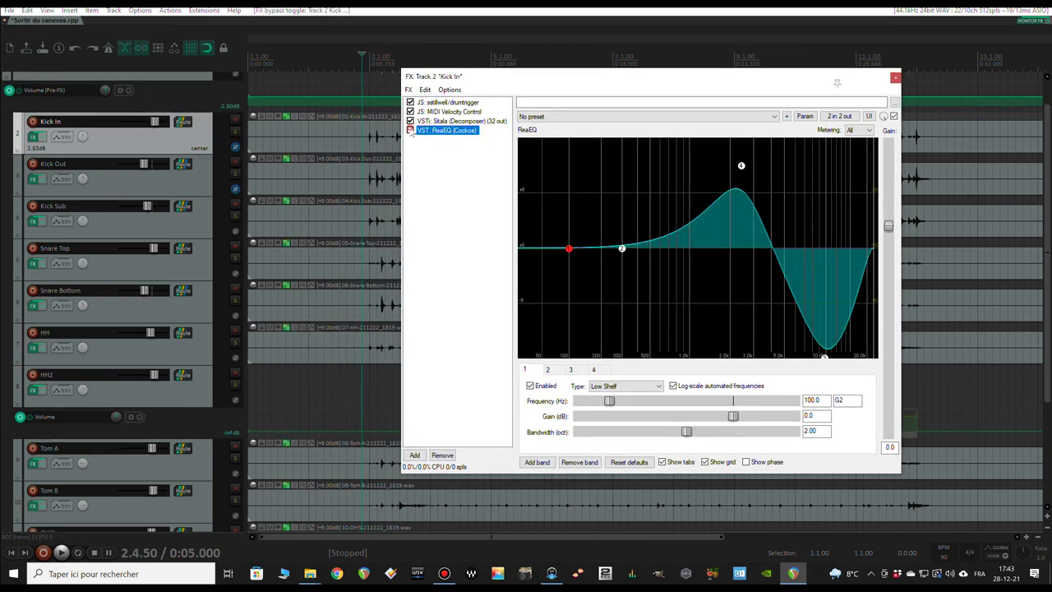
ctrl+click(410, 130)
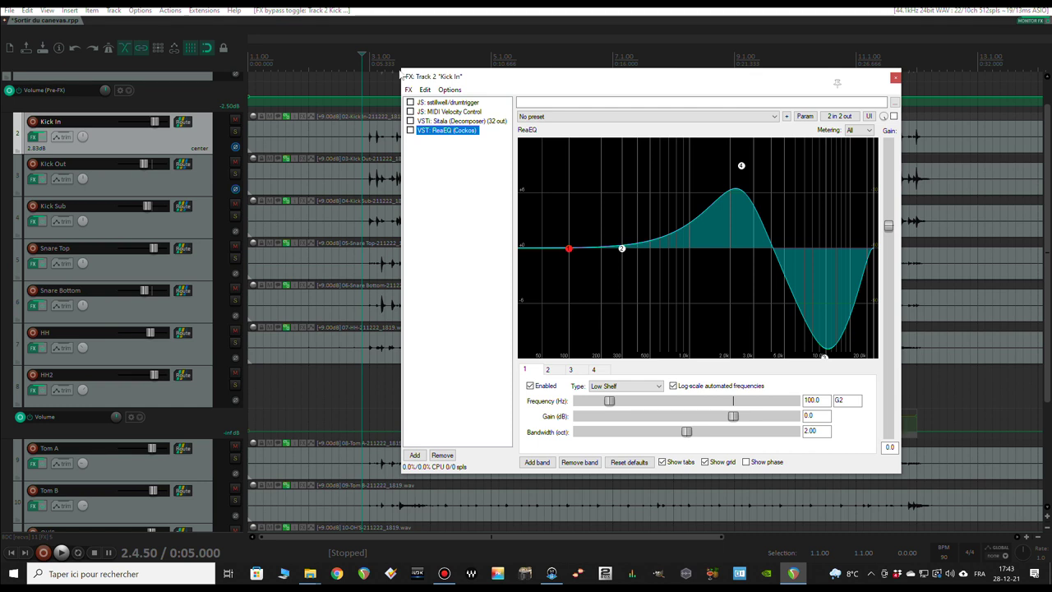
- Solo the Kick In track, listen to its unprocessed sound and stop playback
click(236, 132)
key(space)
key(space)
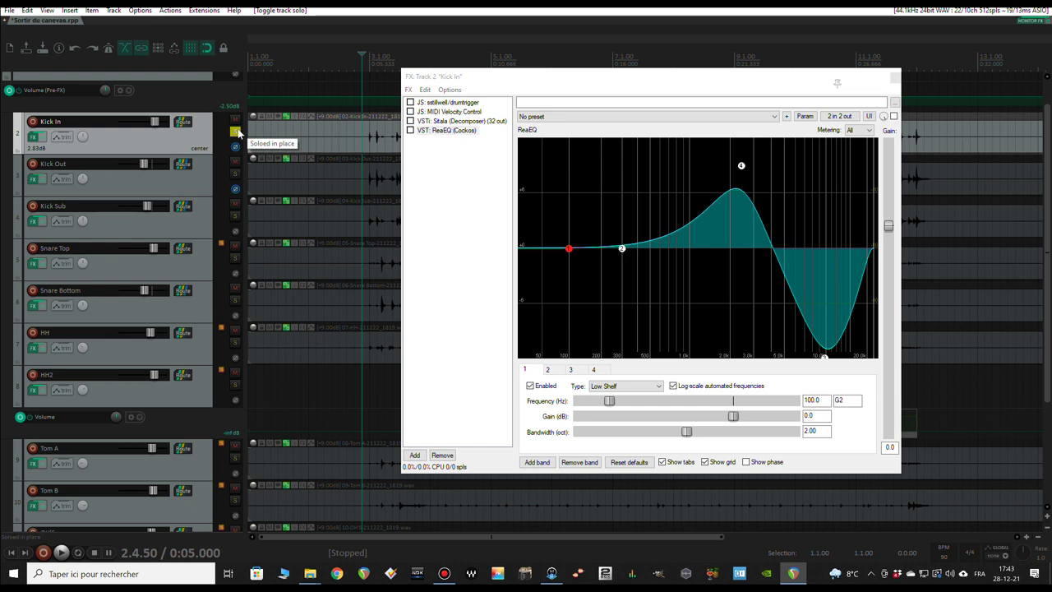
- Enable the sstillwell/drumtrigger effect on Kick In and display its trigger settings
drag(460, 76, 439, 194)
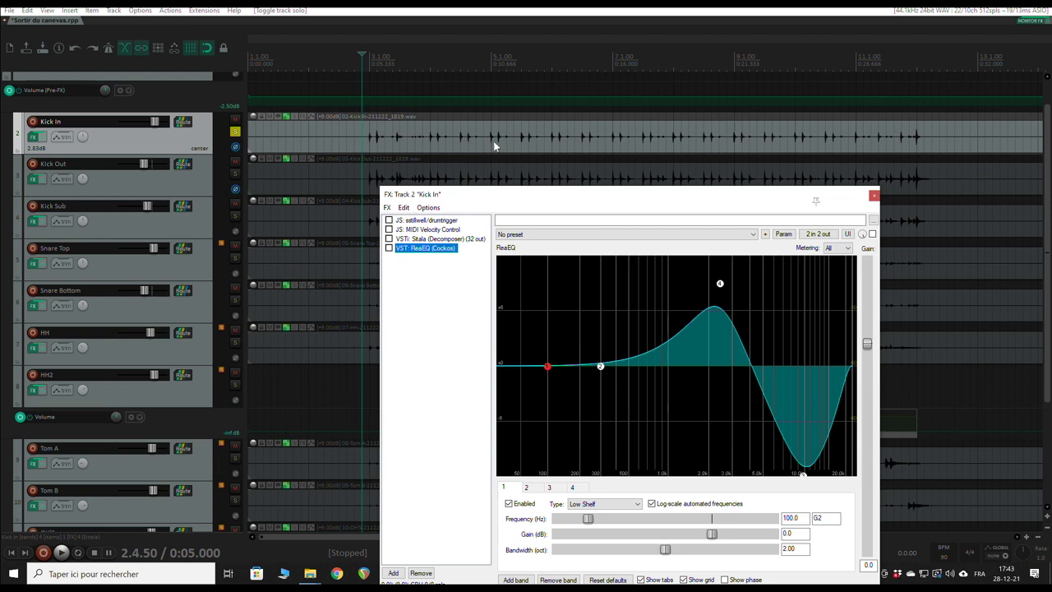
click(388, 221)
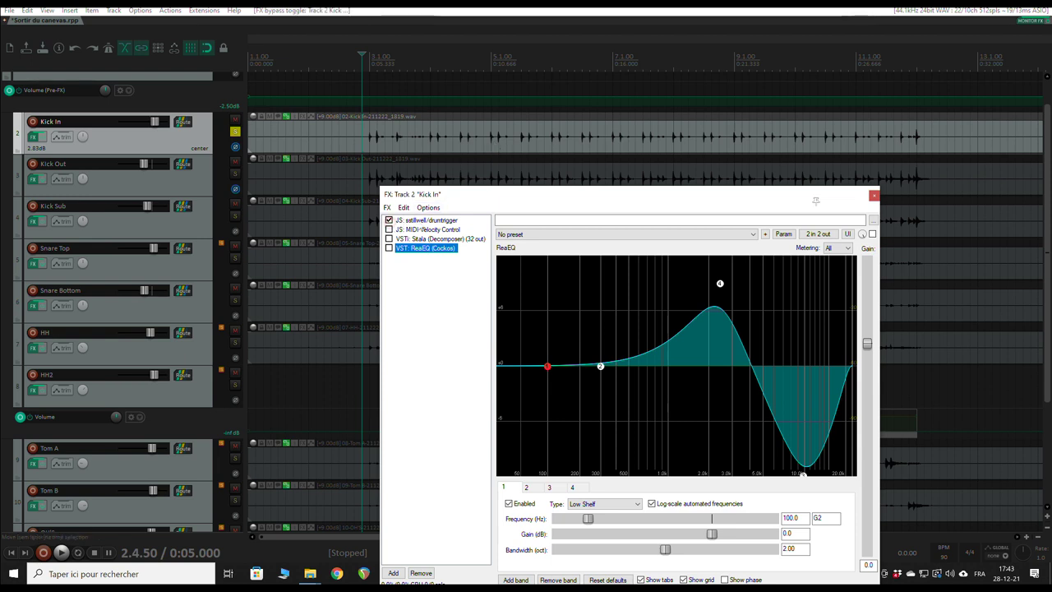
click(426, 220)
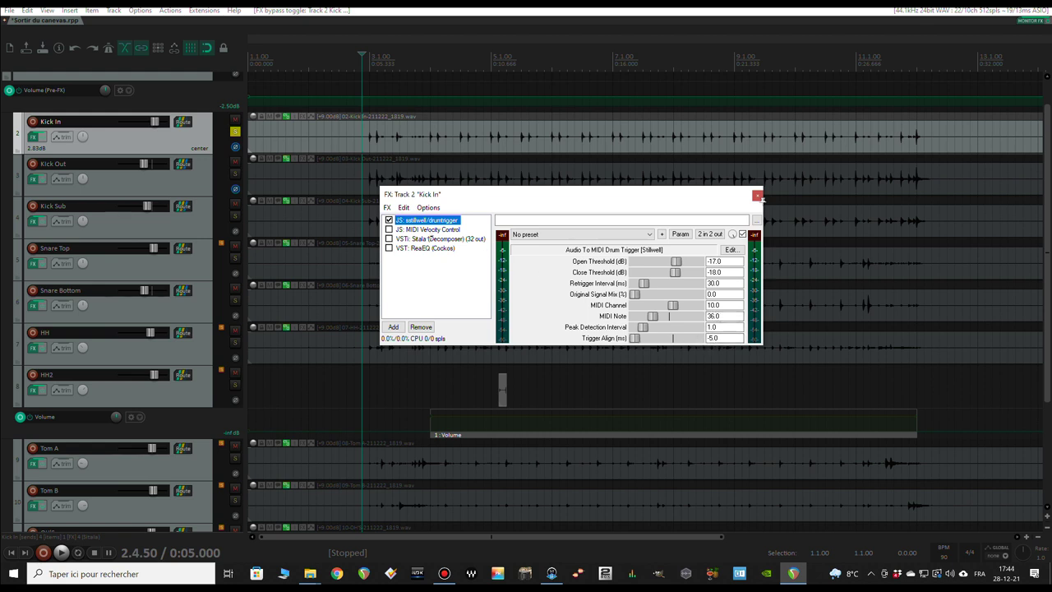
- Enable the MIDI Velocity Control effect on Kick In and confirm its Velocity Add value of 61.0
click(429, 230)
click(388, 229)
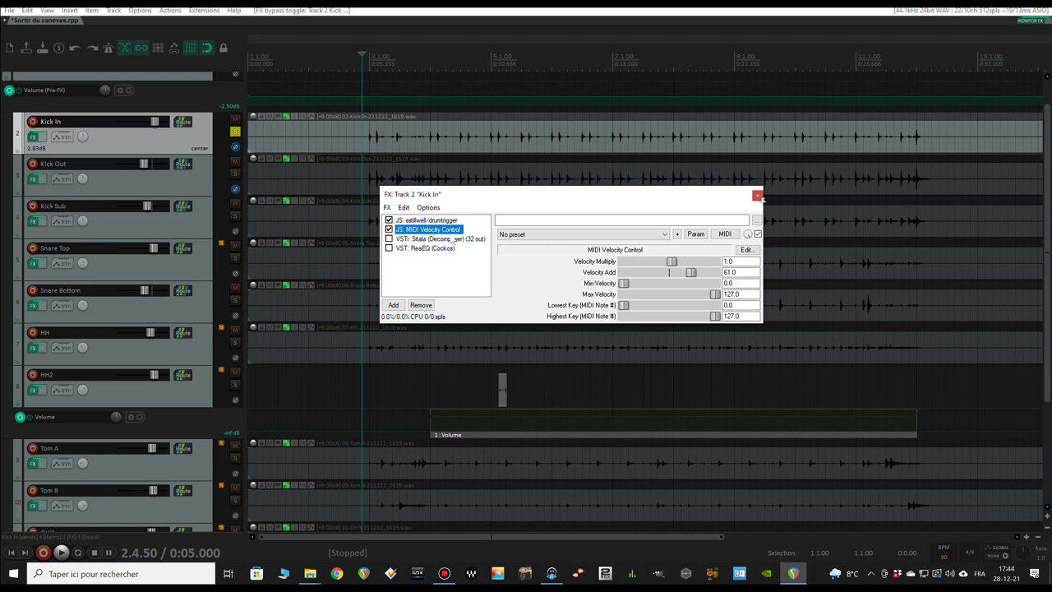
click(730, 273)
key(Return)
- Review the drum trigger and velocity settings, play the soloed Kick In track with both enabled and stop playback
click(431, 220)
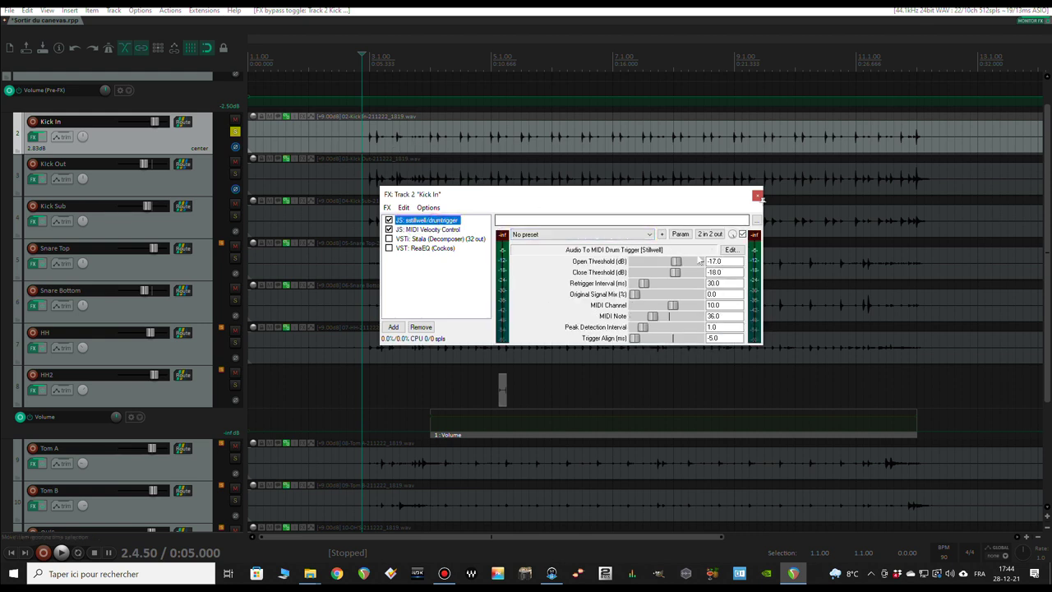
click(444, 230)
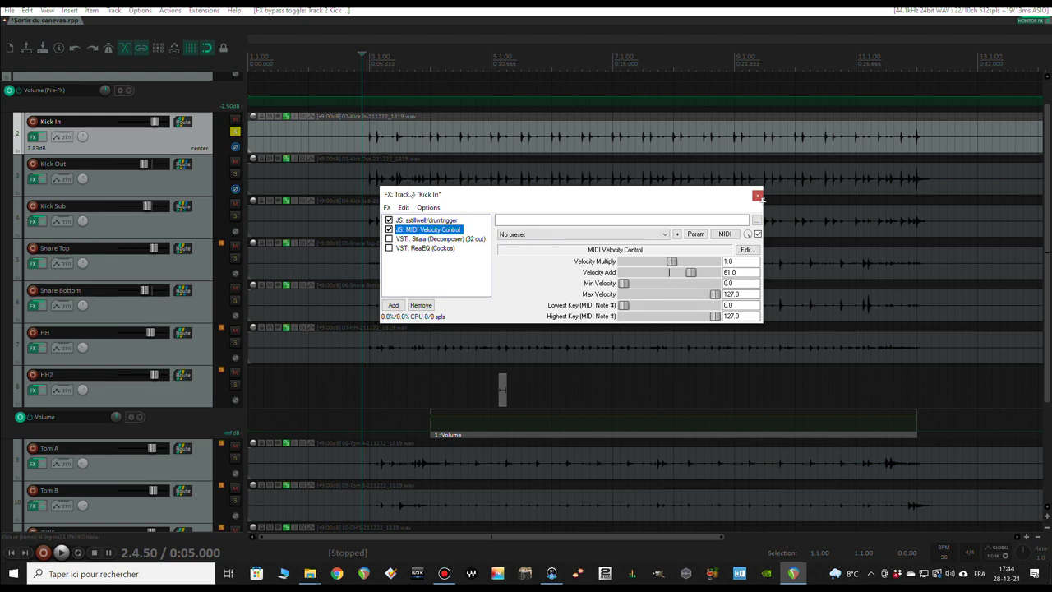
key(space)
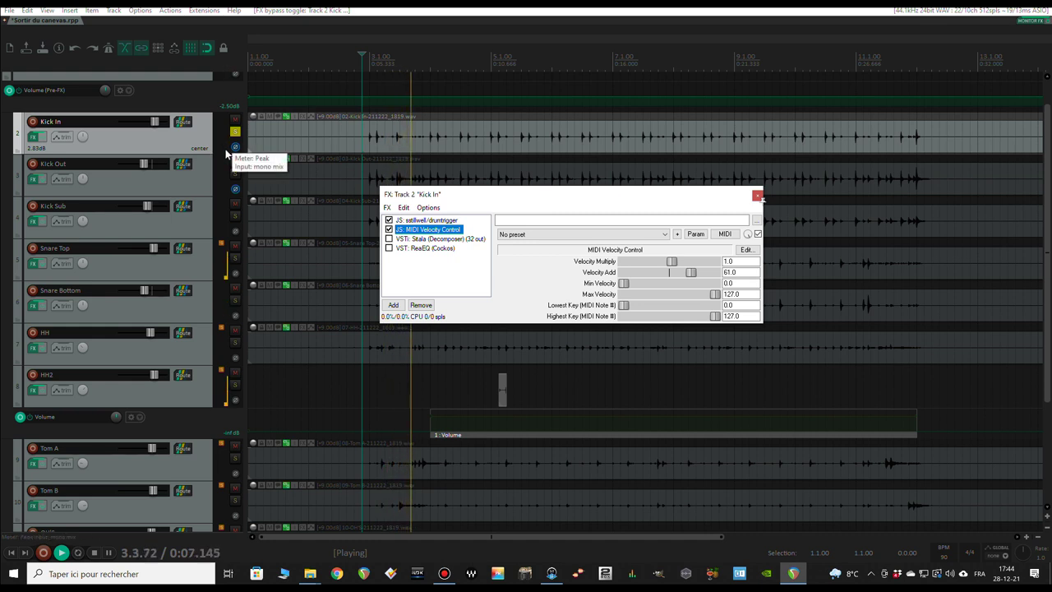
key(space)
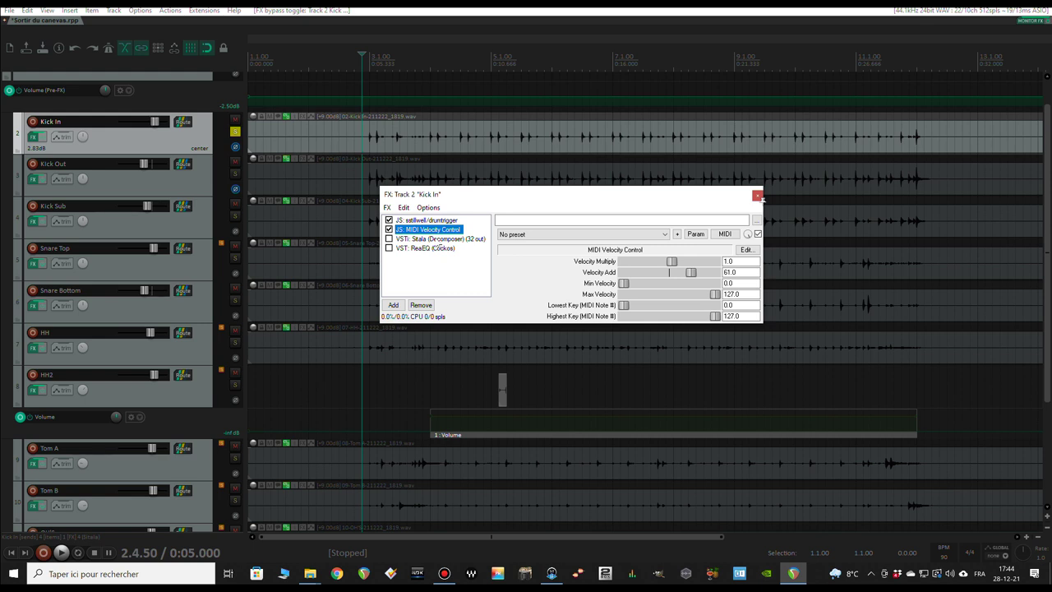
- Enable the Sitala drum sampler on Kick In and preview its Kick pad
click(428, 238)
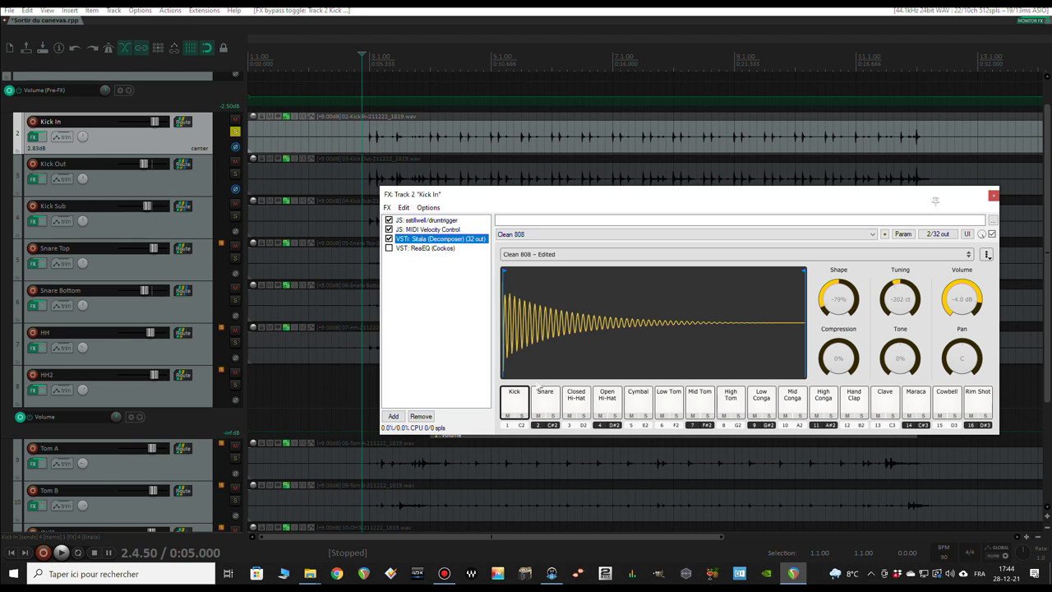
click(521, 401)
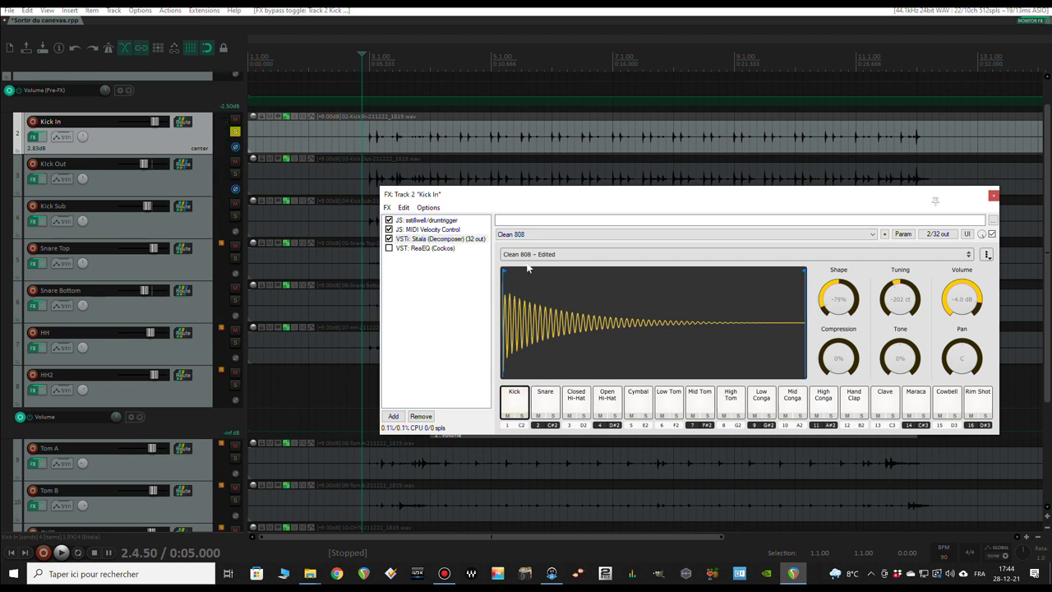
mouse_move(839, 299)
- Audition the soloed Kick In track triggering the Sitala kick sample, stop playback and examine the kick hits up close
scroll(388, 140, up, 3)
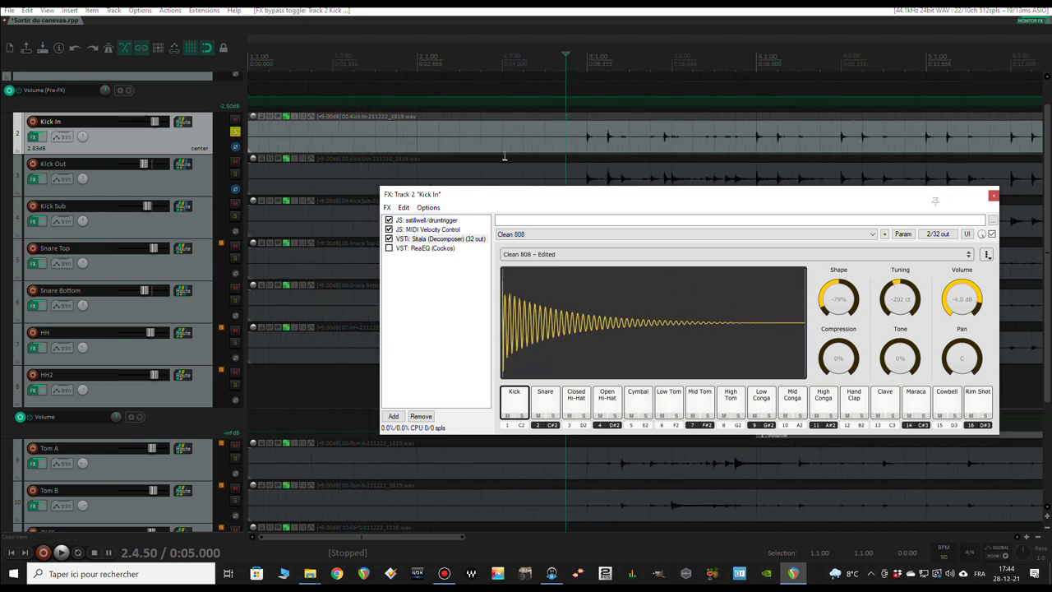
key(space)
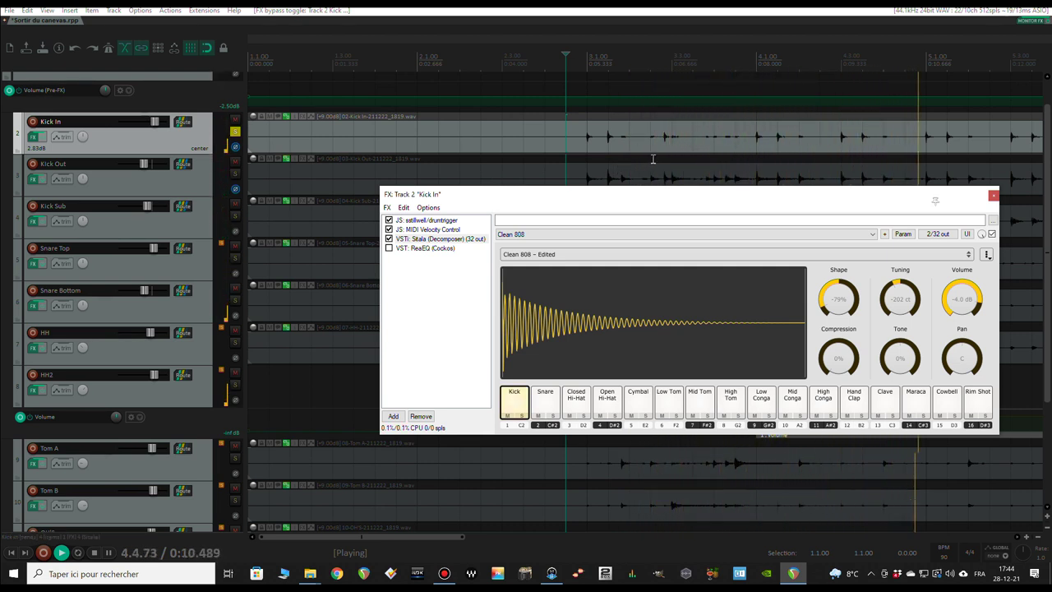
key(space)
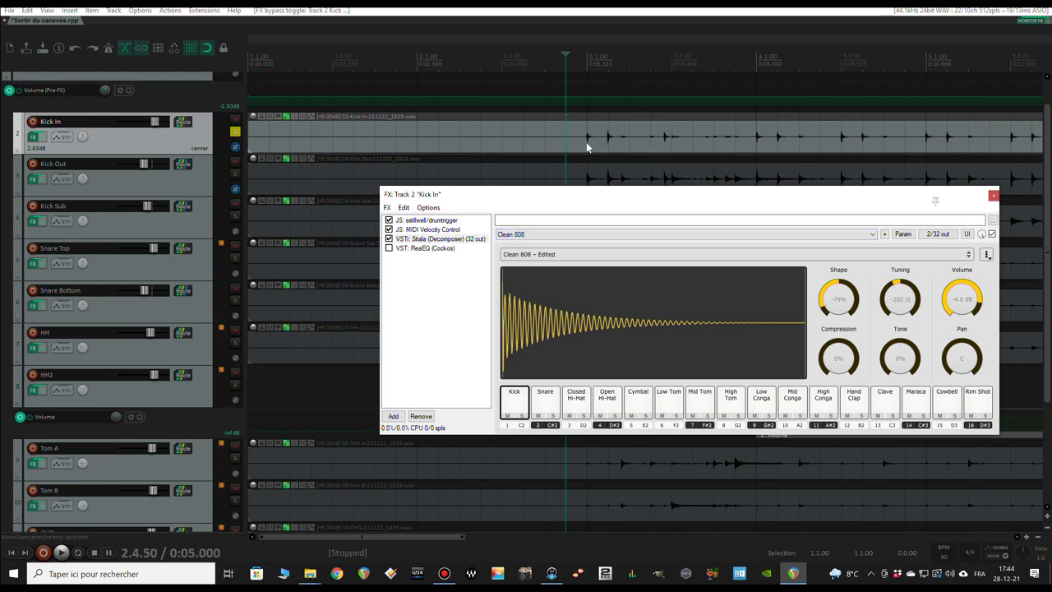
scroll(587, 144, up, 3)
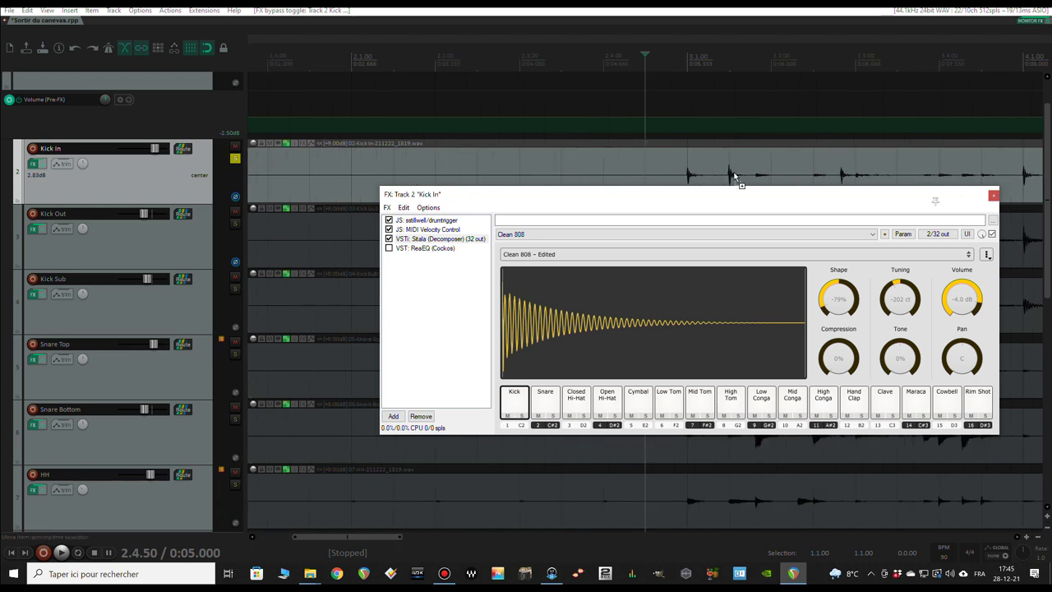
scroll(552, 176, up, 2)
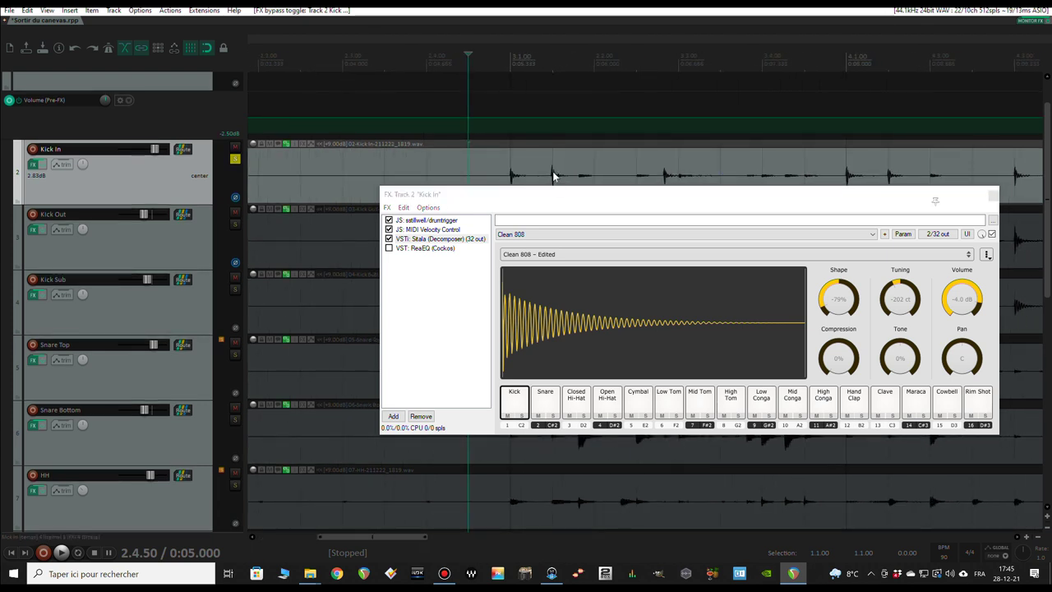
- Enable ReaEQ on Kick In and inspect its equalizer curve
click(423, 248)
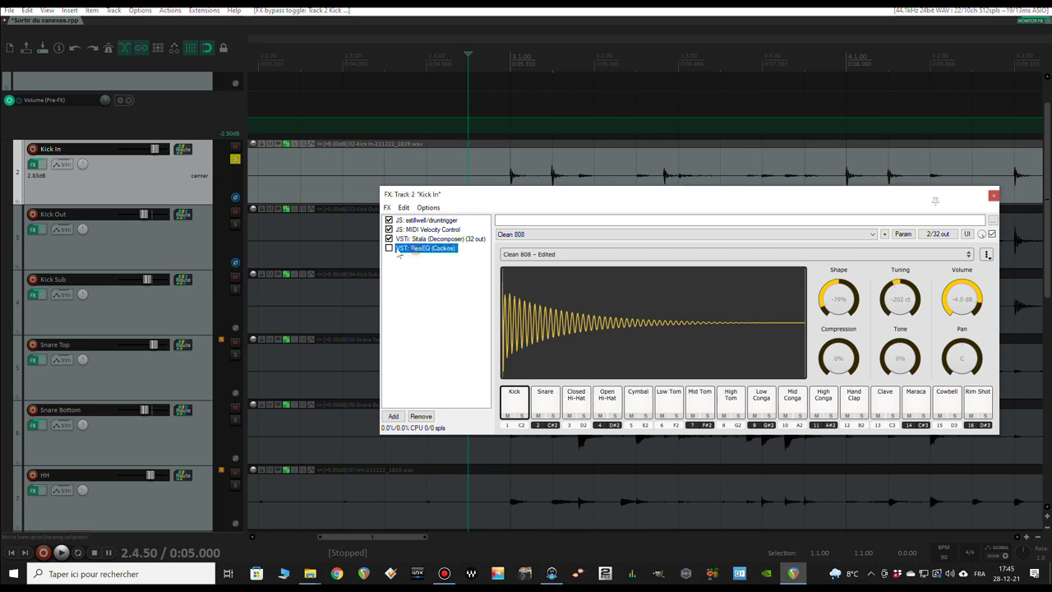
click(388, 215)
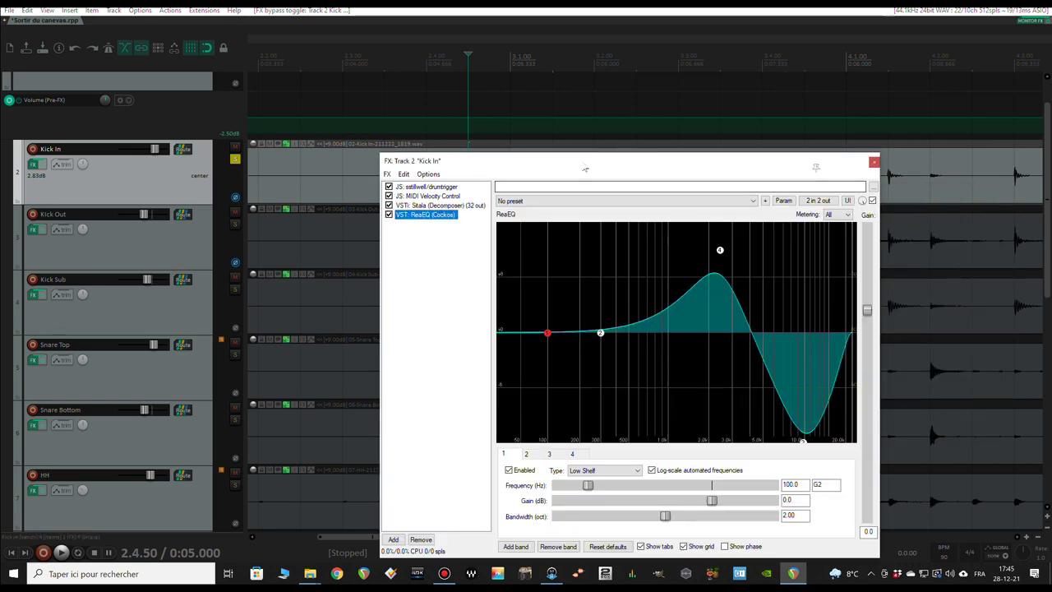
drag(584, 163, 538, 235)
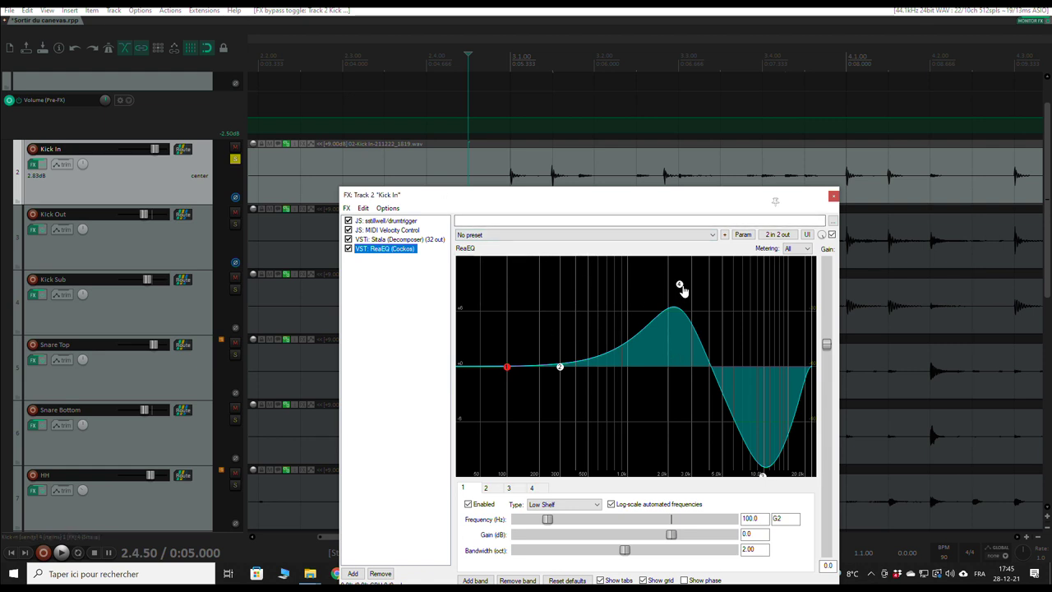
mouse_move(680, 289)
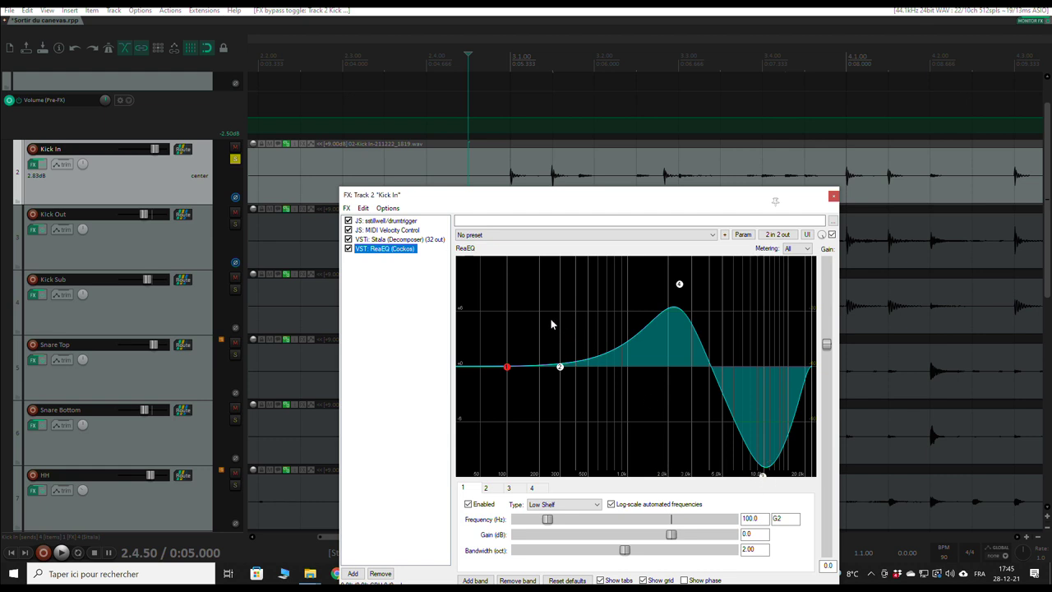
- Compare the Kick In sound with ReaEQ bypassed and enabled during playback, stop playback and close the effects chain
key(space)
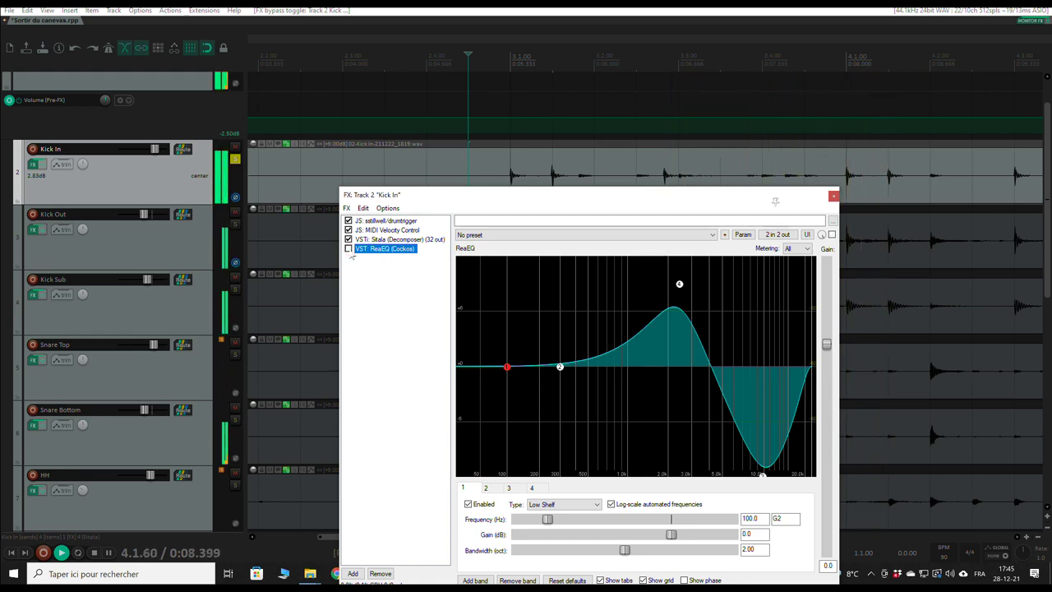
click(348, 249)
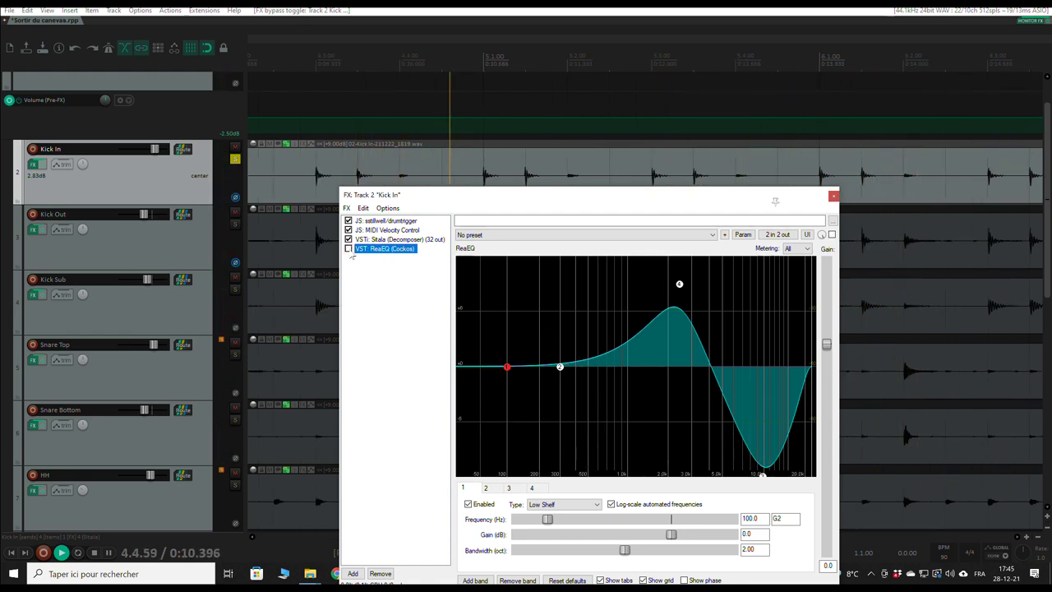
click(348, 248)
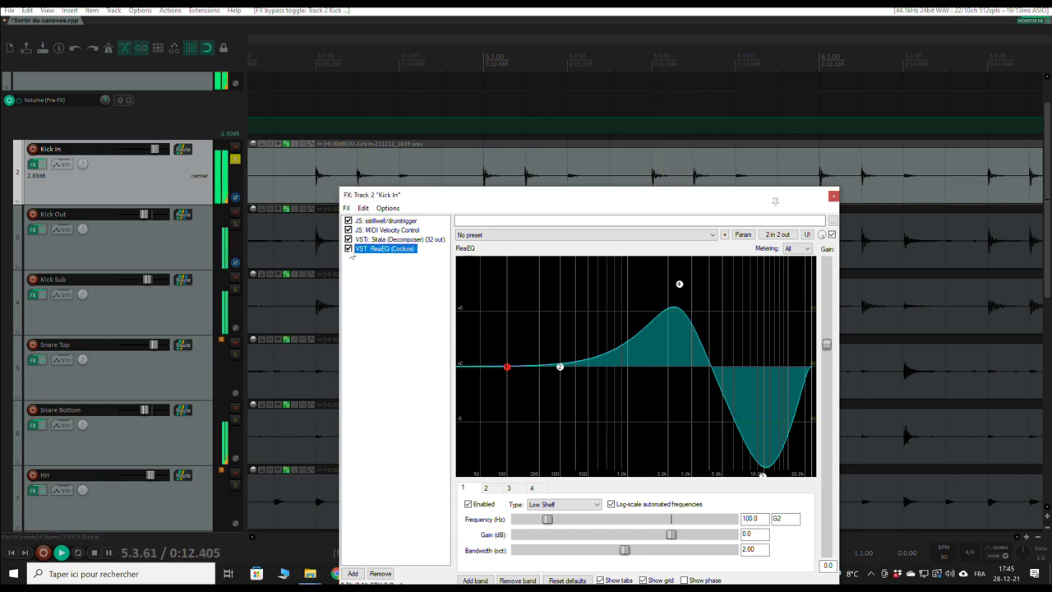
key(space)
click(834, 194)
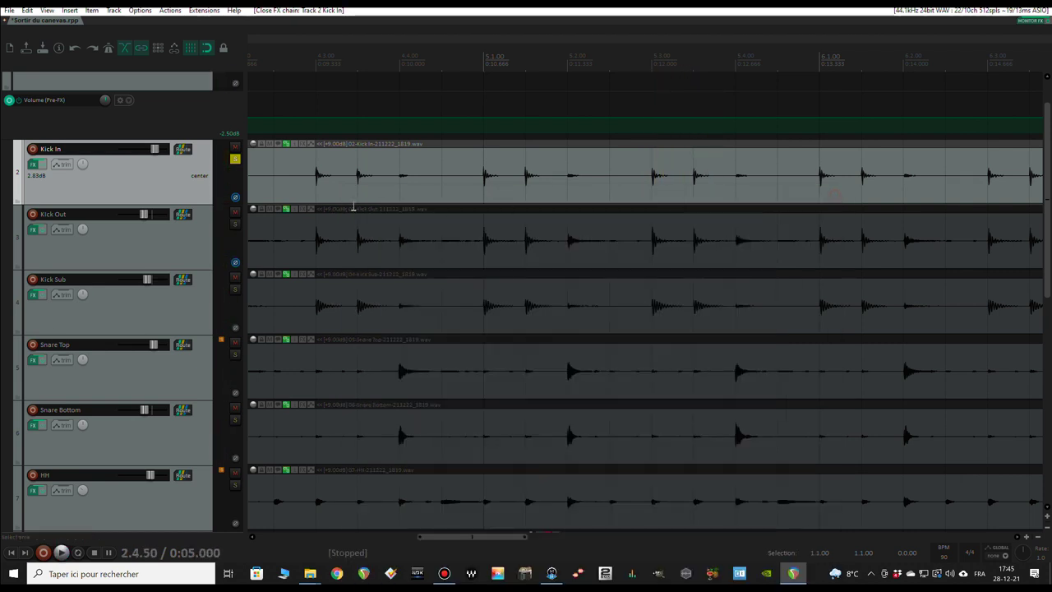
- Solo Kick Out, bypass its three effects and audition the unprocessed track from 4.3.00
click(238, 214)
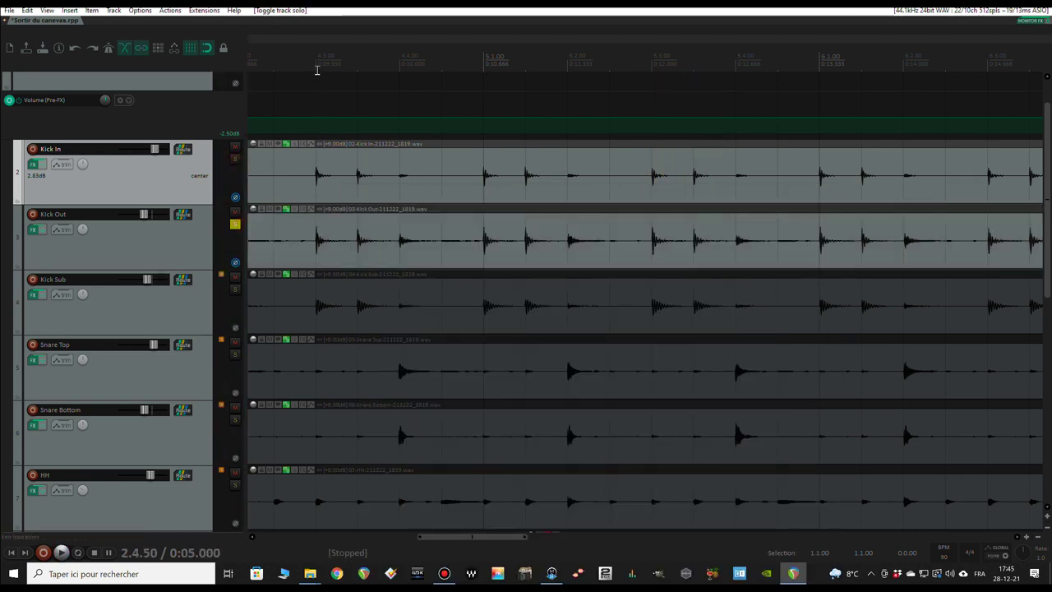
click(33, 230)
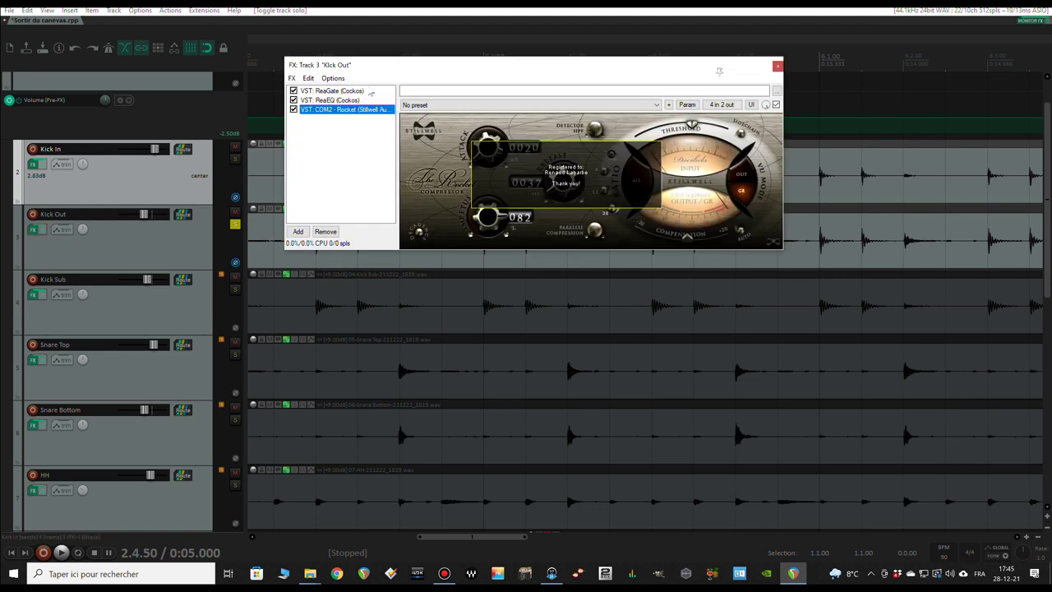
key(b)
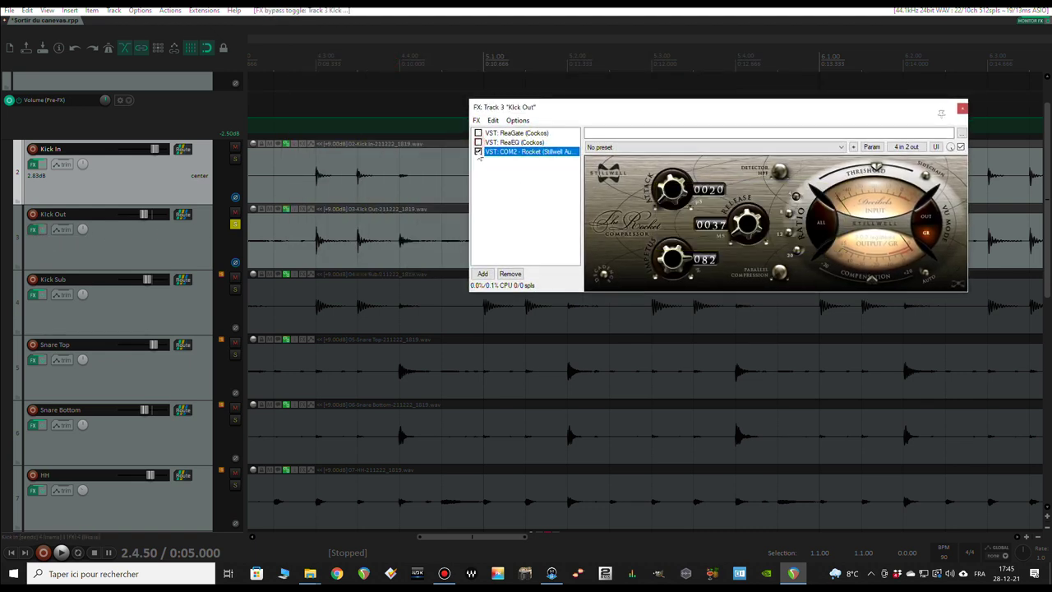
click(315, 107)
key(space)
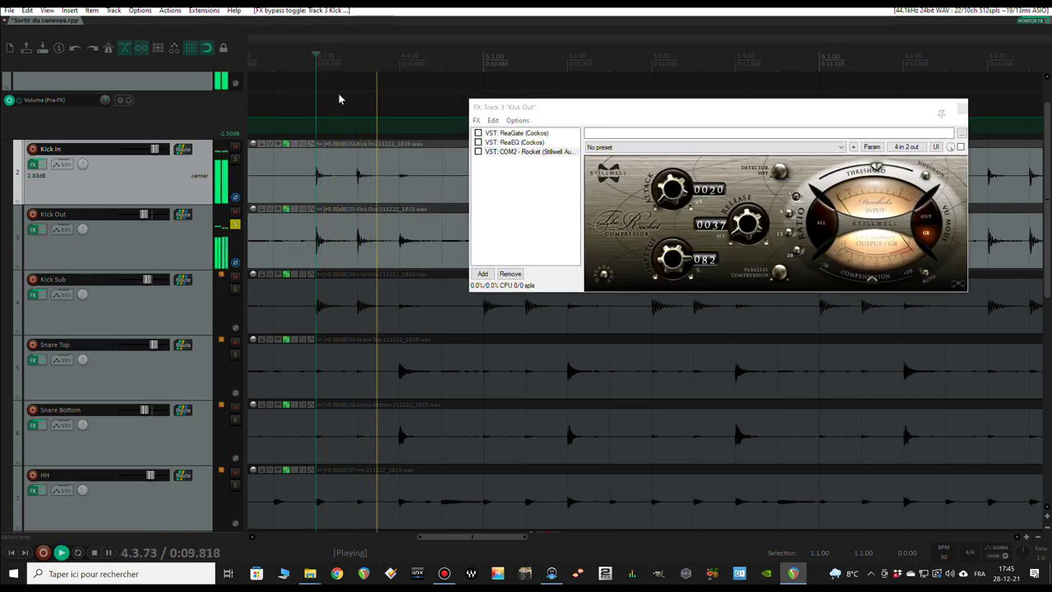
key(space)
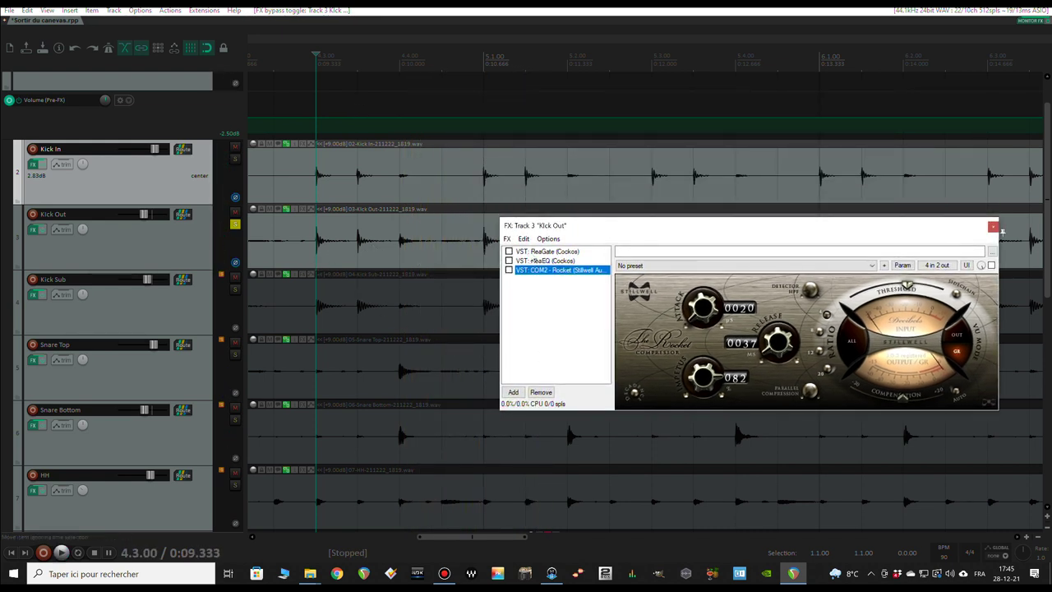
- Display ReaGate in the Kick Out effects chain and enable it
key(Up)
key(Up)
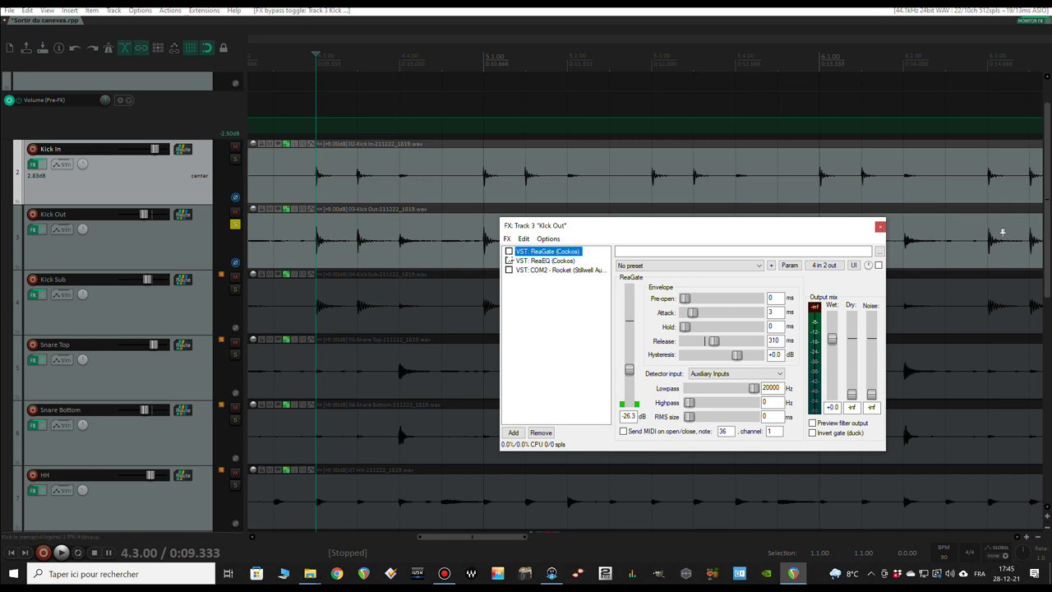
click(509, 250)
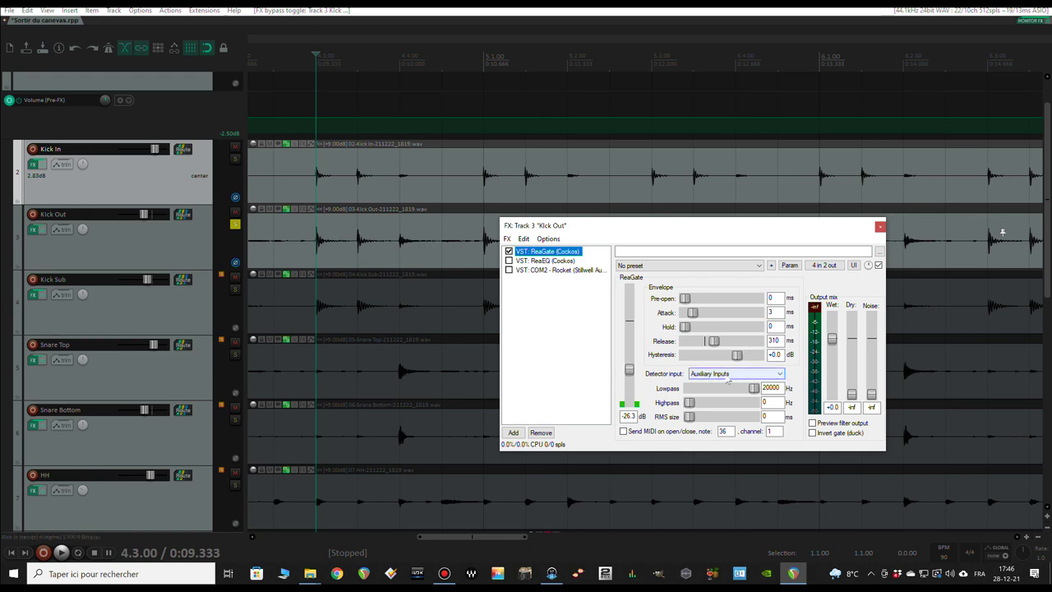
- Inspect the gate's sidechain routing in ReaGate's pin connector and in Kick In's sends
click(824, 265)
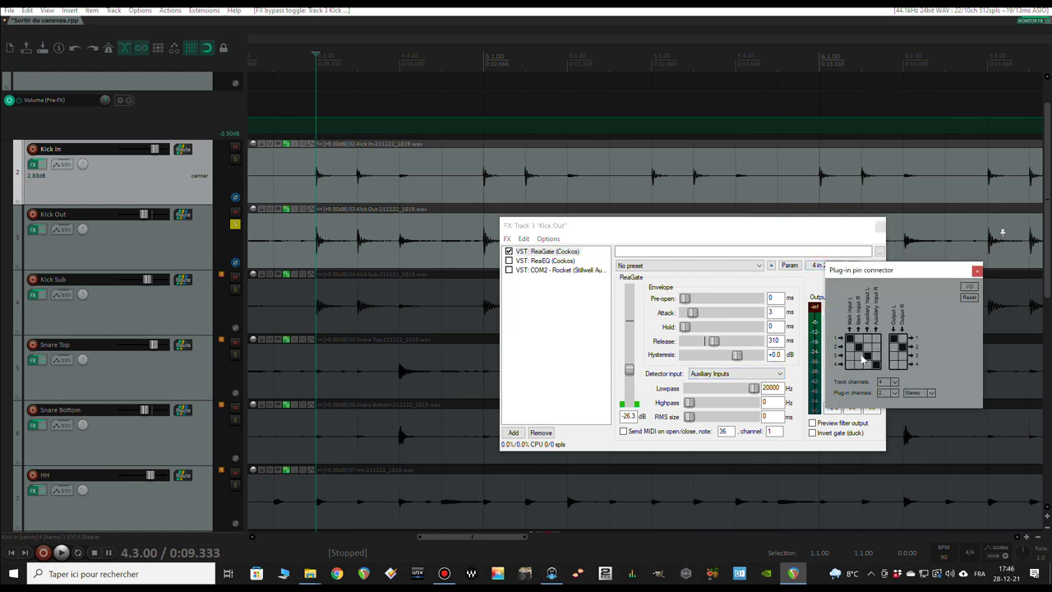
click(976, 272)
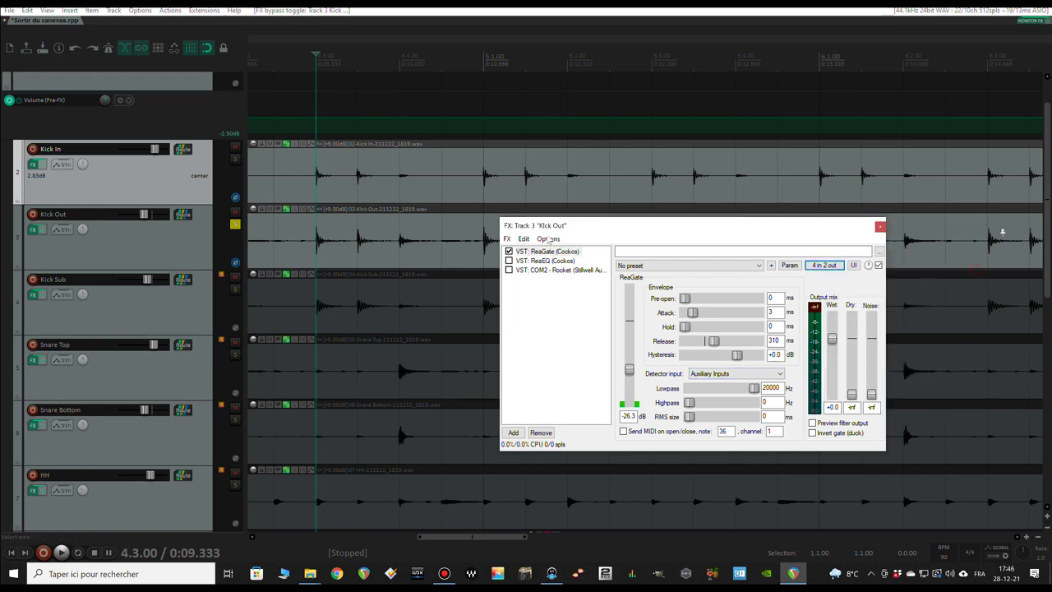
click(184, 150)
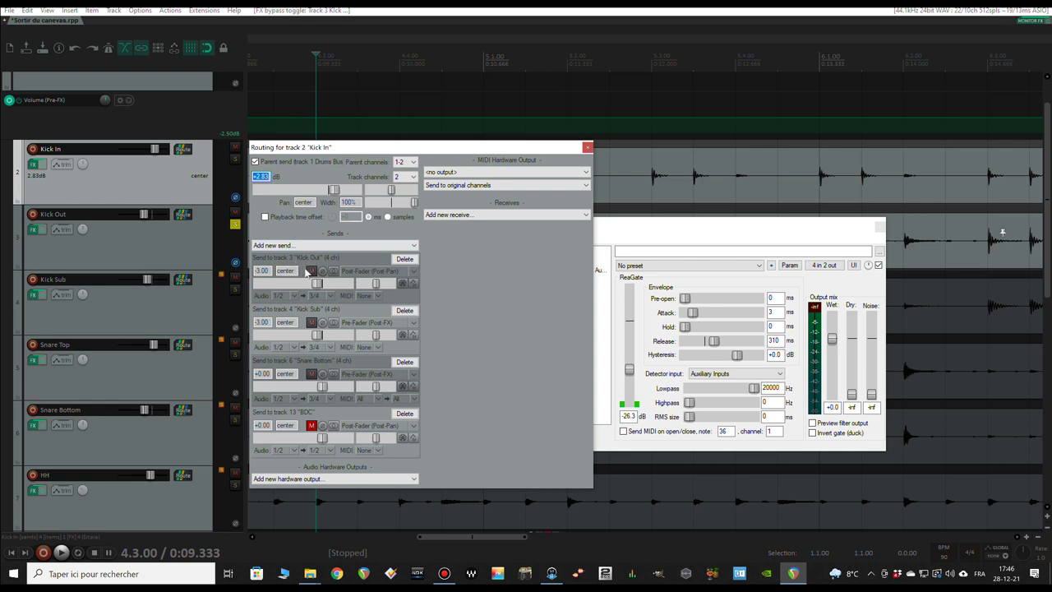
click(586, 147)
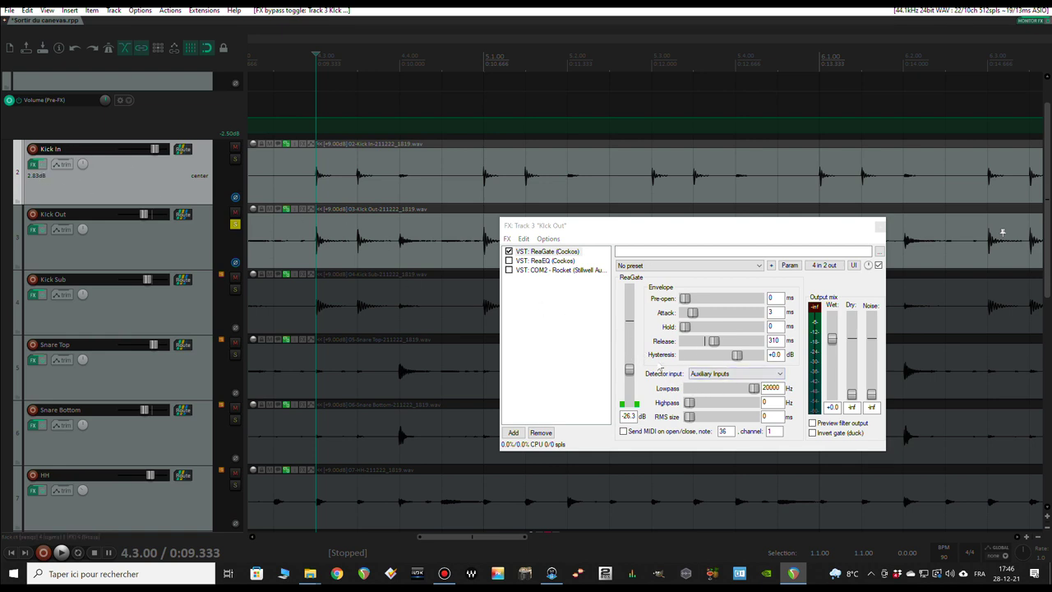
- Compare Kick Out with ReaGate enabled and bypassed during playback, stop playback and leave the gate enabled
key(space)
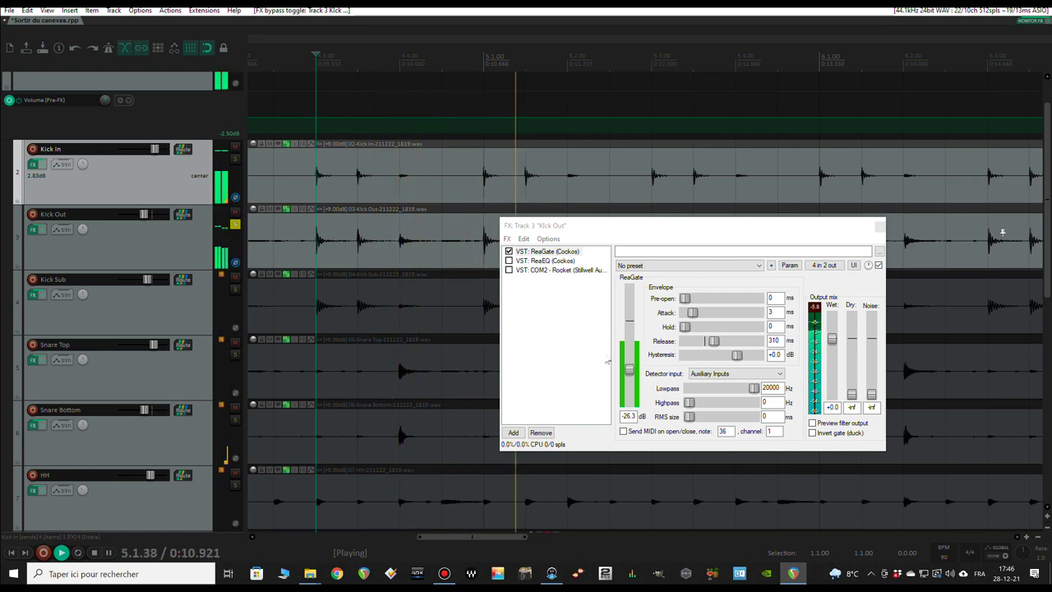
click(509, 250)
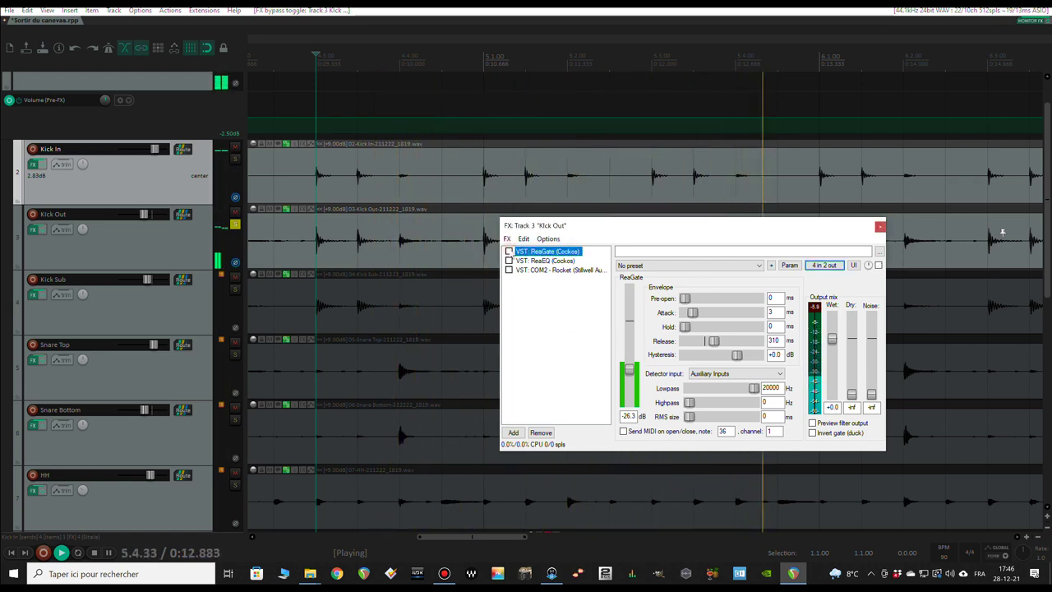
key(space)
click(878, 265)
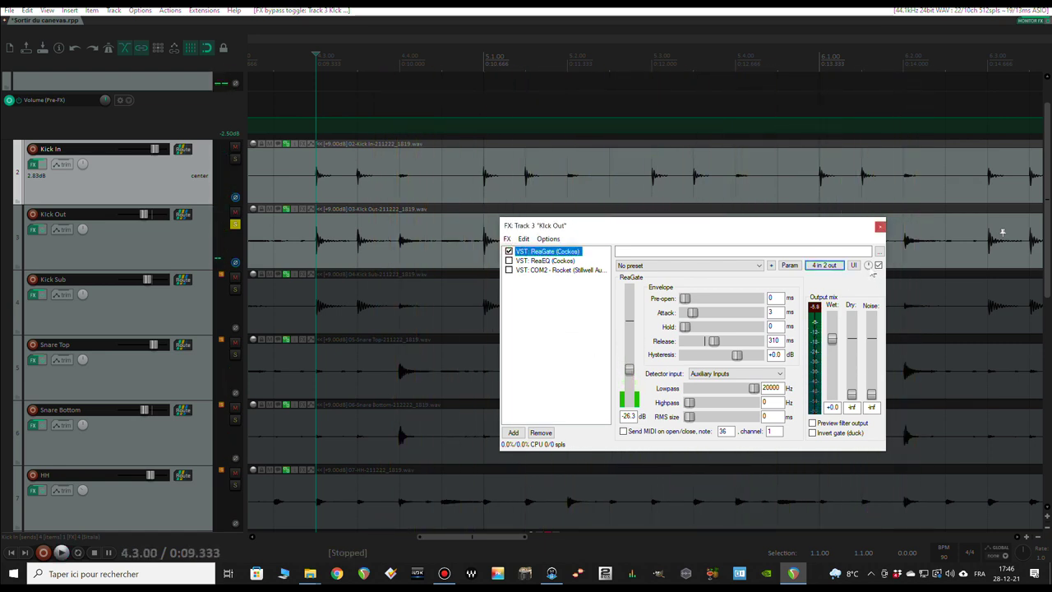
- Try ReaGate with a reduced wet mix during playback, set it to 48% wet, and restore the mix to fully wet
drag(867, 266, 871, 274)
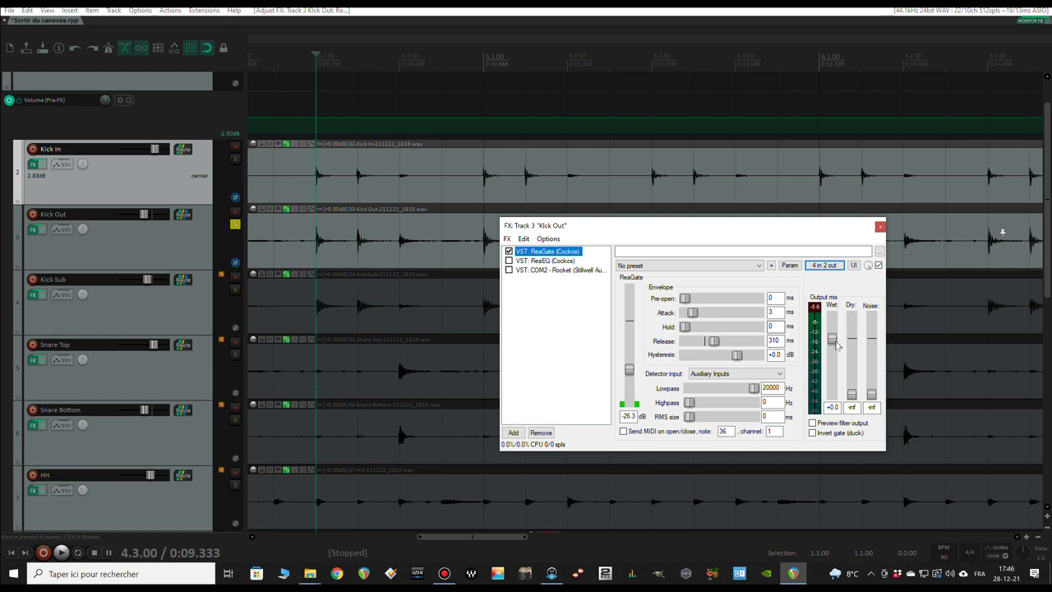
key(space)
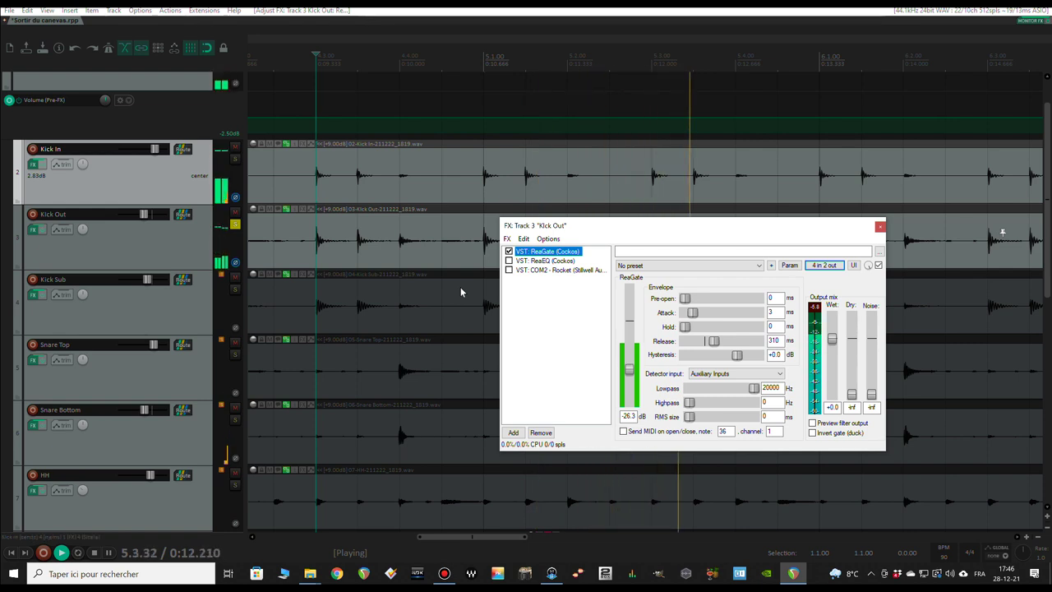
key(space)
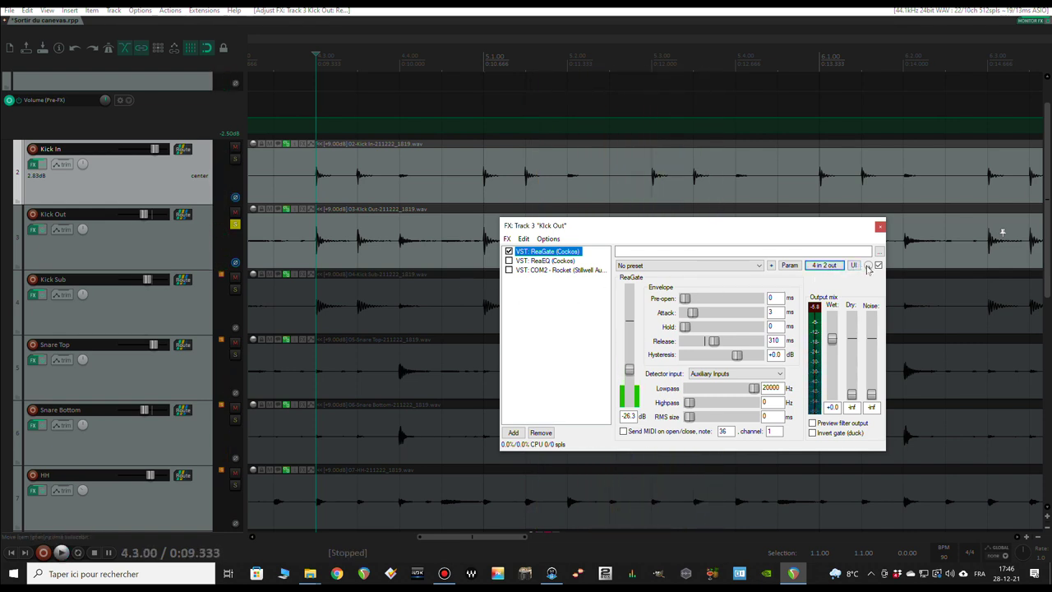
mouse_move(868, 268)
drag(867, 265, 868, 275)
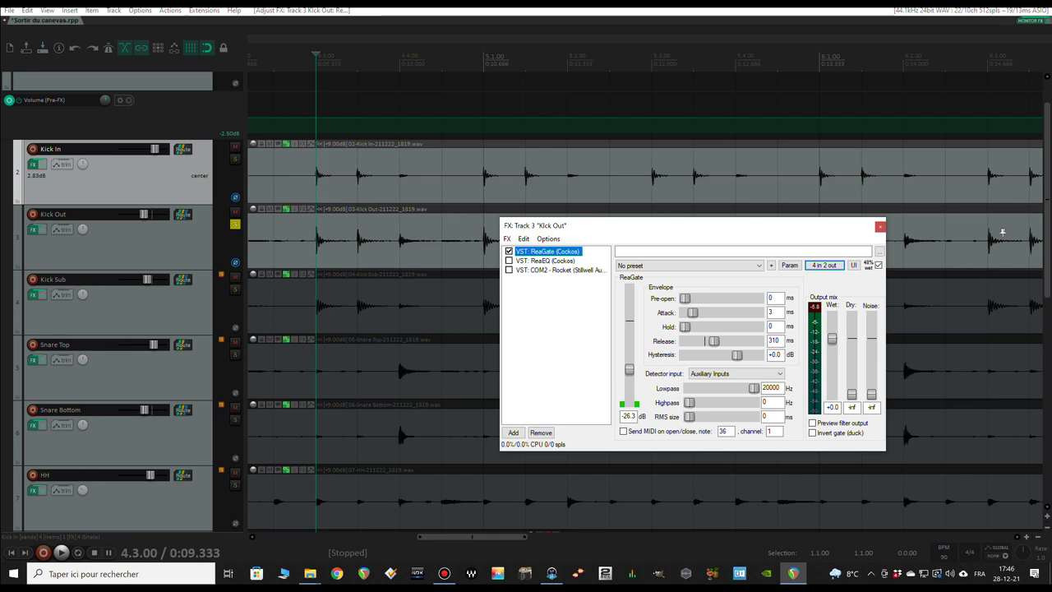
drag(867, 274, 868, 278)
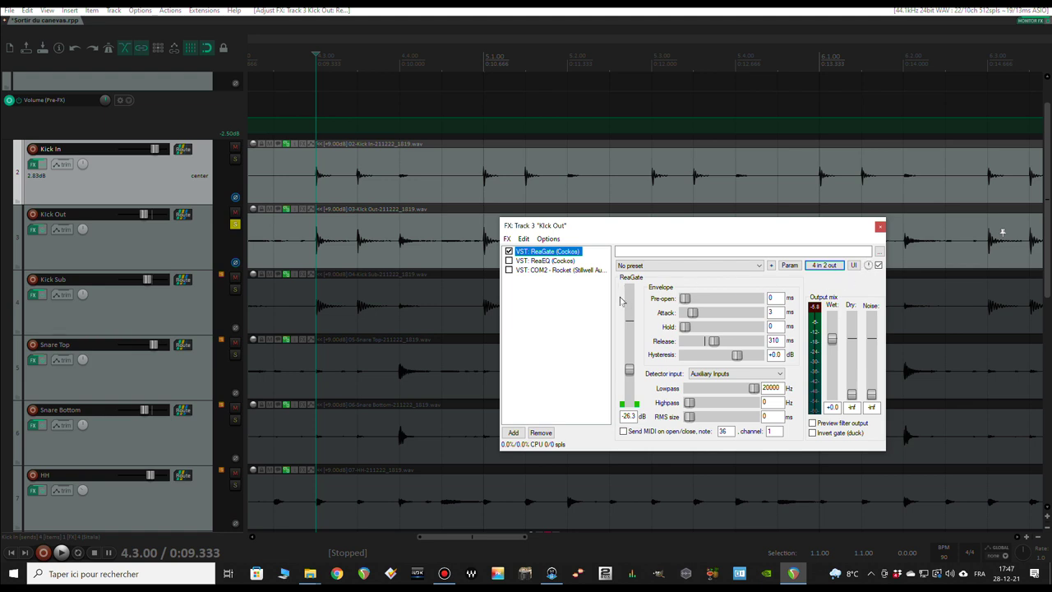
- Audition the fully wet ReaGate on Kick Out, toggle its bypass during playback and stop playback
key(space)
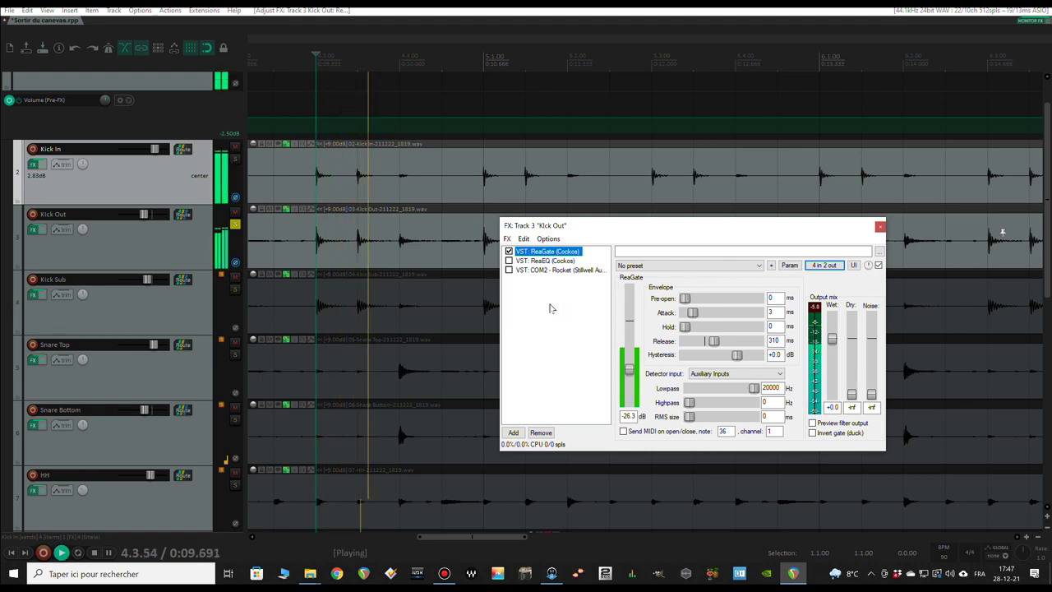
click(509, 251)
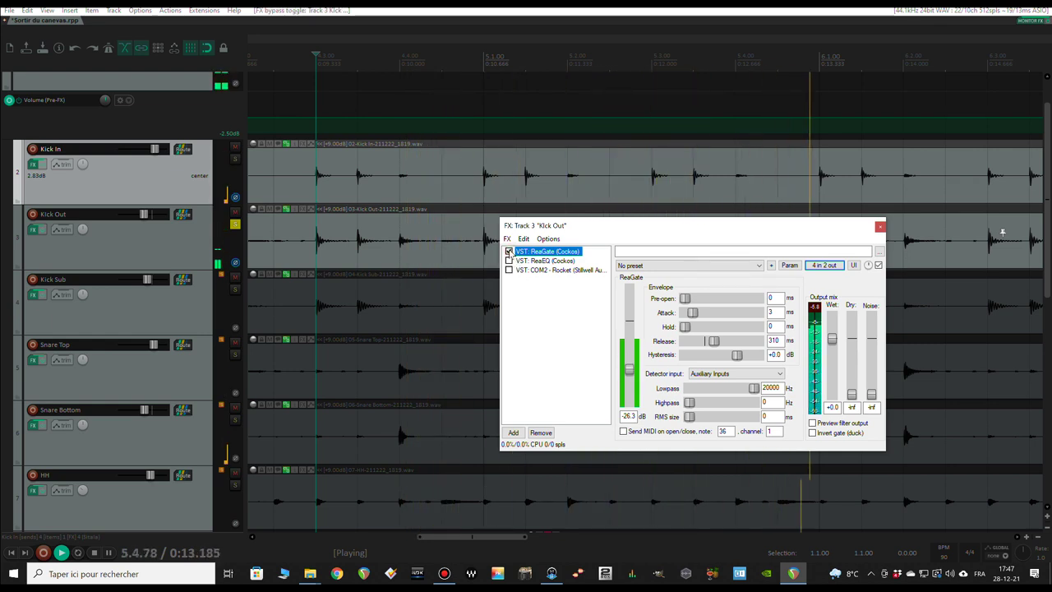
key(space)
- Enable ReaEQ on Kick Out and reposition the effects window to inspect the equalizer curve
click(526, 261)
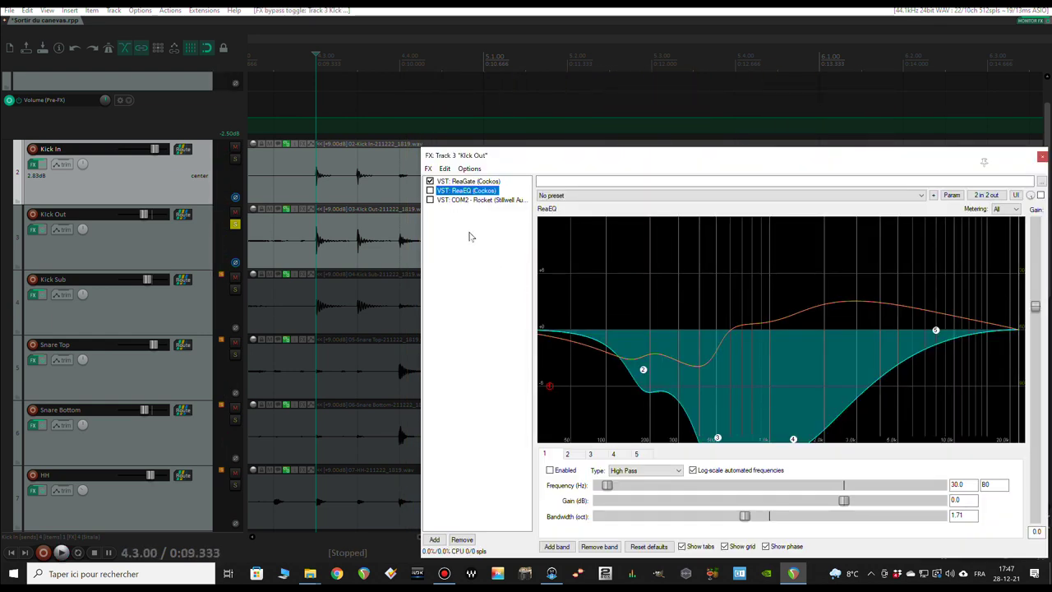
click(430, 190)
drag(675, 157, 618, 97)
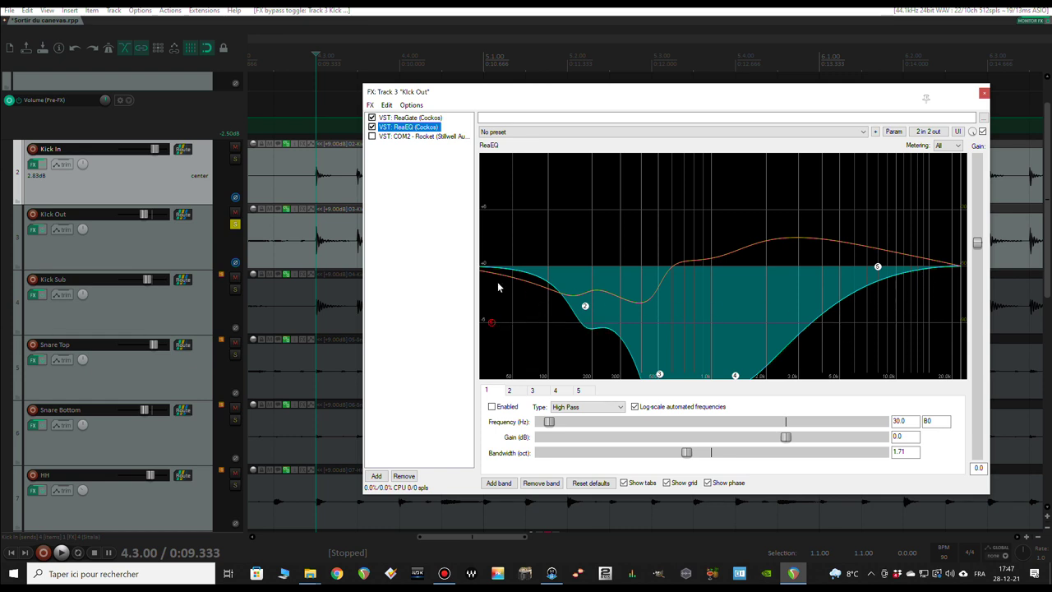
- Compare Kick Out with ReaEQ bypassed and enabled during playback, and stop with ReaEQ enabled
key(space)
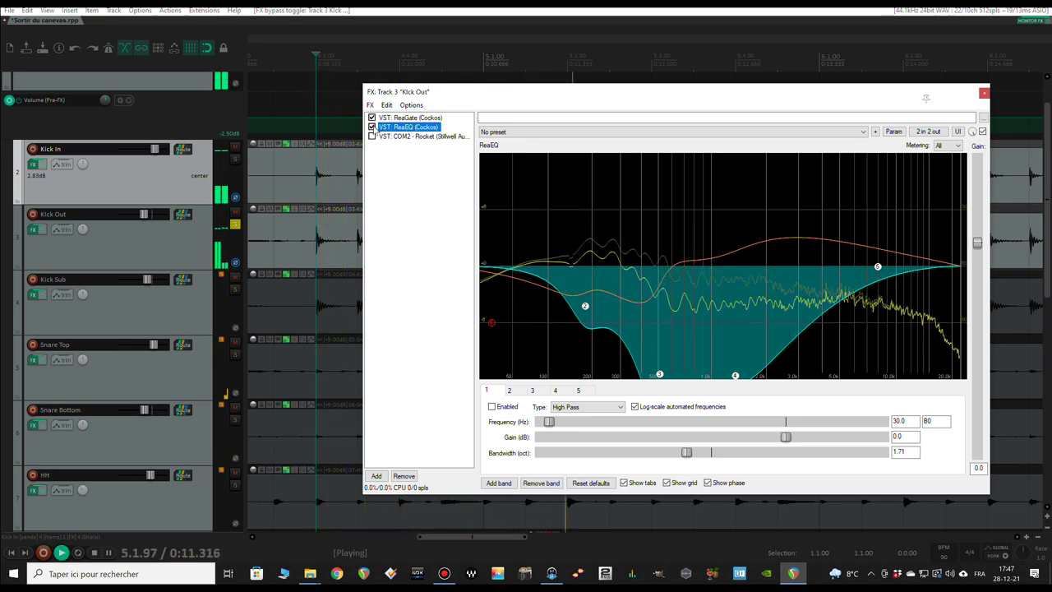
click(372, 128)
click(372, 127)
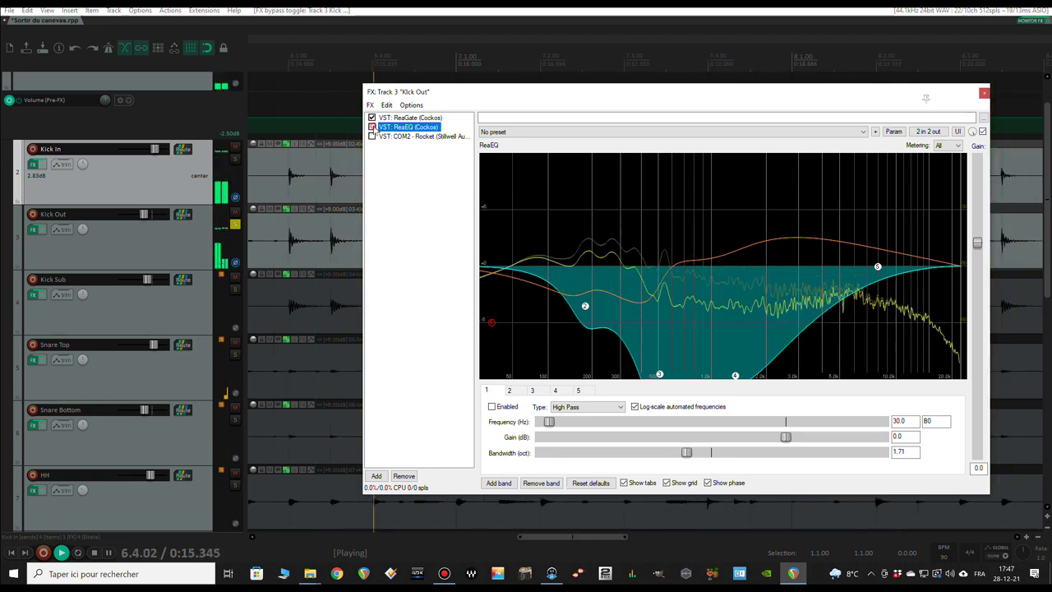
click(372, 127)
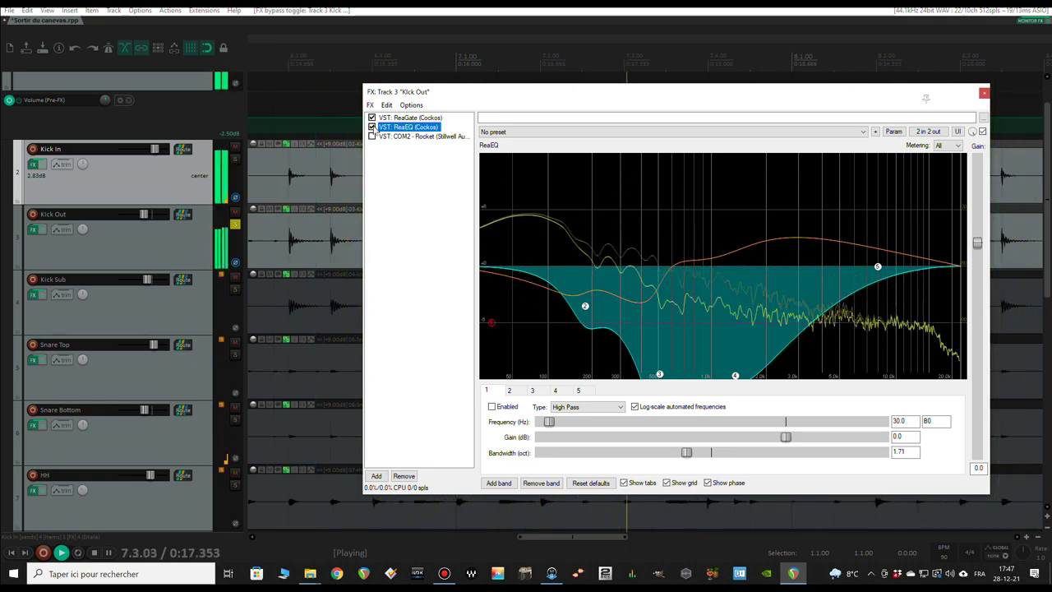
key(space)
- Enable the Rocket compressor on Kick Out, audition the compressed kick twice, stop playback and close the effects chain
click(404, 136)
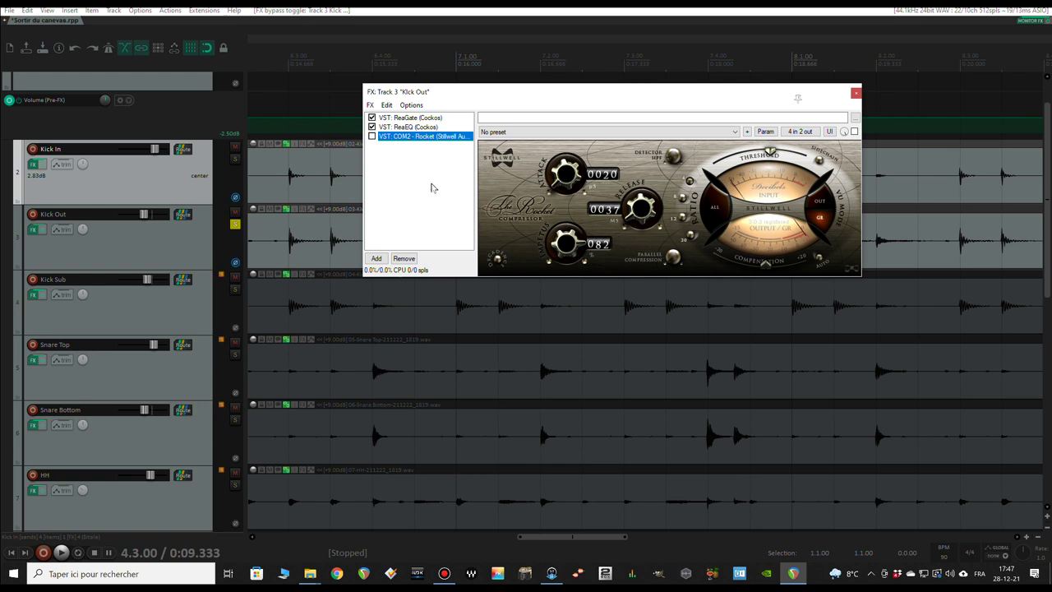
click(372, 136)
key(space)
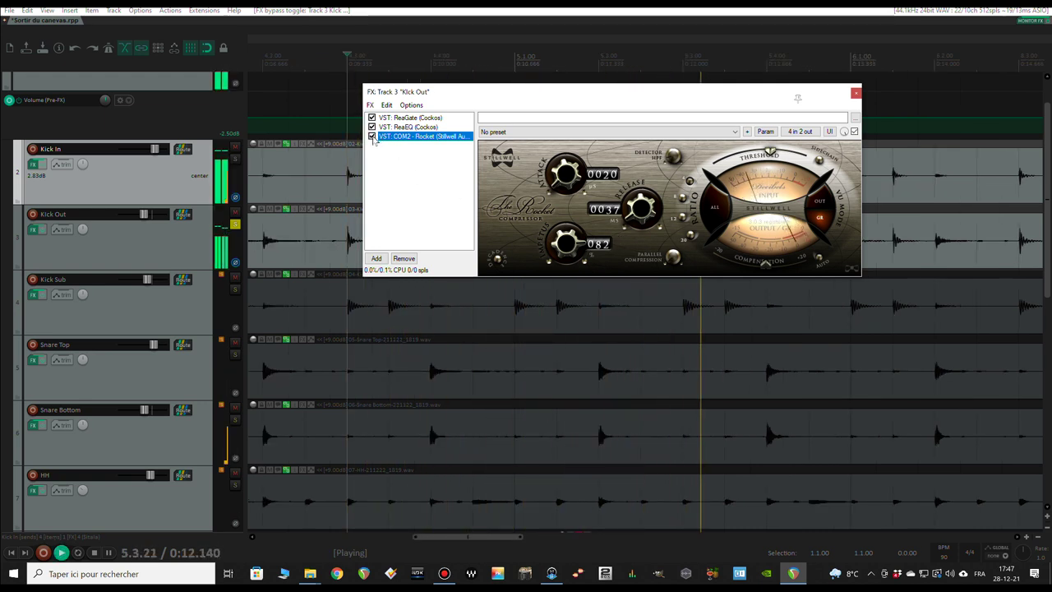
key(space)
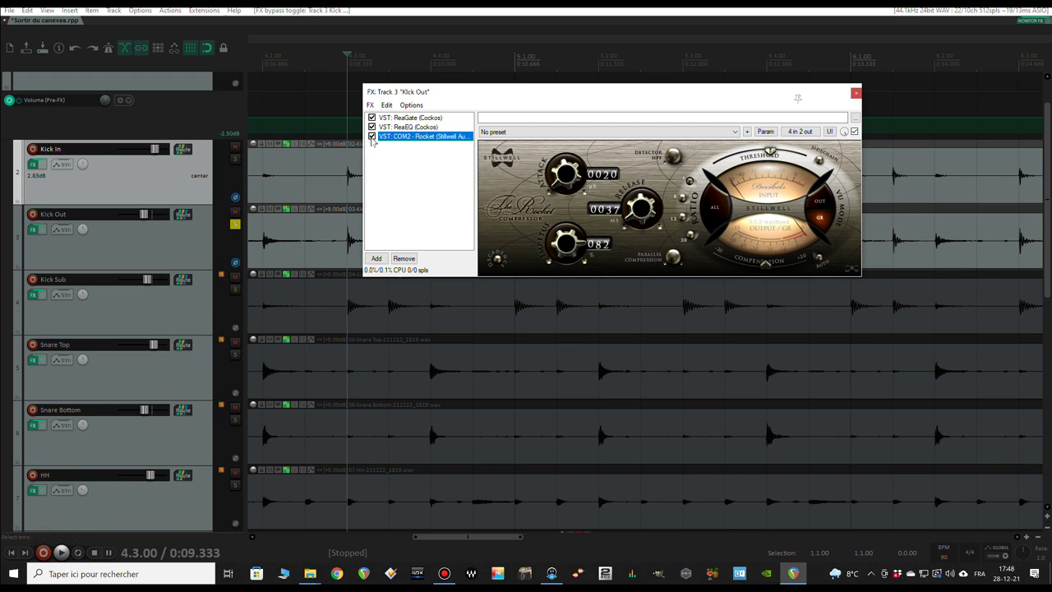
key(space)
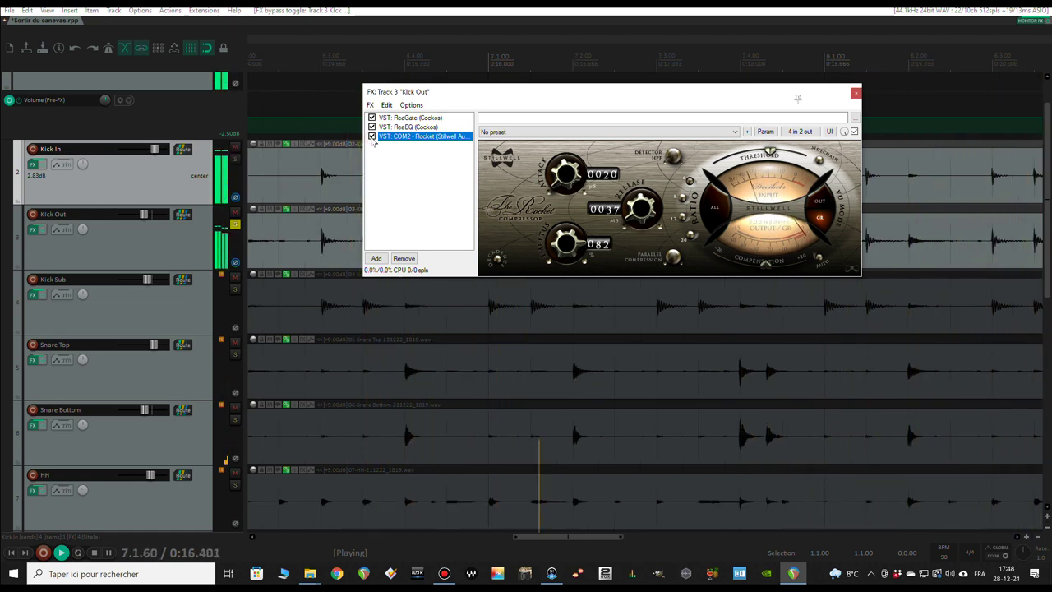
key(space)
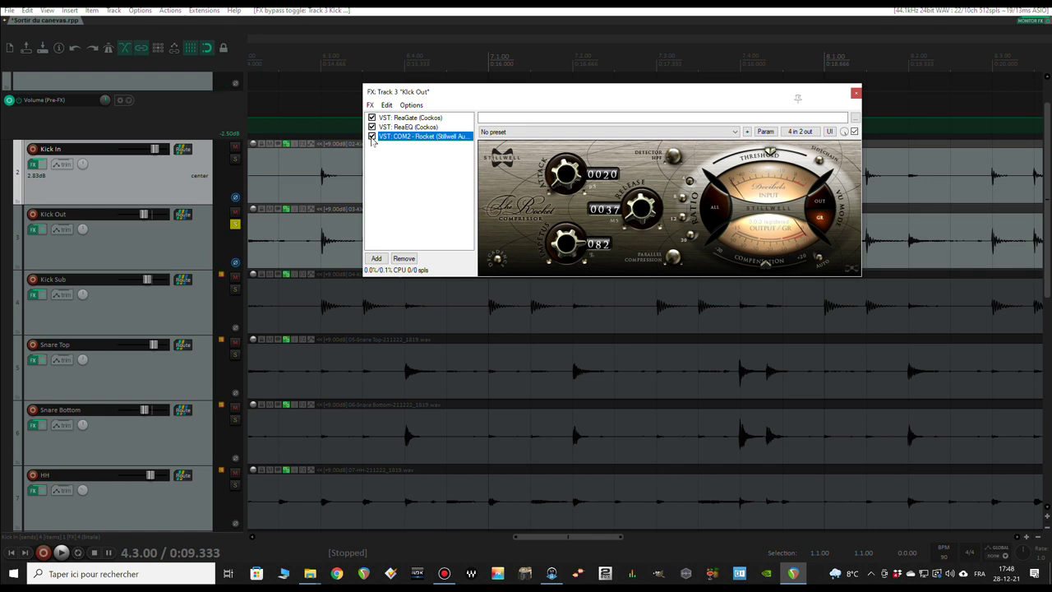
click(855, 92)
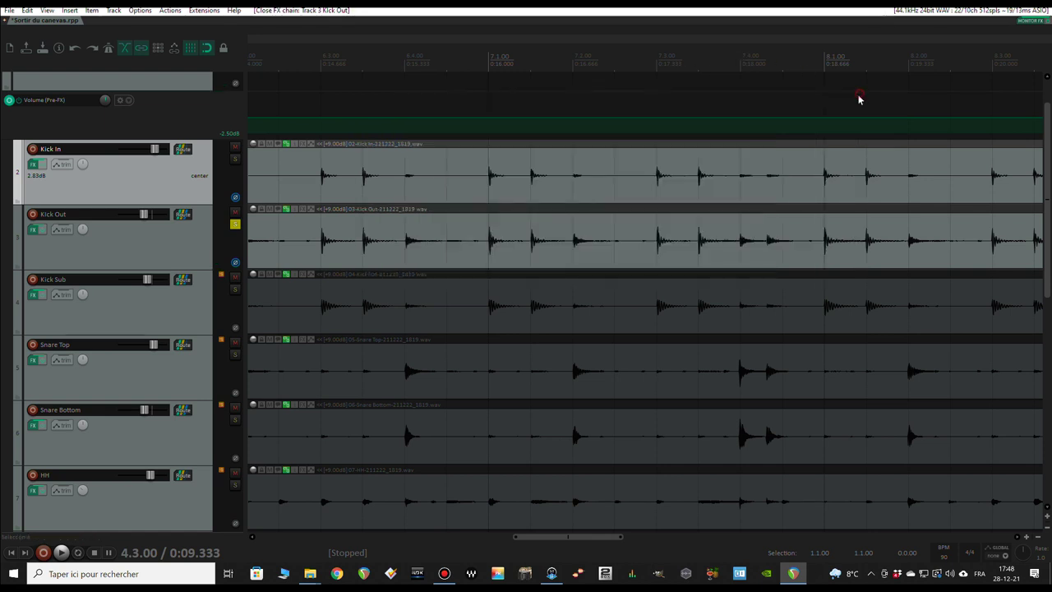
- Audition Kick In in solo alone and together with Kick Out, stop playback and clear both solos
click(235, 158)
key(space)
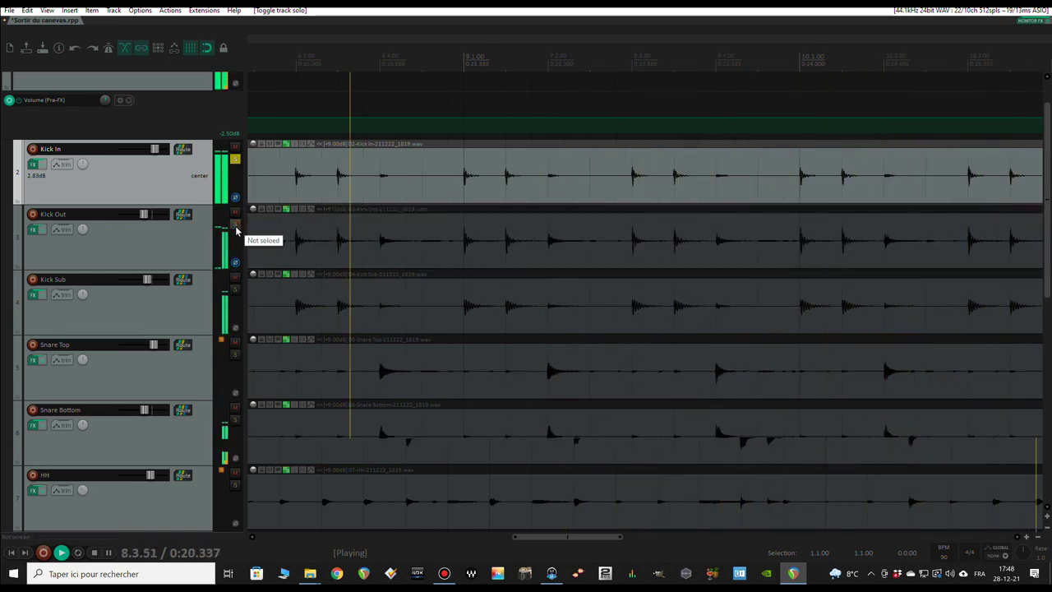
key(space)
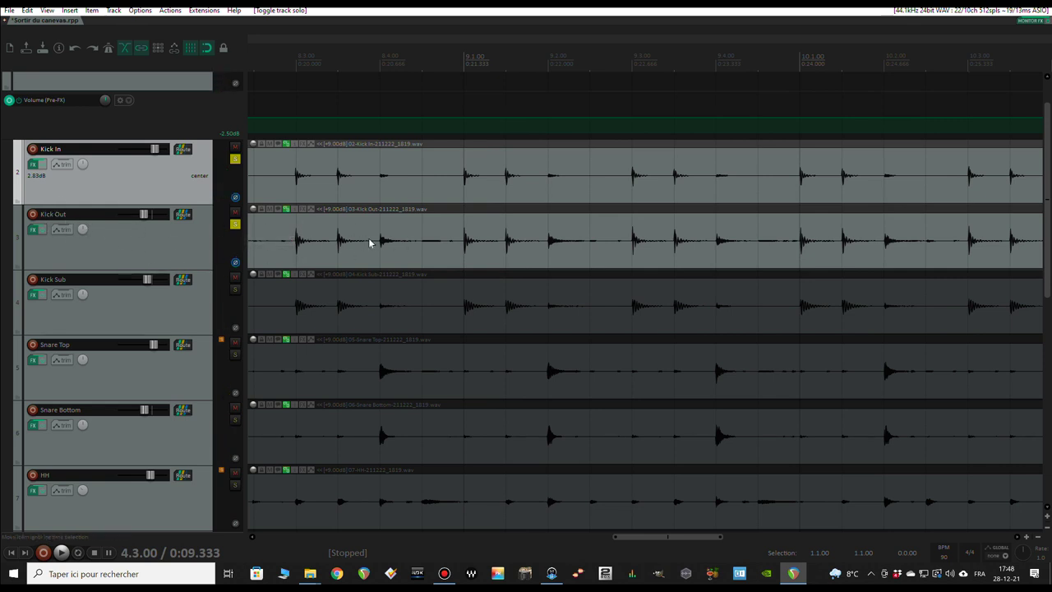
click(235, 225)
click(235, 158)
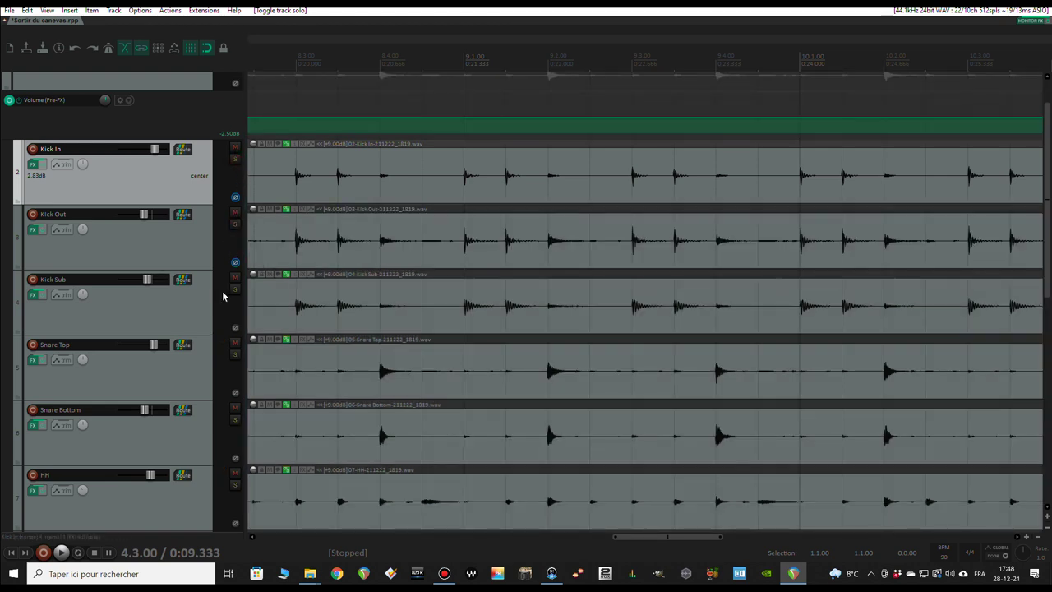
- Solo Kick Sub, open its effects chain and bypass ReaComp, Distortion (Fuzz), Tone Gate and Vibe EQ, leaving only ReaGate enabled
click(234, 291)
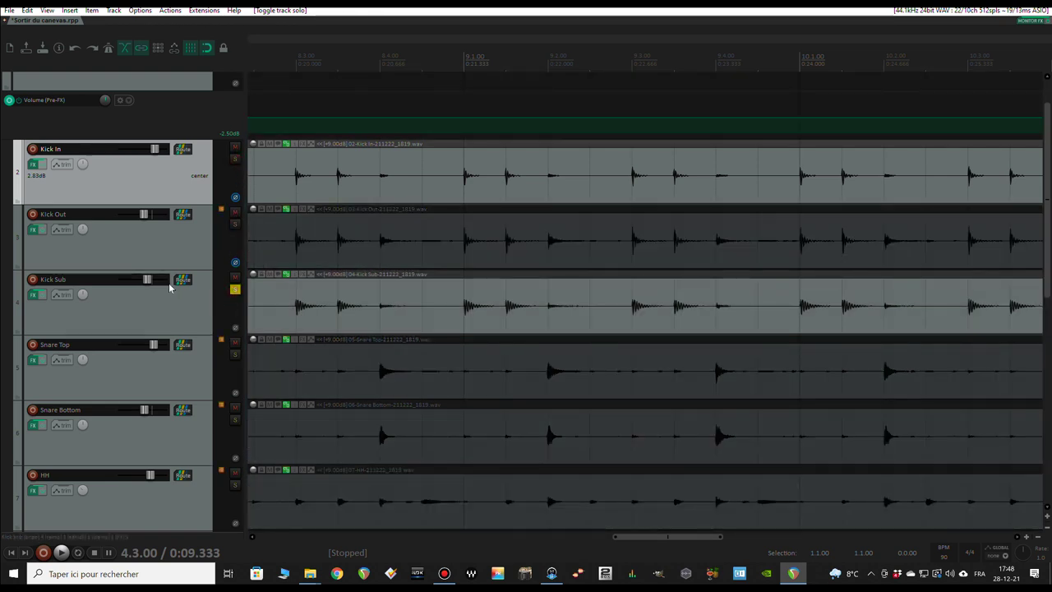
click(35, 295)
drag(523, 61, 663, 134)
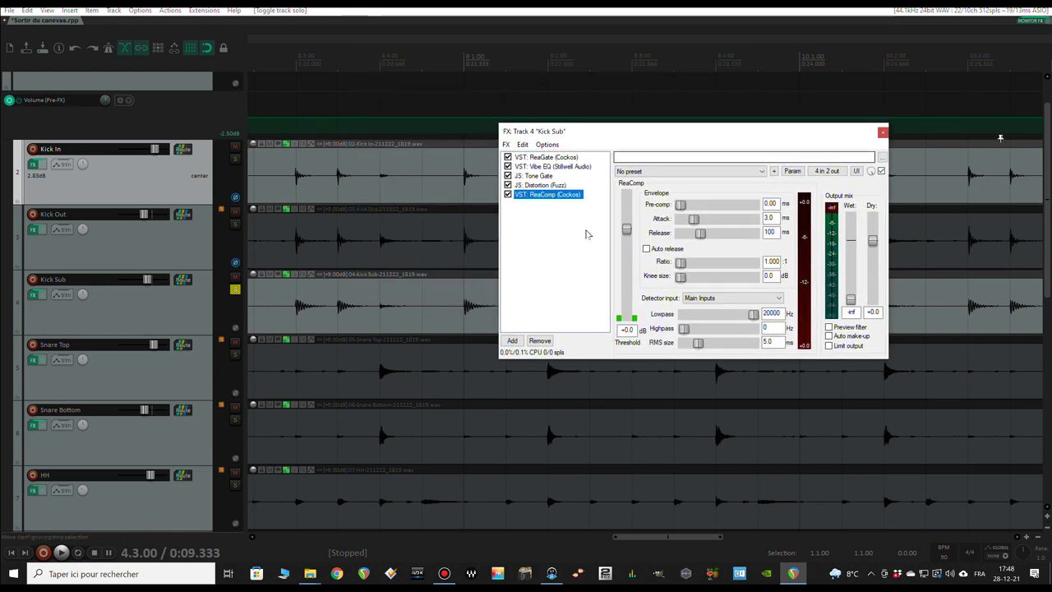
click(508, 194)
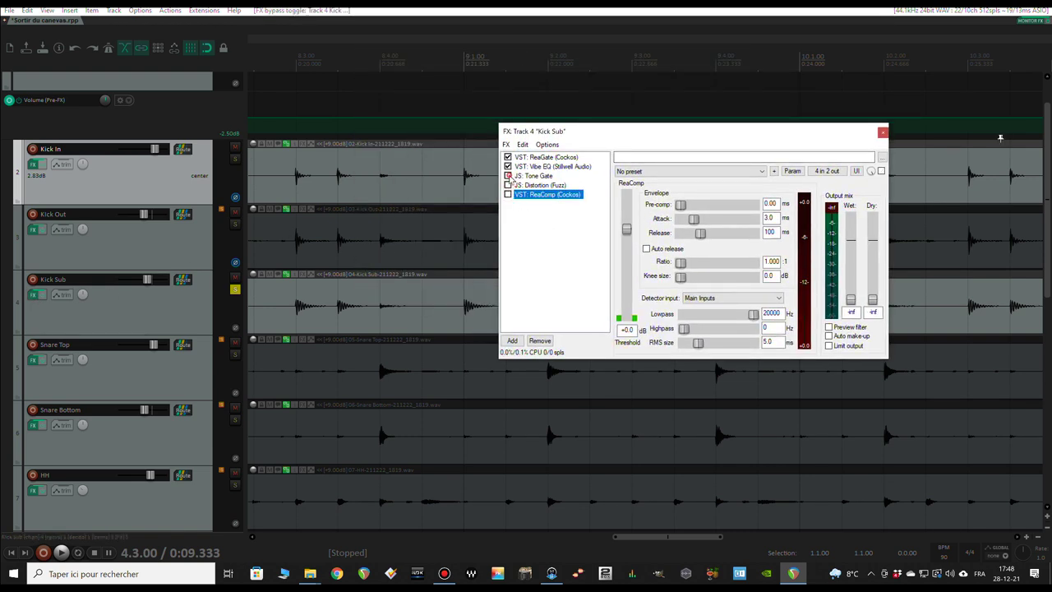
click(536, 158)
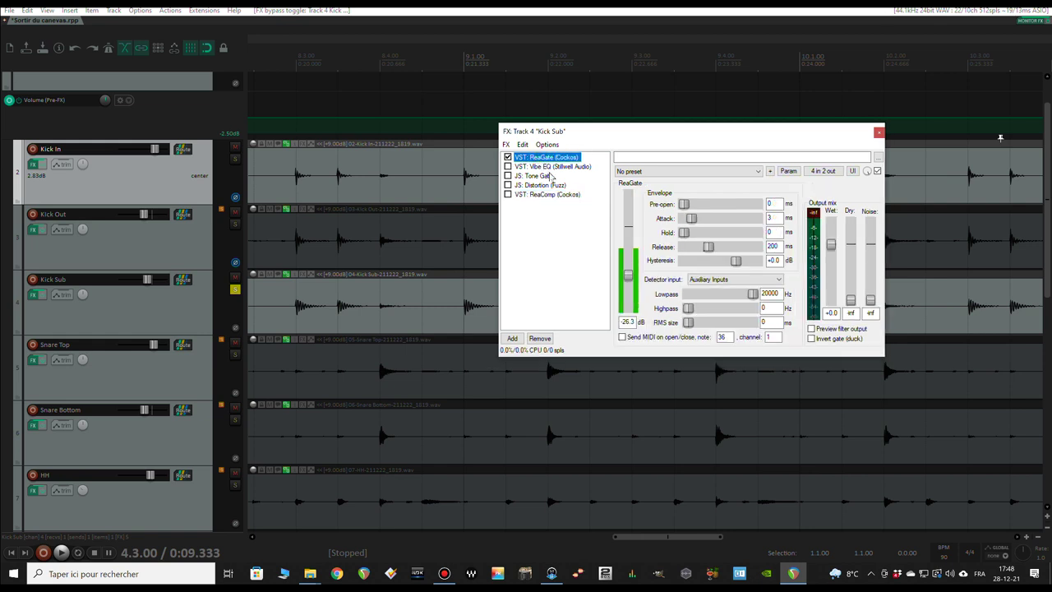
- Compare the soloed Kick Sub during playback with ReaGate enabled and bypassed, then stop with ReaGate enabled
scroll(495, 175, left, 5)
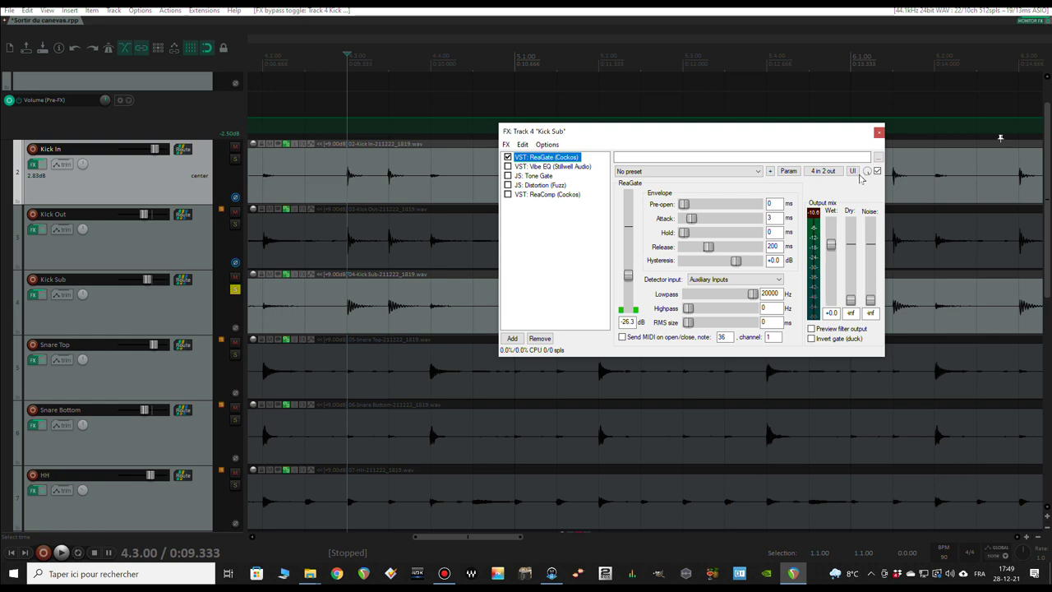
key(space)
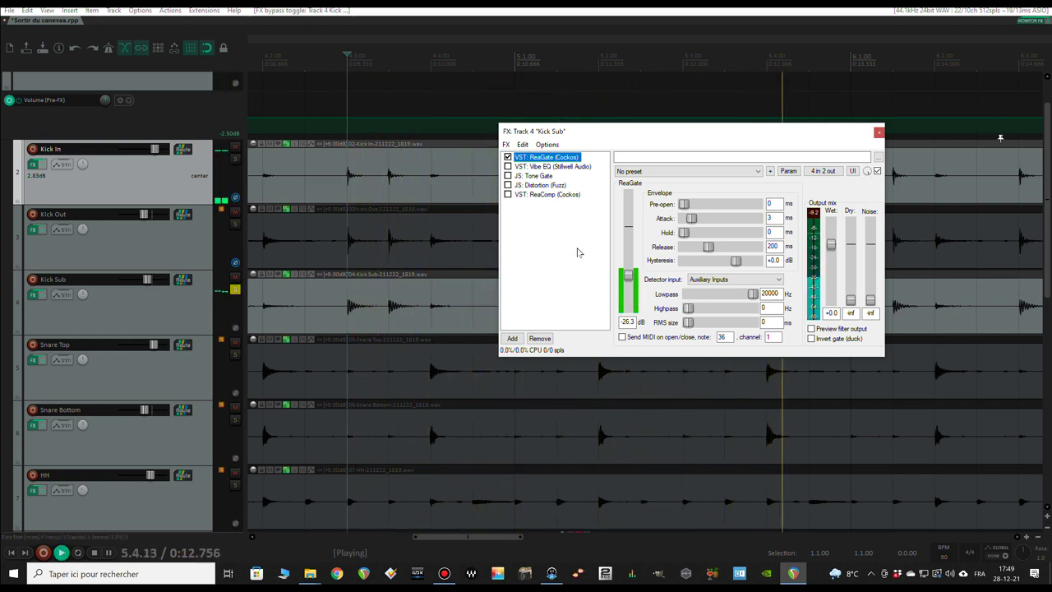
key(space)
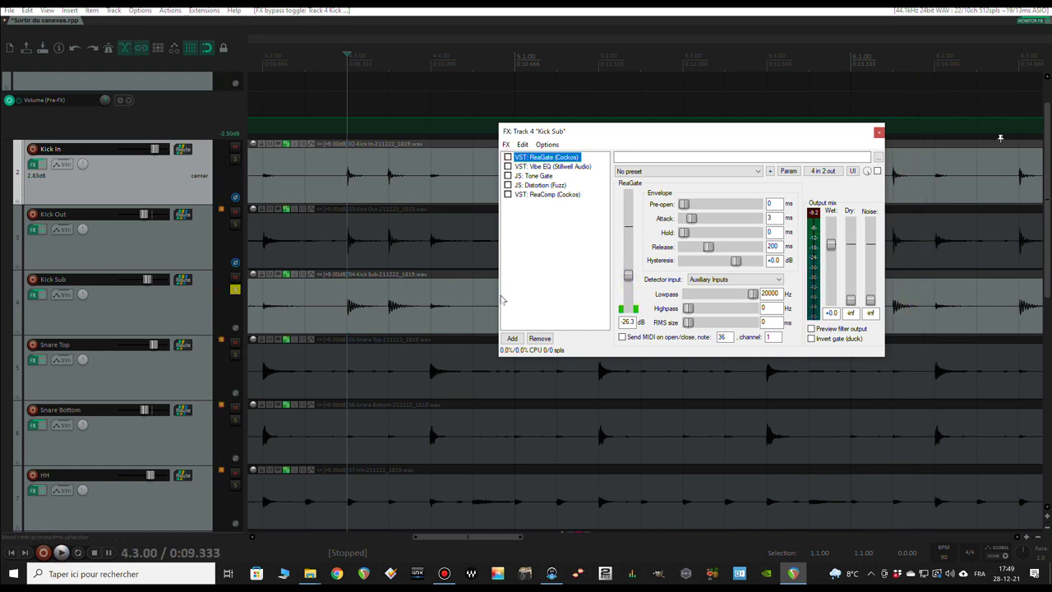
key(space)
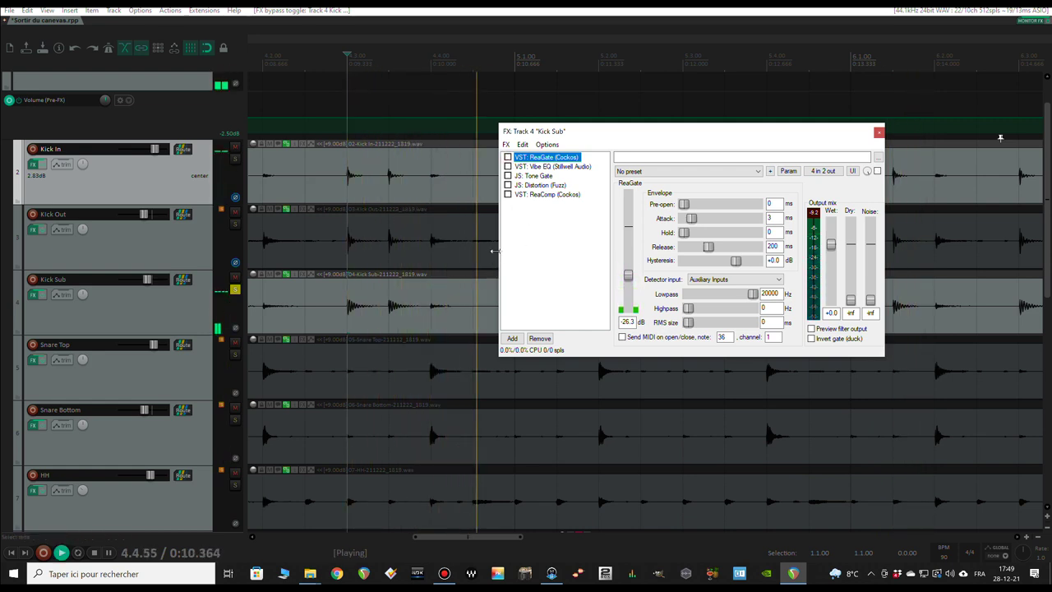
key(space)
key(space)
key(space)
- Enable Vibe EQ on Kick Sub, compare it bypassed and enabled during playback, and stop with it enabled
click(508, 167)
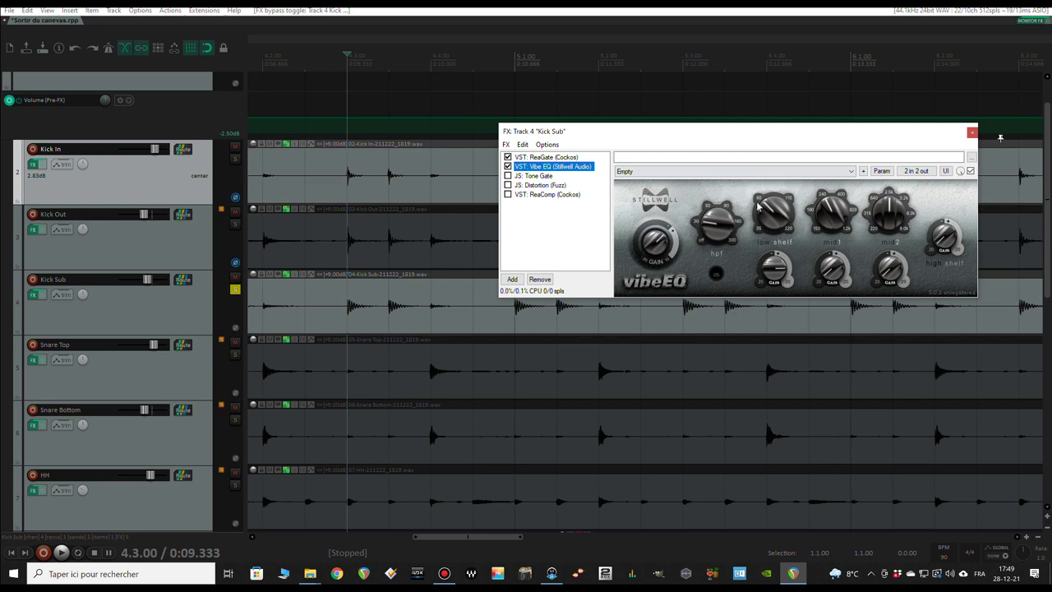
key(space)
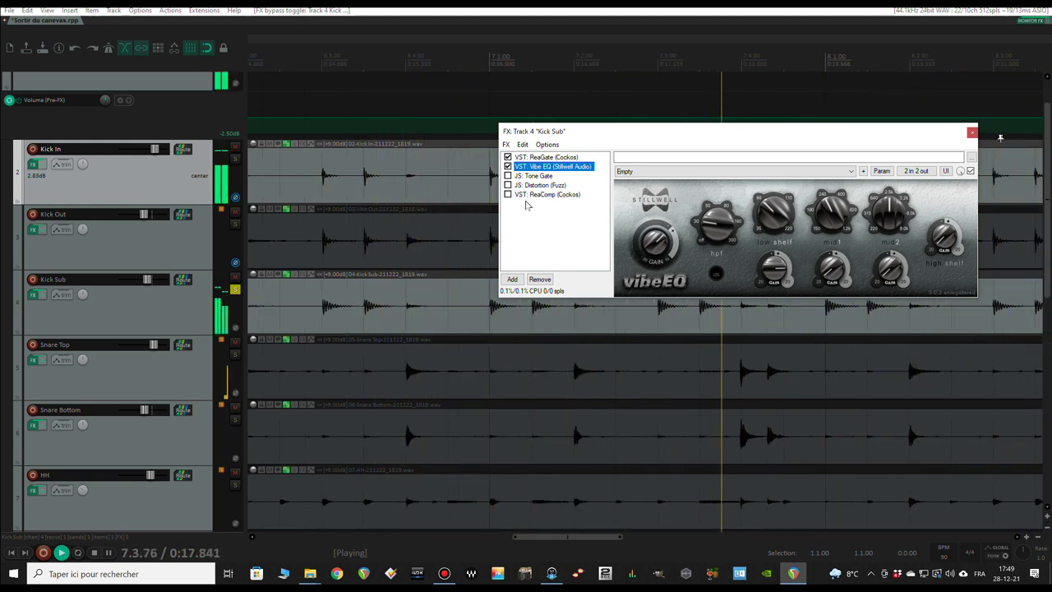
click(507, 167)
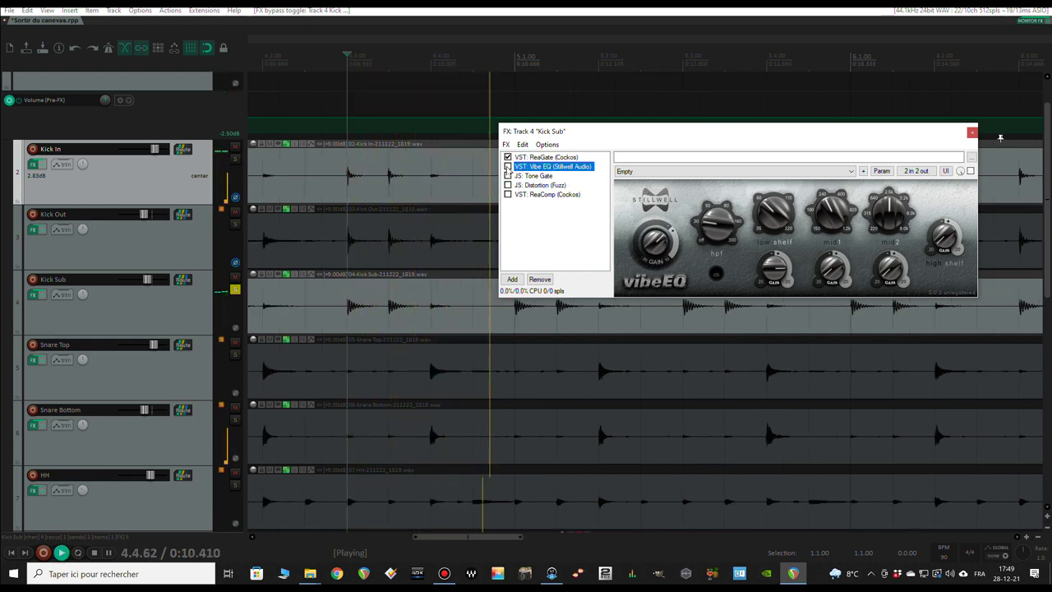
click(508, 167)
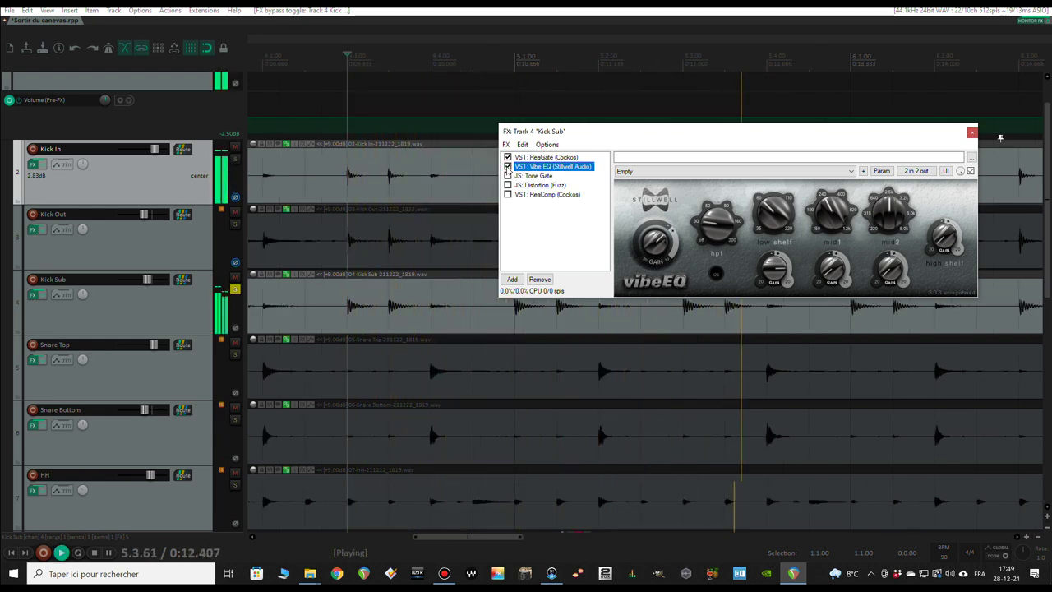
key(space)
- Enable Tone Gate on Kick Sub, inspect its wet mix and frequency settings, and compare it bypassed and enabled during playback
click(512, 176)
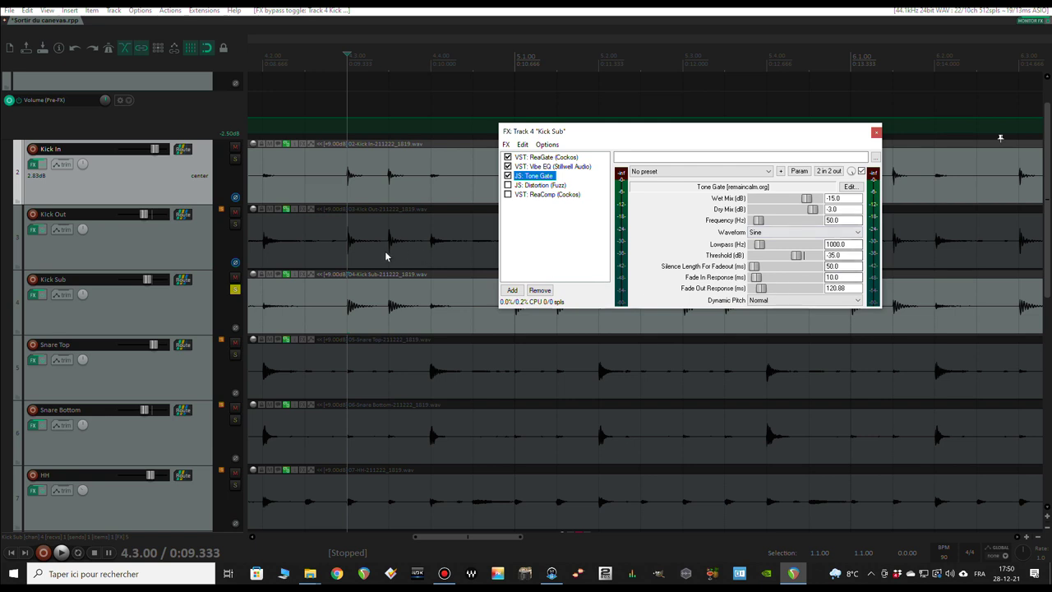
click(839, 197)
click(836, 220)
key(space)
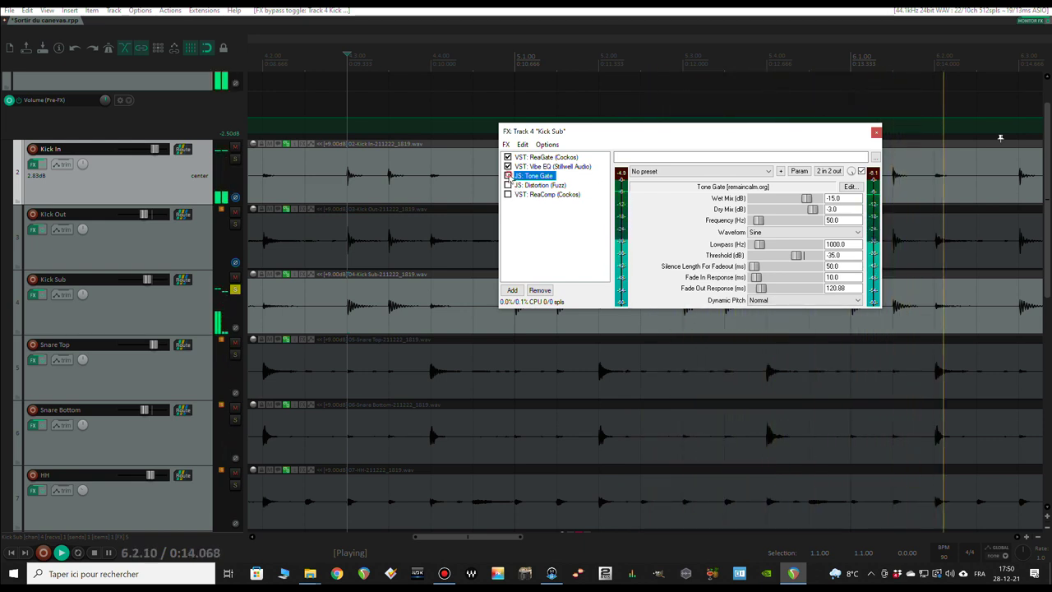
click(508, 175)
click(508, 176)
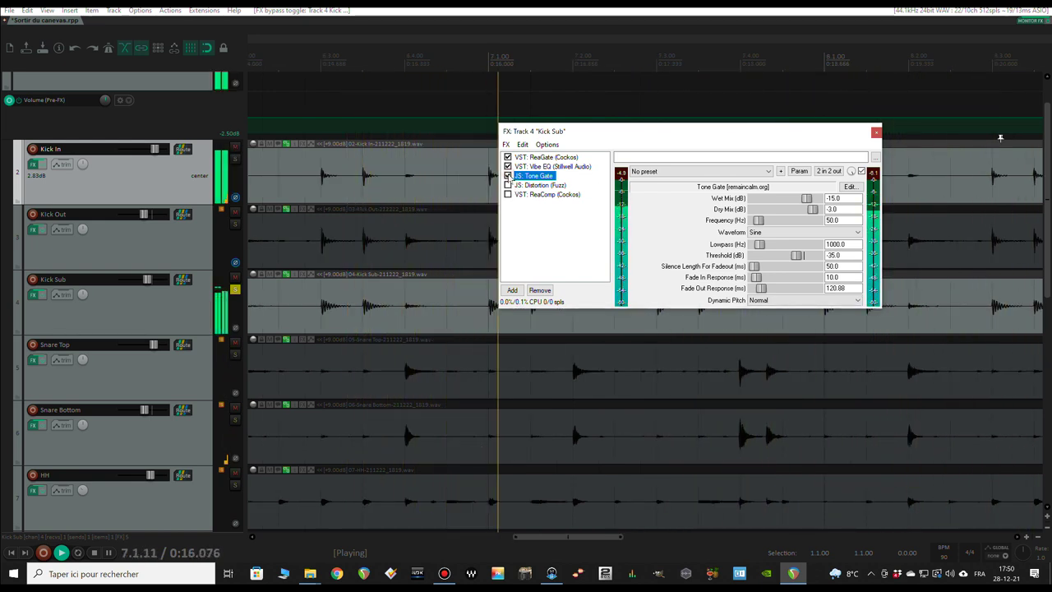
key(space)
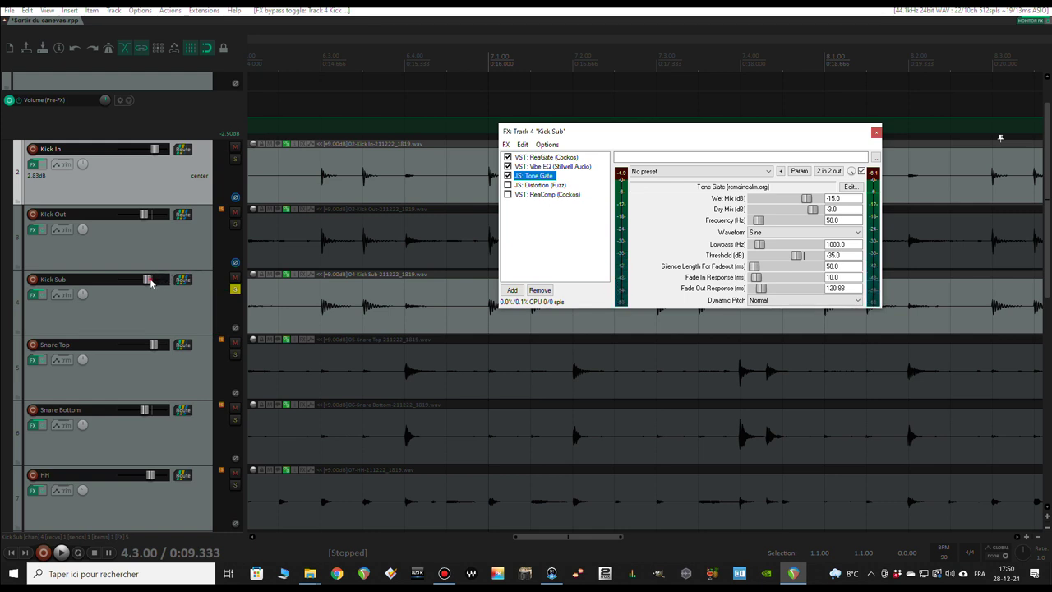
- Set Kick Sub's track volume to 0.00 dB and repeat the Tone Gate comparison during playback, stopping with it enabled
click(150, 282)
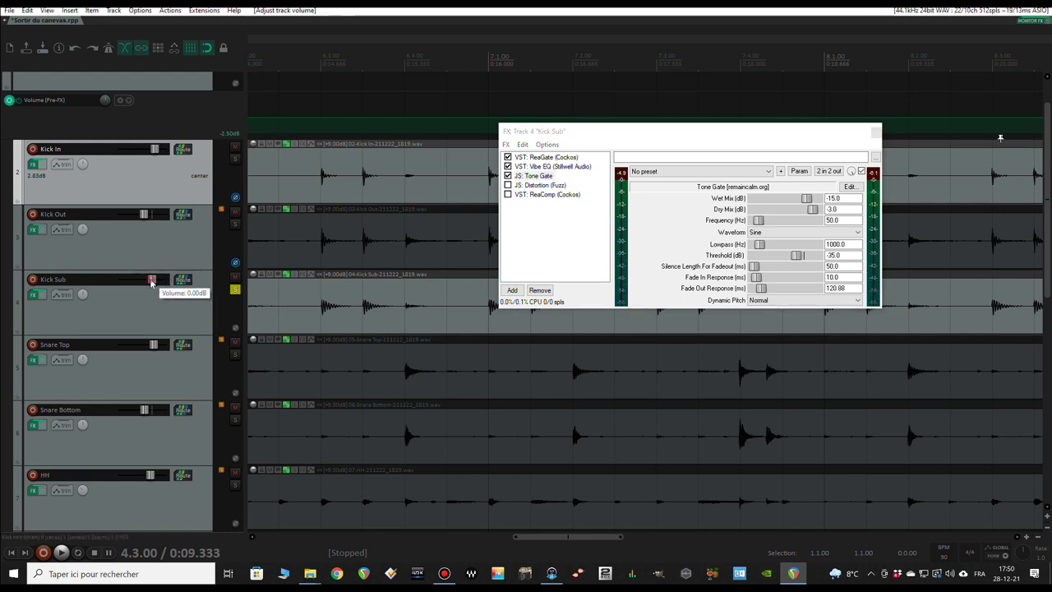
drag(151, 283, 156, 283)
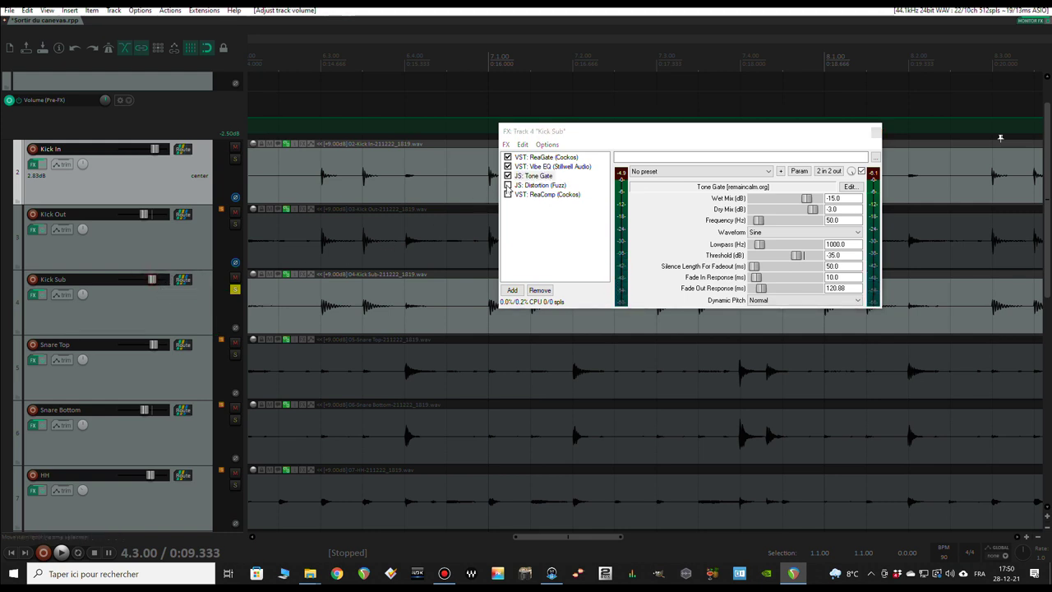
key(space)
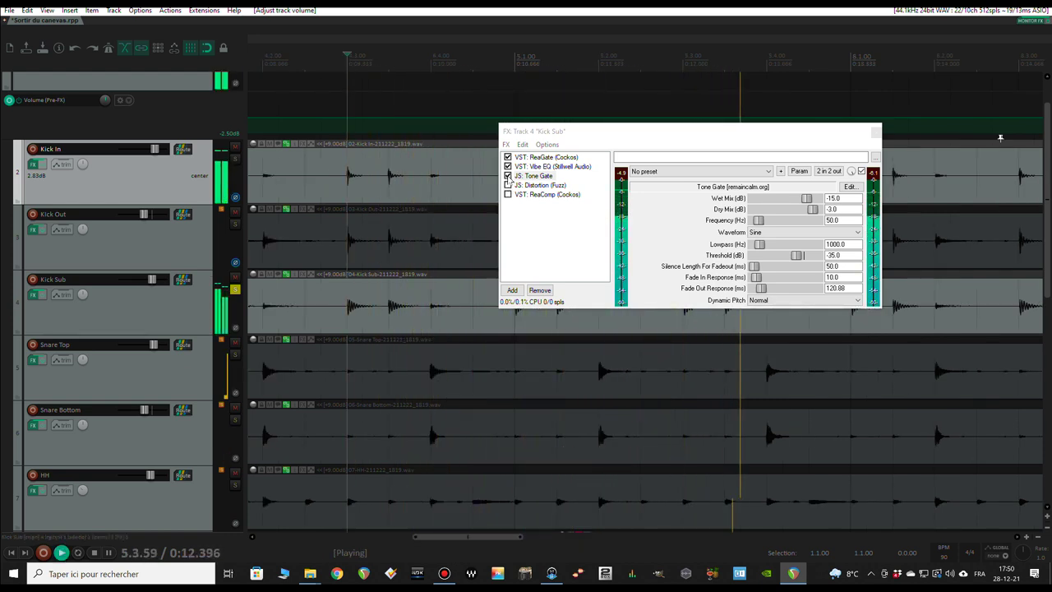
click(508, 176)
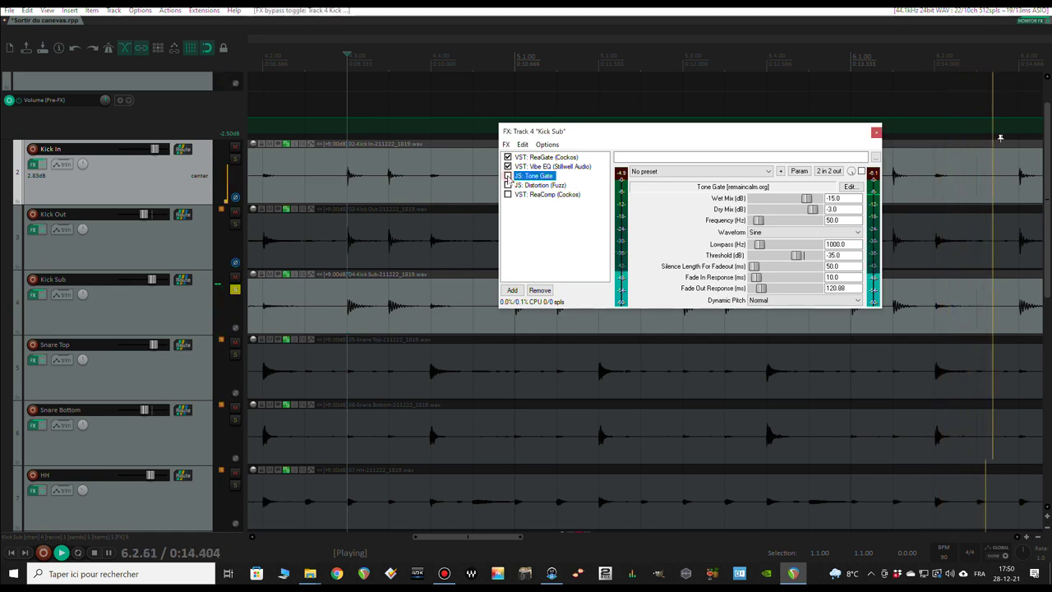
click(508, 177)
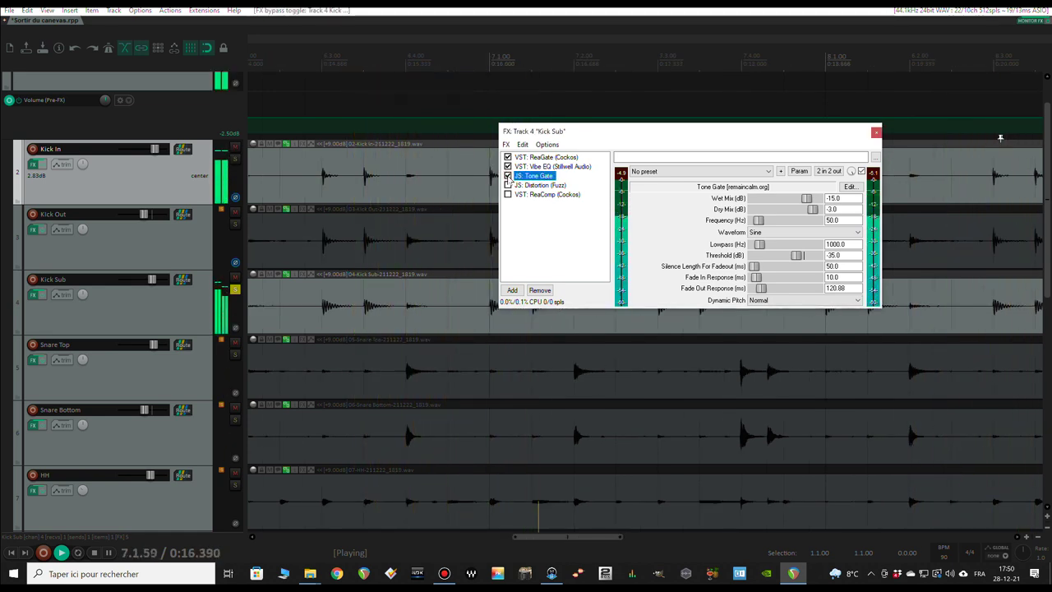
key(space)
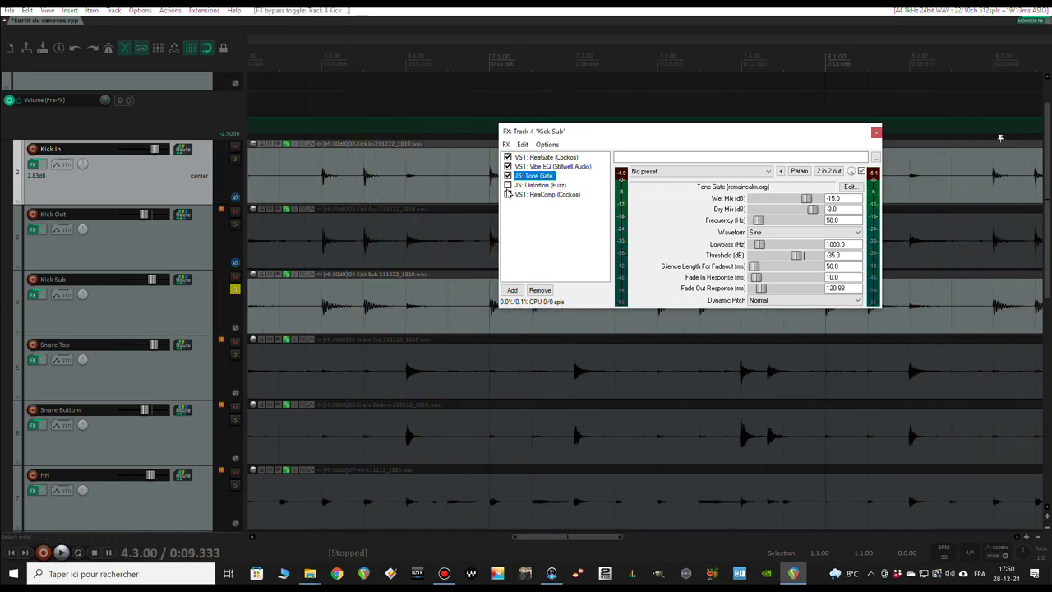
- Enable Distortion (Fuzz) on Kick Sub, audition the distorted track and stop playback
click(508, 185)
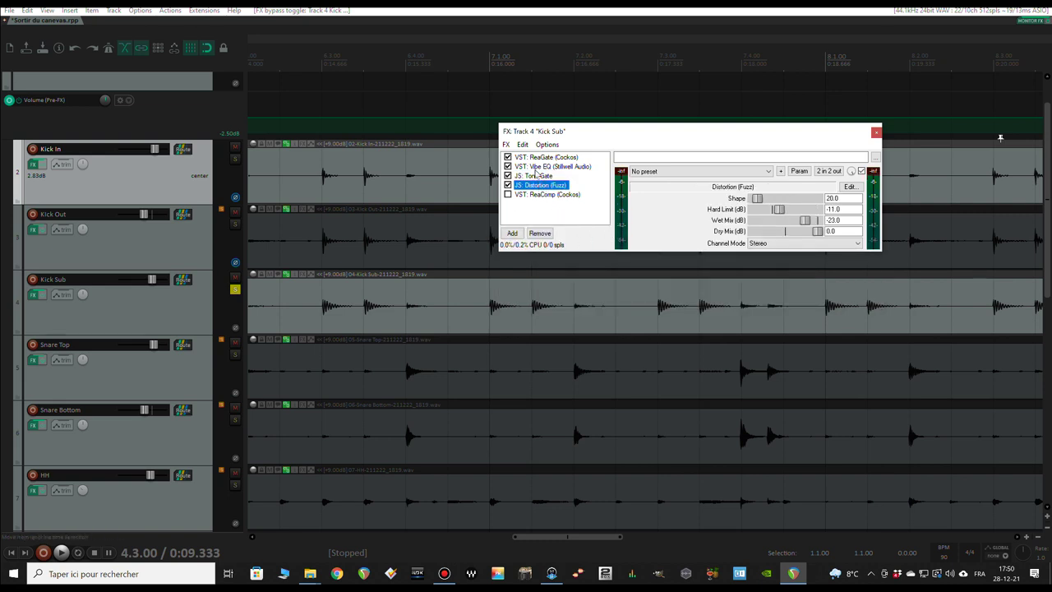
key(space)
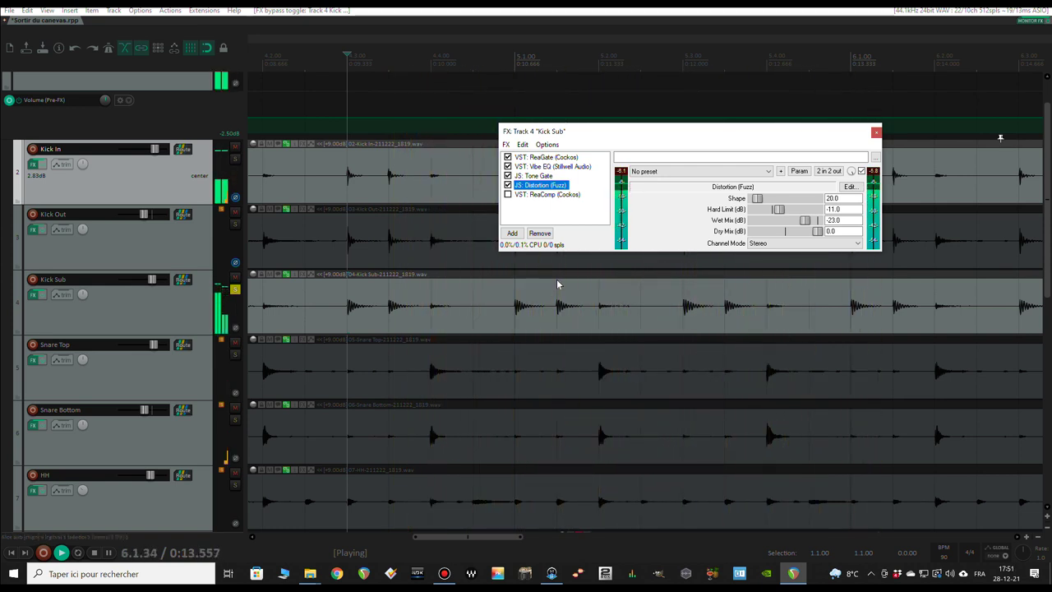
key(space)
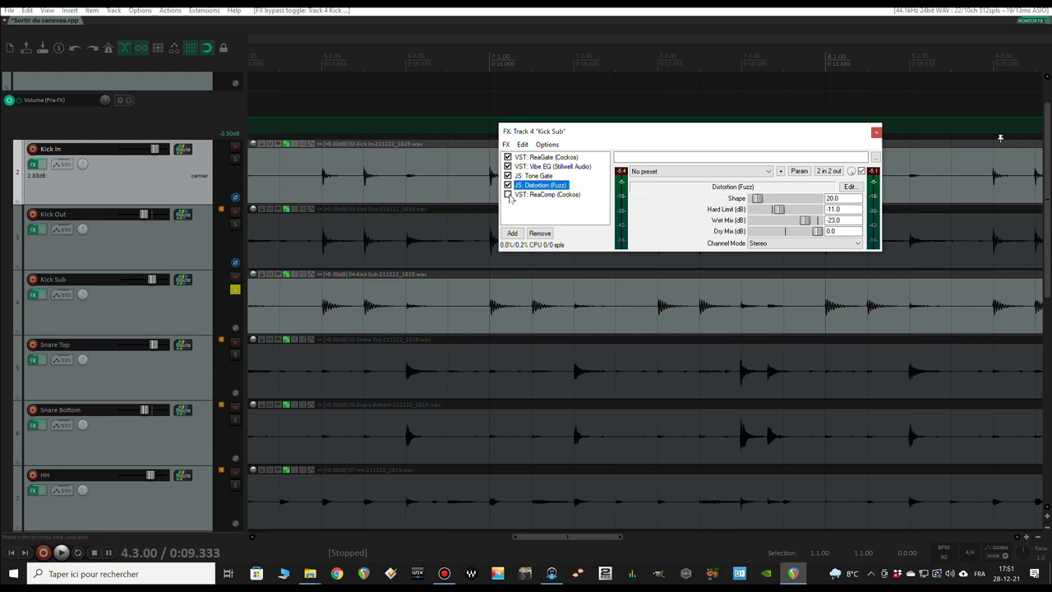
- Enable ReaComp on Kick Sub and open the parameter modulation settings for its Dry parameter
click(545, 194)
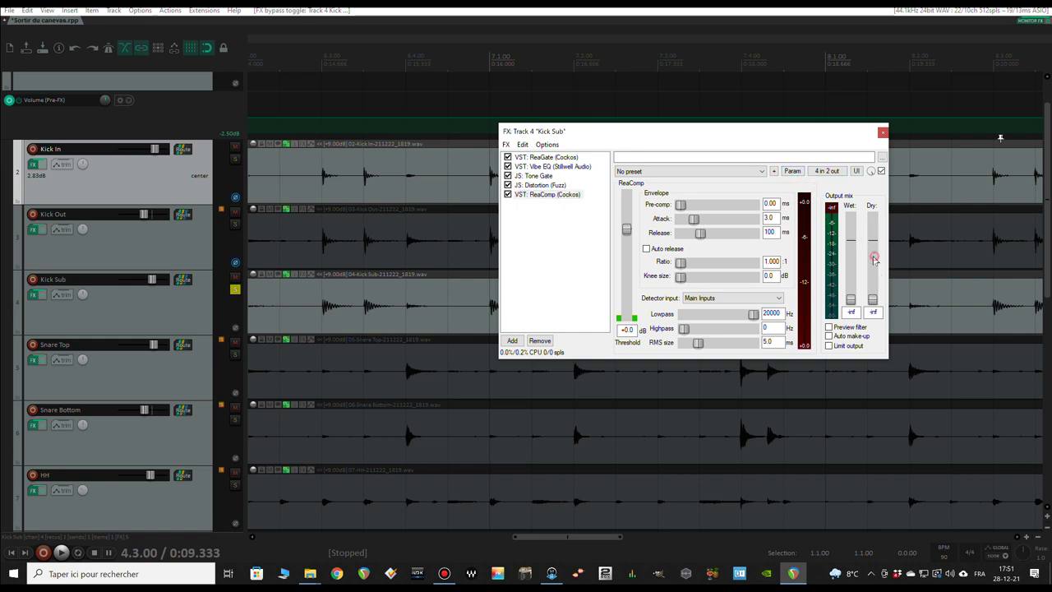
click(792, 171)
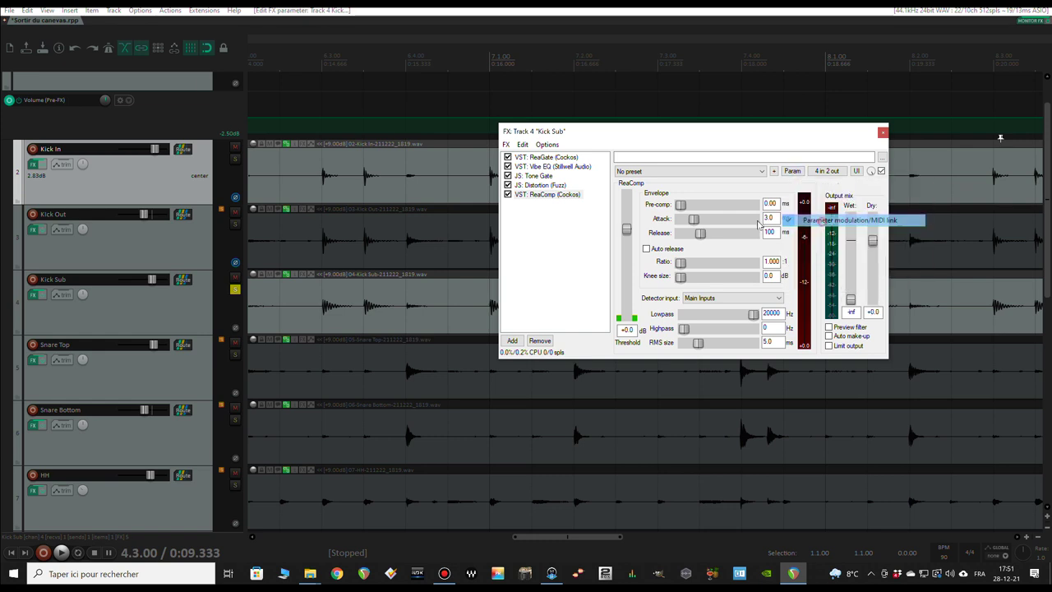
click(822, 220)
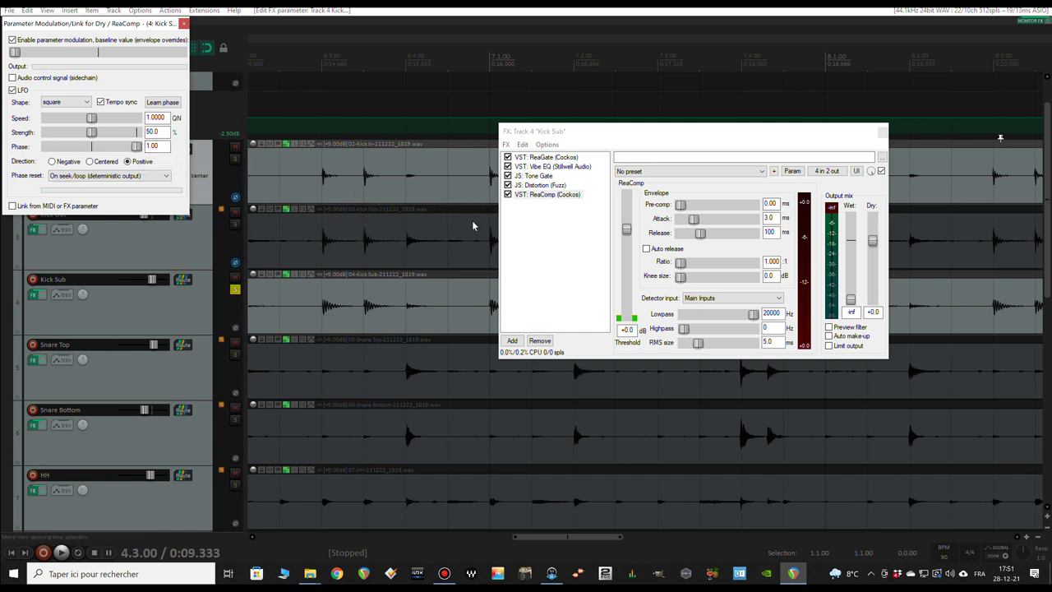
- Play Kick Sub from 6.3.00 and reposition the effects window to watch the Dry level modulation against the waveforms, then stop
click(322, 110)
key(space)
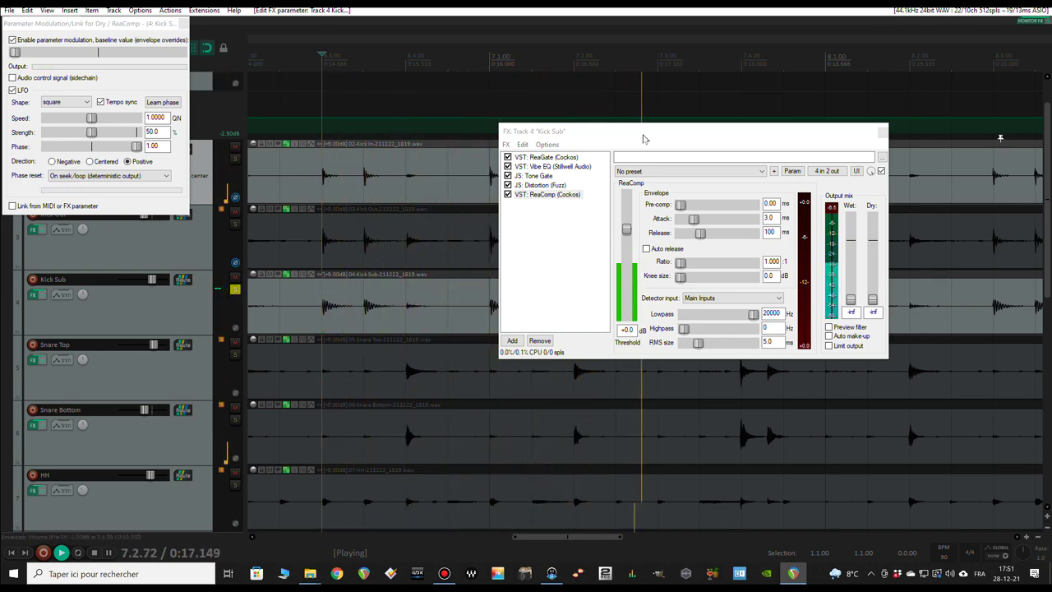
drag(645, 139, 479, 327)
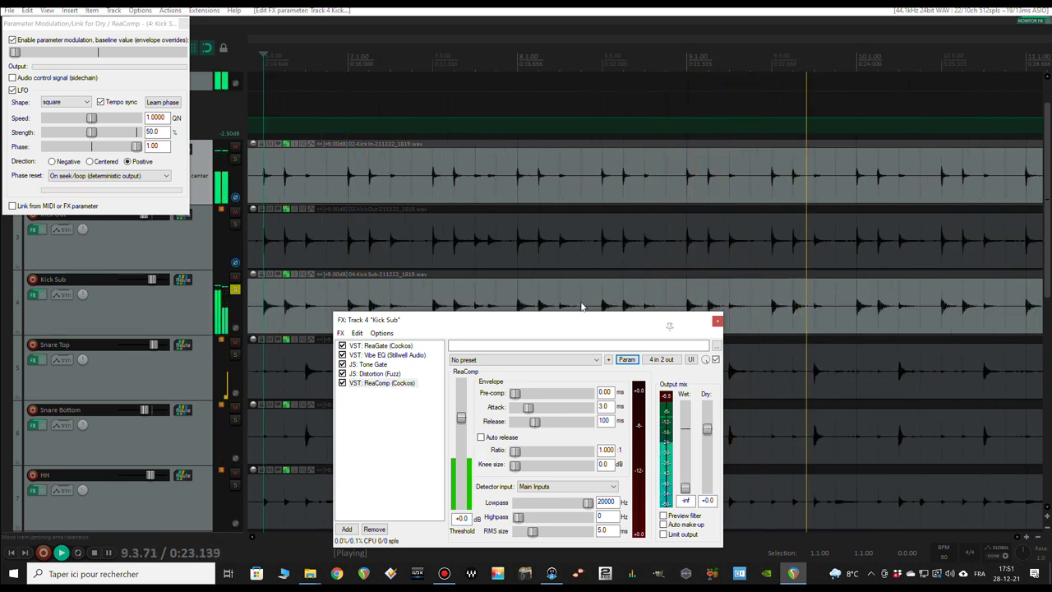
key(space)
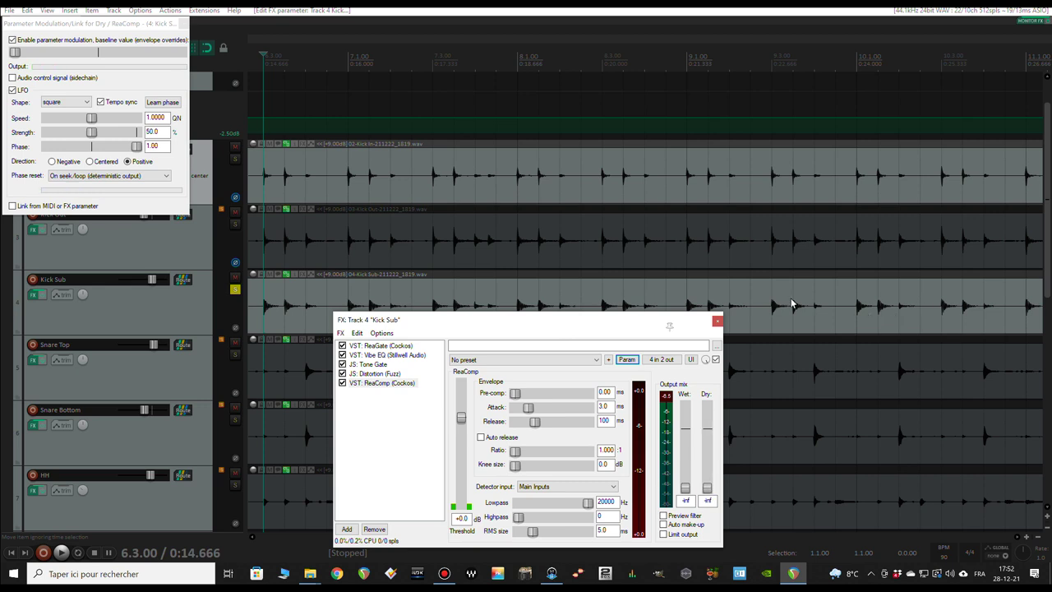
- Audition the modulated Kick Sub from 9.1.00, repositioning the effects window to keep the waveforms in view, and stop playback
click(691, 104)
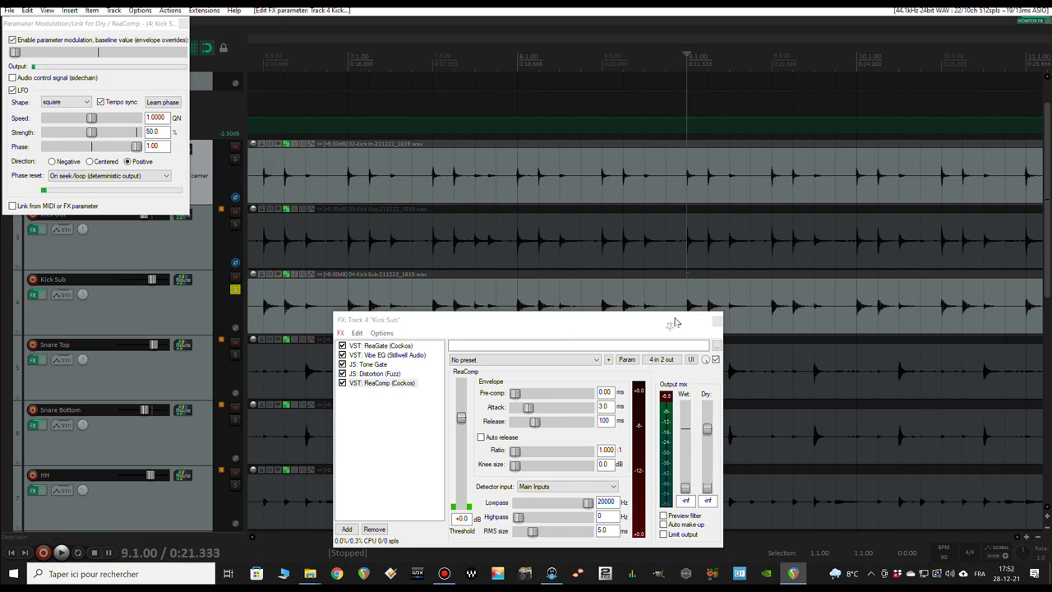
drag(622, 319, 532, 313)
key(space)
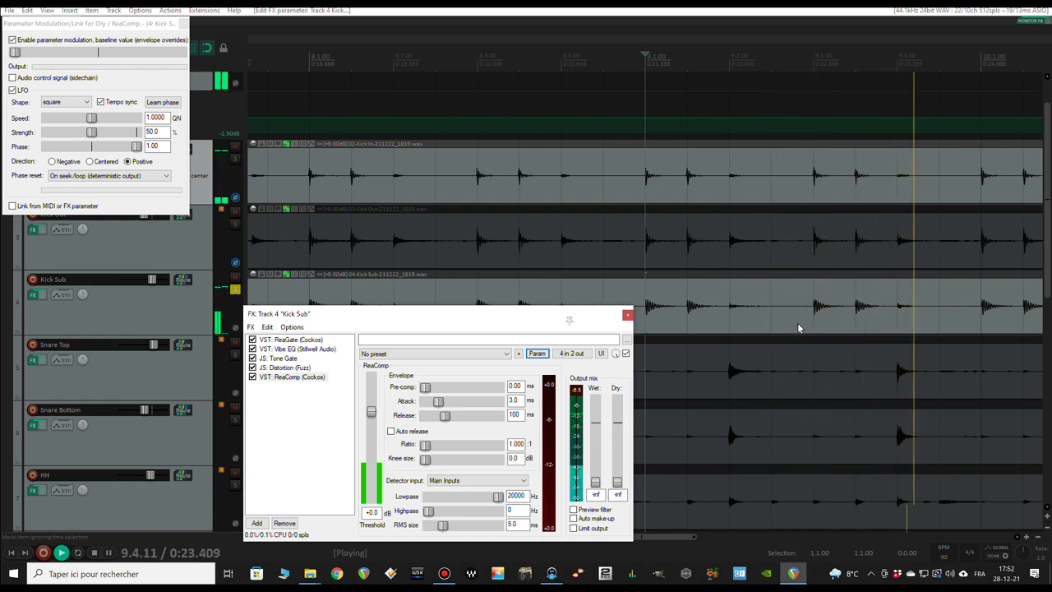
key(space)
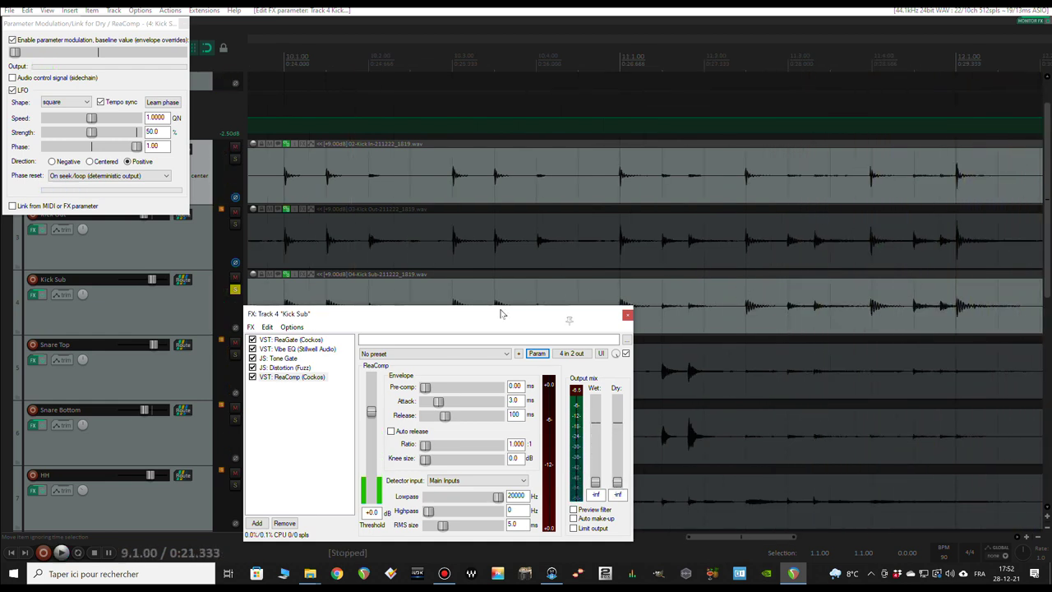
drag(502, 314, 743, 307)
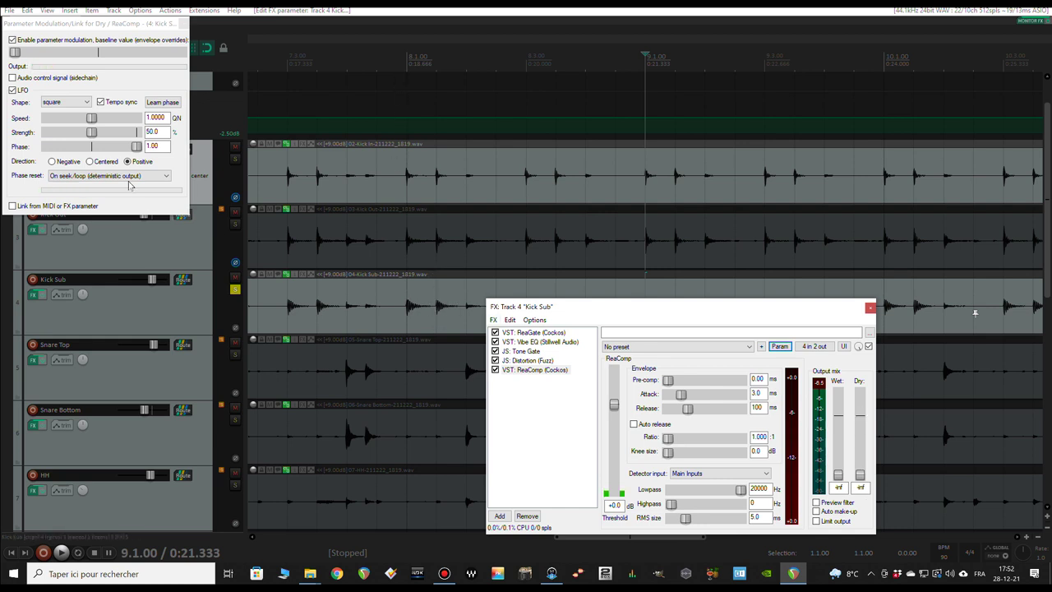
- Audition Kick Sub from 7.4.50 with the Dry modulation's LFO phase at 0.50, keeping the waveforms in view, and return the phase to 1.00
double_click(140, 150)
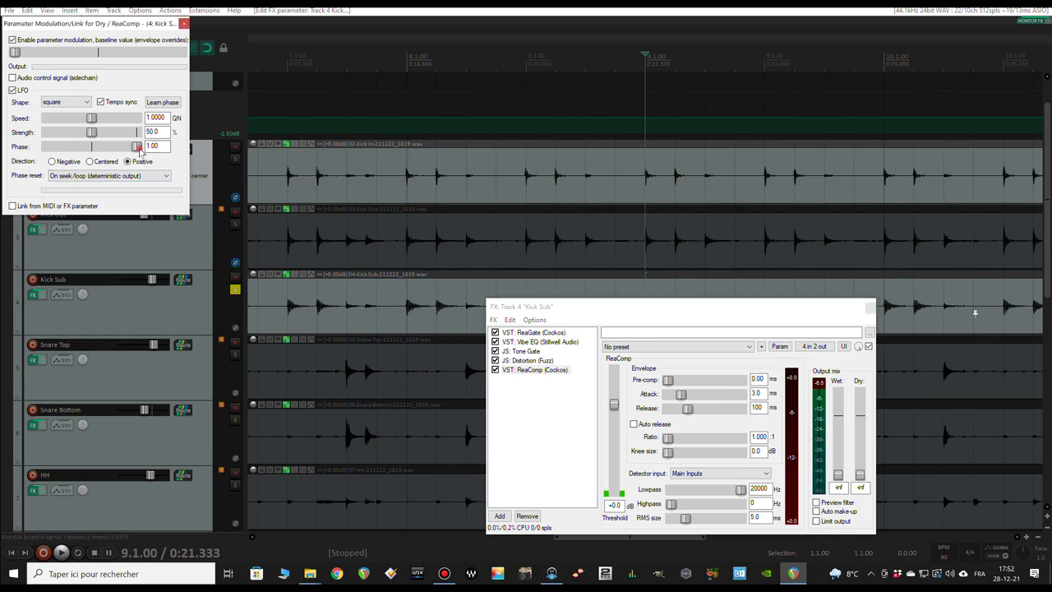
click(372, 55)
key(space)
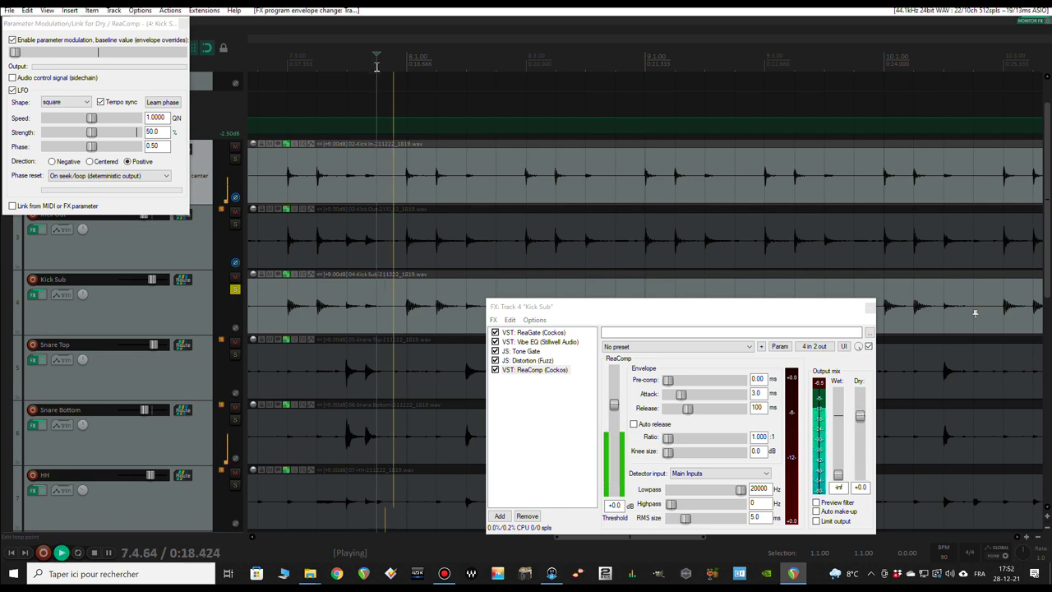
drag(627, 311, 600, 385)
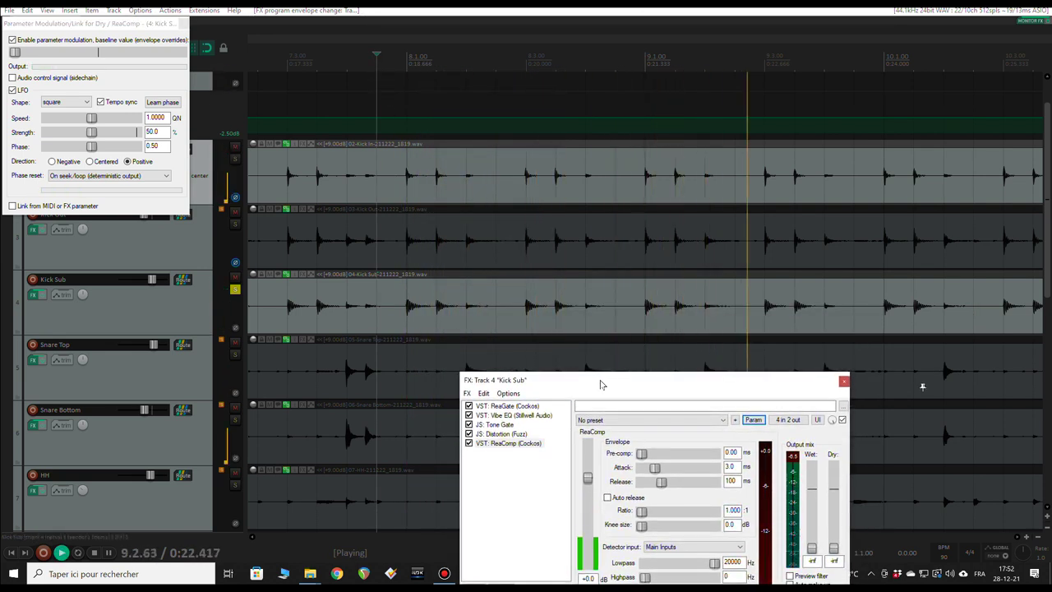
key(space)
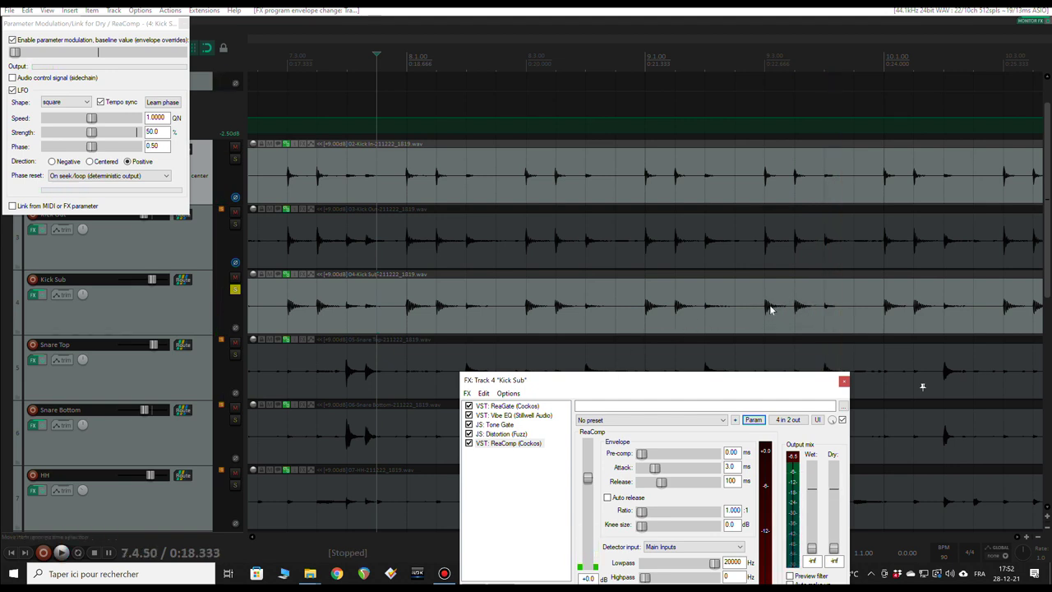
drag(91, 147, 170, 151)
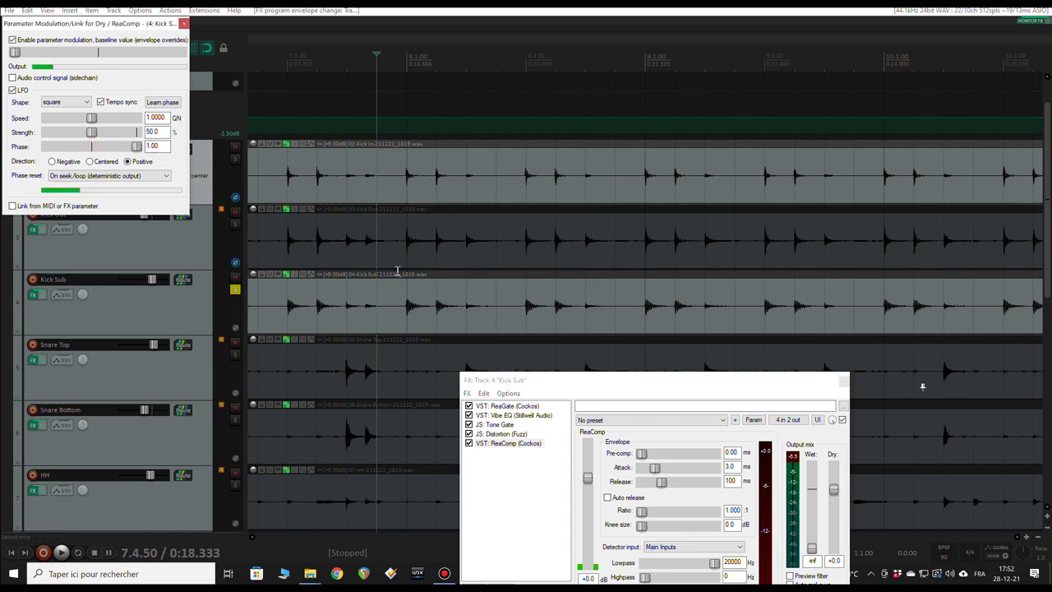
- Close the Kick Sub effects and modulation windows and solo Kick In and Kick Out alongside Kick Sub
click(842, 379)
click(235, 224)
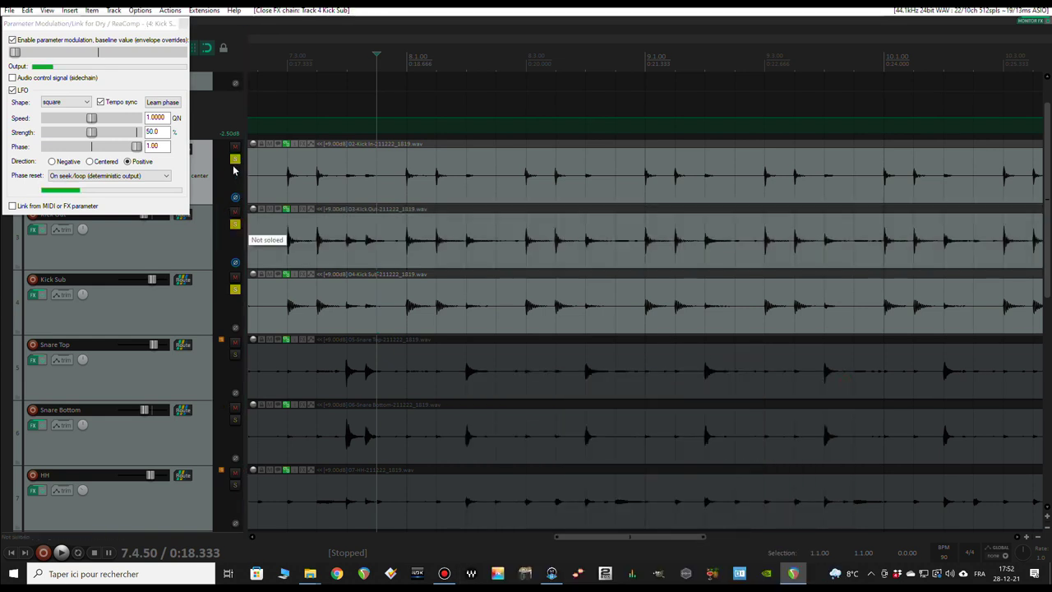
click(182, 23)
- Play the three soloed kick tracks from 7.4.50, lower Kick Sub's volume slightly, and stop playback
scroll(554, 199, down, 2)
key(space)
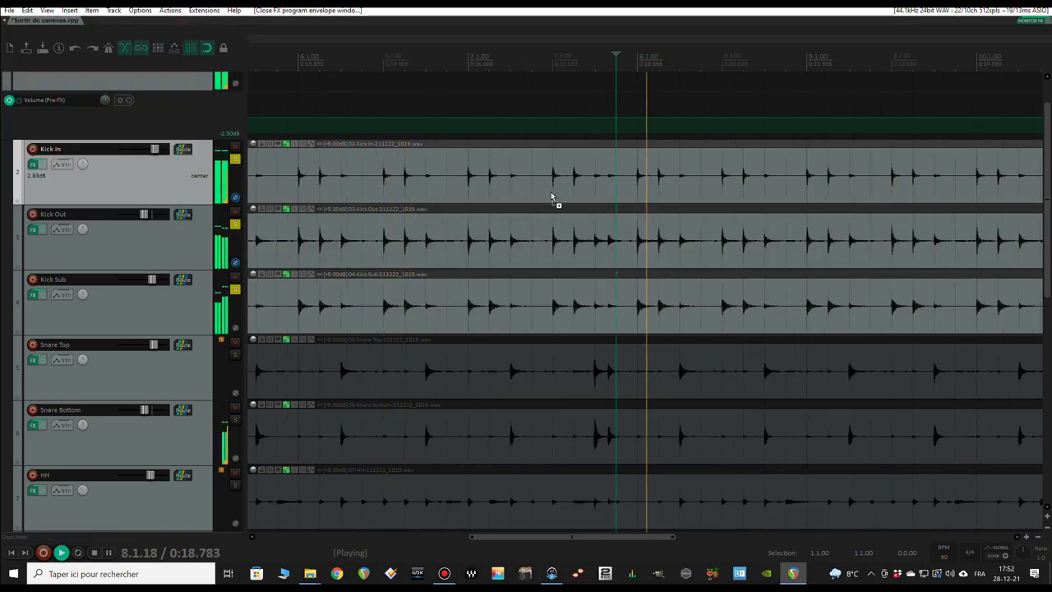
drag(155, 281, 146, 281)
scroll(482, 281, down, 3)
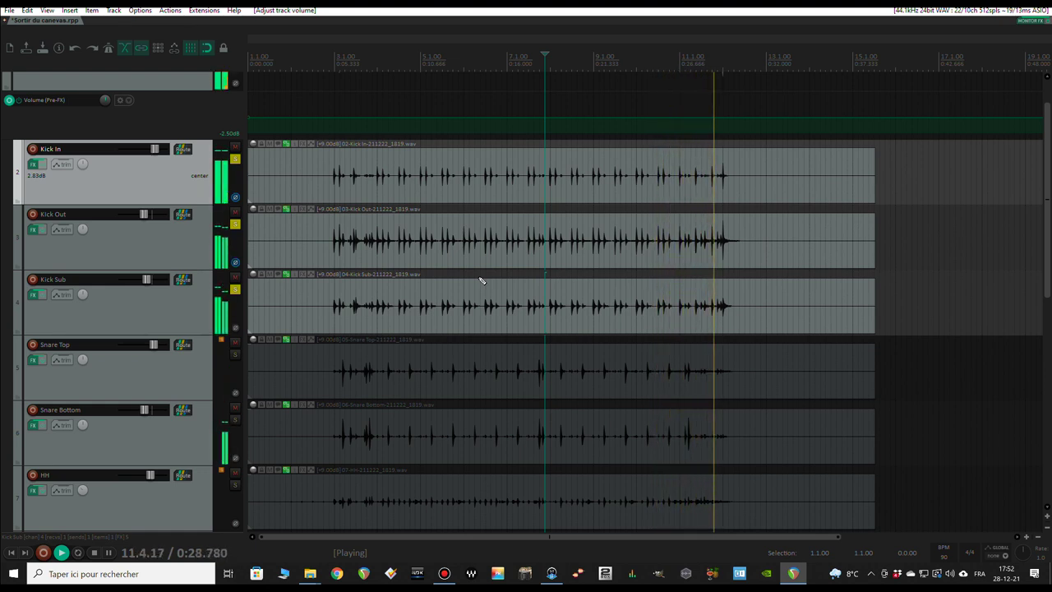
key(space)
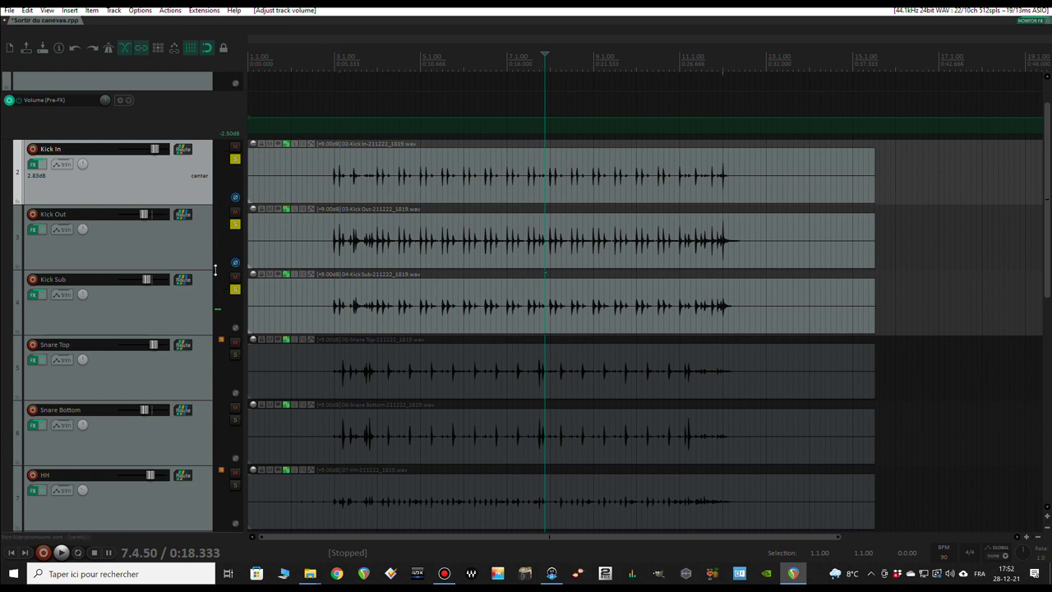
- Bypass ReaComp on Kick Sub and audition the three soloed kick tracks from 7.4.50 without it, stopping playback at the end
click(34, 294)
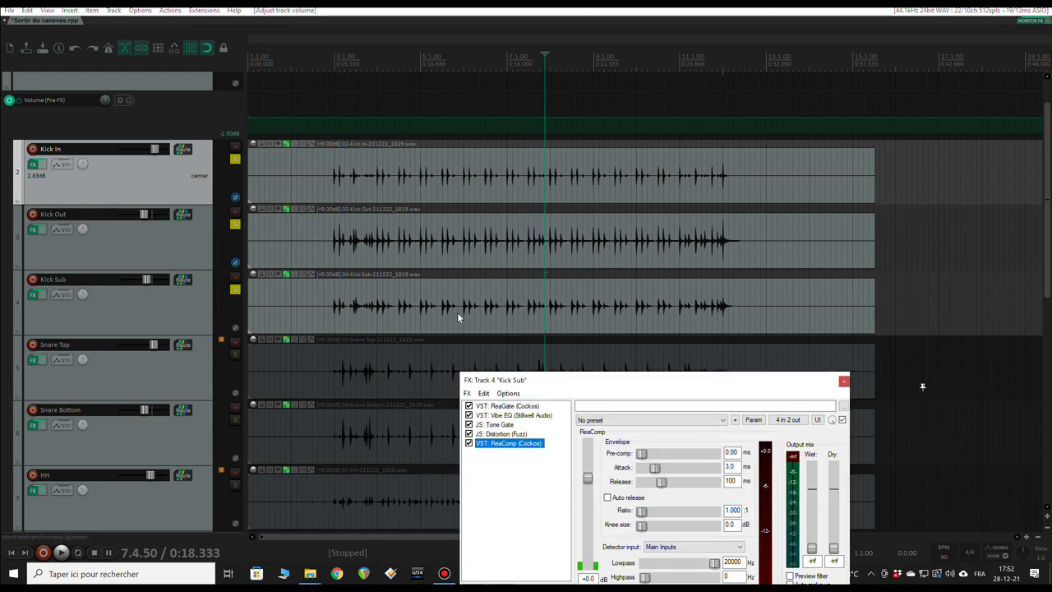
click(469, 443)
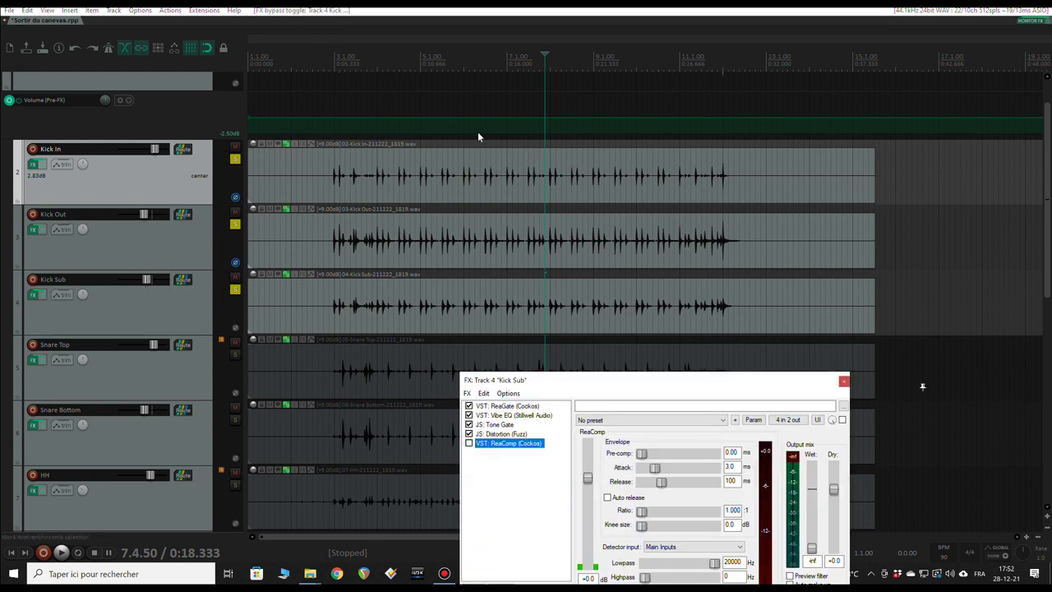
key(space)
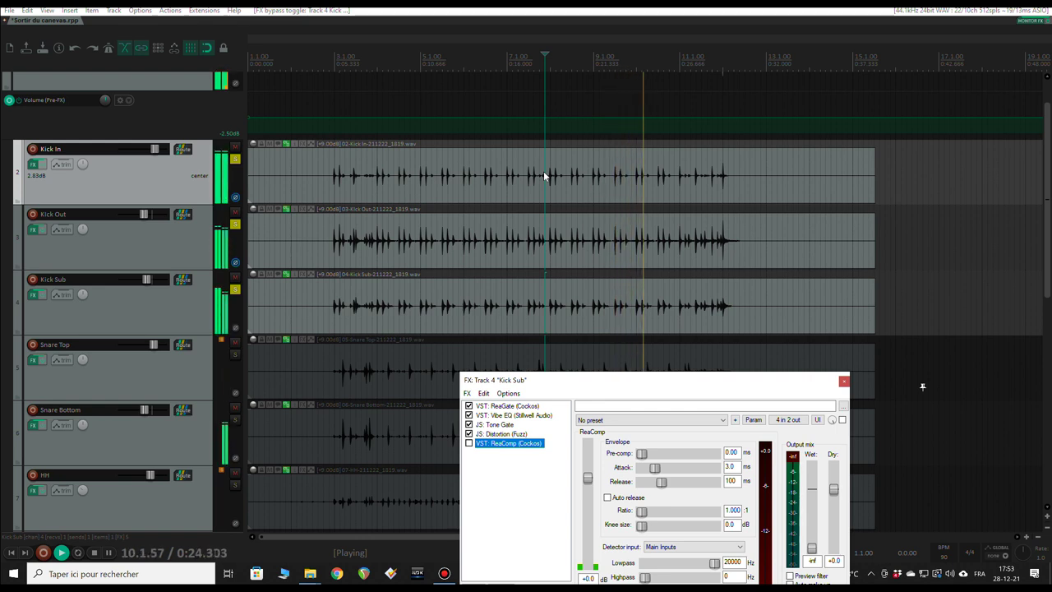
key(space)
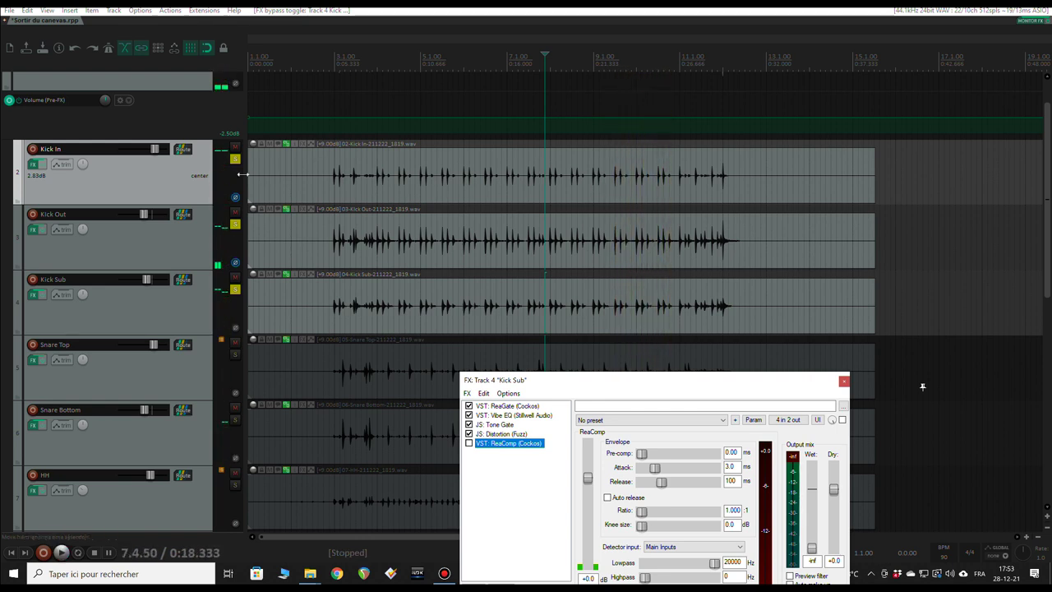
- Unsolo the kick tracks and audition the full drum mix from 3.1.00 with ReaComp bypassed, fine-tuning Kick Sub's volume, and stop playback
click(234, 158)
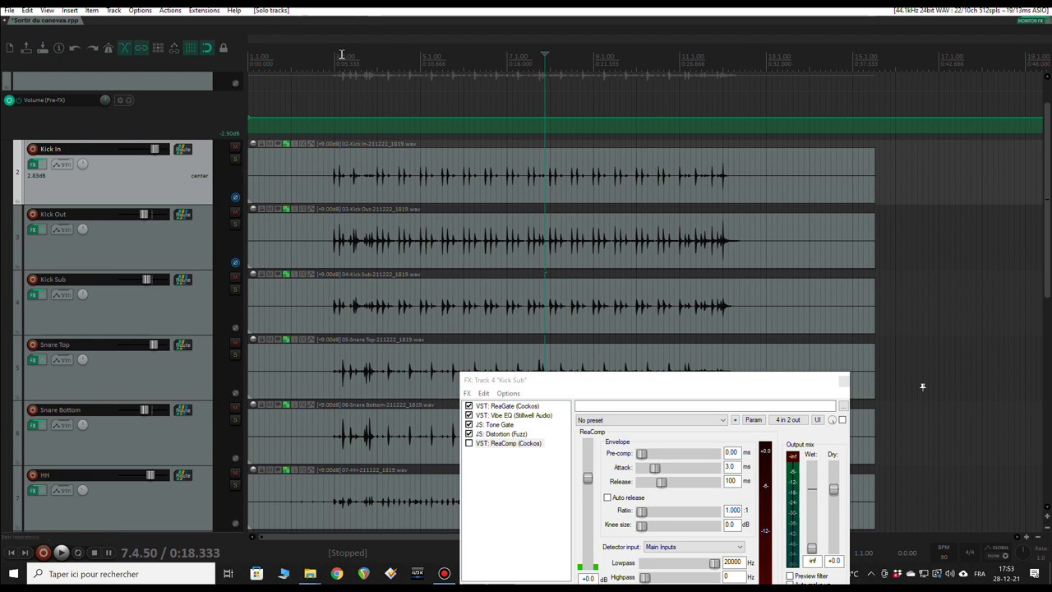
click(334, 57)
key(space)
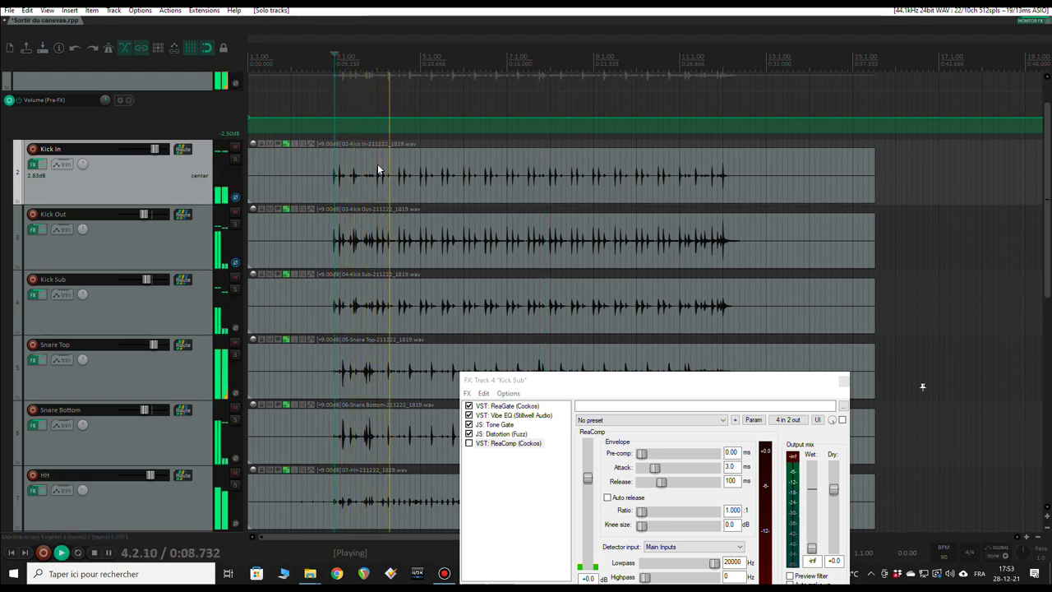
click(147, 280)
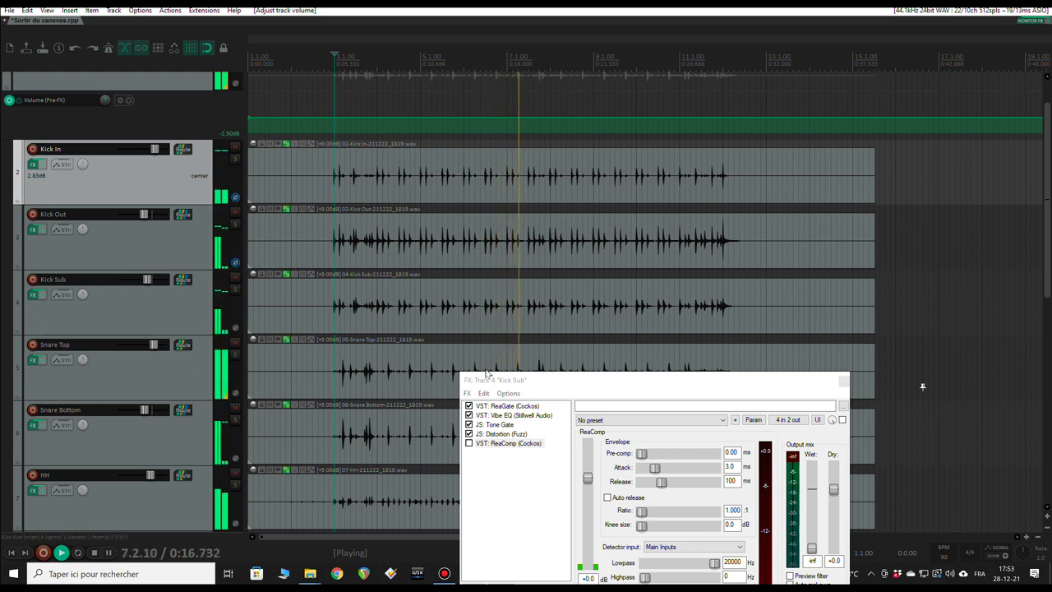
key(space)
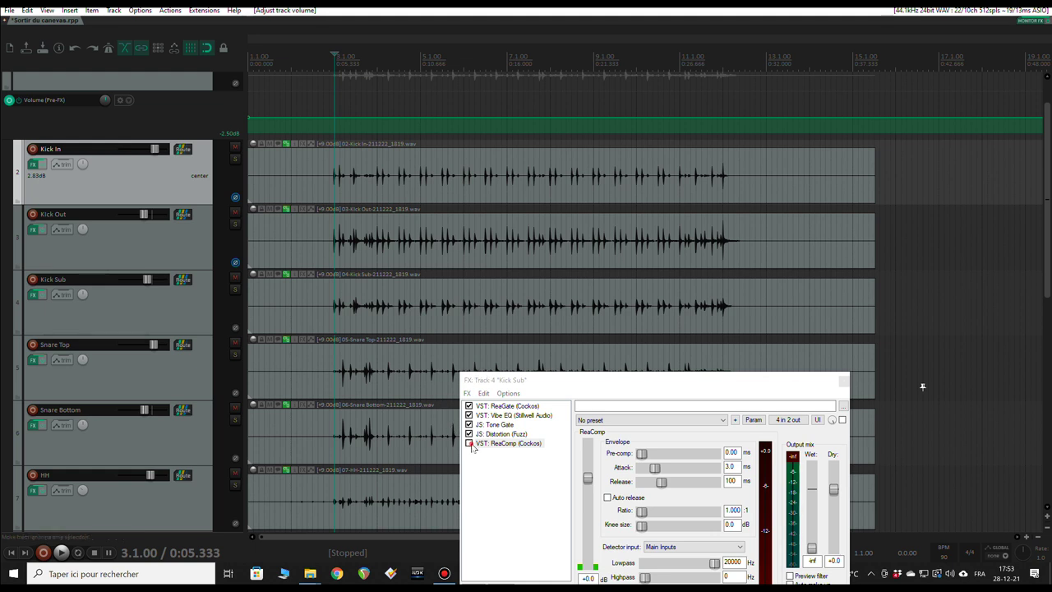
- Re-enable ReaComp on Kick Sub, audition the full drum mix from 3.1.00, stop playback and close the effects window
click(470, 444)
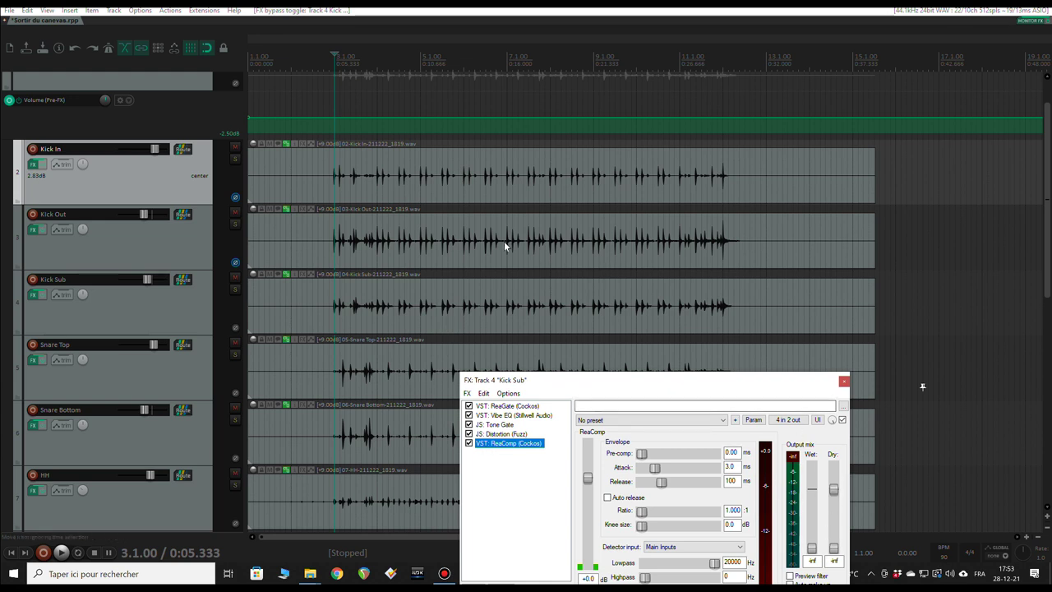
key(space)
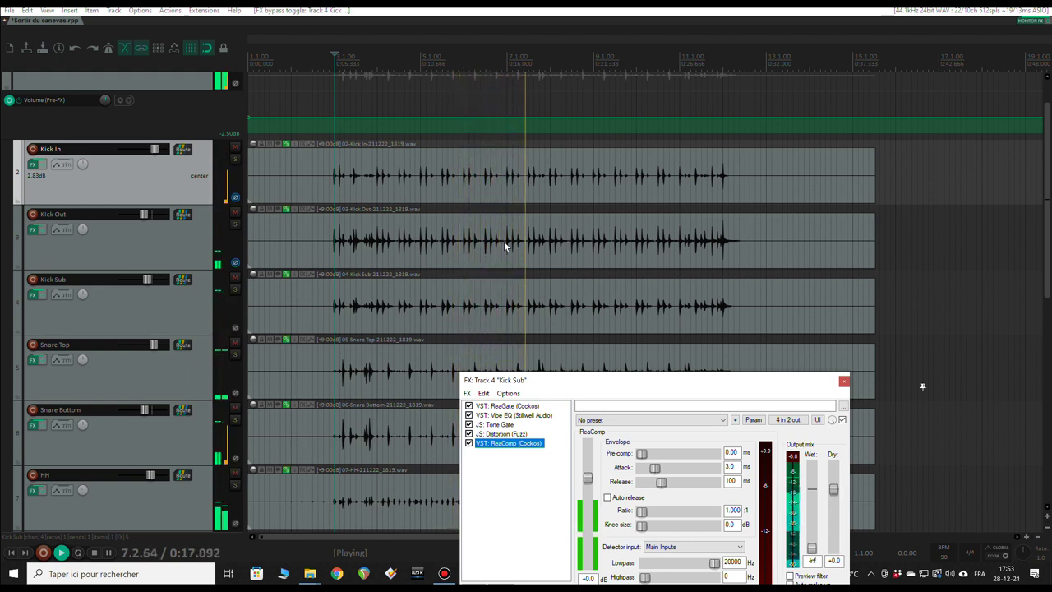
key(space)
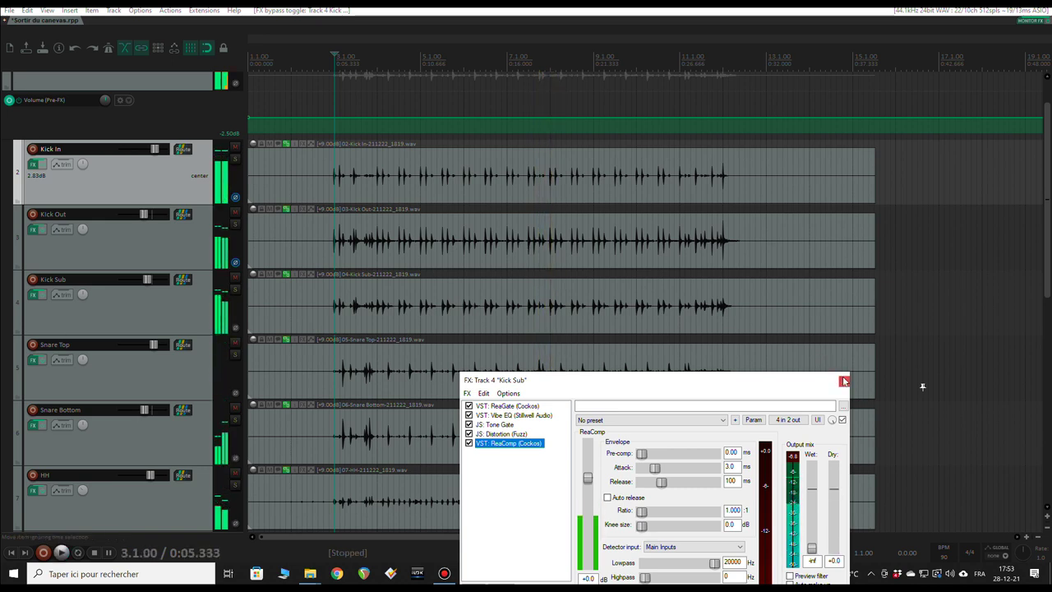
click(844, 380)
- Solo Snare Top, enlarge its waveform in view and open its effects chain
scroll(314, 292, down, 2)
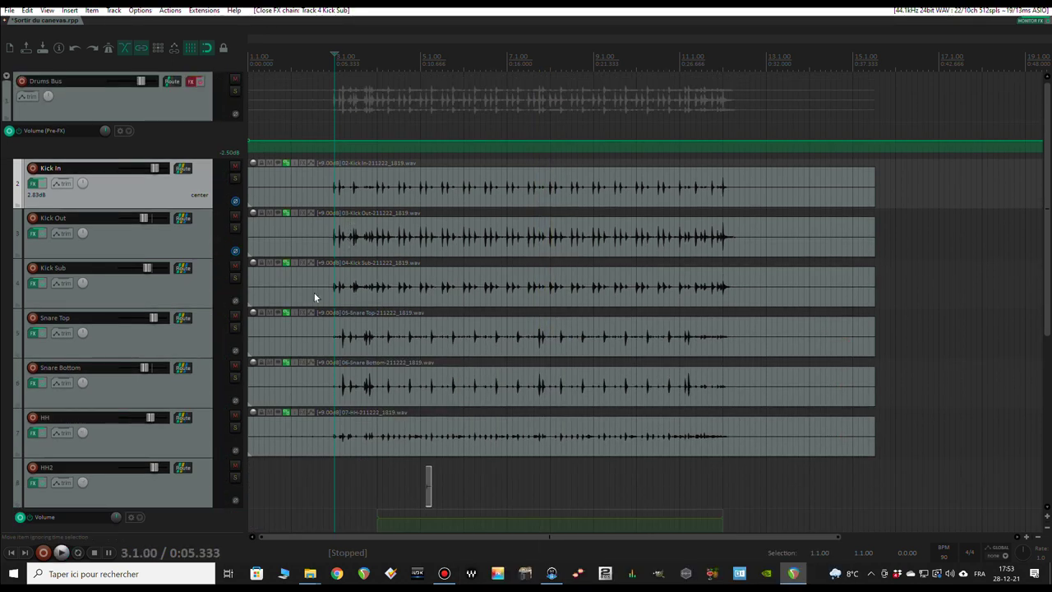
click(235, 329)
scroll(341, 329, up, 2)
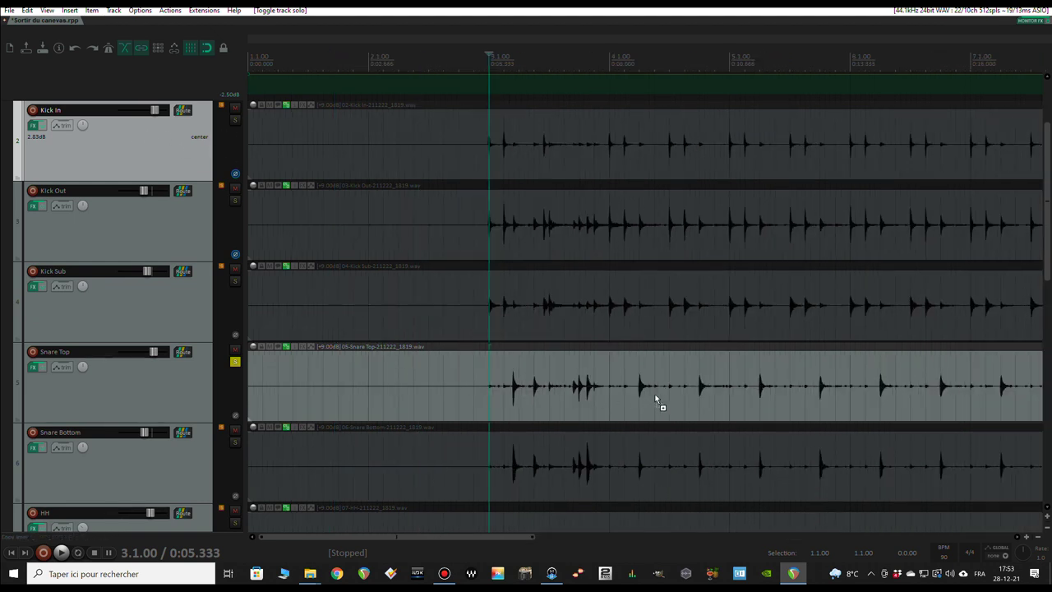
scroll(488, 364, up, 4)
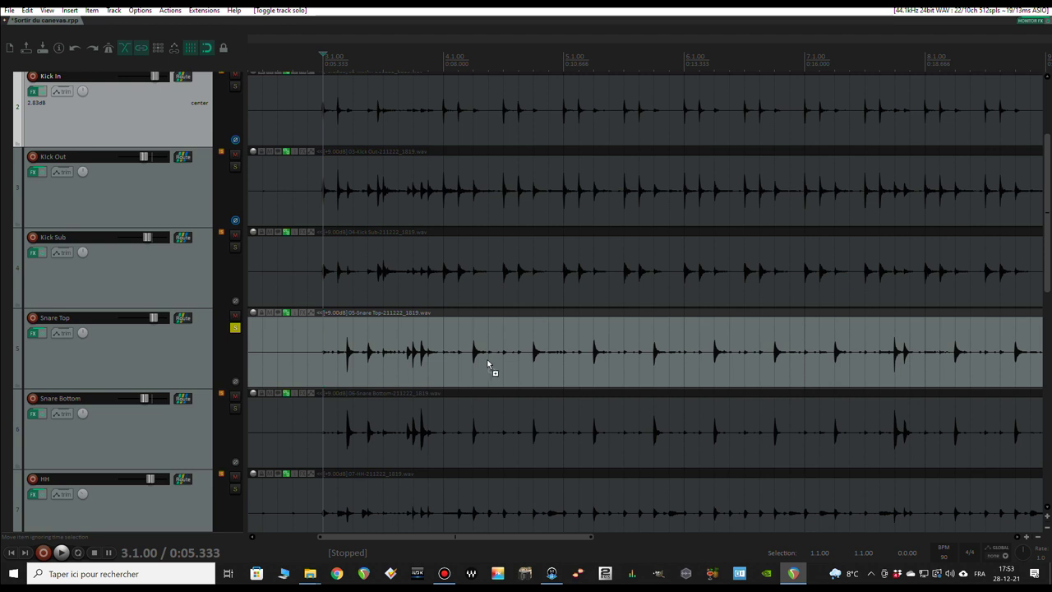
click(33, 335)
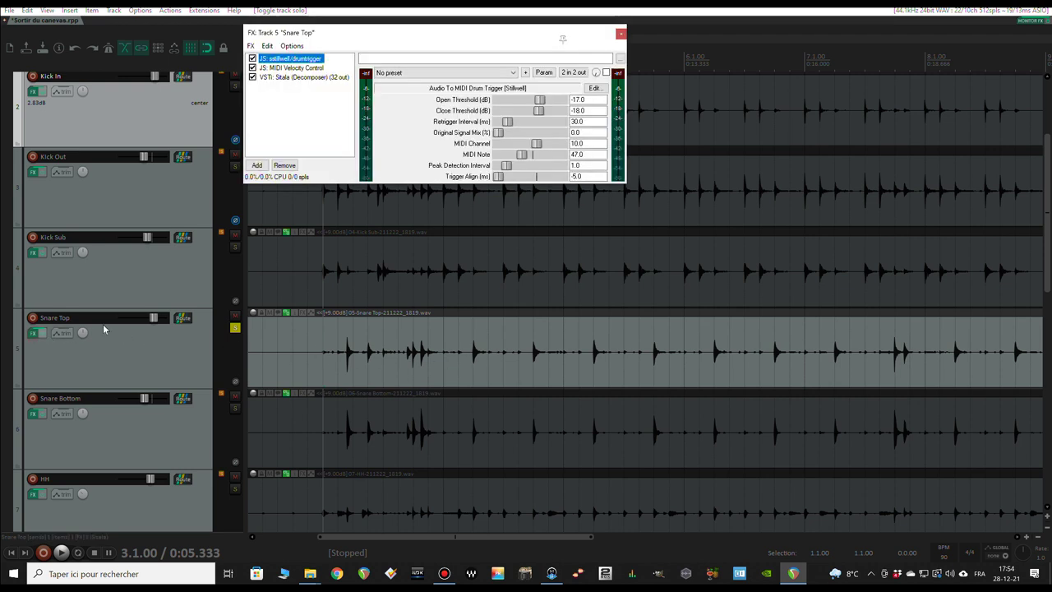
- Bypass all three Snare Top effects, audition the dry snare from 4.1.00 and stop playback
click(253, 59)
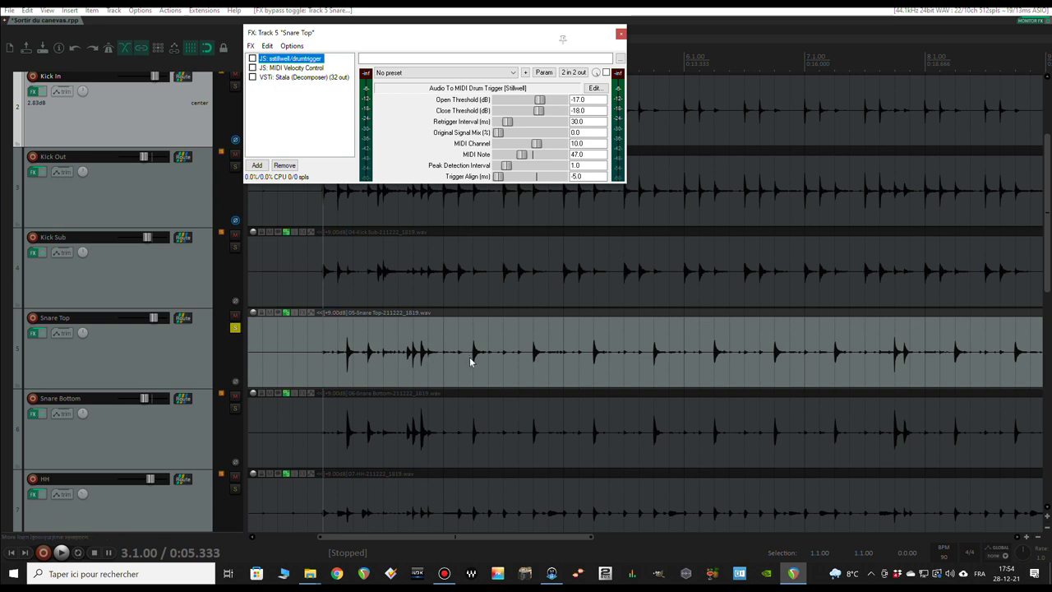
click(444, 362)
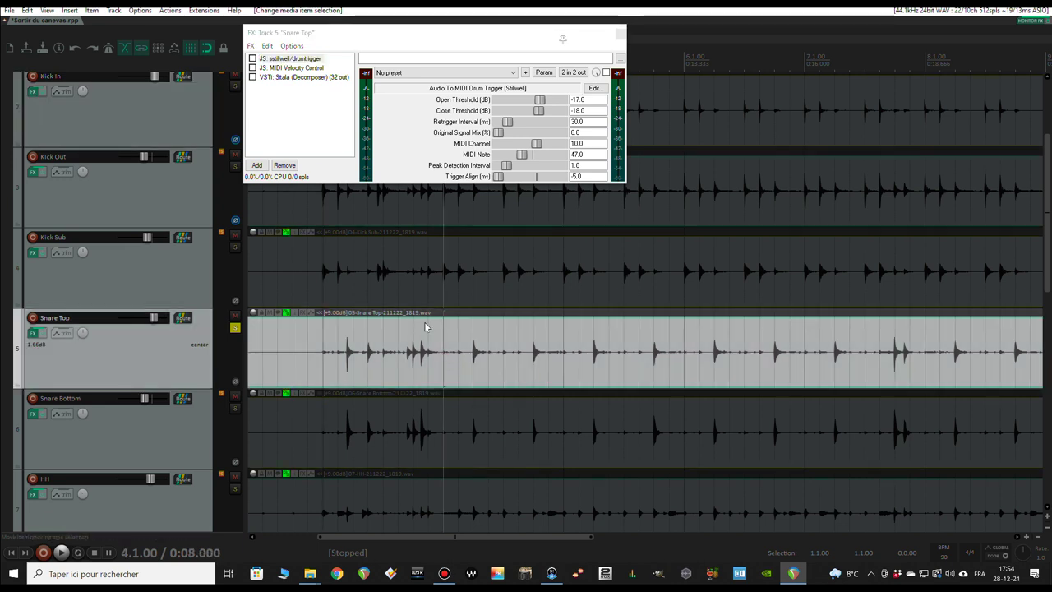
key(space)
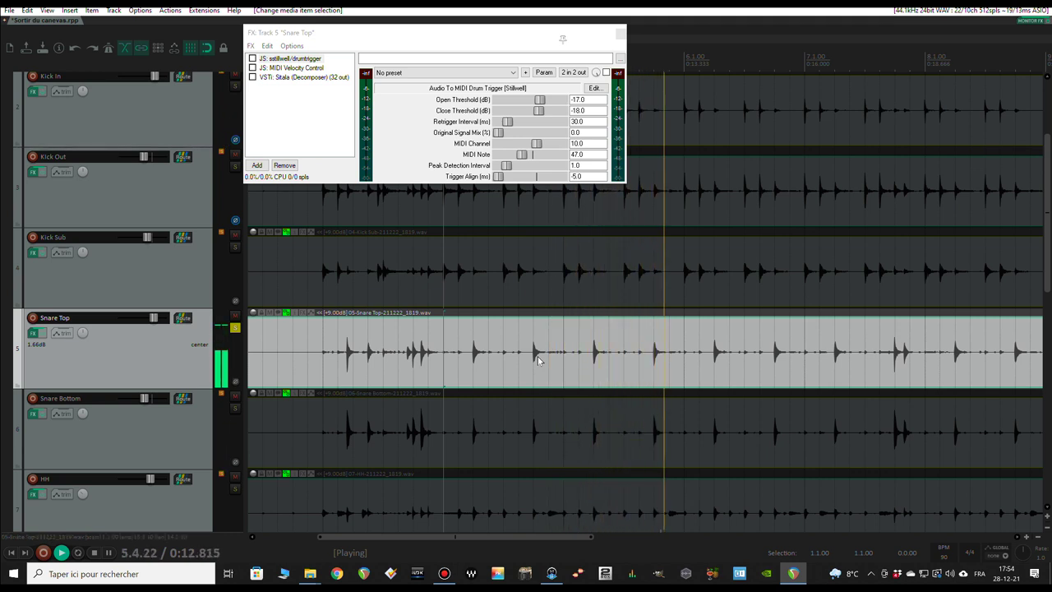
key(space)
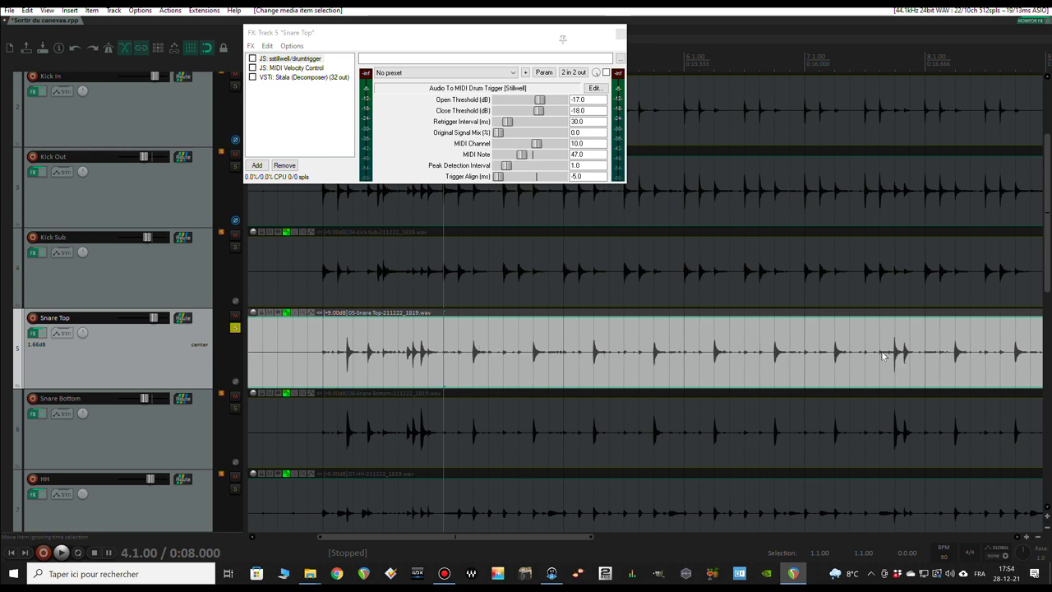
- Enable the drumtrigger, MIDI Velocity Control and Sitala effects on Snare Top, showing each one's settings
click(253, 58)
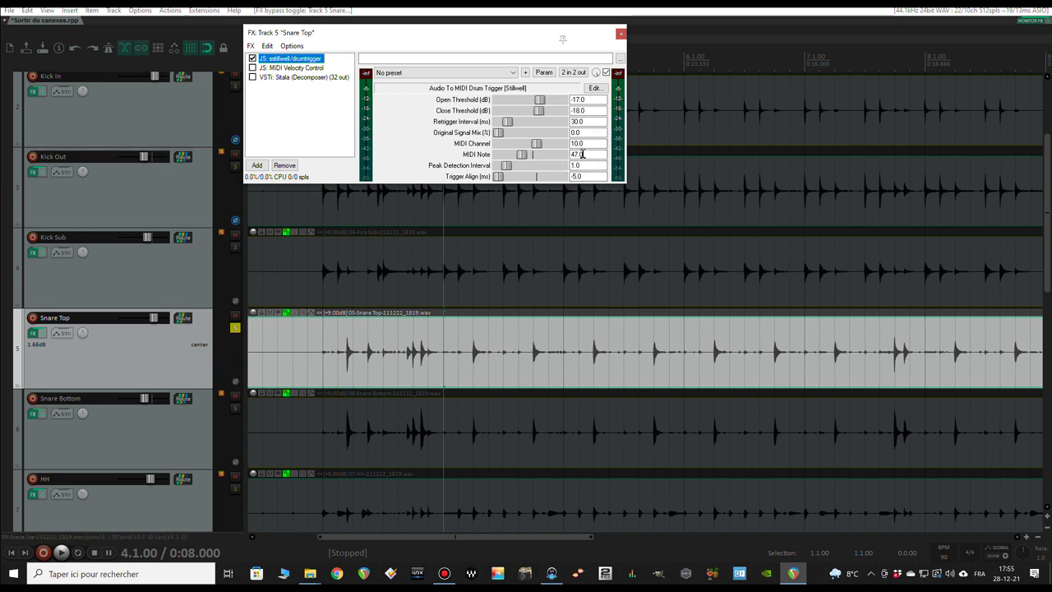
click(262, 68)
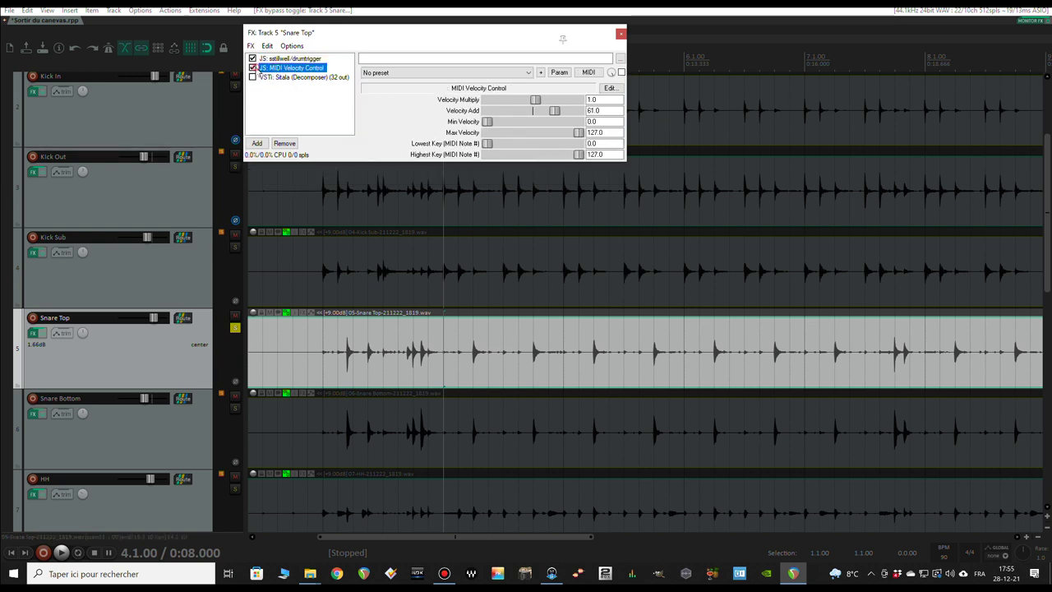
click(294, 77)
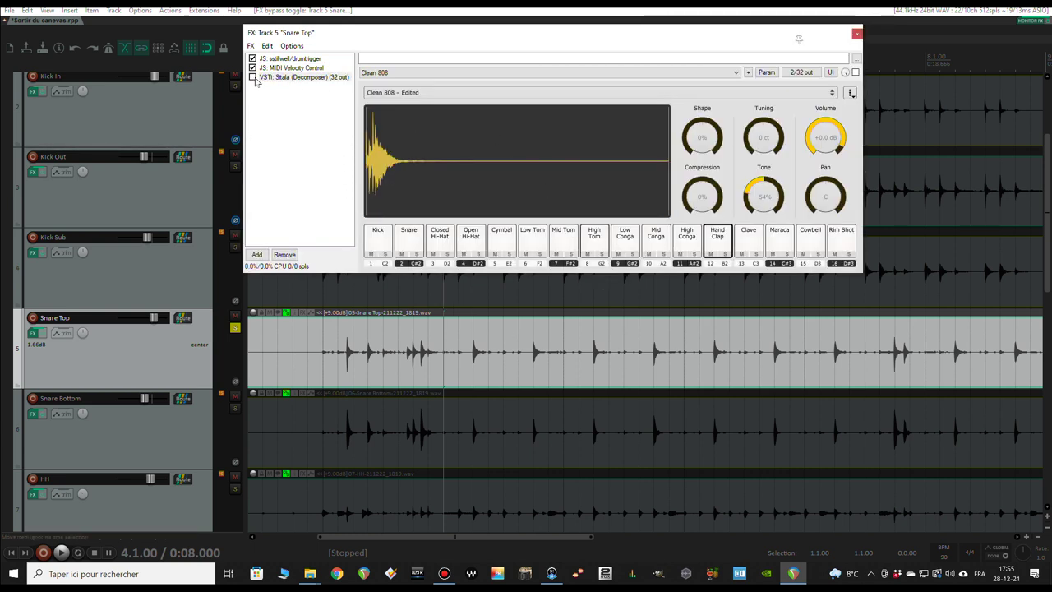
click(254, 79)
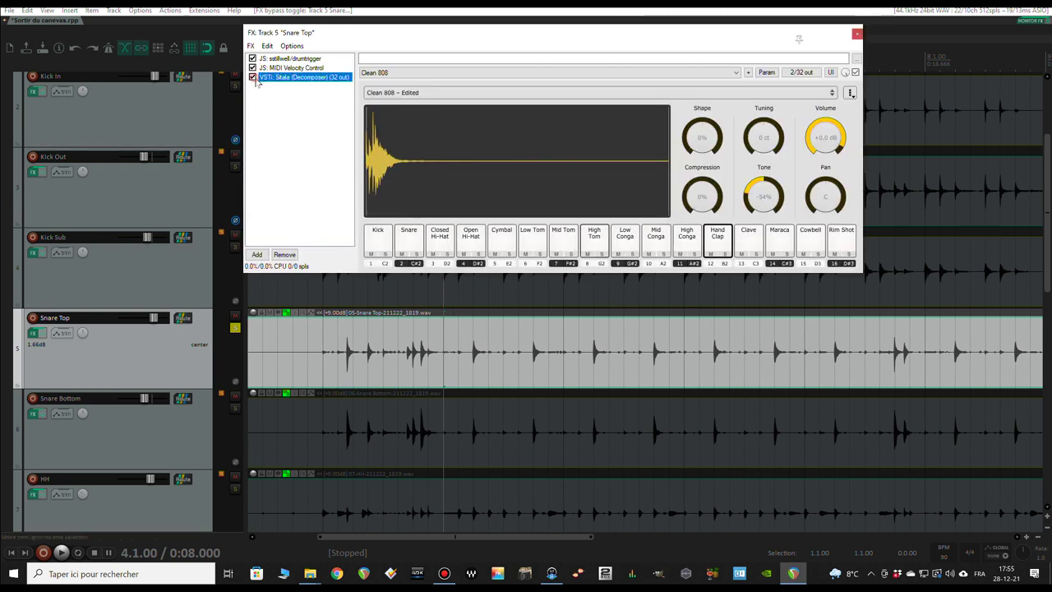
- Audition the Hand Clap pad in Sitala, play the soloed Snare Top with its effects from 3.1.00 and stop playback
click(719, 238)
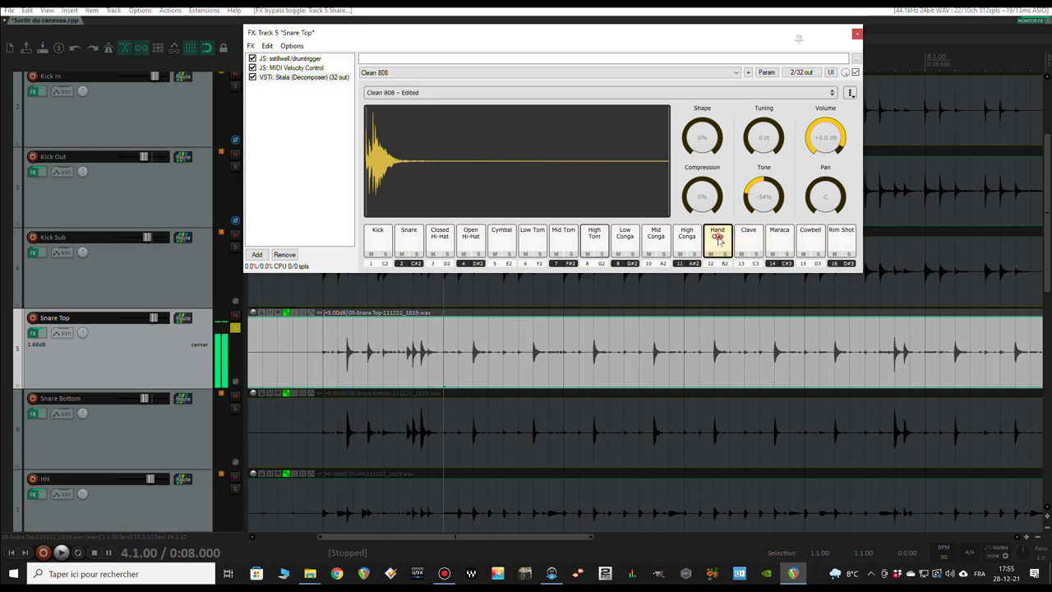
mouse_move(762, 198)
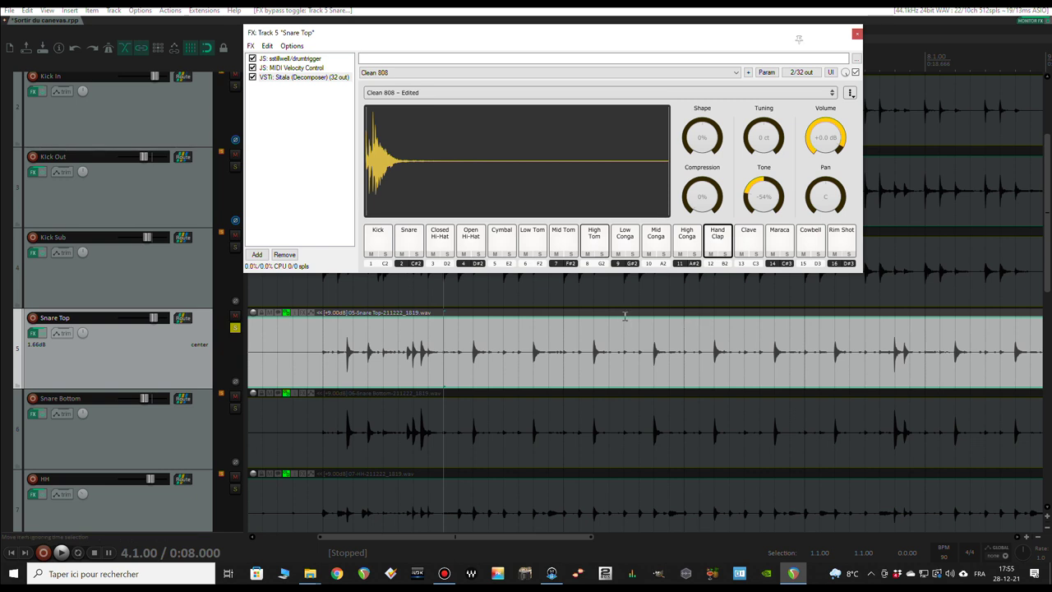
click(326, 335)
key(space)
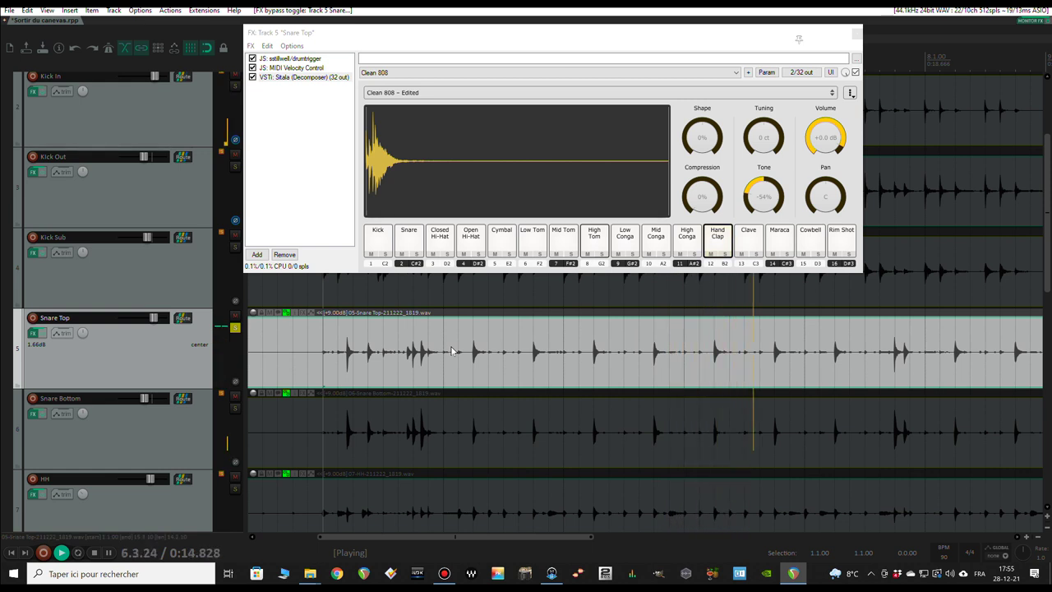
key(space)
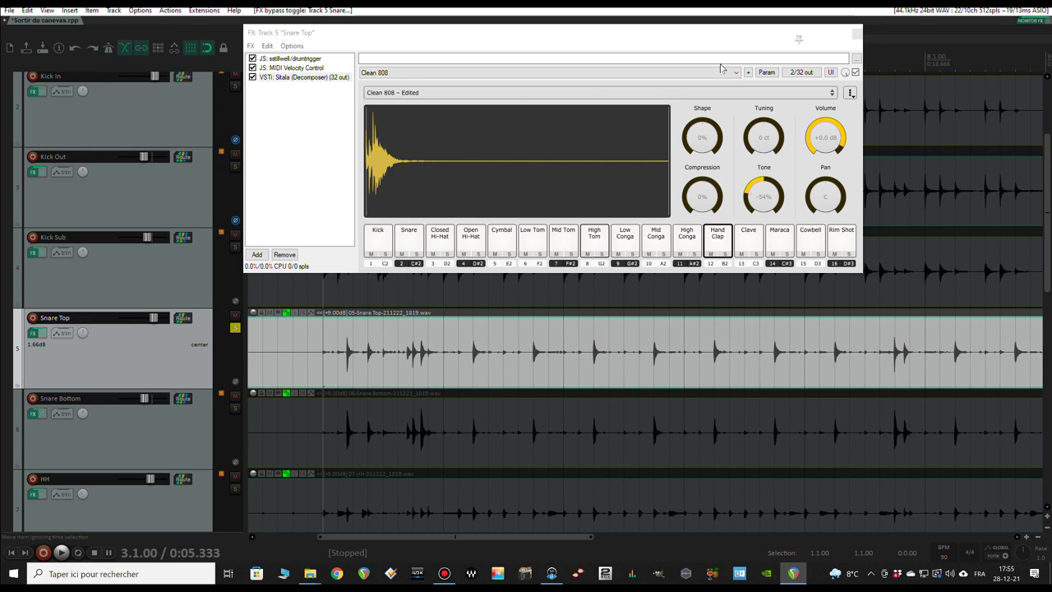
- Switch the solo from Snare Top to Snare Bottom and open Snare Bottom's effects chain
click(235, 327)
click(235, 407)
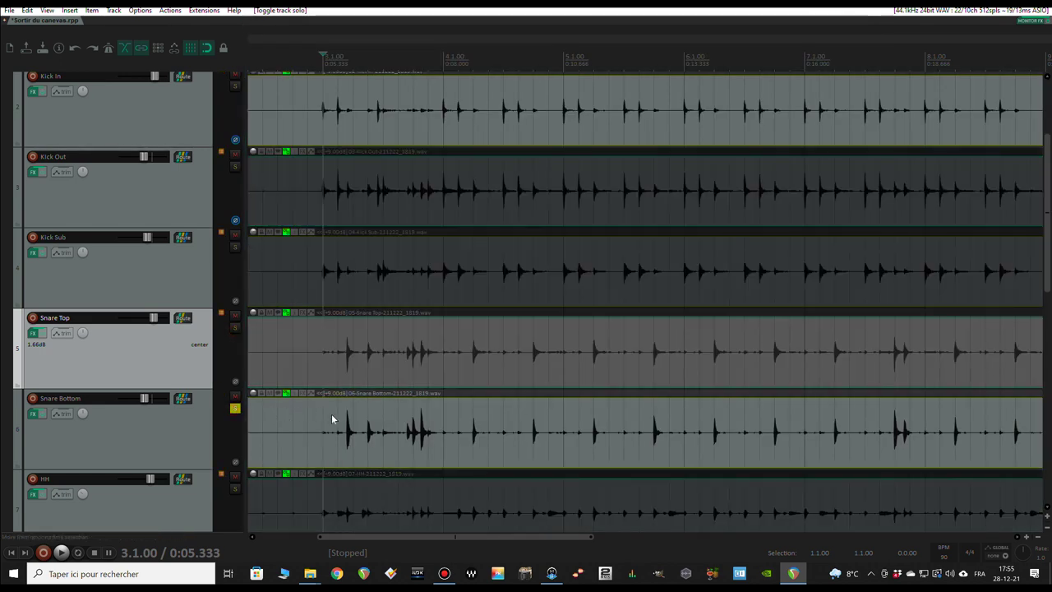
scroll(435, 430, up, 5)
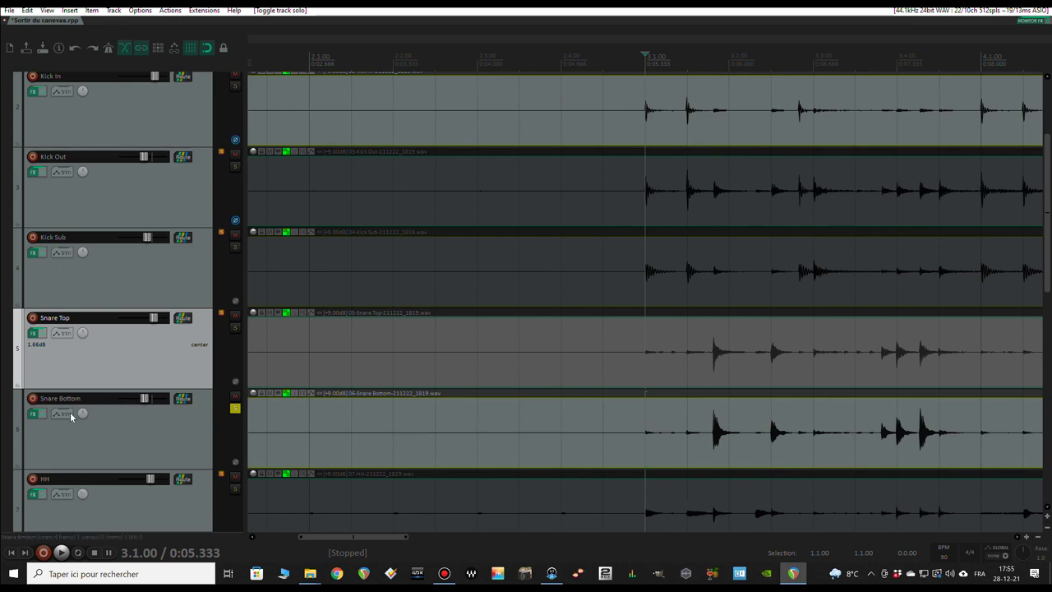
click(35, 417)
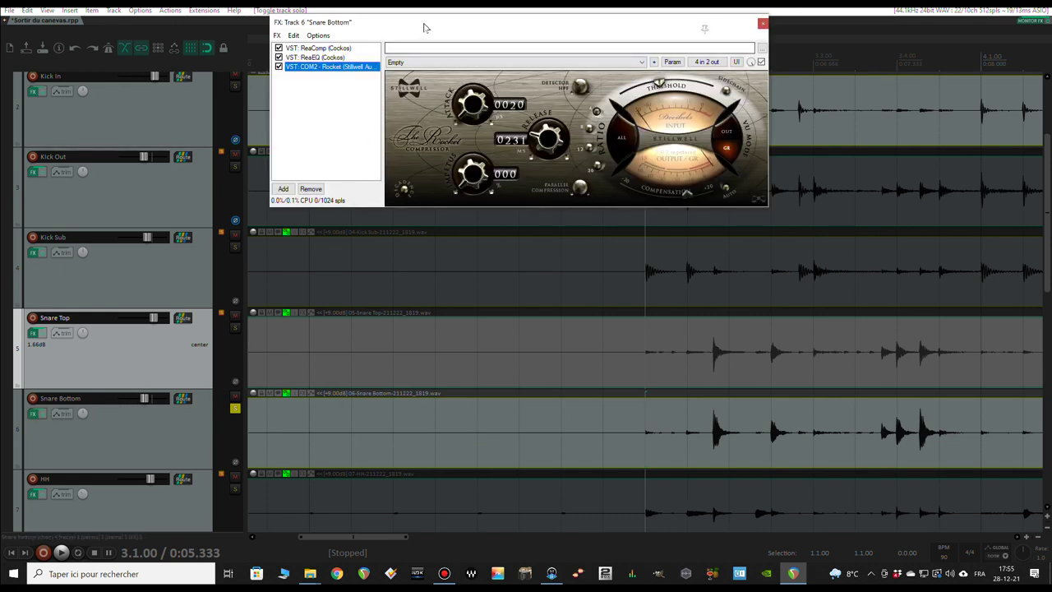
drag(422, 28, 451, 120)
- Bypass ReaComp, ReaEQ and COM2 - Rocket on Snare Bottom and close its effects window
click(343, 143)
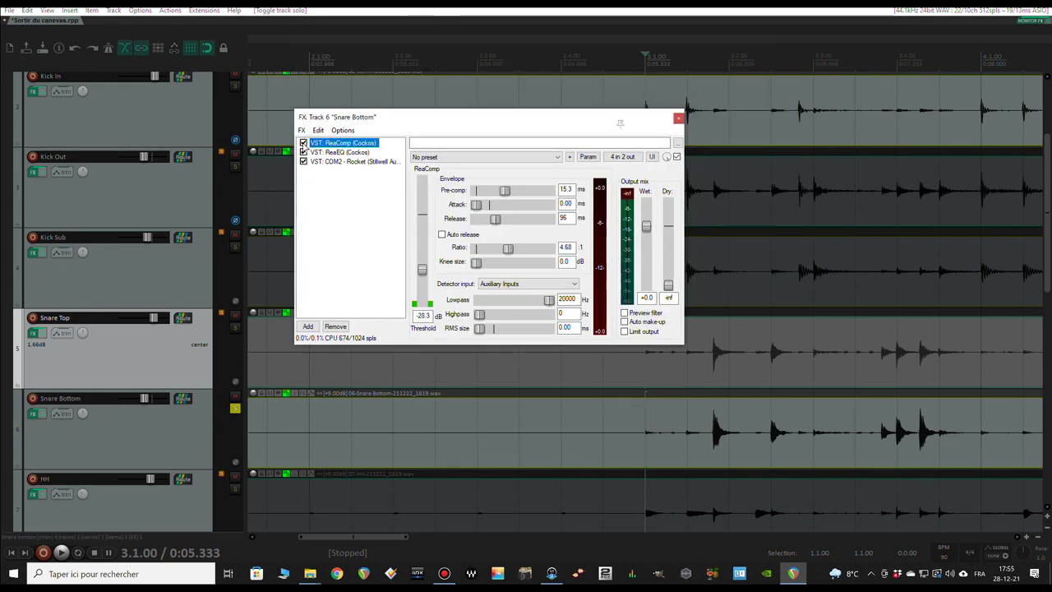
click(303, 143)
click(303, 152)
click(303, 161)
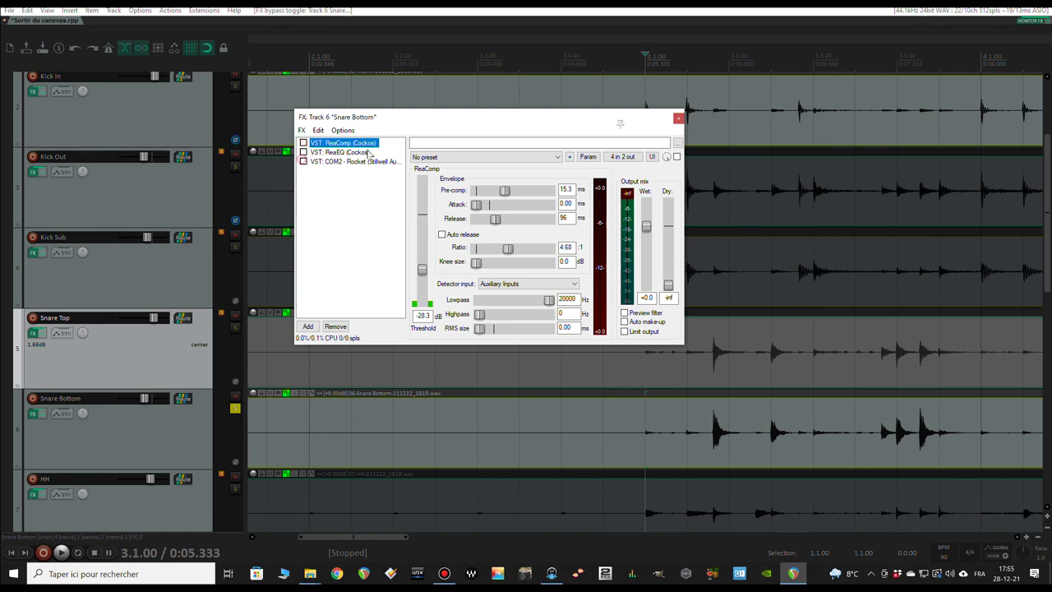
click(676, 120)
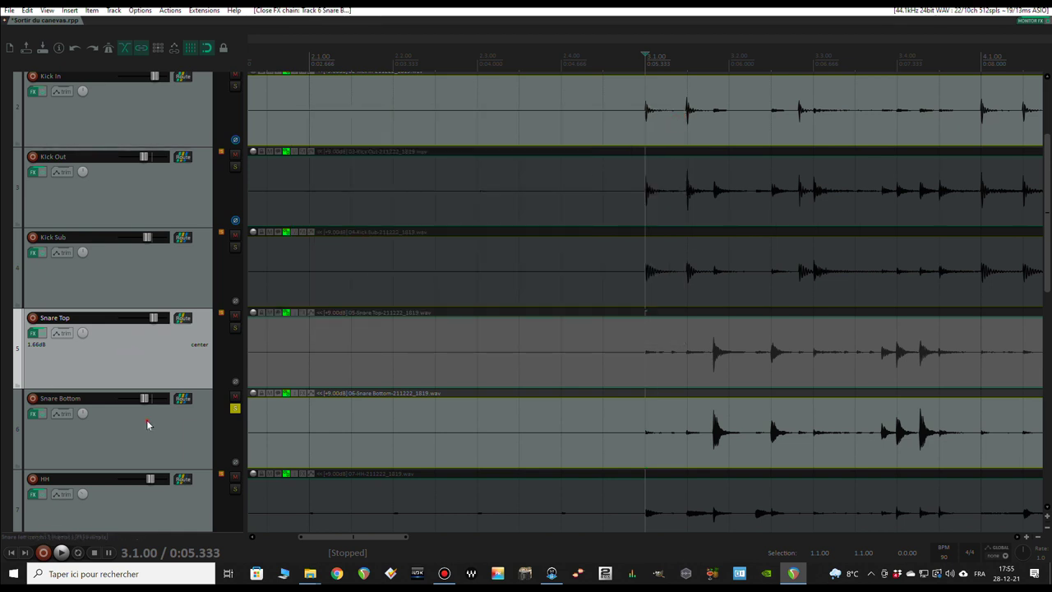
- Reopen Snare Bottom's effects chain clear of its waveform, audition the dry track from 3.1.50 and stop playback
drag(147, 419, 141, 358)
scroll(639, 407, down, 4)
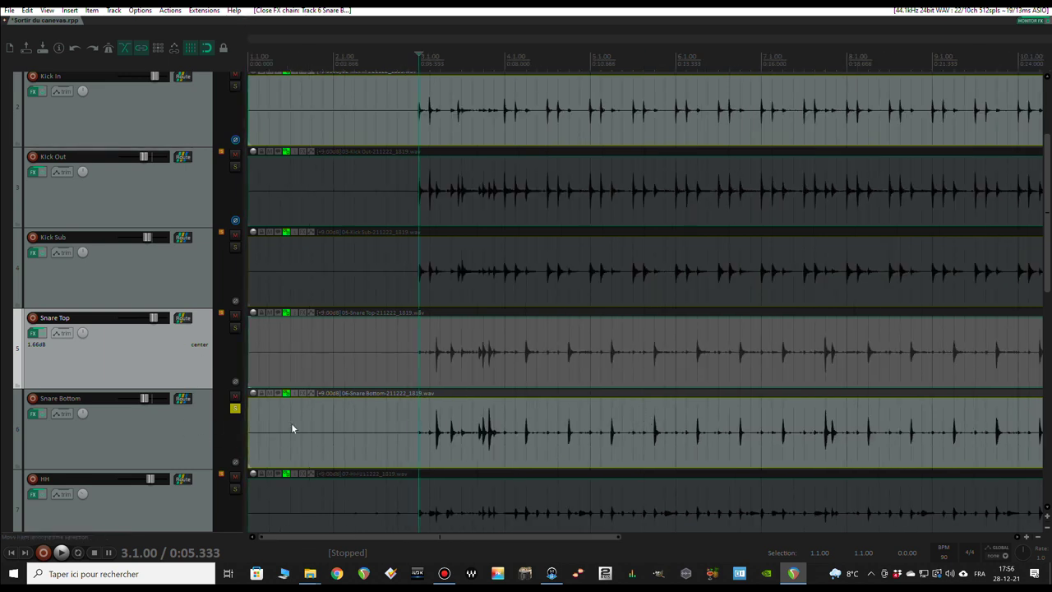
click(35, 415)
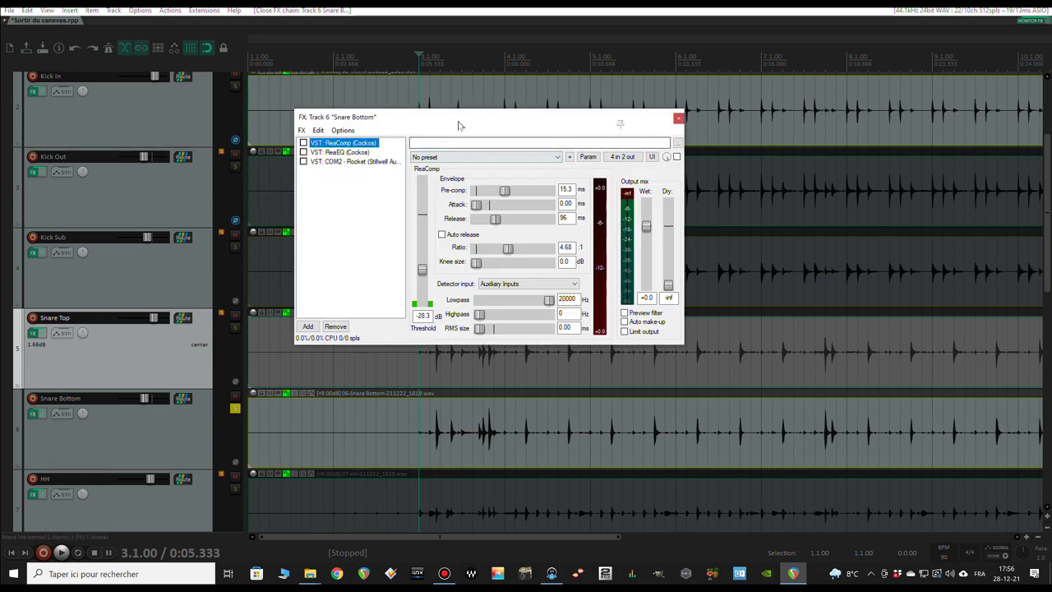
drag(458, 125, 679, 114)
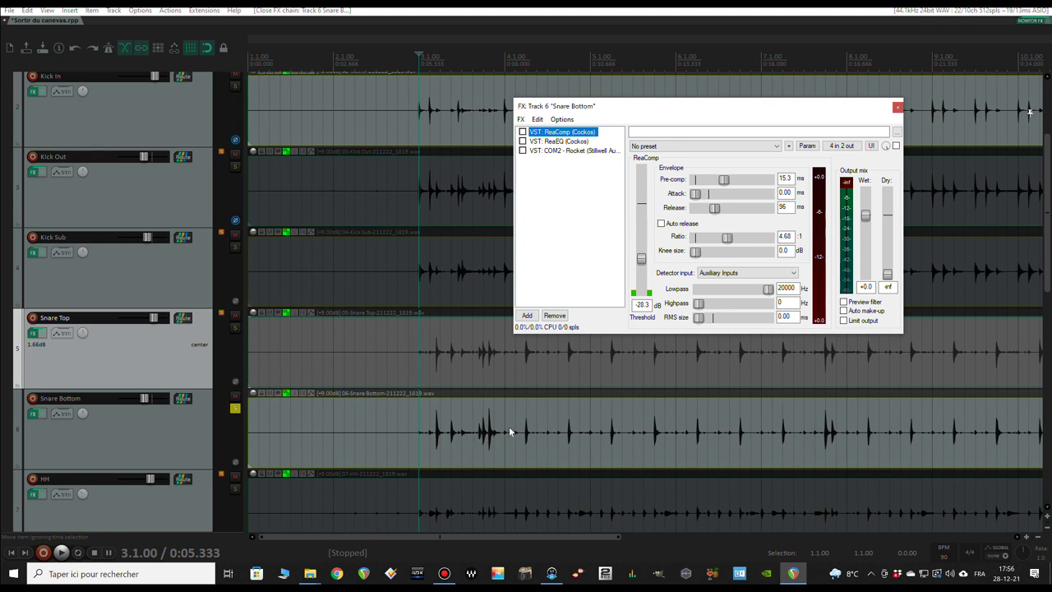
scroll(493, 442, up, 3)
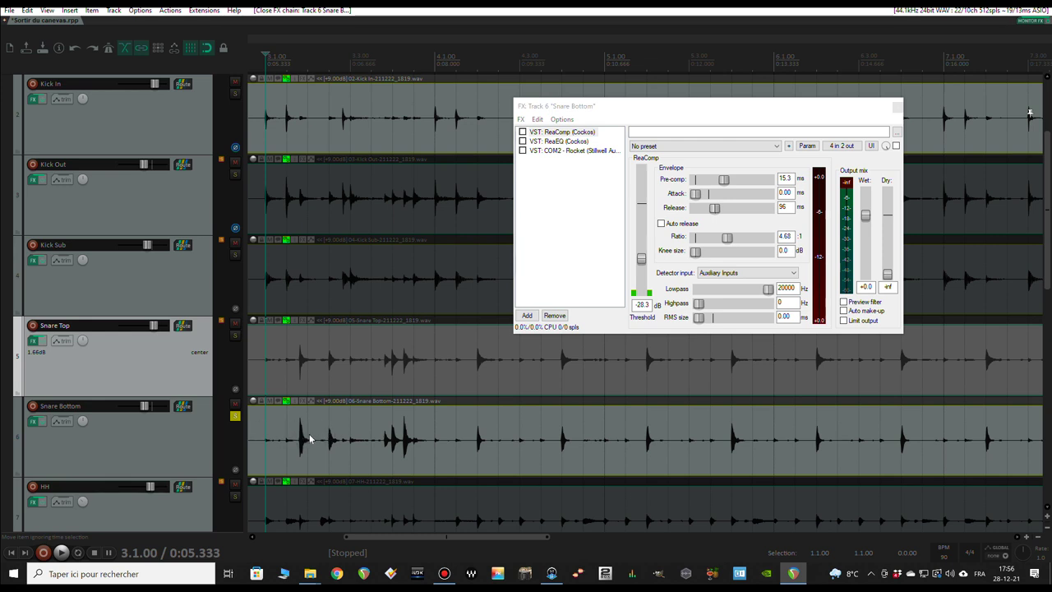
click(359, 447)
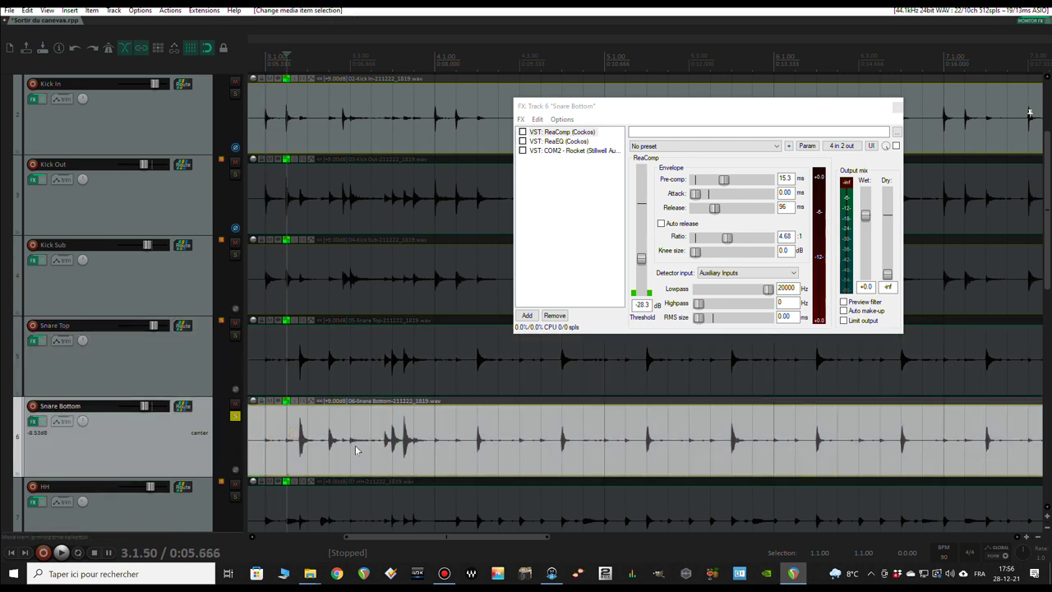
key(space)
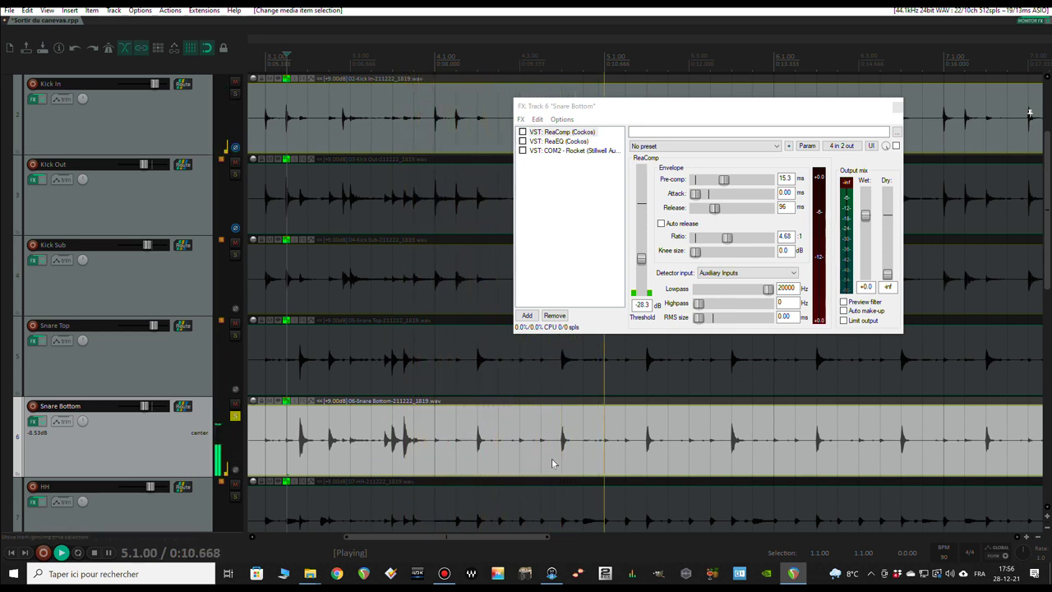
key(space)
- Place the edit cursor on the Snare Bottom hit at 4.2.00
scroll(636, 457, up, 1)
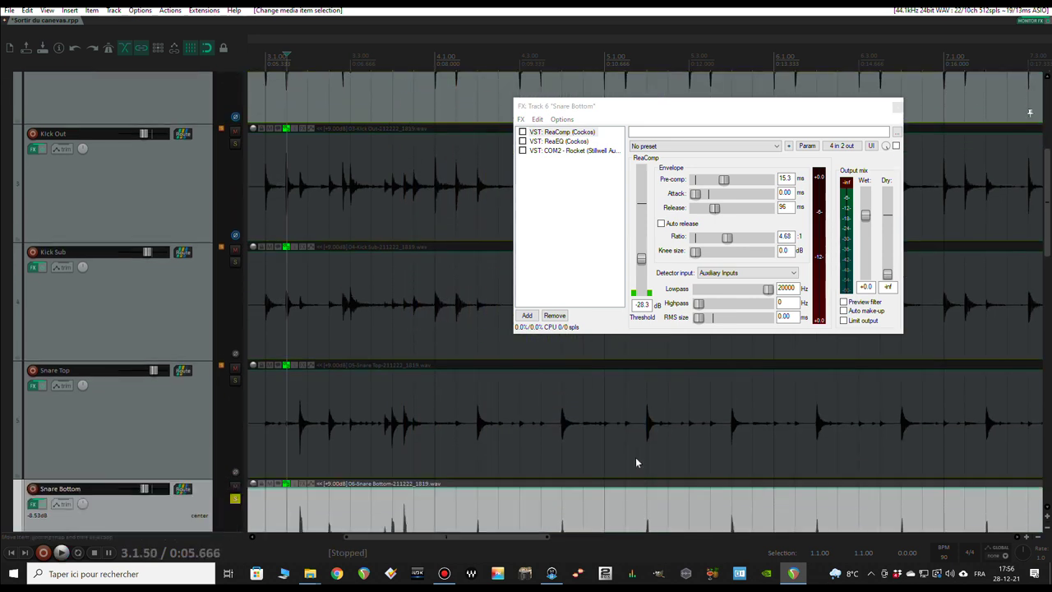
scroll(632, 457, down, 3)
scroll(885, 439, up, 1)
scroll(834, 435, up, 3)
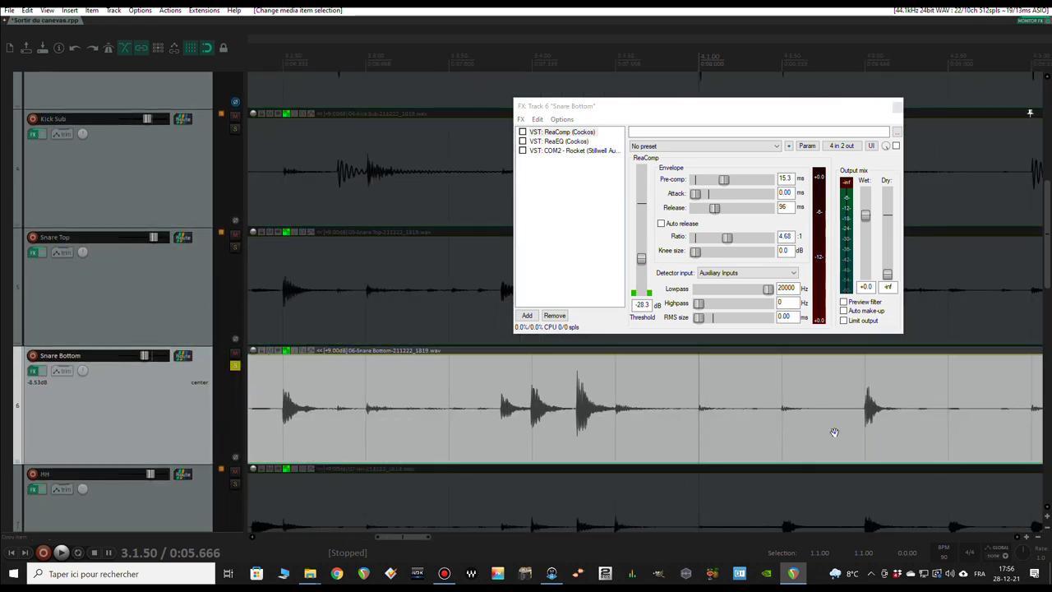
scroll(675, 430, right, 2)
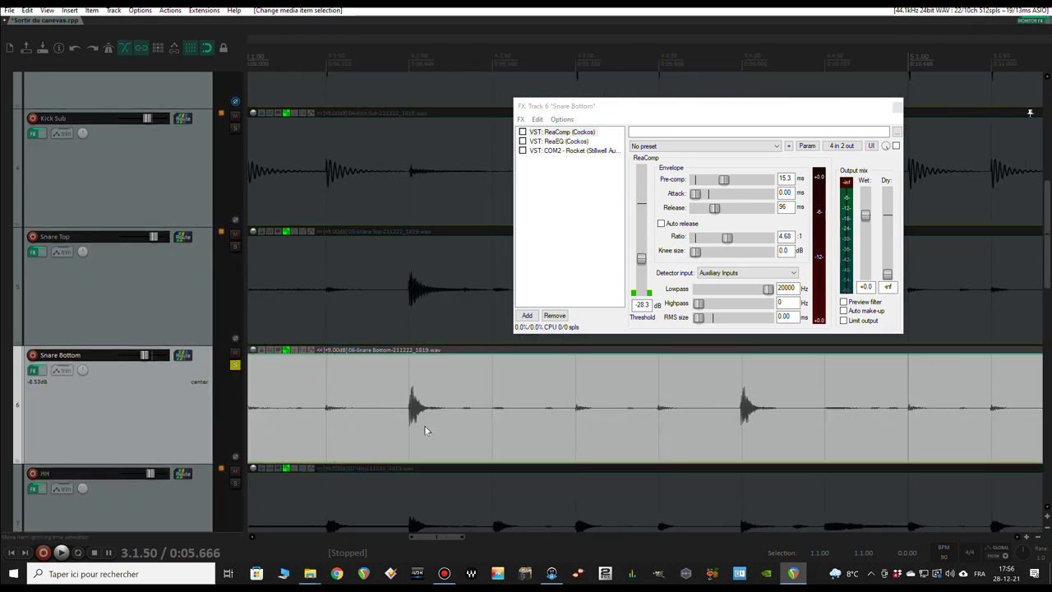
click(413, 428)
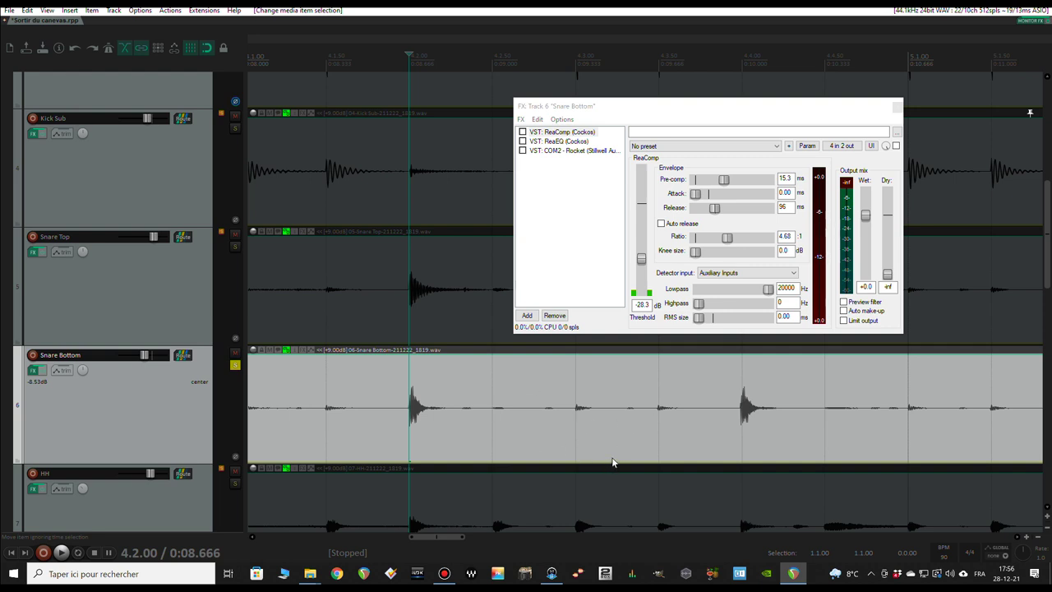
- Enable ReaComp on Snare Bottom and check its auxiliary detector input against the track's routing from Kick In
click(540, 135)
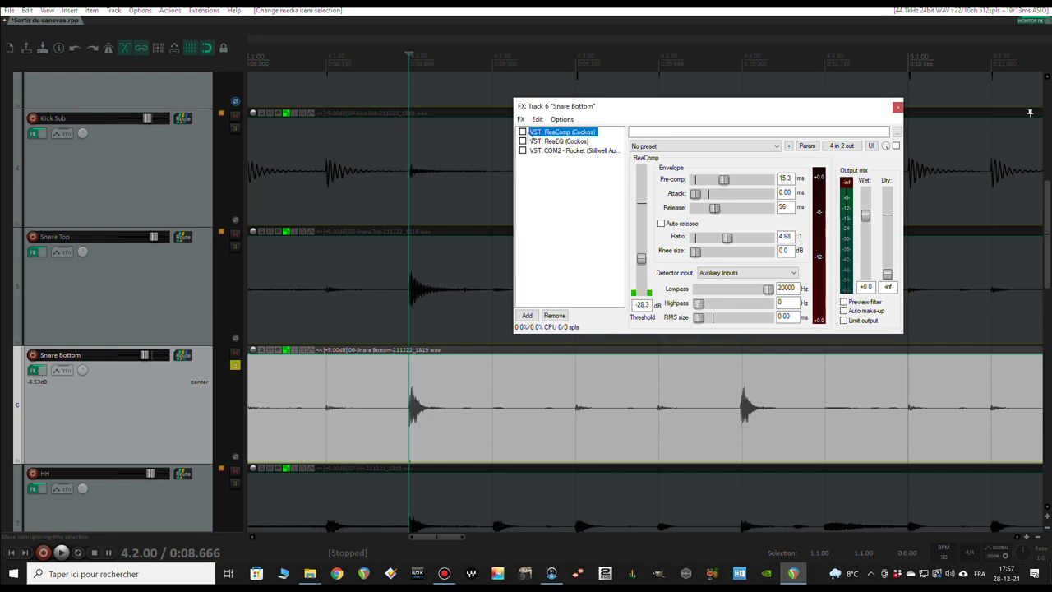
click(524, 133)
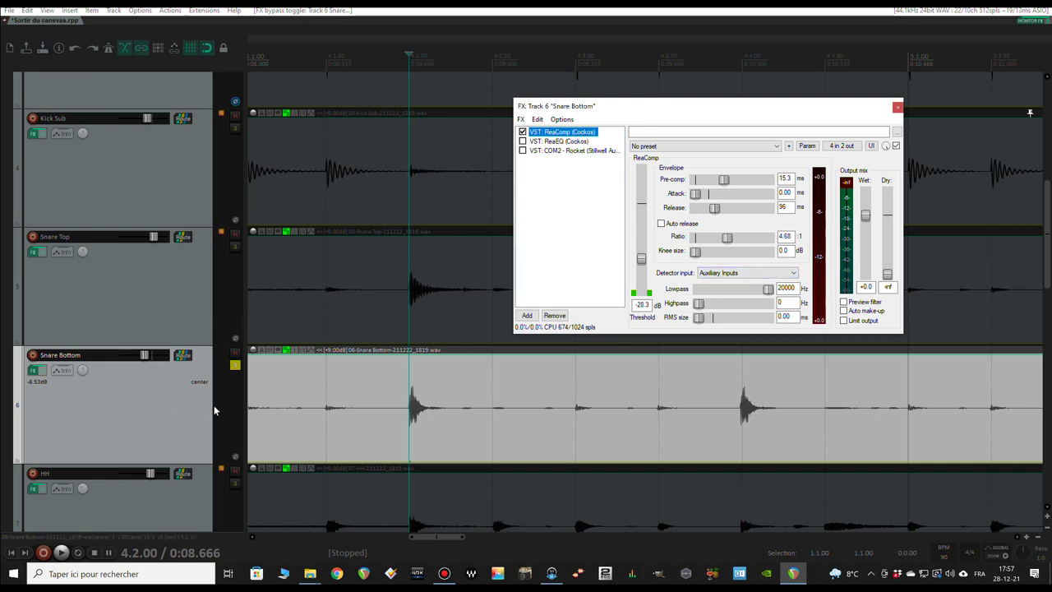
click(714, 272)
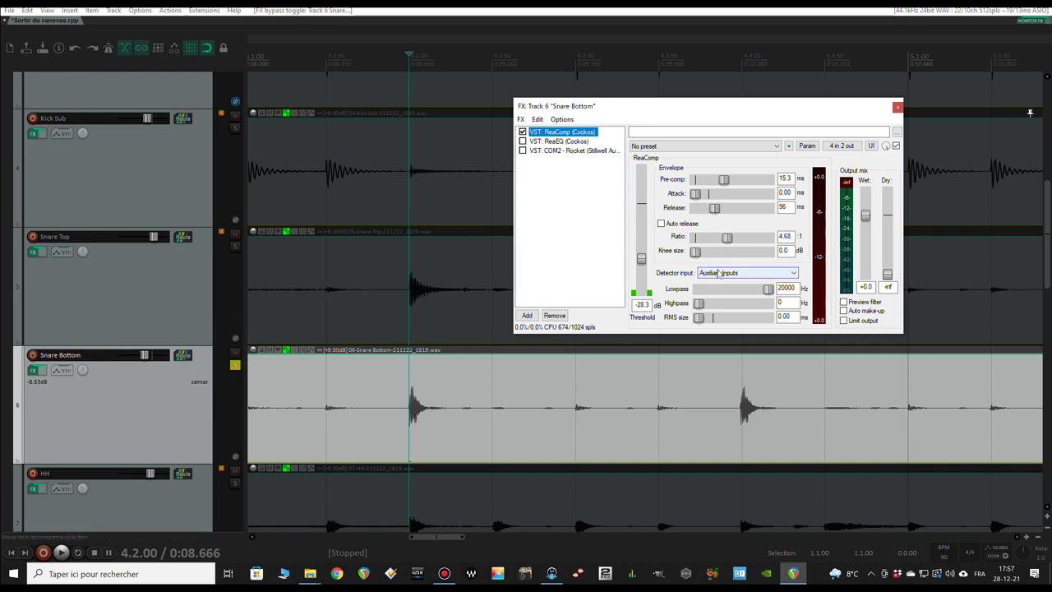
click(183, 355)
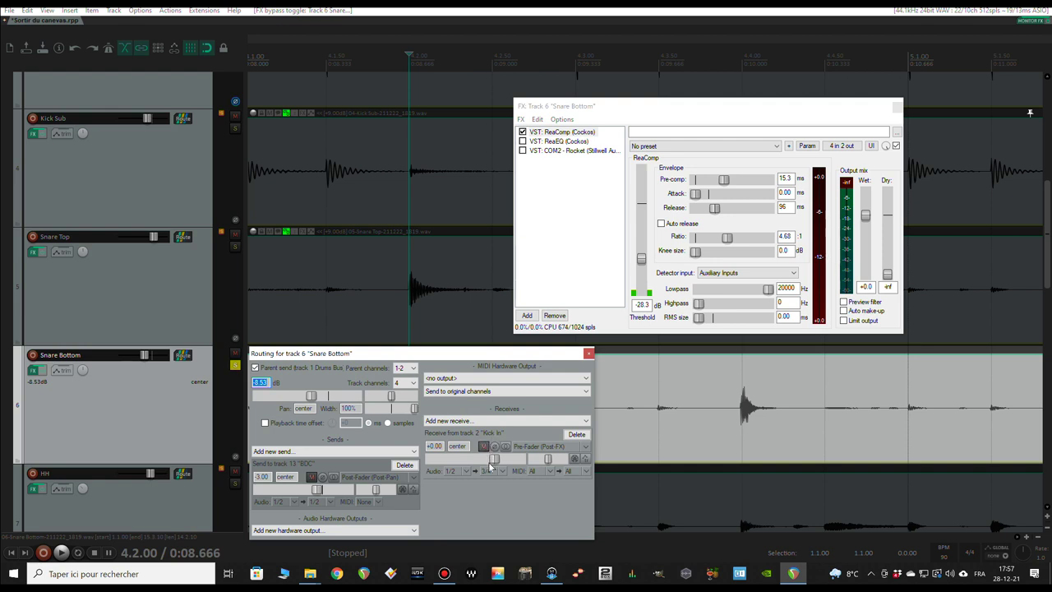
click(589, 352)
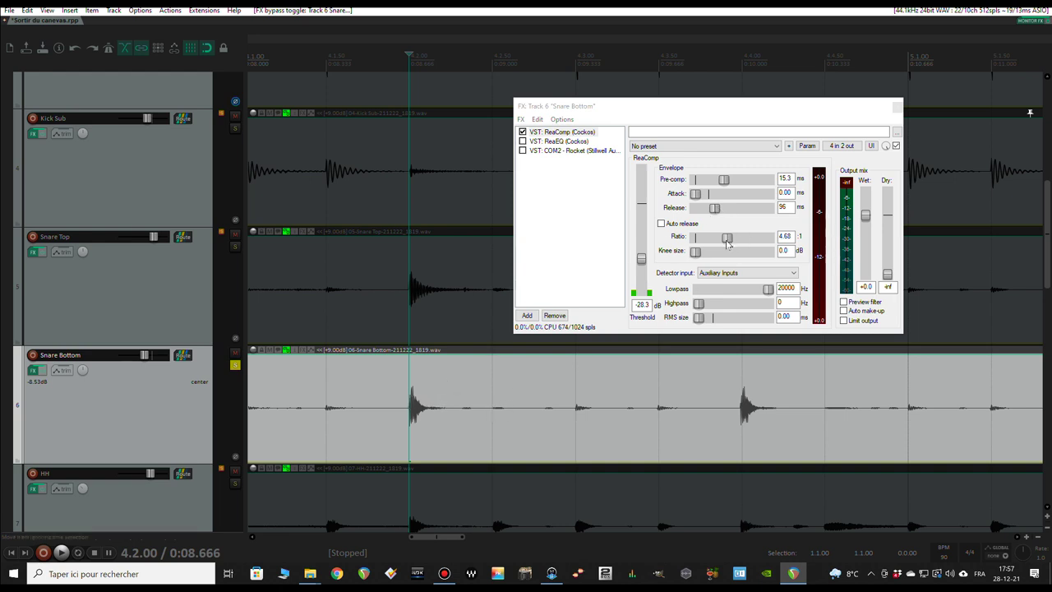
- Reset ReaComp's pre-comp to 0 ms on Snare Bottom, audition the compression twice from 4.2.00 and stop playback
double_click(723, 181)
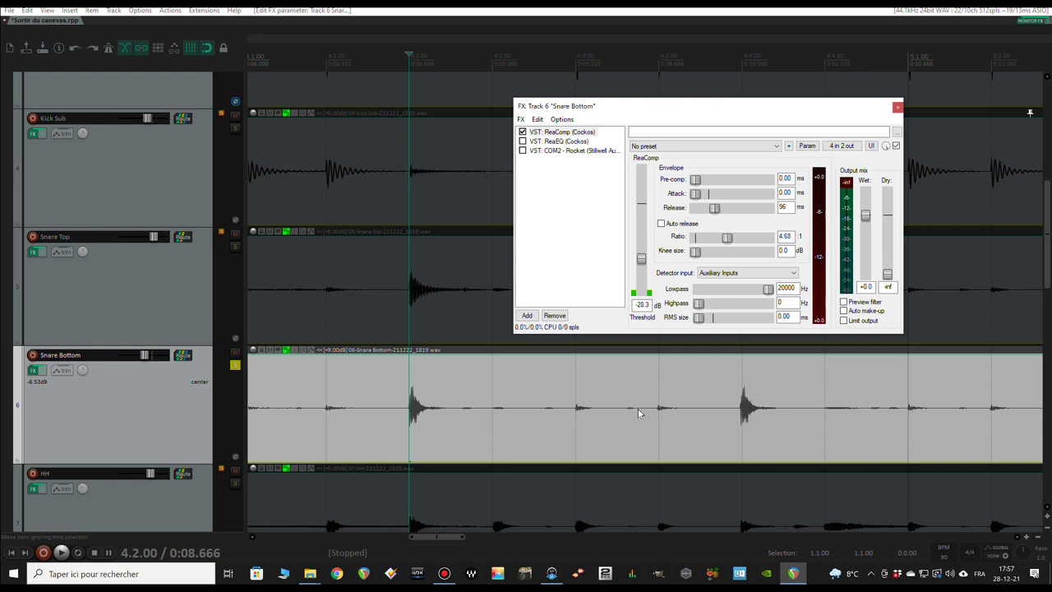
key(space)
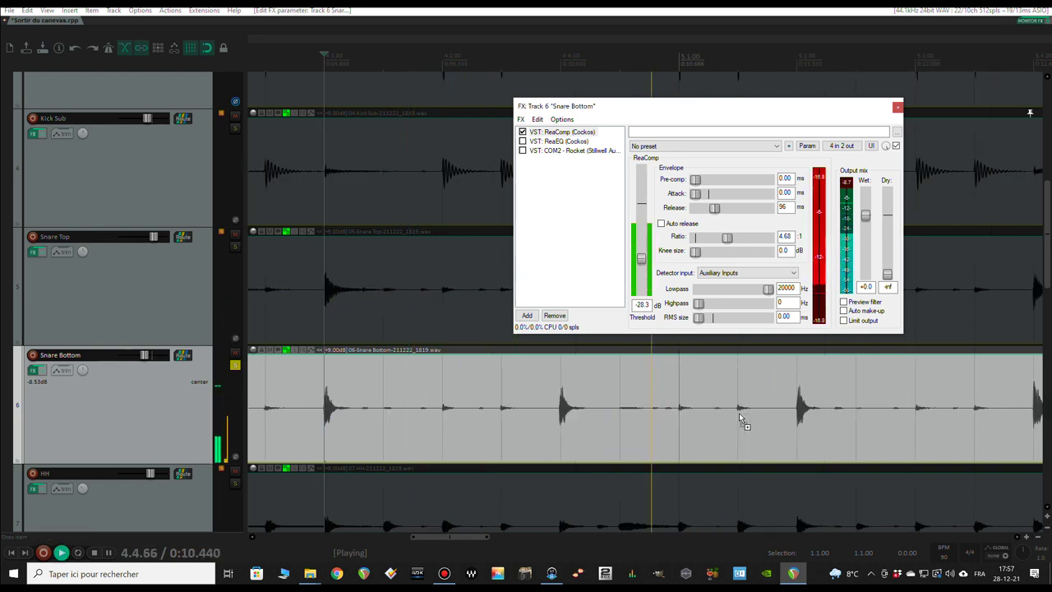
click(539, 421)
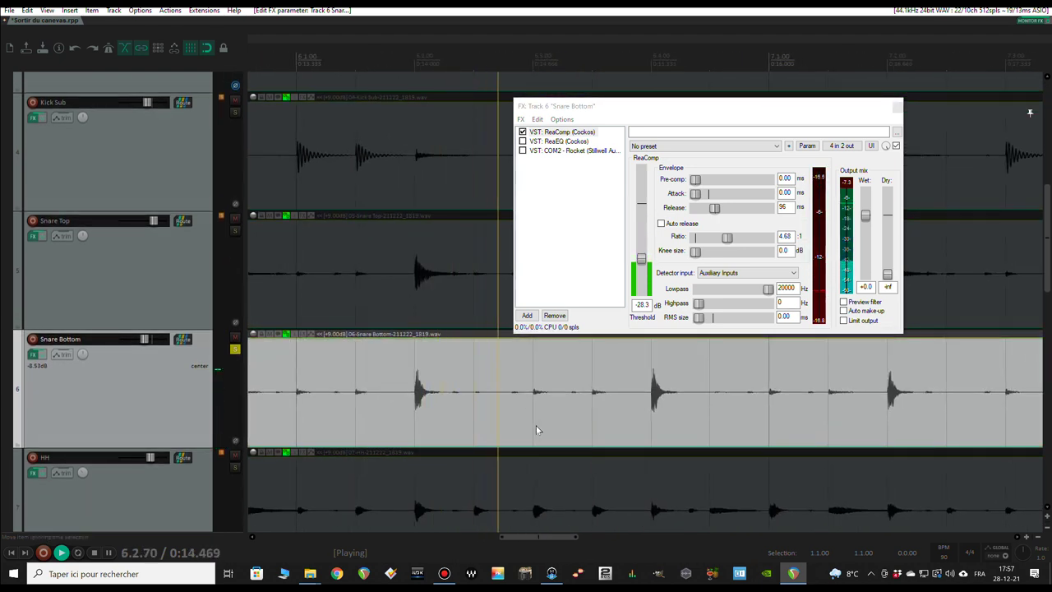
key(space)
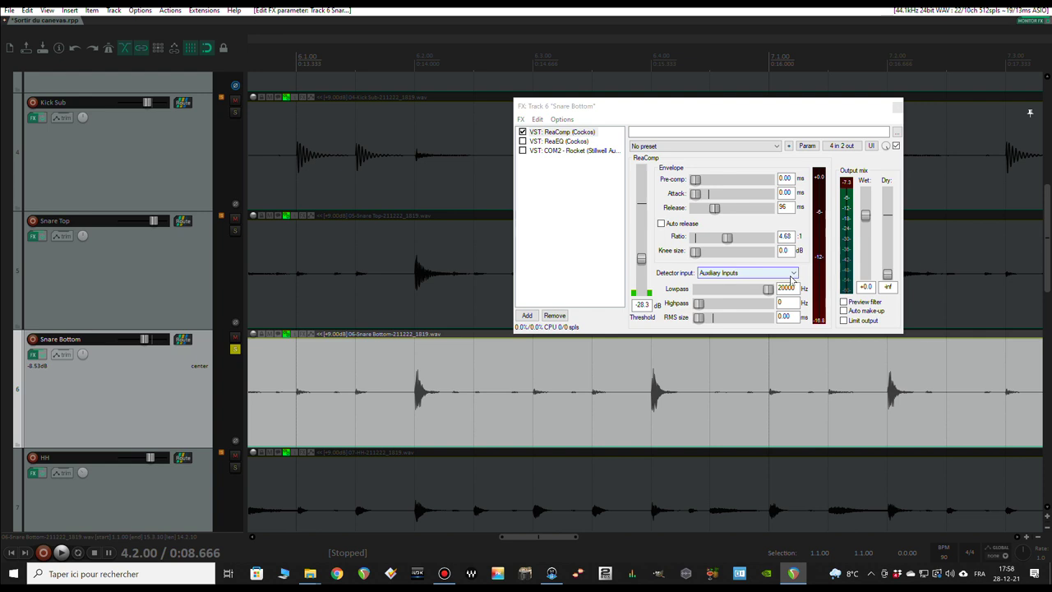
key(space)
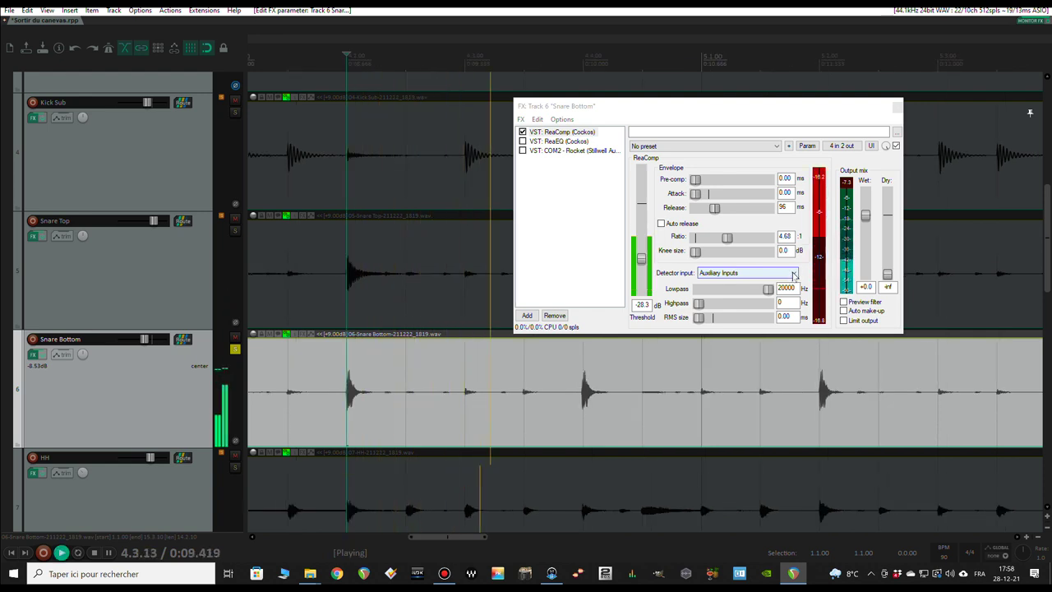
key(space)
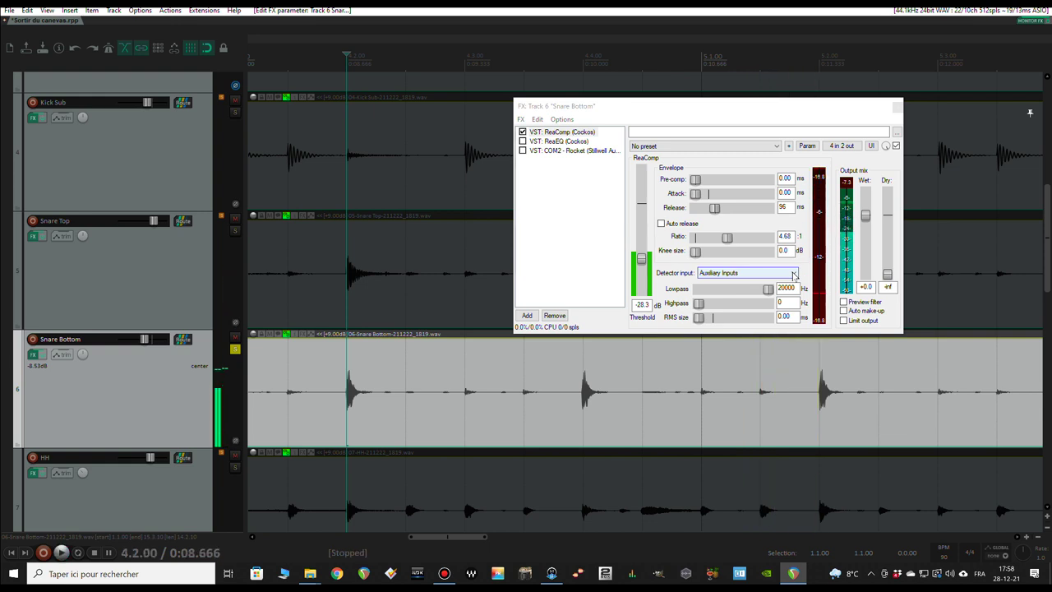
- Set ReaComp's pre-comp to 17.2 ms on Snare Bottom, audition the track from 4.2.00 and stop playback
drag(695, 180, 724, 182)
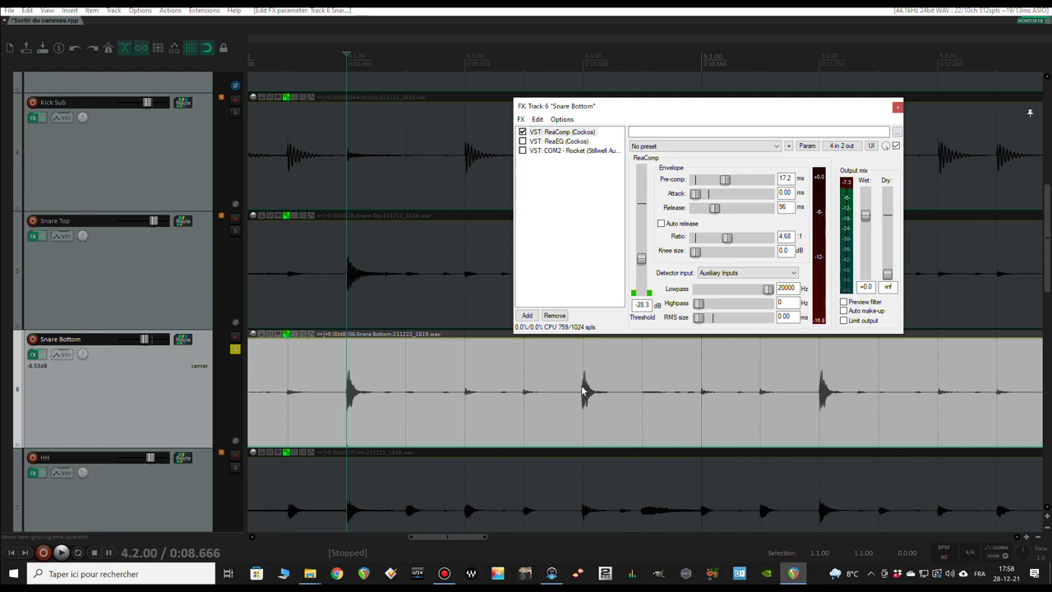
key(space)
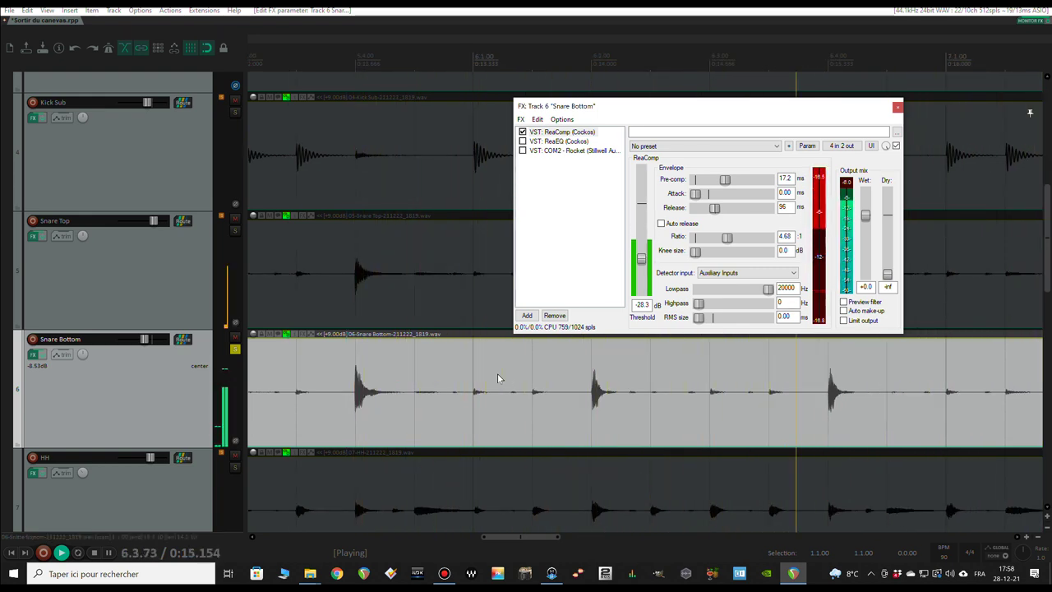
key(space)
- Enable ReaEQ on Snare Bottom and show its equalizer curve
click(542, 258)
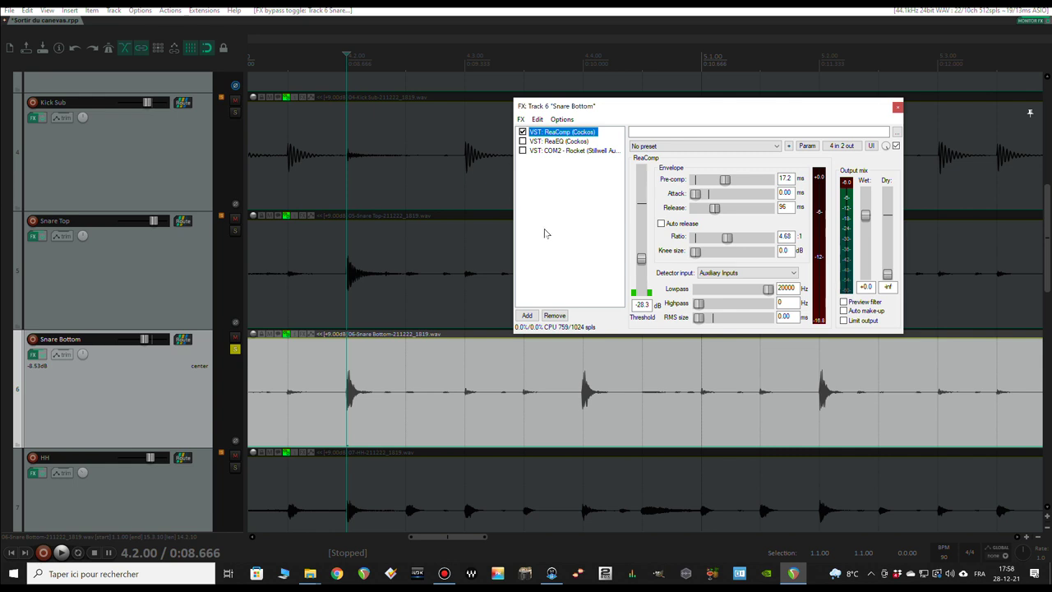
click(541, 143)
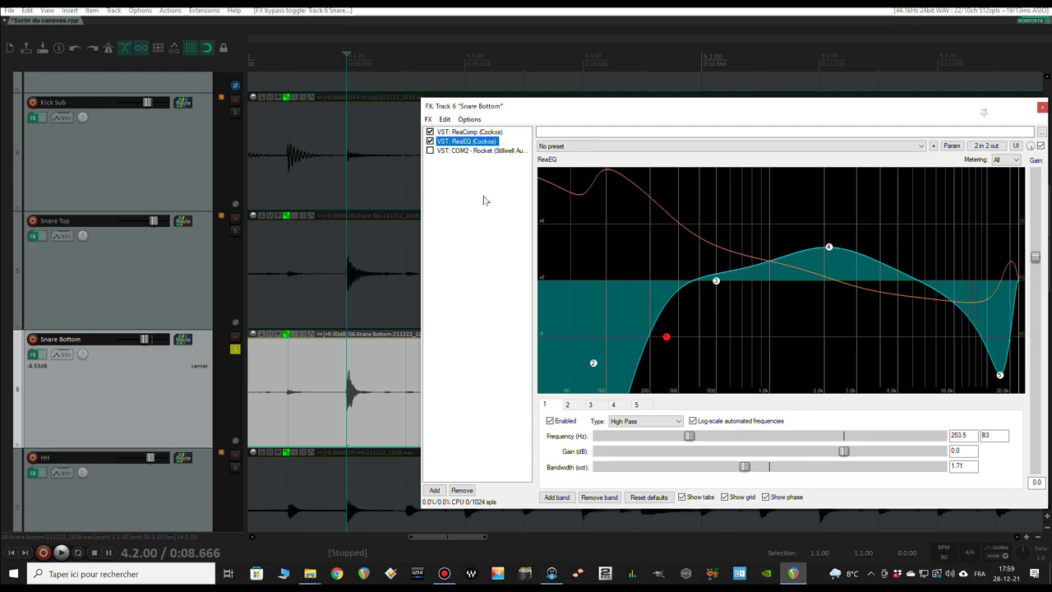
- Audition Snare Bottom from 4.2.00, bypassing and re-enabling ReaEQ during playback to compare the sound
key(space)
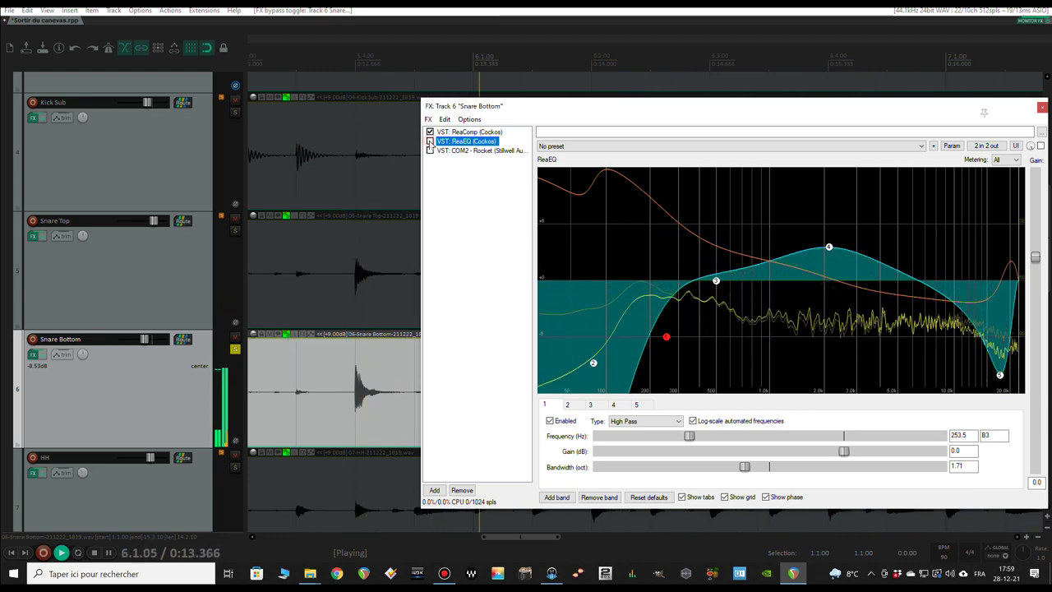
click(430, 142)
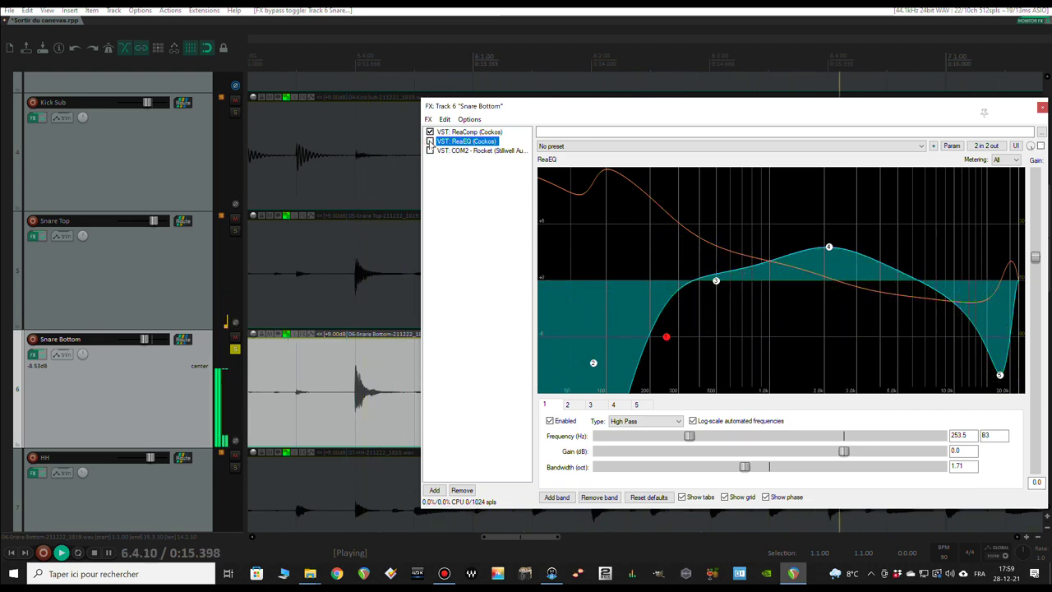
click(430, 142)
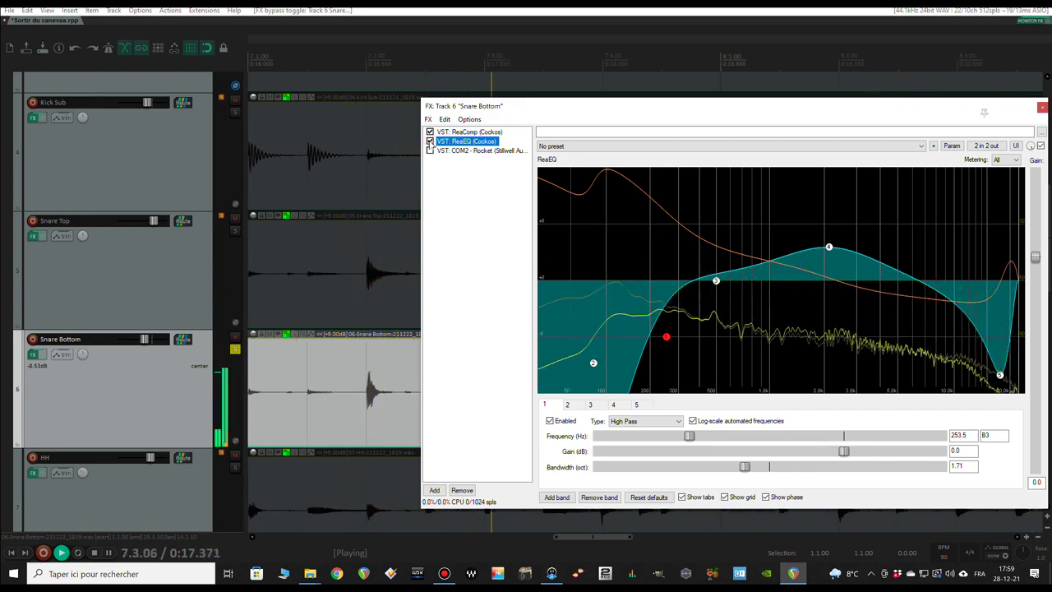
key(space)
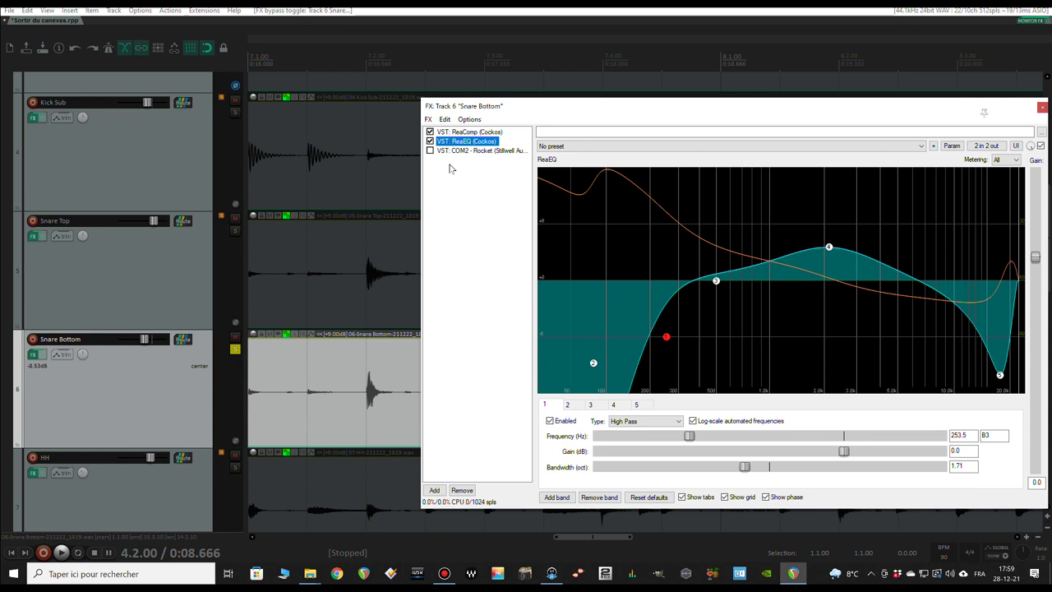
- Enable the COM2 - Rocket compressor on Snare Bottom, compare it bypassed and active during playback, and close the effects window
click(446, 152)
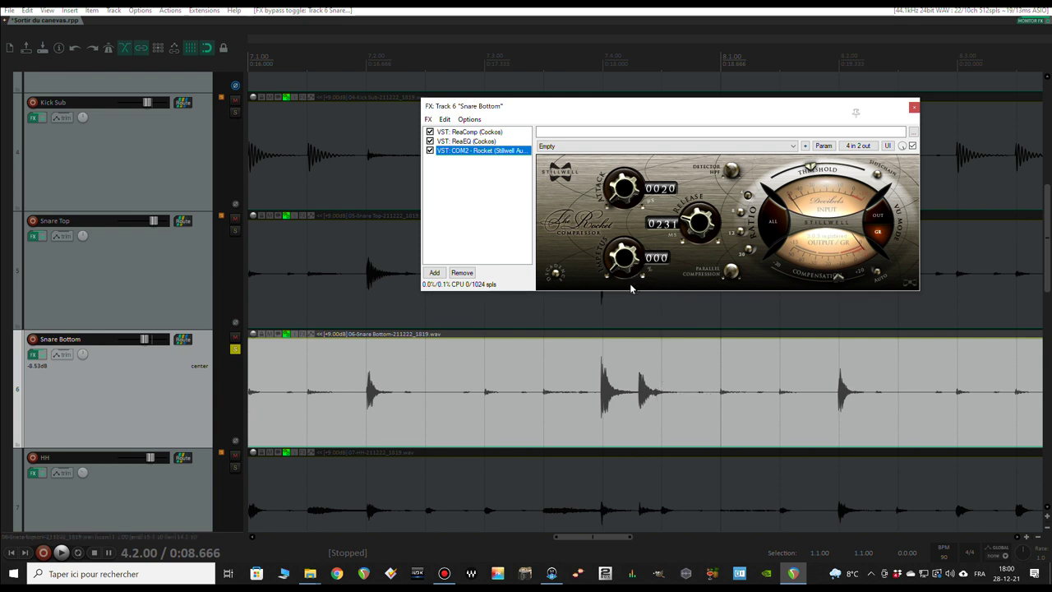
key(space)
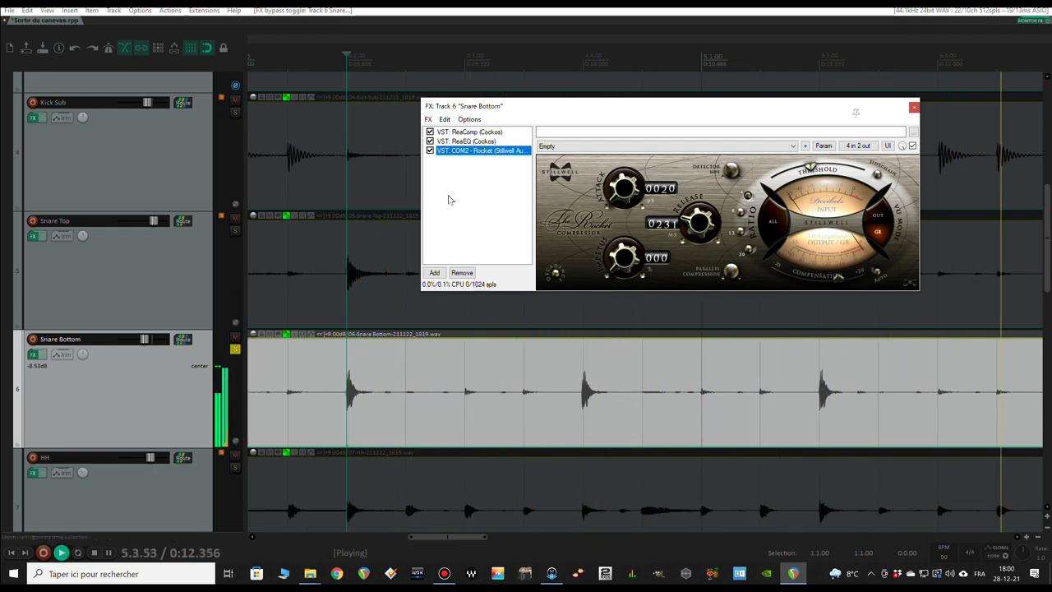
click(429, 151)
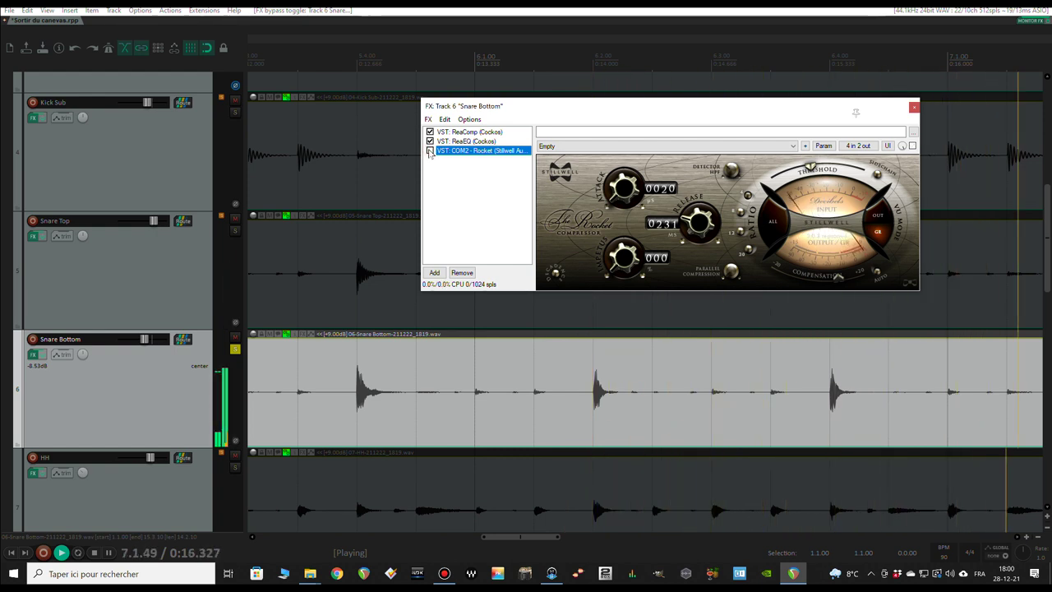
click(429, 151)
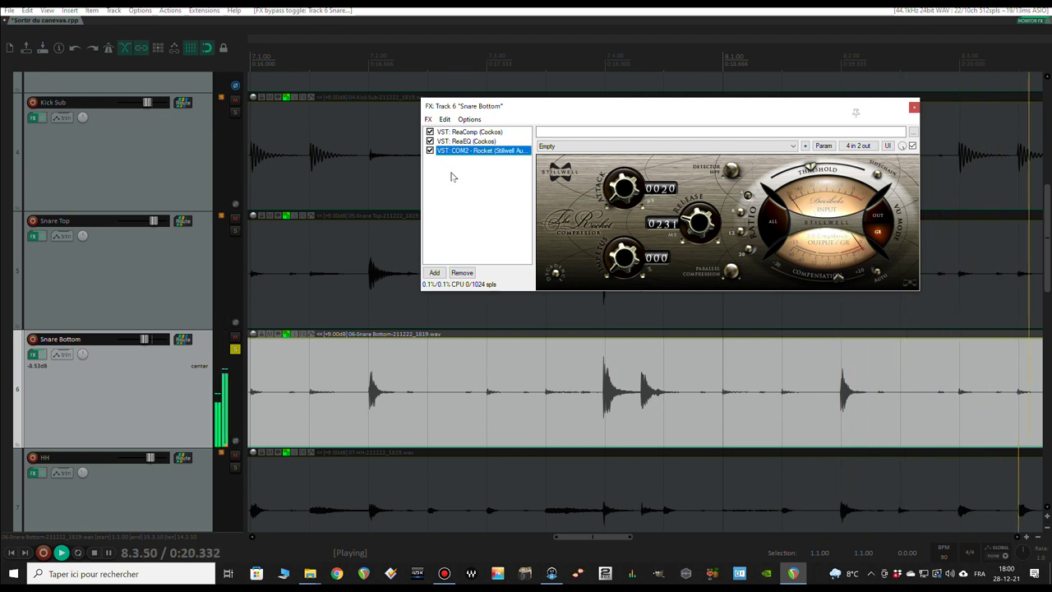
key(space)
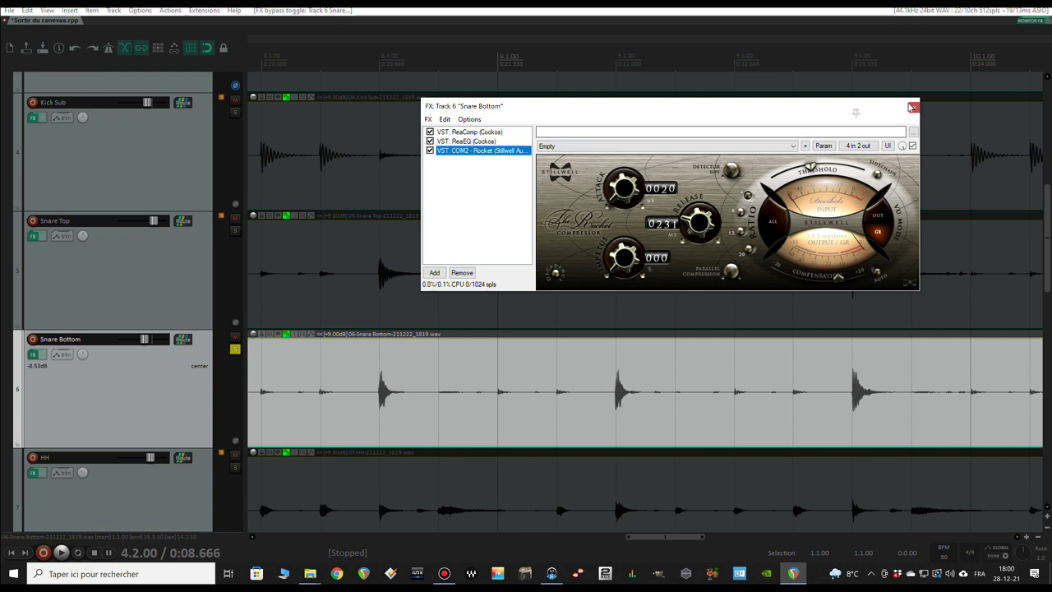
click(913, 107)
- Solo Snare Top together with Snare Bottom and audition both snare tracks from 4.2.00
scroll(353, 266, down, 3)
scroll(333, 263, down, 3)
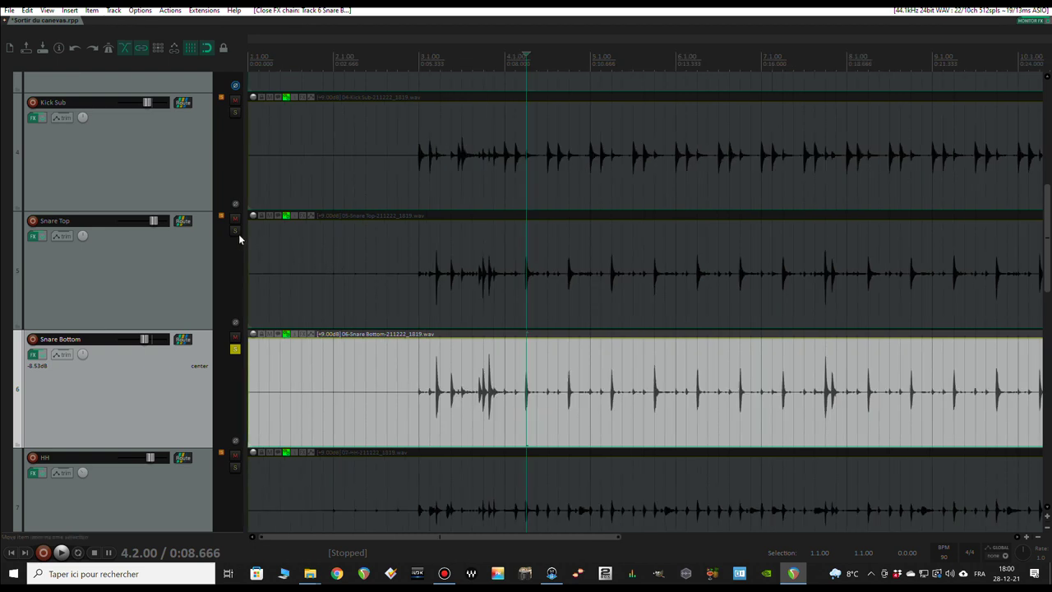
click(235, 231)
key(space)
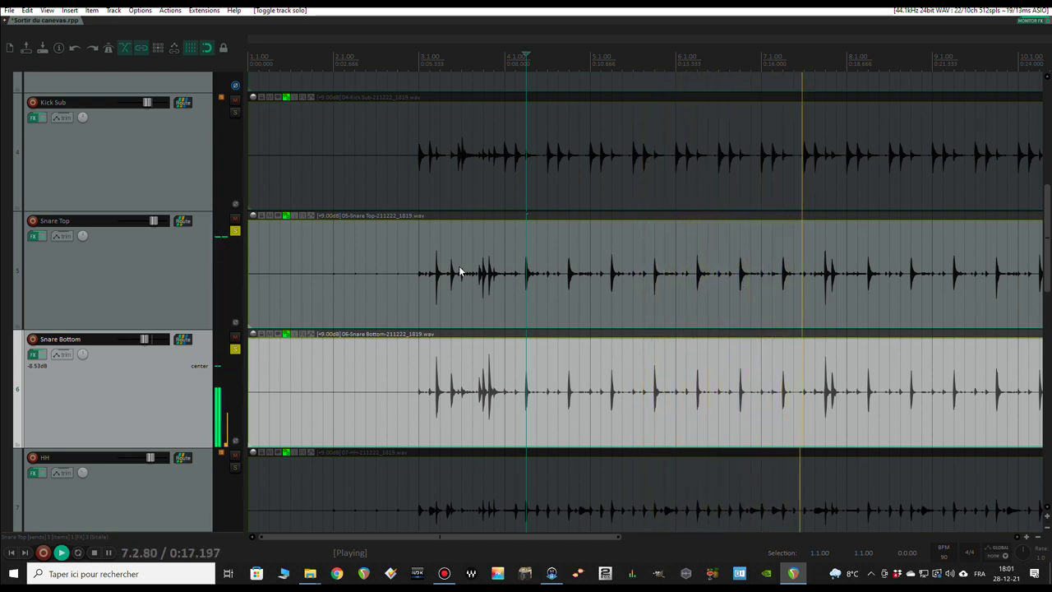
key(space)
- Add Kick In, Kick Out and Kick Sub to the soloed snares, audition them from 4.2.00 and clear all five solos
scroll(353, 242, down, 5)
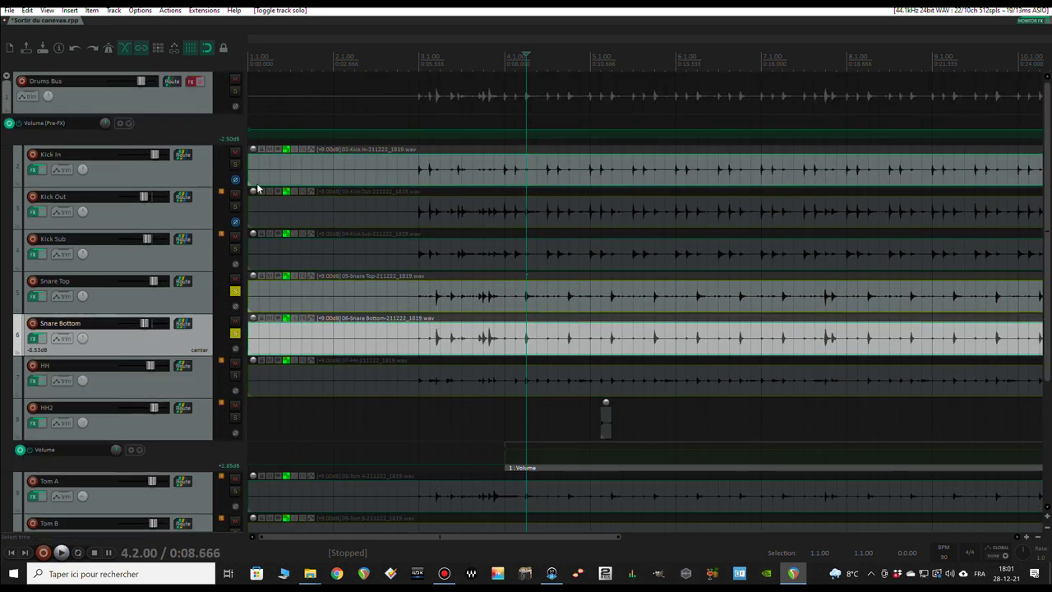
drag(235, 163, 235, 248)
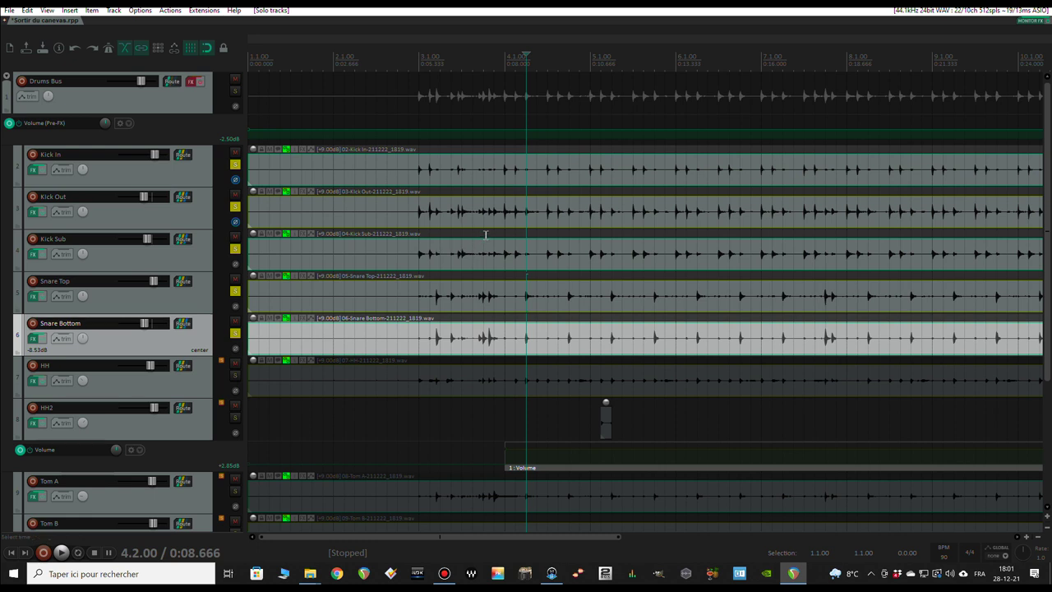
key(space)
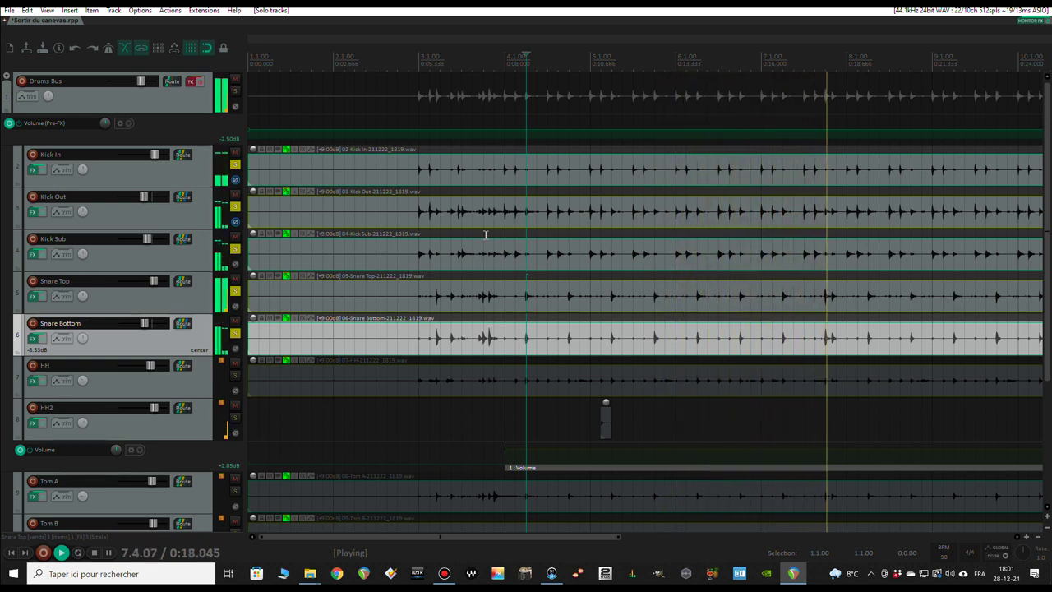
key(space)
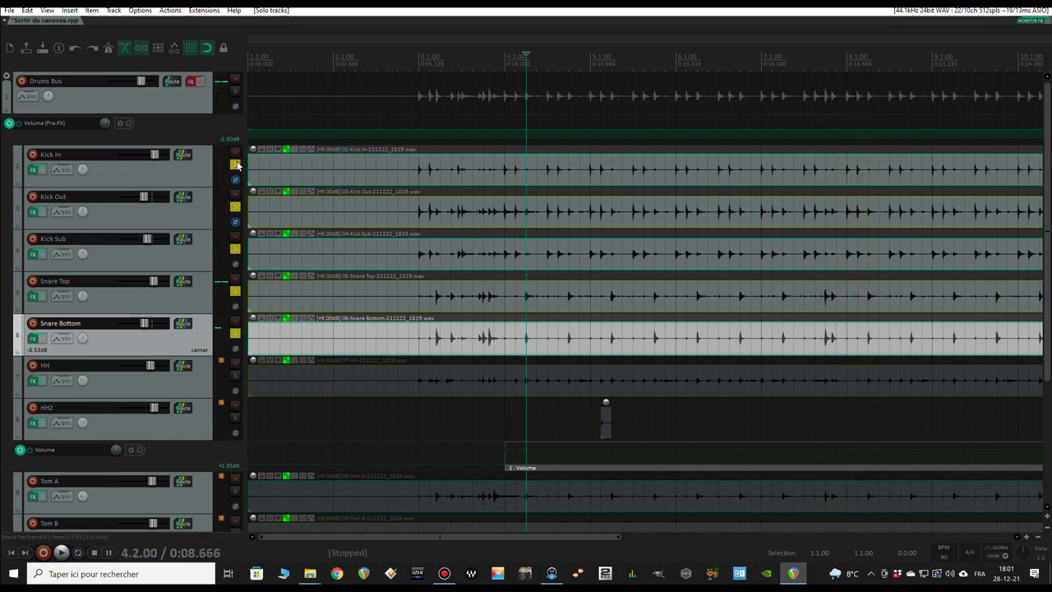
drag(235, 164, 235, 332)
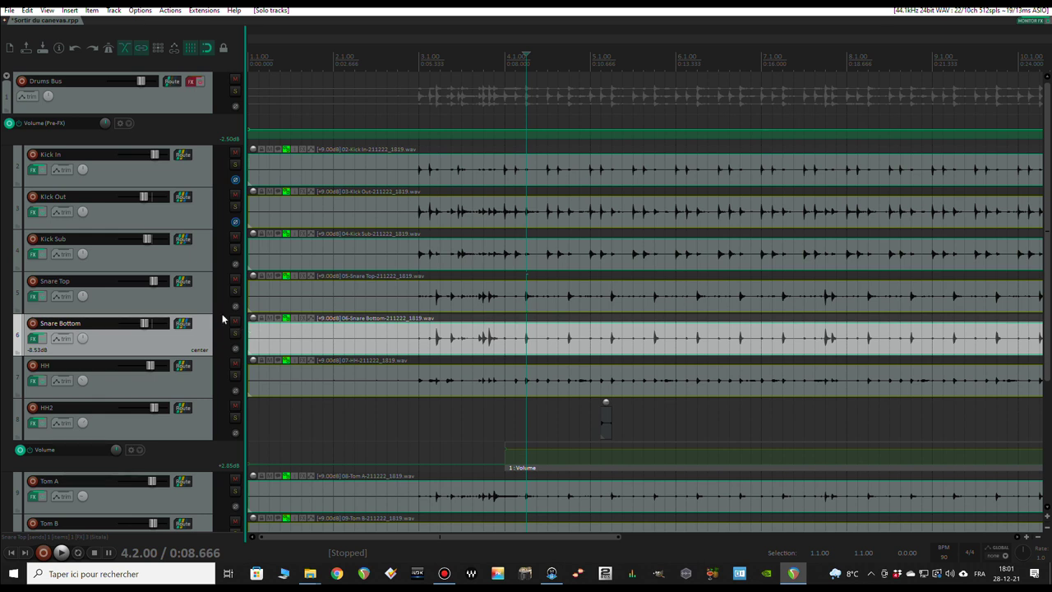
- Solo the HH track and show its ReaEQ settings beside the track list
click(173, 392)
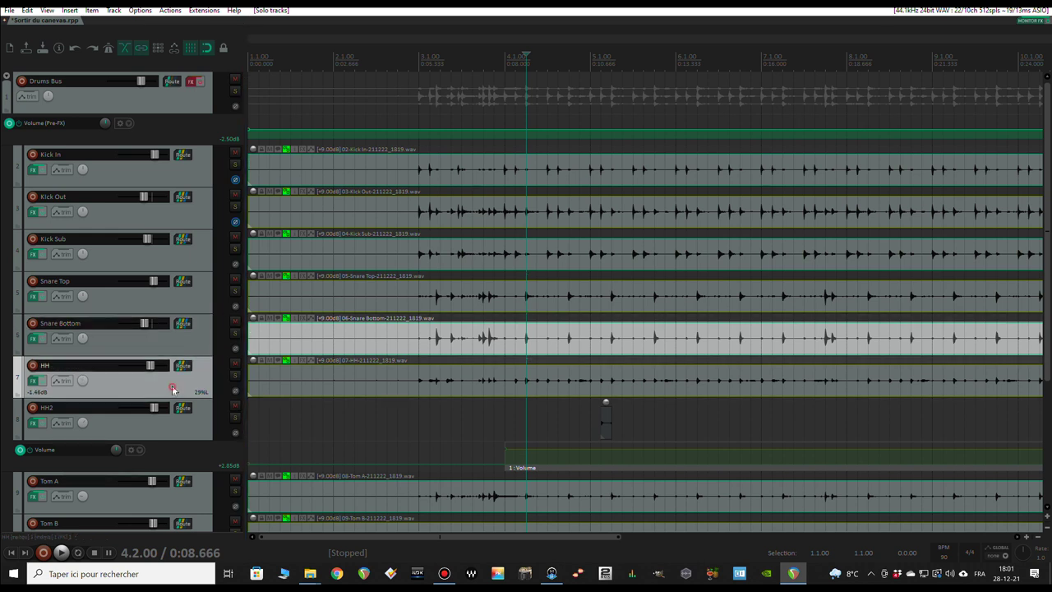
click(236, 381)
scroll(417, 369, up, 2)
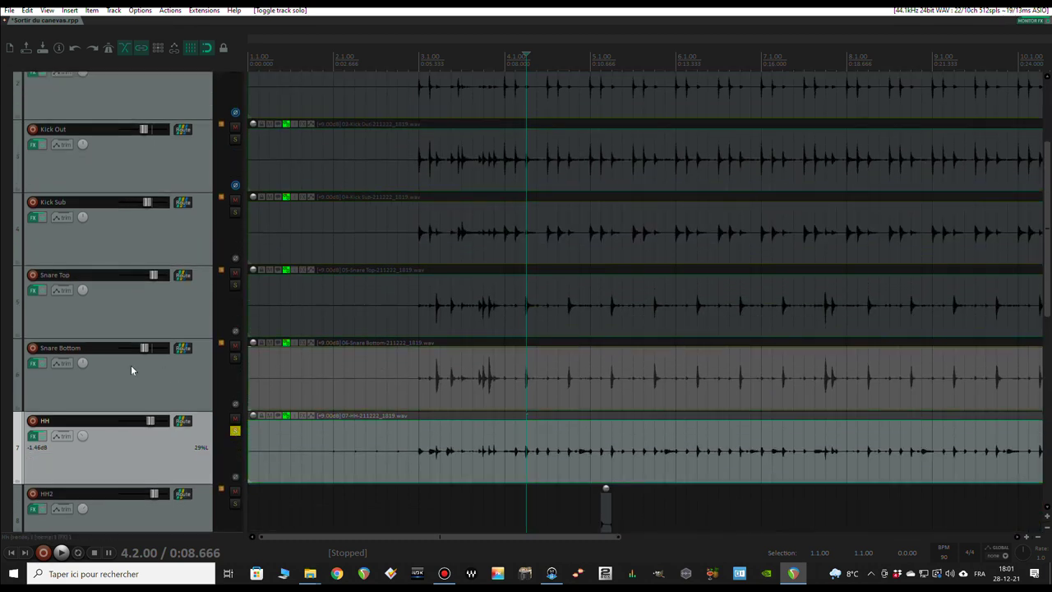
click(34, 436)
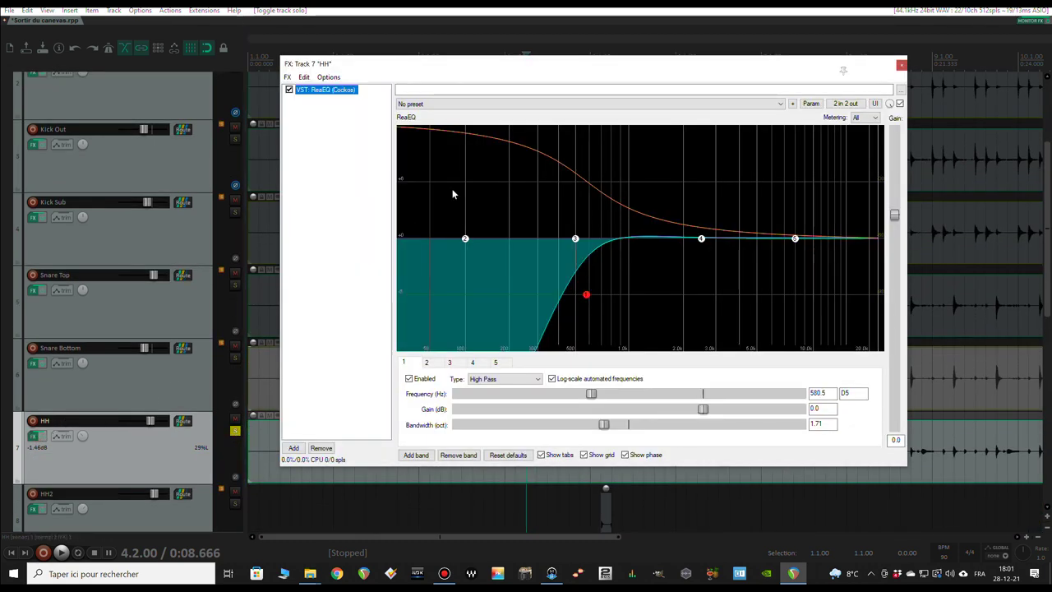
drag(500, 66, 791, 113)
- Audition HH from 4.2.00 while toggling ReaEQ off and on, leaving it enabled and stopping playback
click(578, 137)
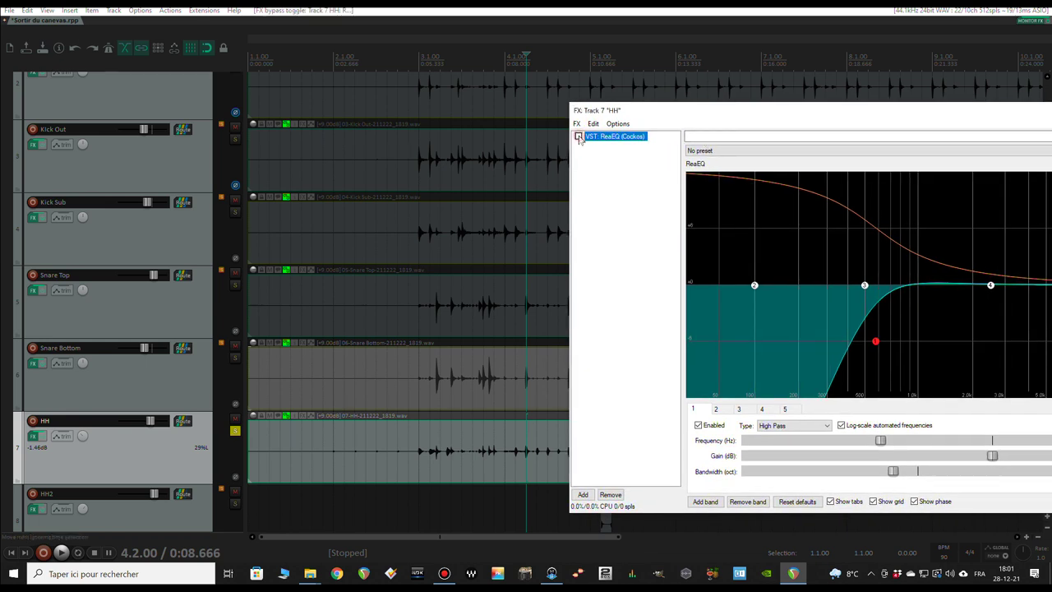
key(space)
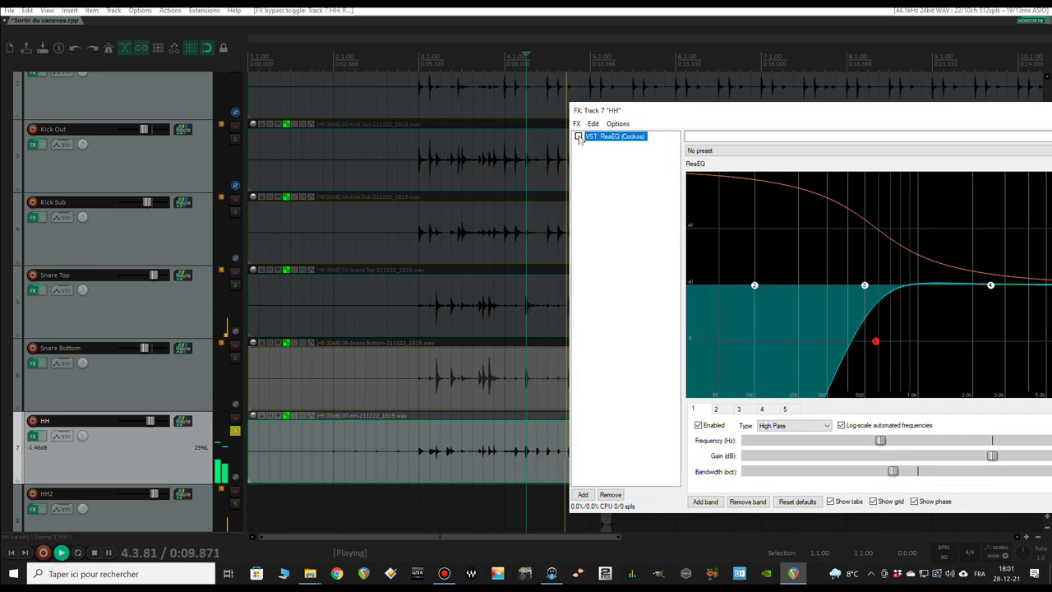
click(579, 136)
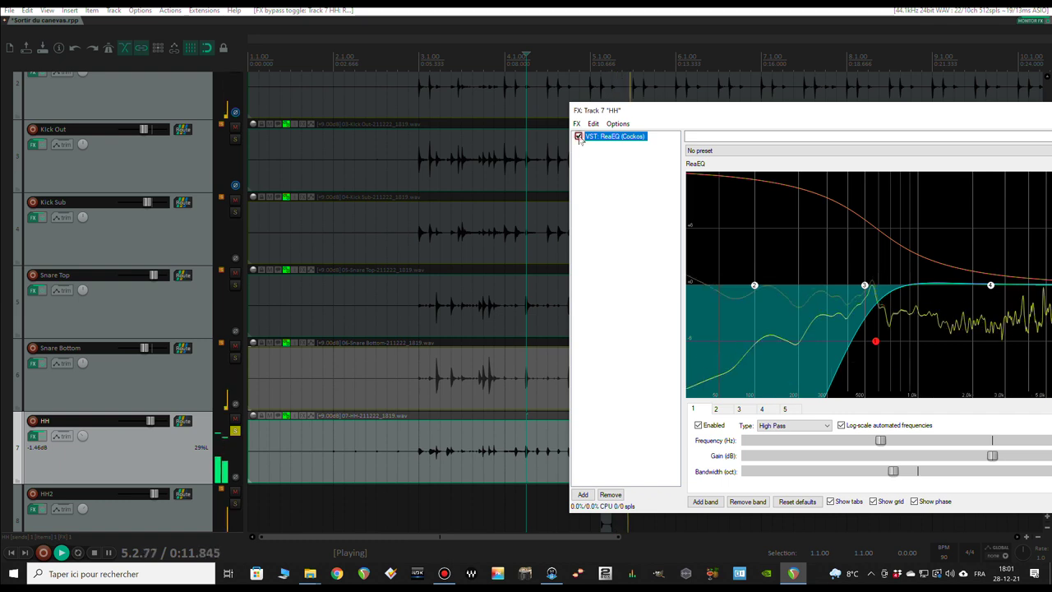
click(578, 137)
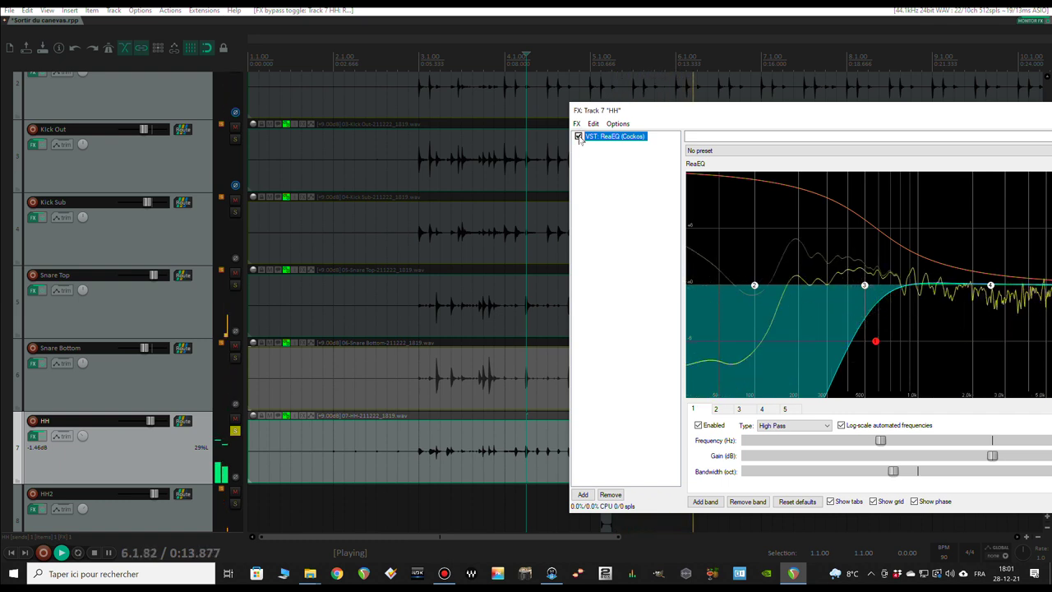
click(578, 136)
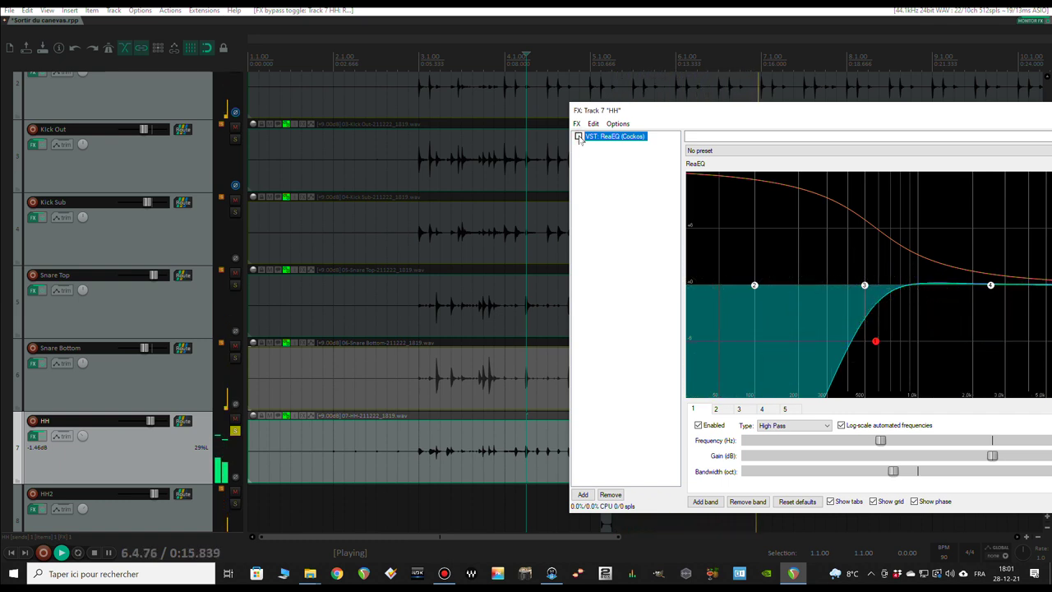
drag(765, 110, 518, 111)
key(space)
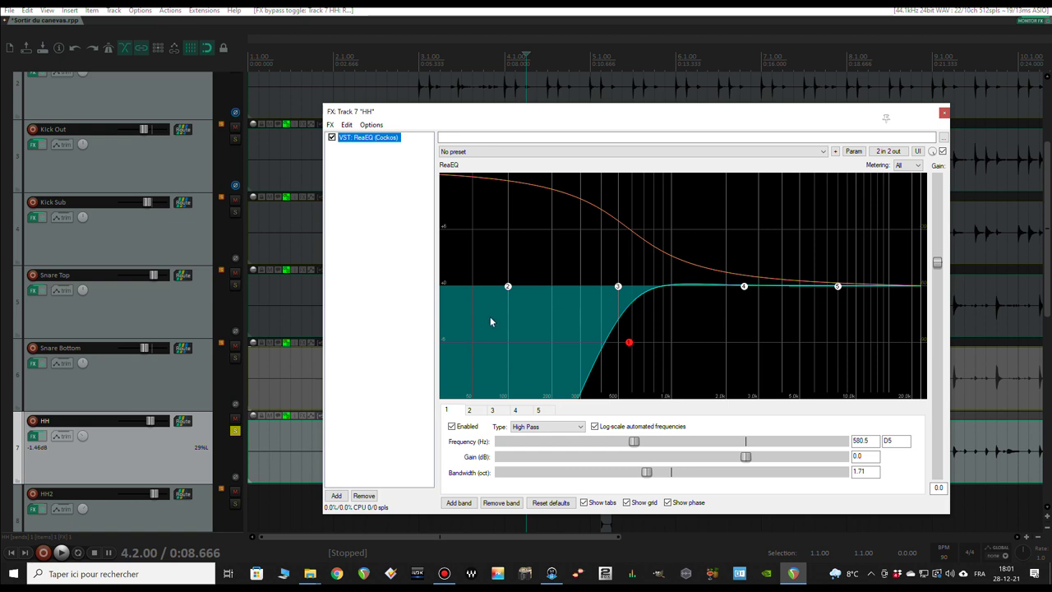
- Close HH's effects window and clear the track's solo
click(945, 112)
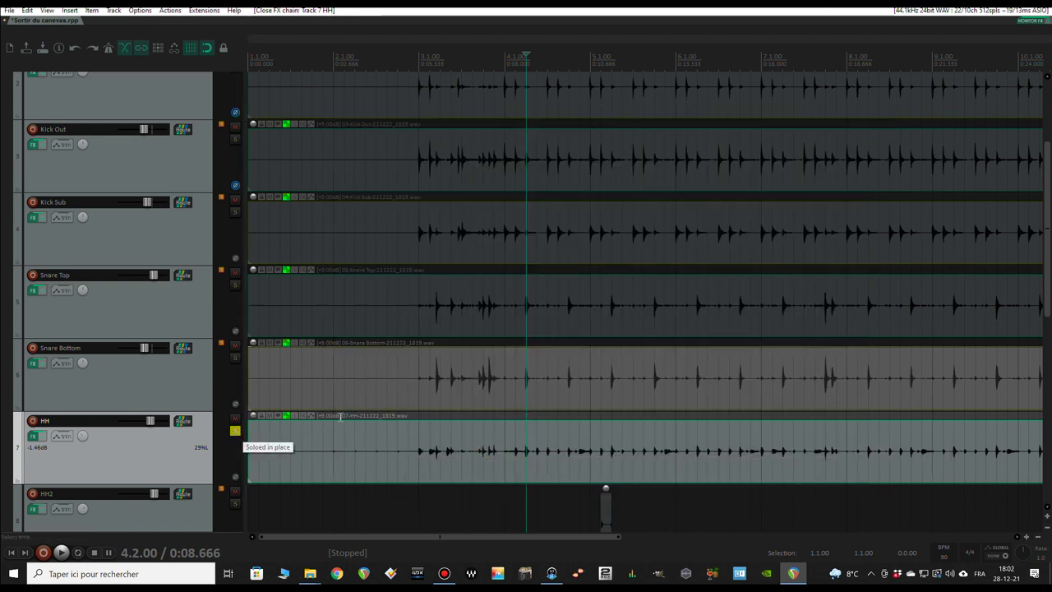
scroll(234, 438, down, 1)
click(236, 359)
scroll(193, 366, down, 1)
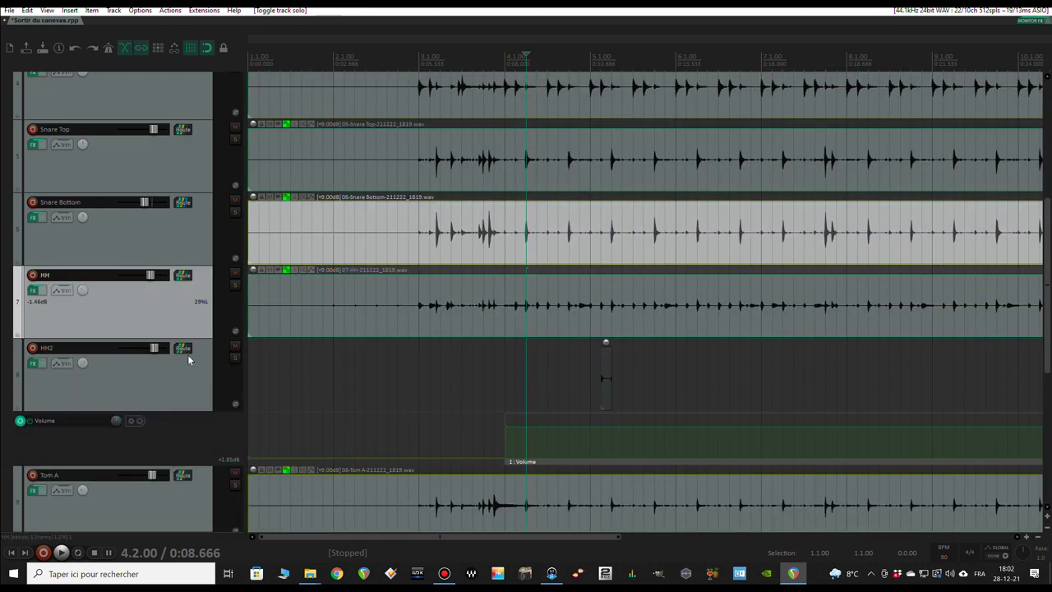
- Select HH and HH2 alternately to compare their volume and pan settings, ending on HH2
click(194, 376)
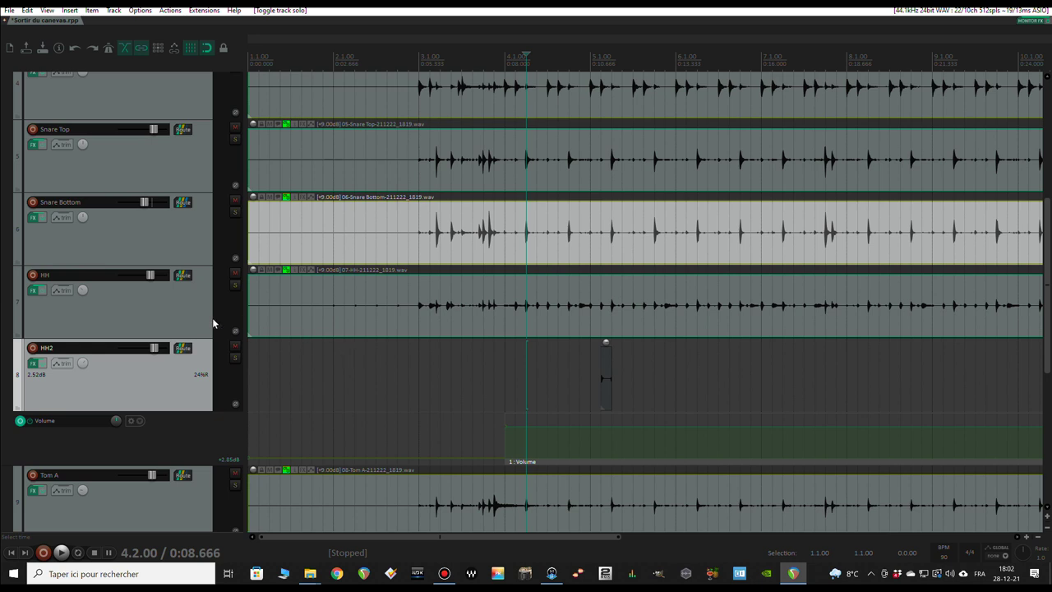
click(182, 310)
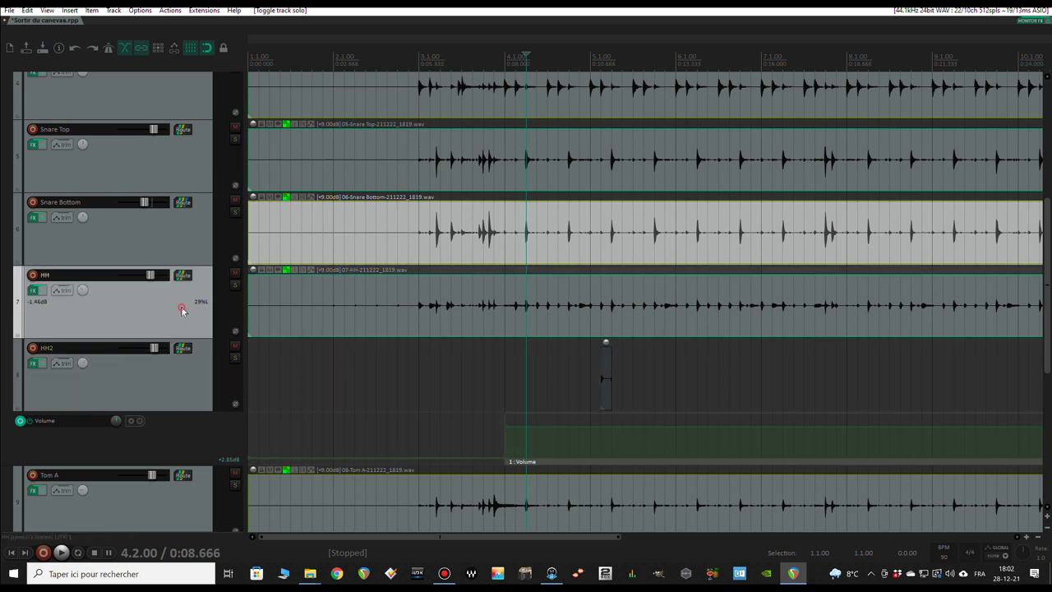
click(183, 376)
click(175, 301)
click(182, 374)
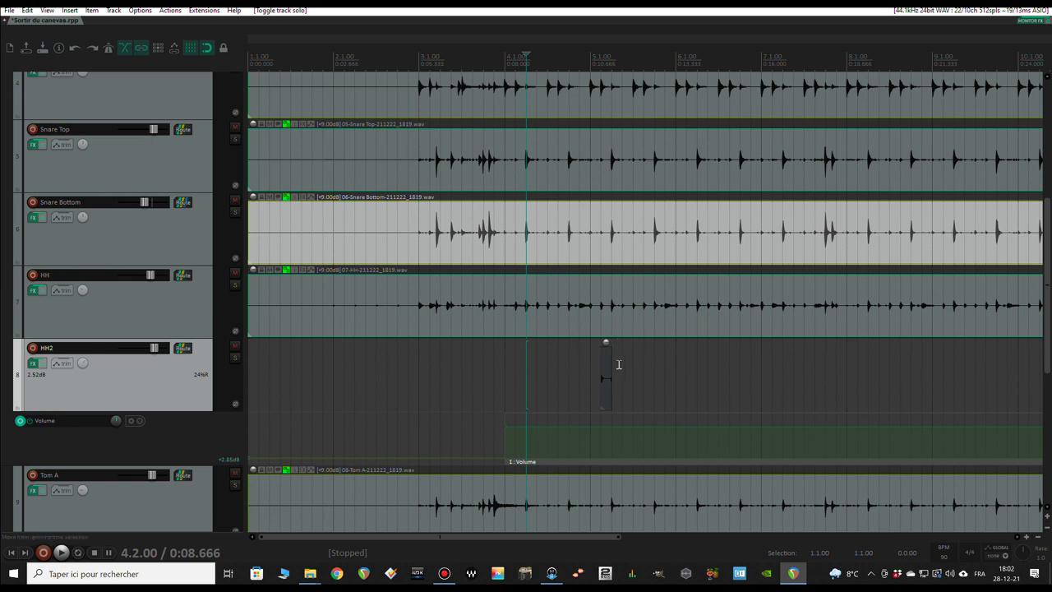
- Bypass the effects chain on HH2 and unmute its media item
scroll(669, 378, up, 3)
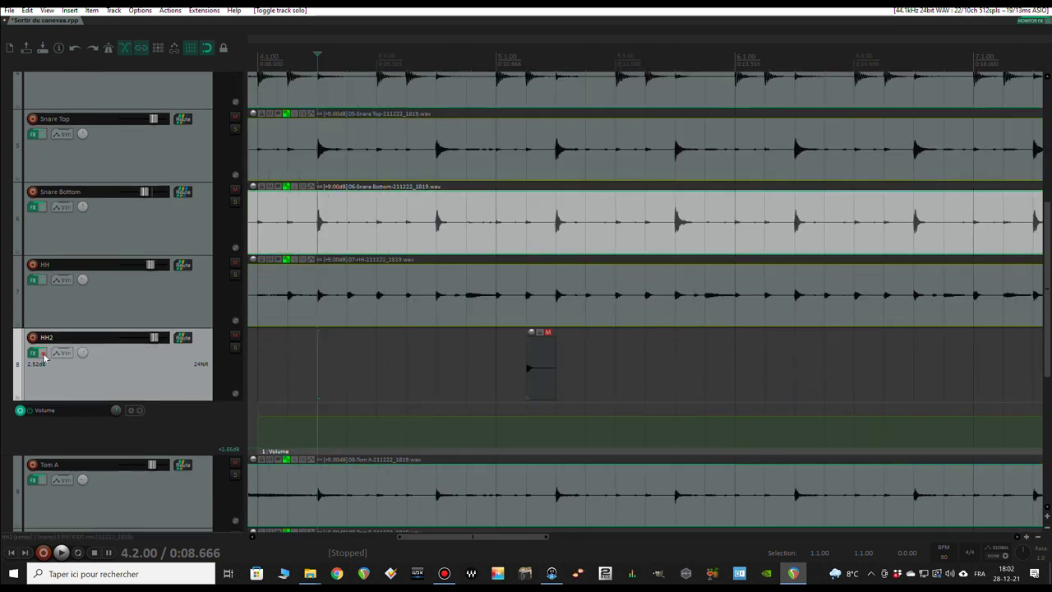
click(43, 353)
click(548, 333)
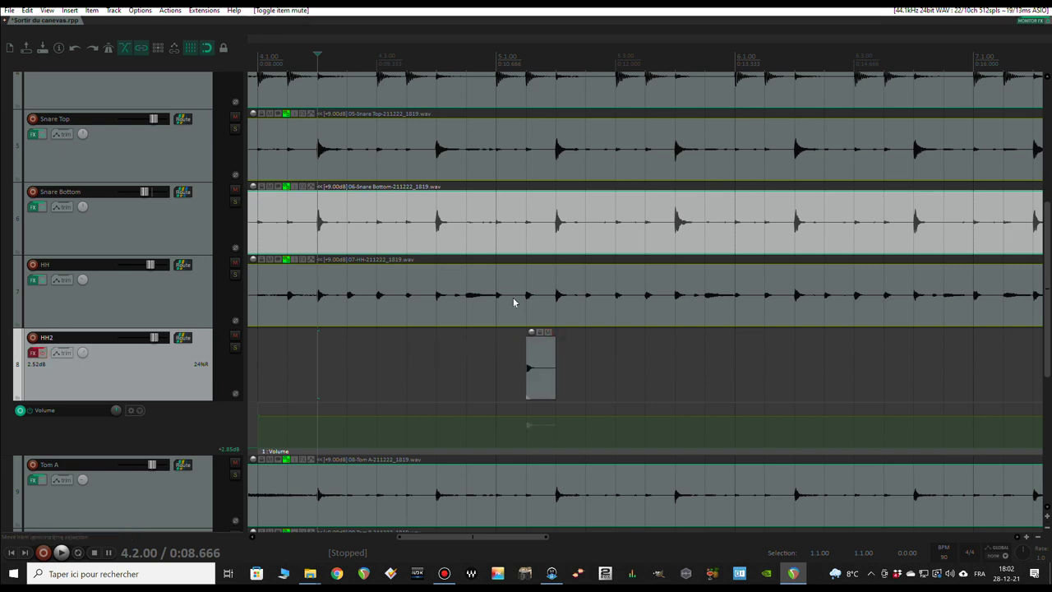
- Solo HH2, place the edit cursor at its media item's start, 5.1.50, and audition the hit
scroll(510, 341, up, 3)
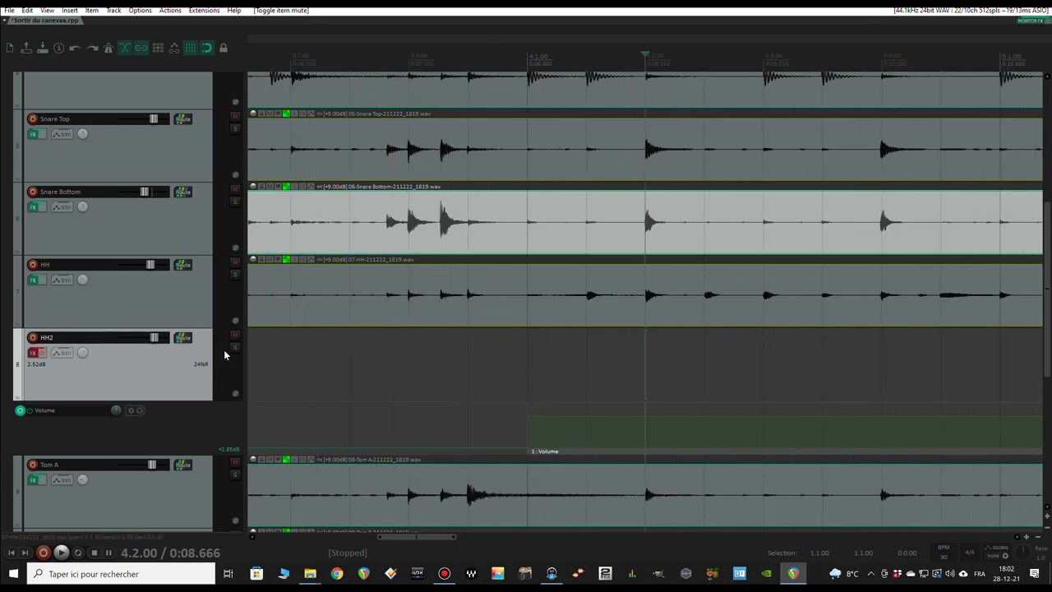
scroll(782, 364, down, 3)
key(F6)
scroll(512, 347, right, 3)
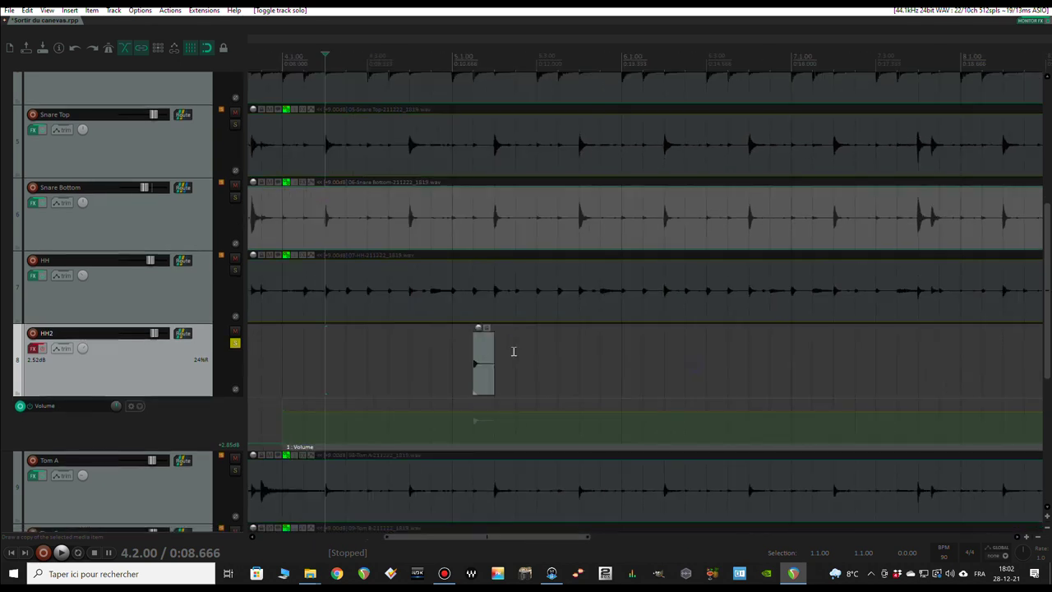
click(465, 69)
scroll(803, 369, up, 2)
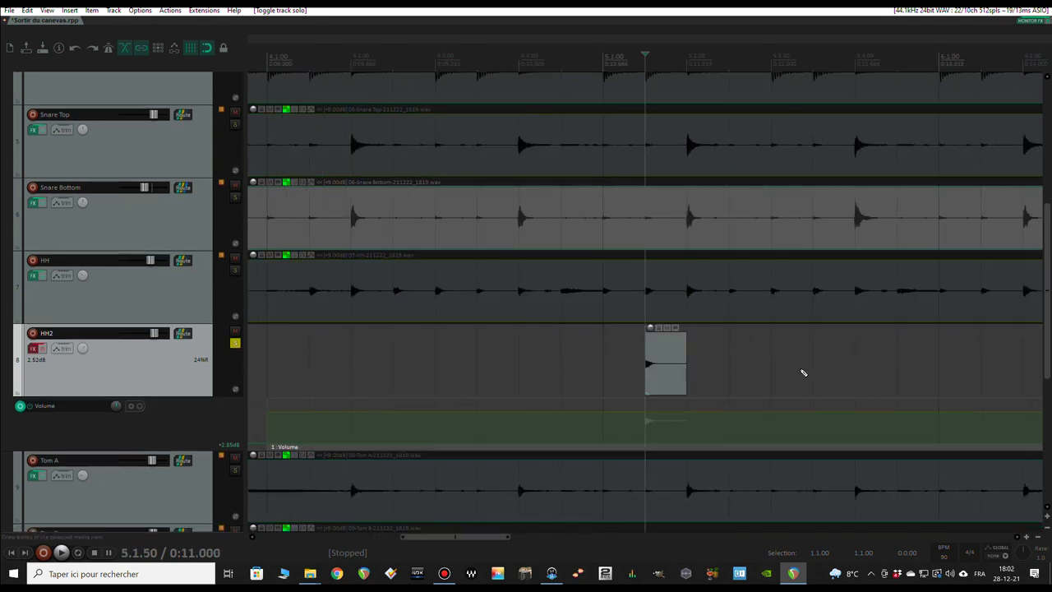
scroll(731, 369, right, 3)
key(space)
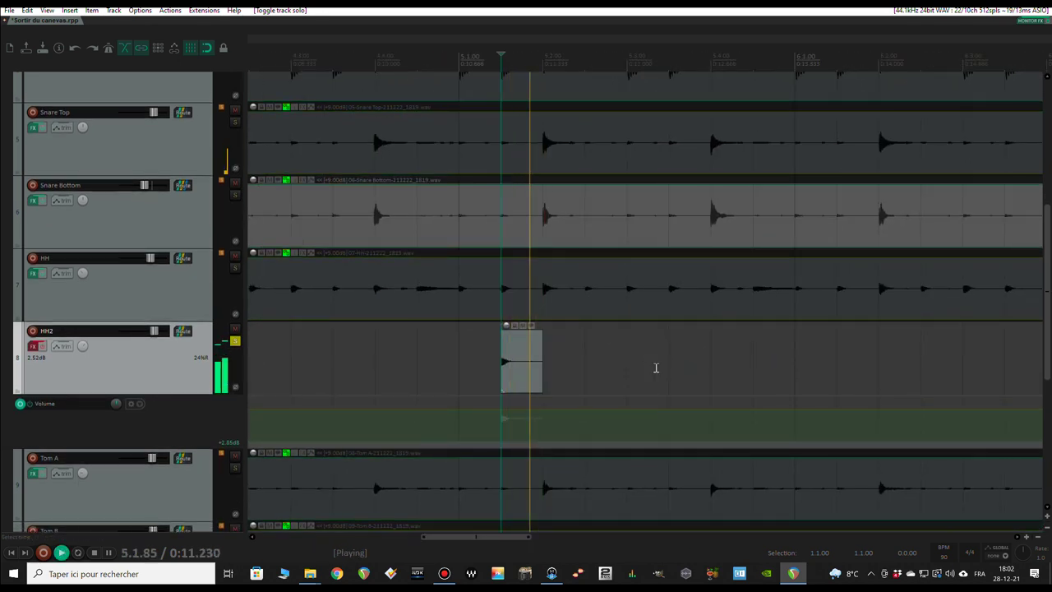
key(space)
- Adjust the end edge of the HH2 media item and audition it again from 5.1.50
mouse_move(543, 379)
mouse_down()
mouse_move(752, 374)
mouse_move(548, 375)
mouse_up()
key(space)
key(space)
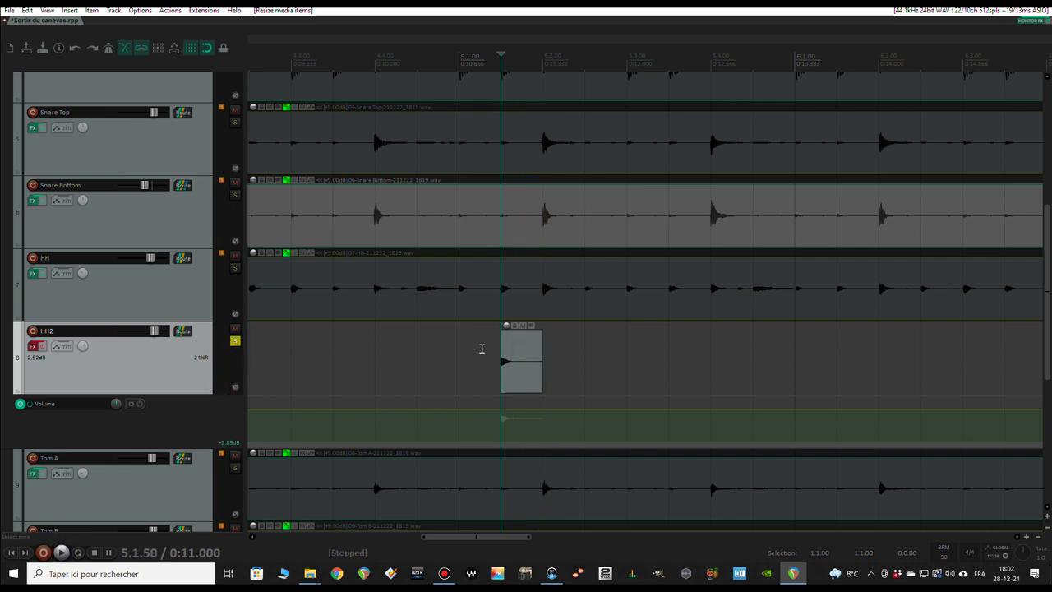
- Mute the short hi-hat item on the HH2 track, enable the track's effects and show its ReaSamplOmatic5000 sampler settings
click(523, 326)
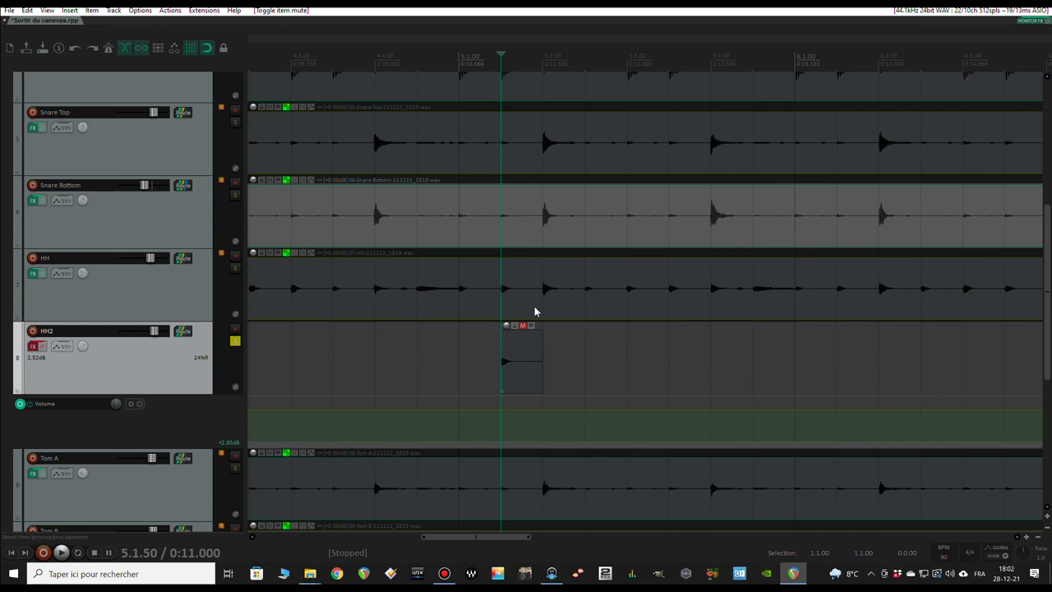
click(33, 346)
click(486, 100)
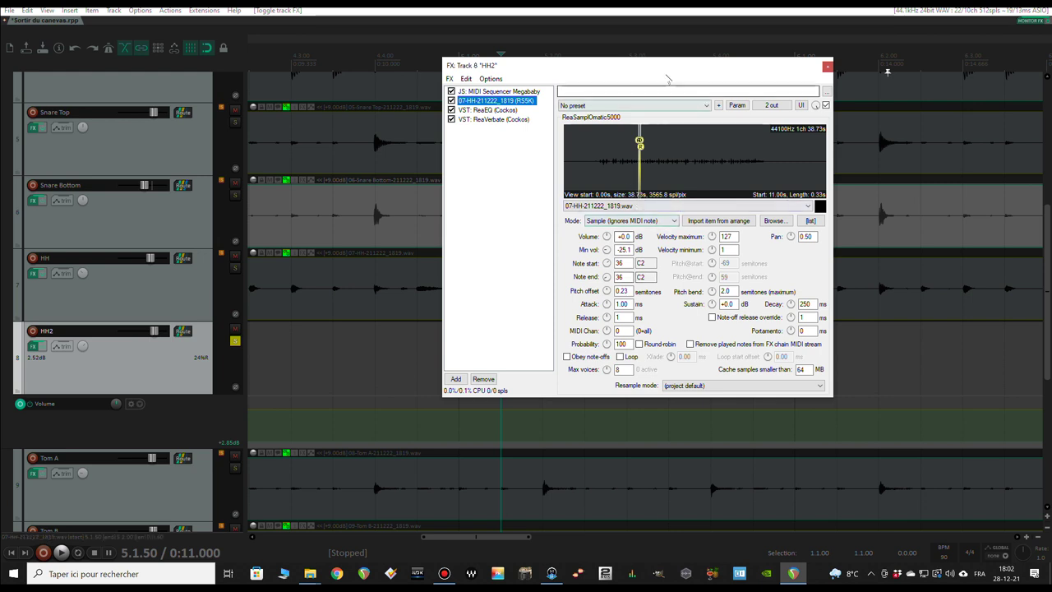
- Enlarge the sampled region in the HH2 sampler's waveform and bypass ReaEQ and ReaVerbate
drag(671, 72, 321, 99)
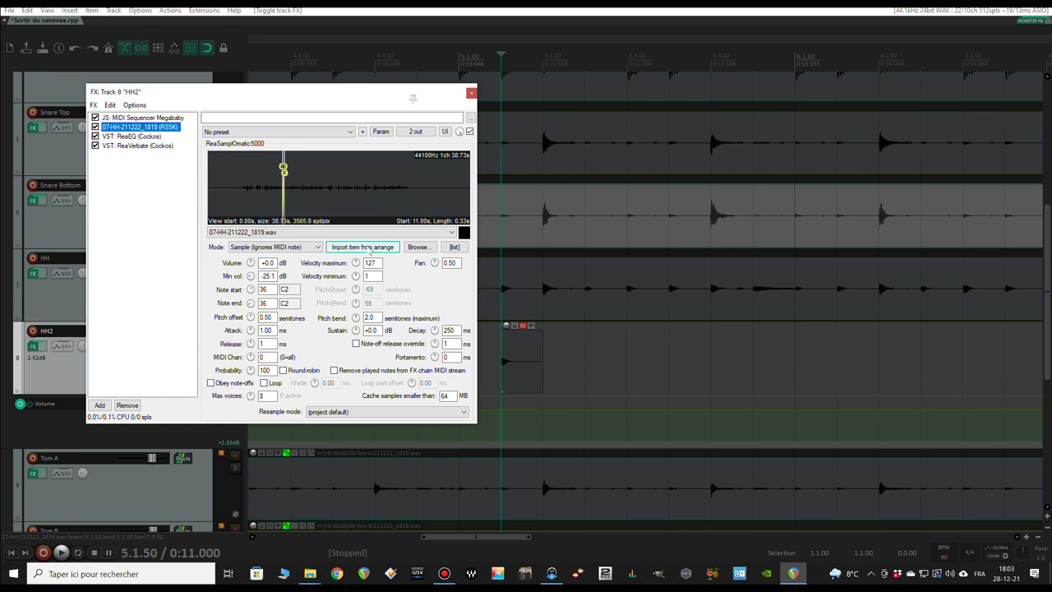
scroll(274, 200, up, 3)
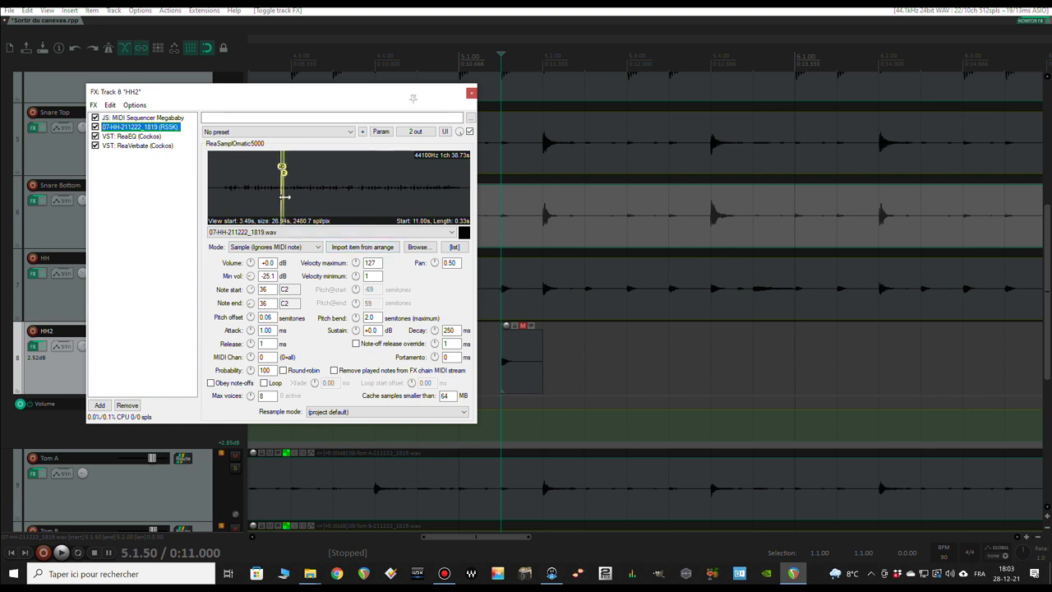
scroll(273, 200, up, 3)
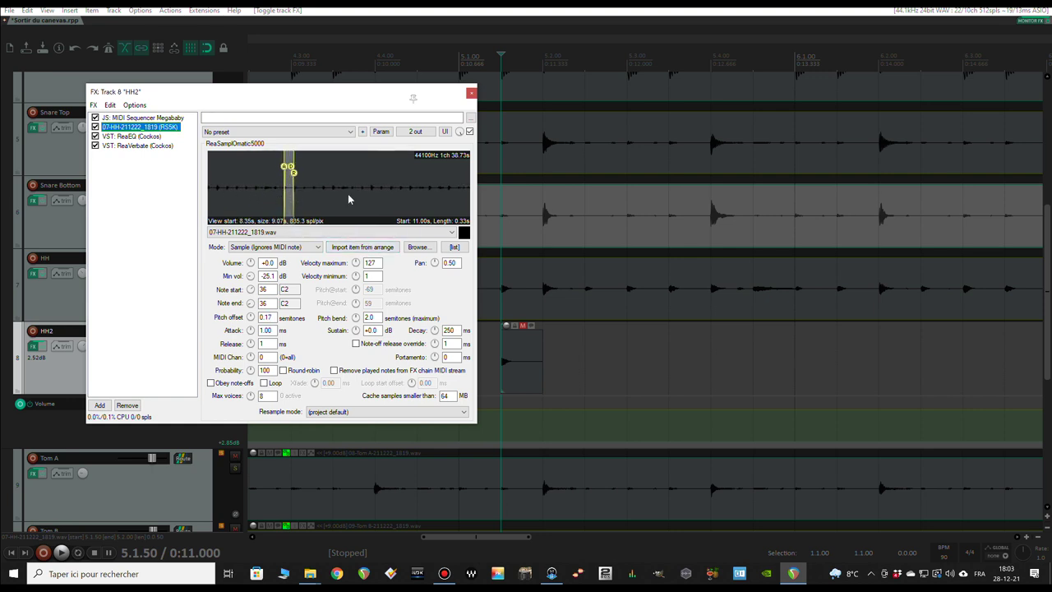
scroll(282, 188, up, 4)
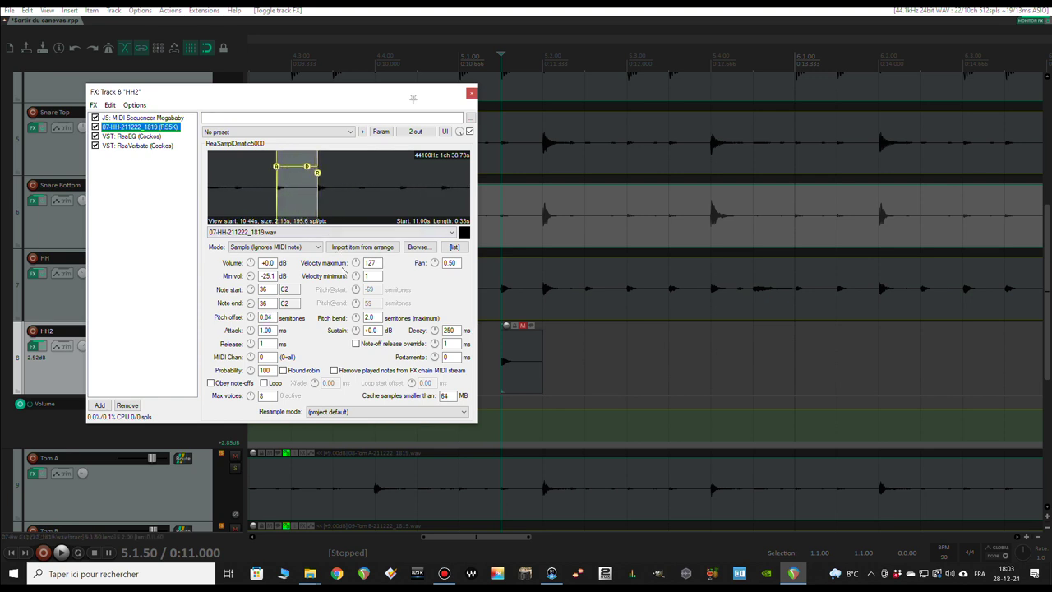
drag(191, 92, 563, 126)
click(321, 157)
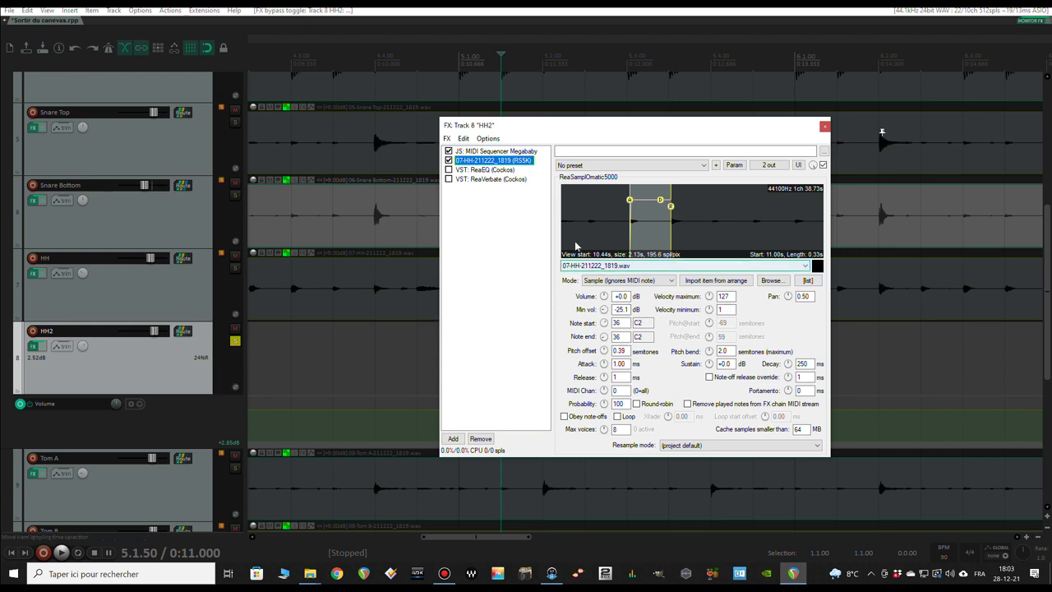
- Set the swing of the HH2 track's MIDI Sequencer Megababy to 0%
click(498, 152)
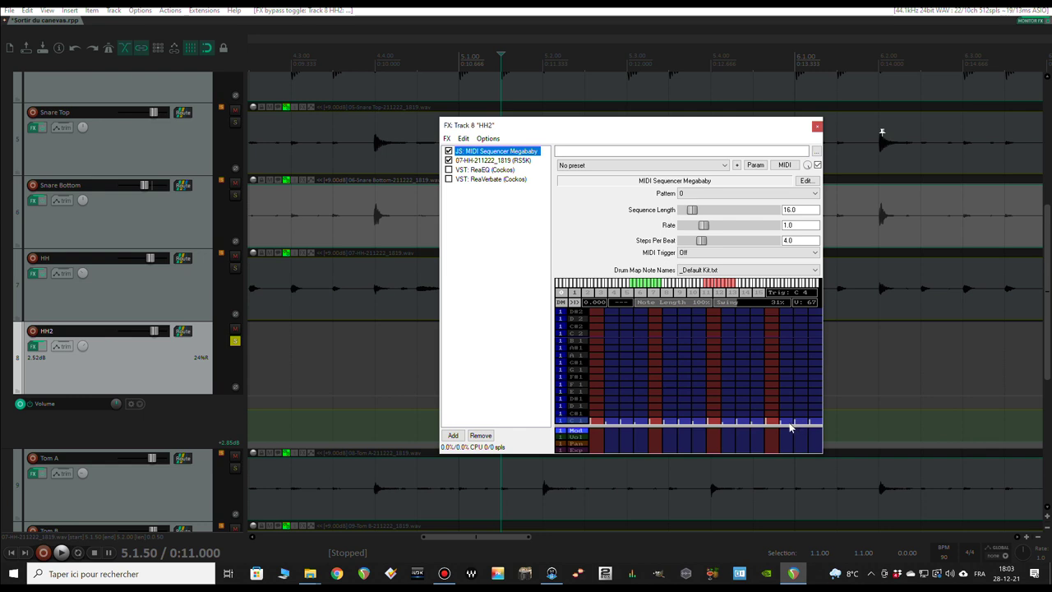
click(526, 160)
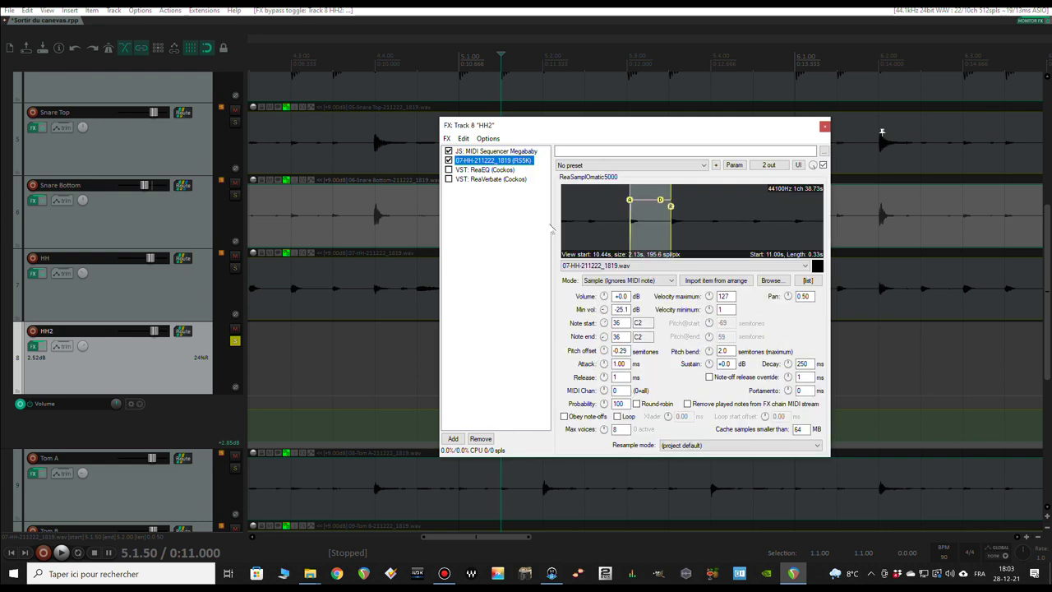
click(493, 151)
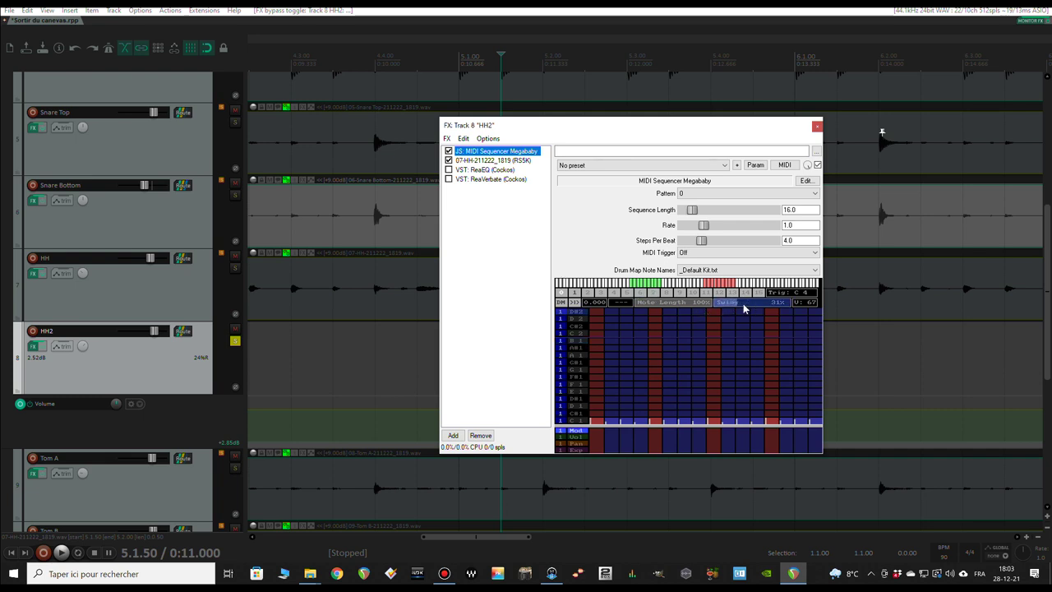
click(235, 267)
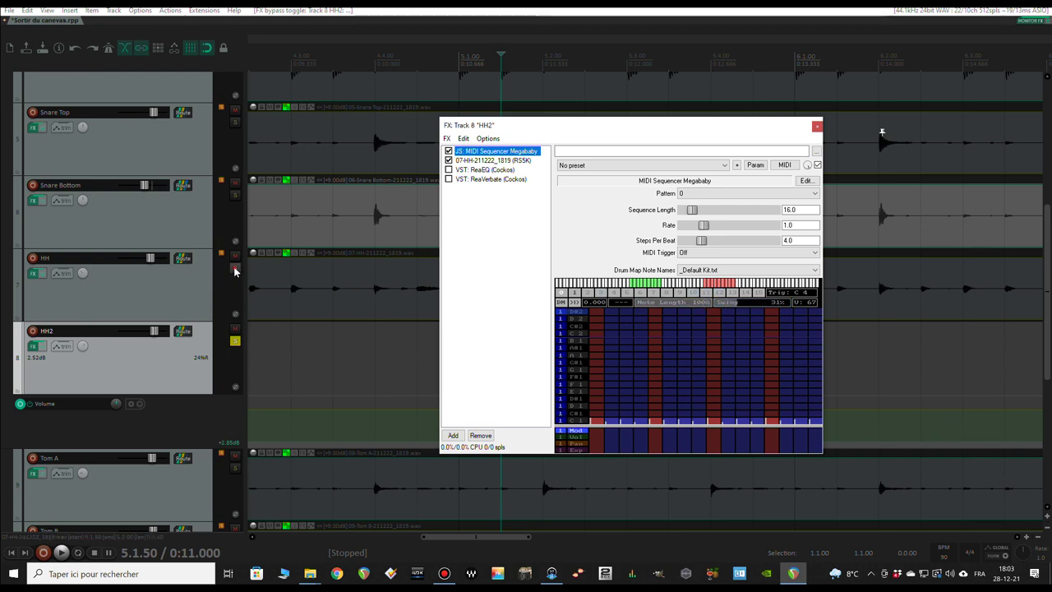
drag(735, 300, 615, 325)
click(236, 268)
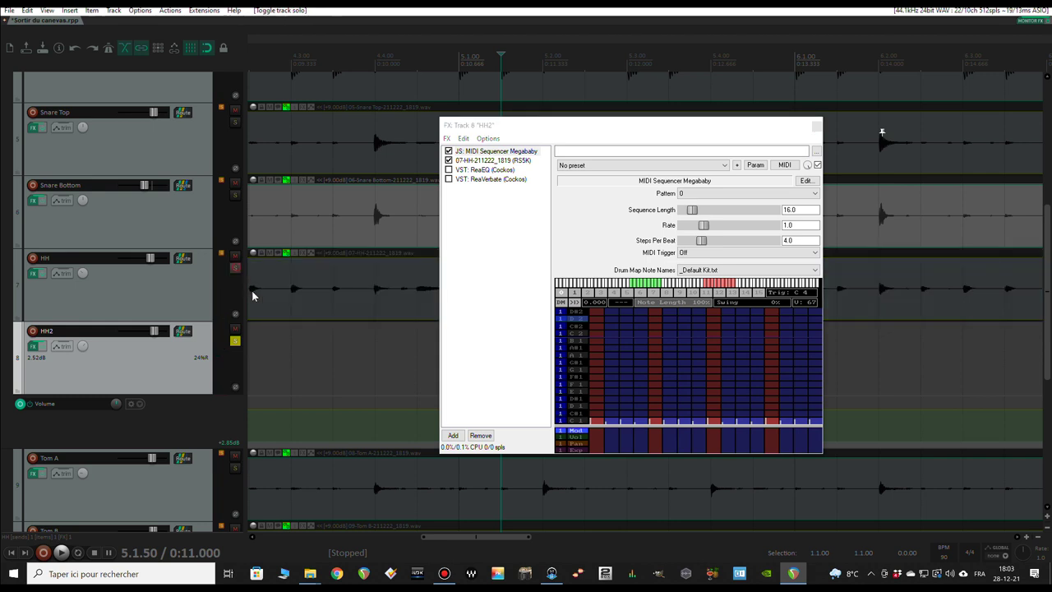
- Play the unswung HH2 sequence on its own and together with the soloed HH track
key(space)
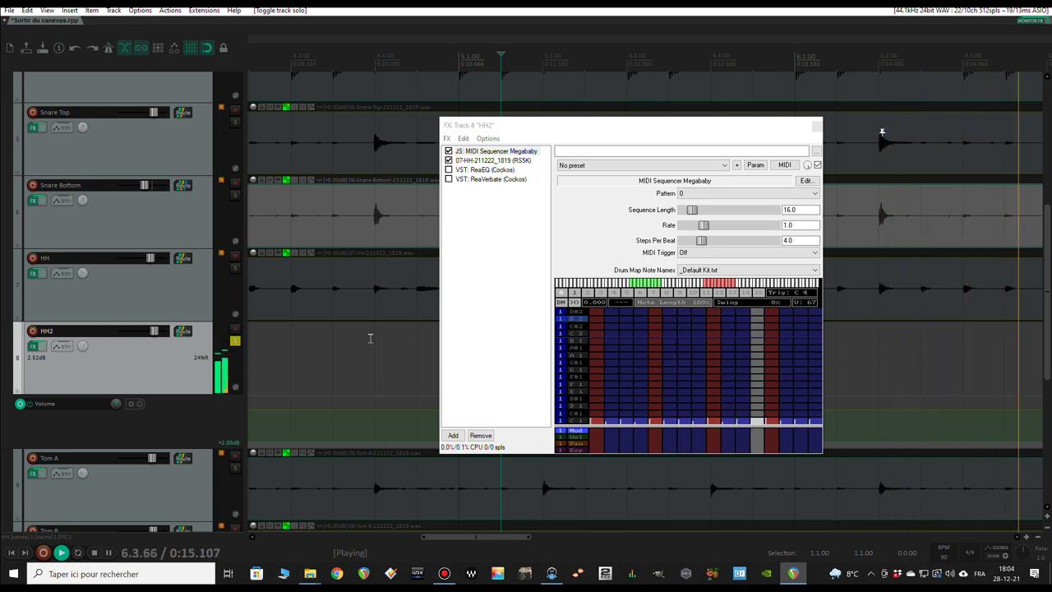
key(space)
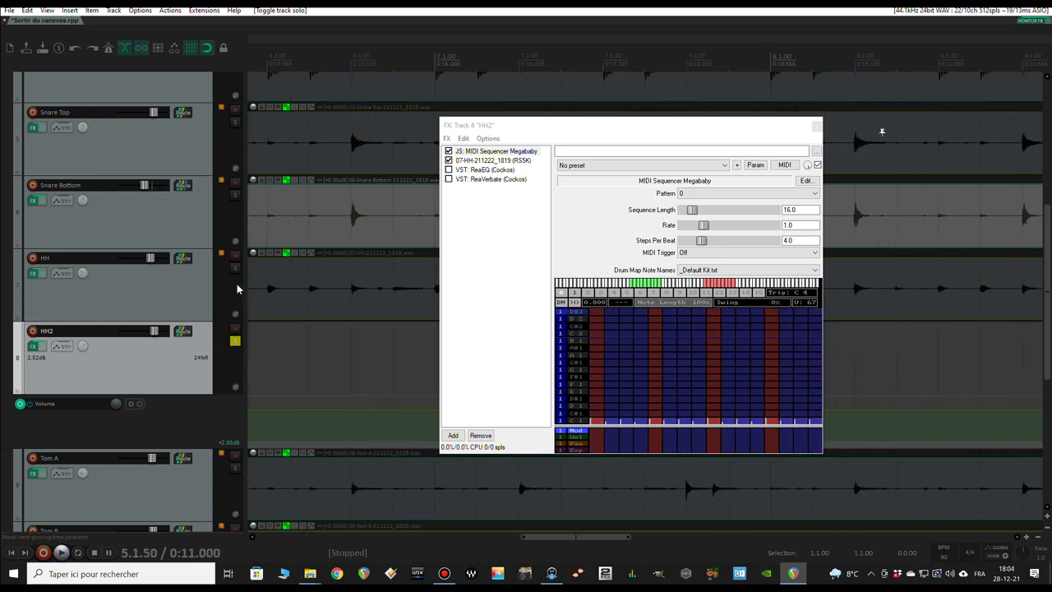
key(space)
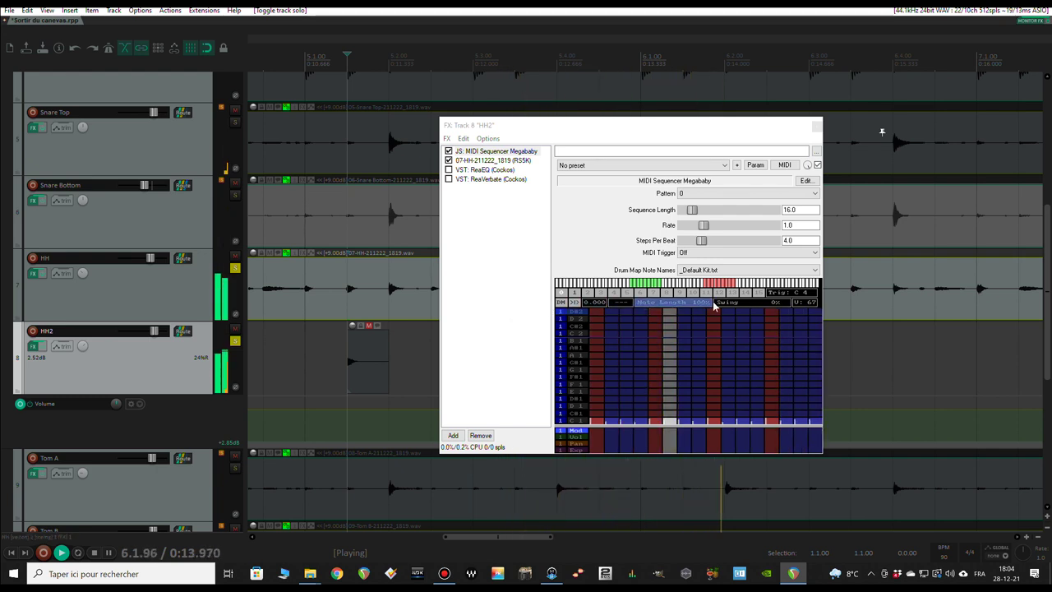
key(space)
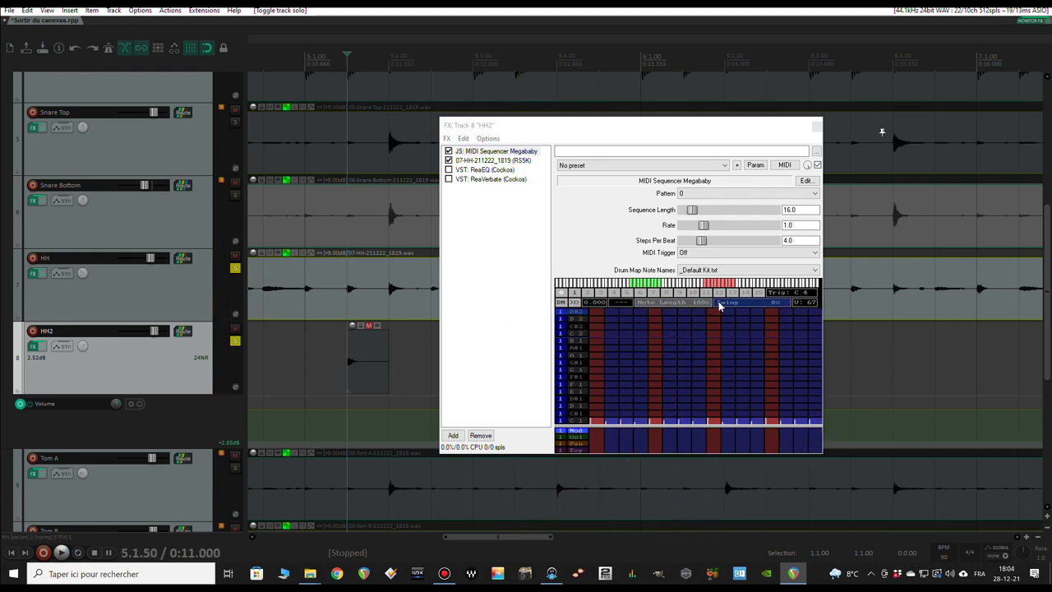
- Raise the MIDI sequencer's swing to 31% while comparing HH2 with the HH track during playback
drag(718, 301, 725, 302)
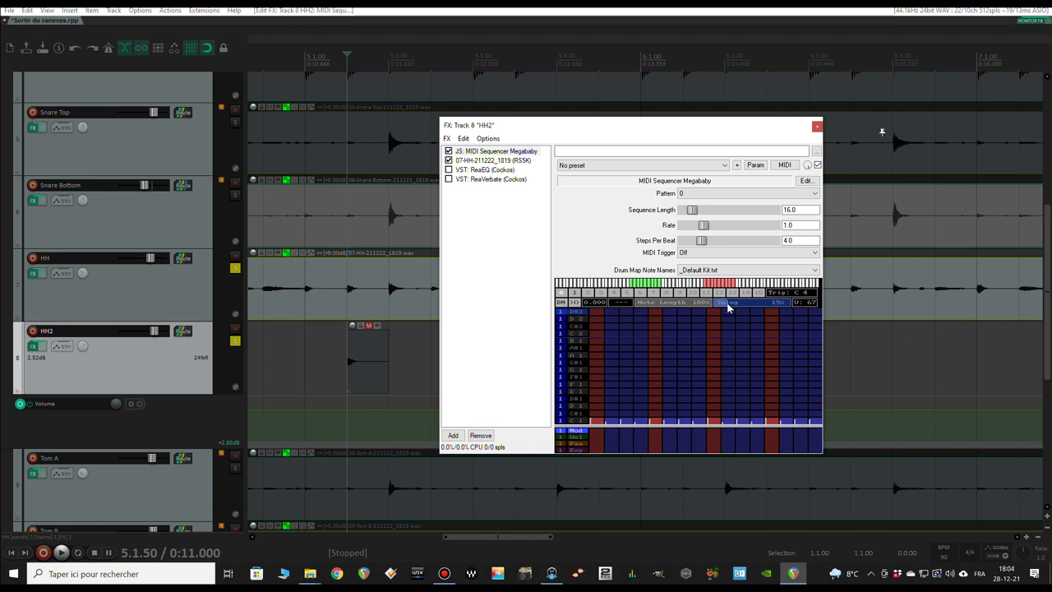
key(space)
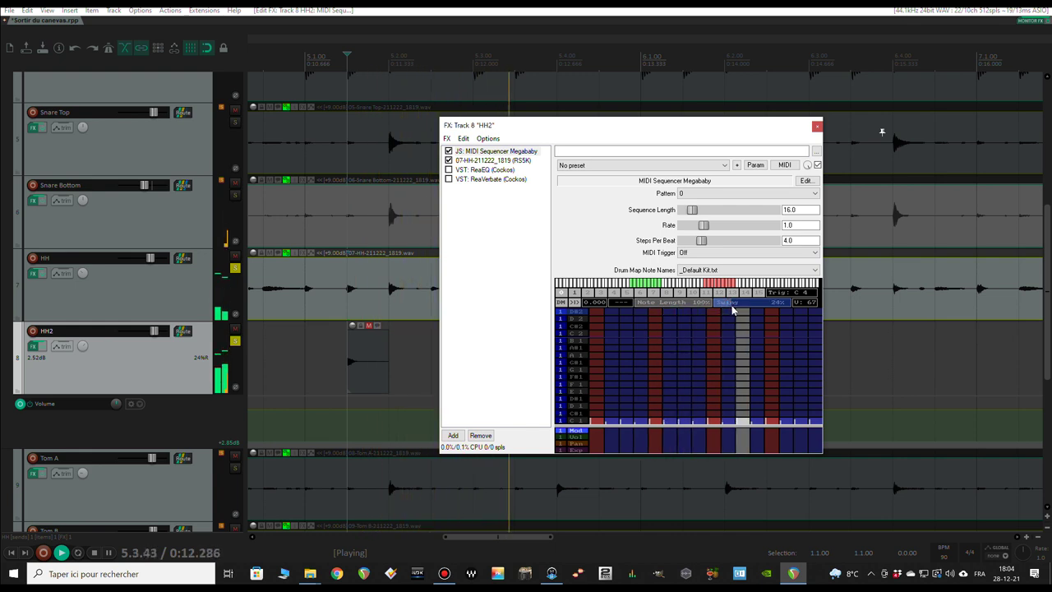
drag(729, 304, 737, 312)
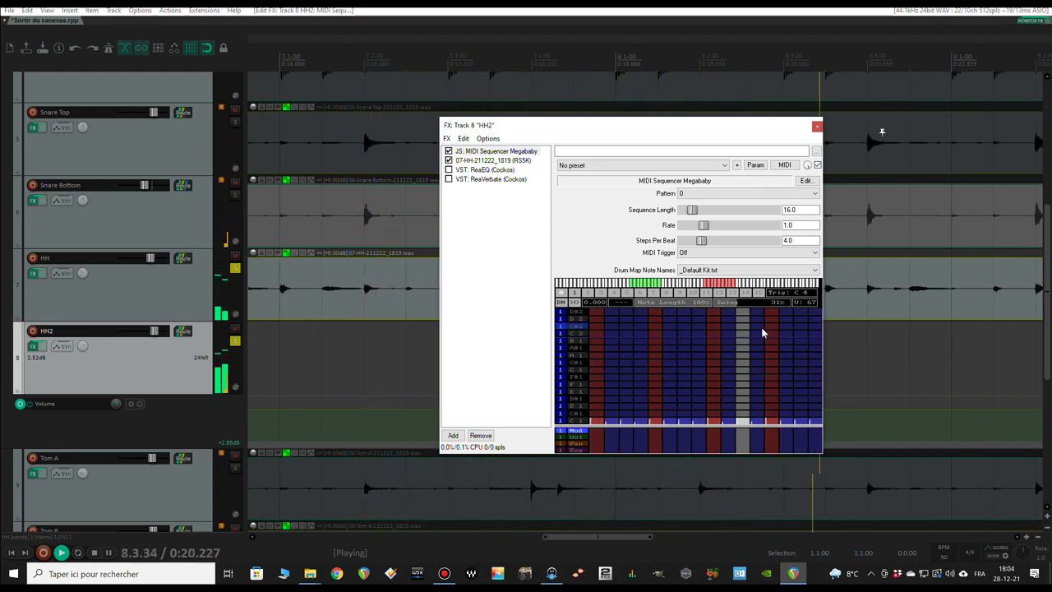
key(space)
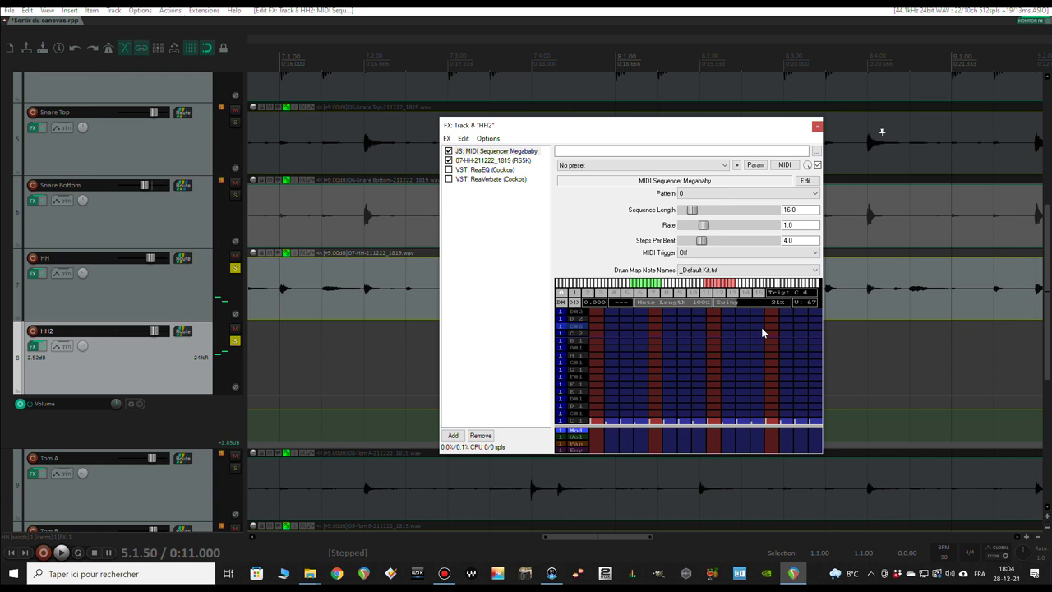
- Unsolo the HH track and play the swung HH2 sequence alone
click(235, 267)
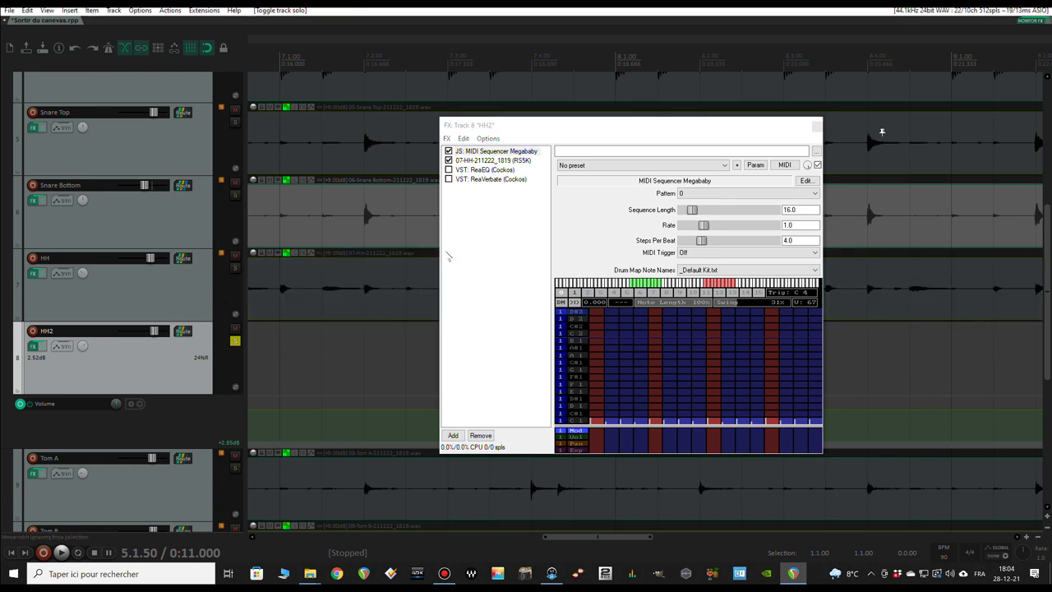
scroll(565, 321, up, 3)
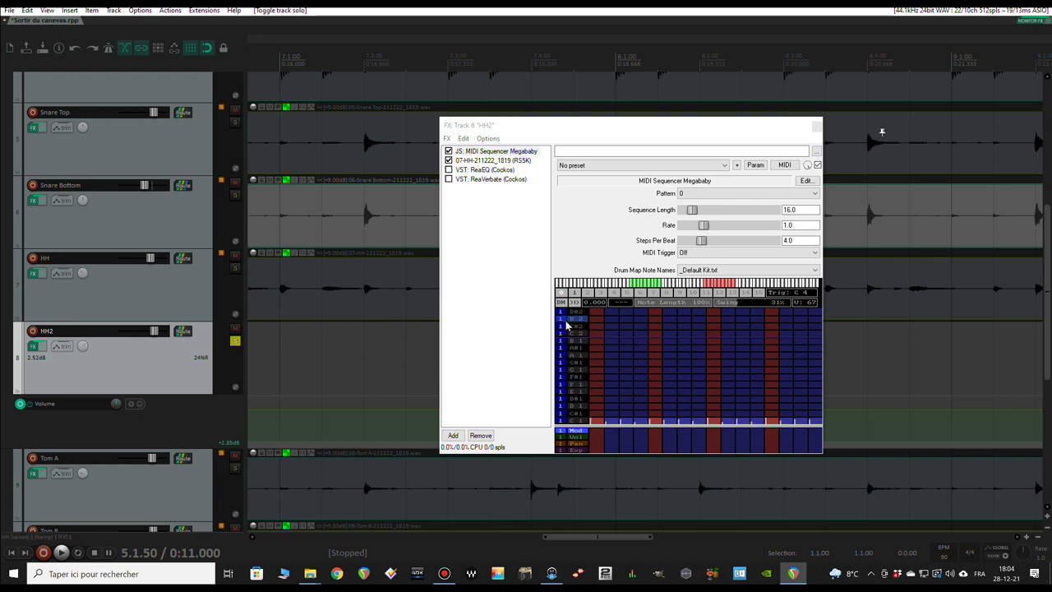
key(space)
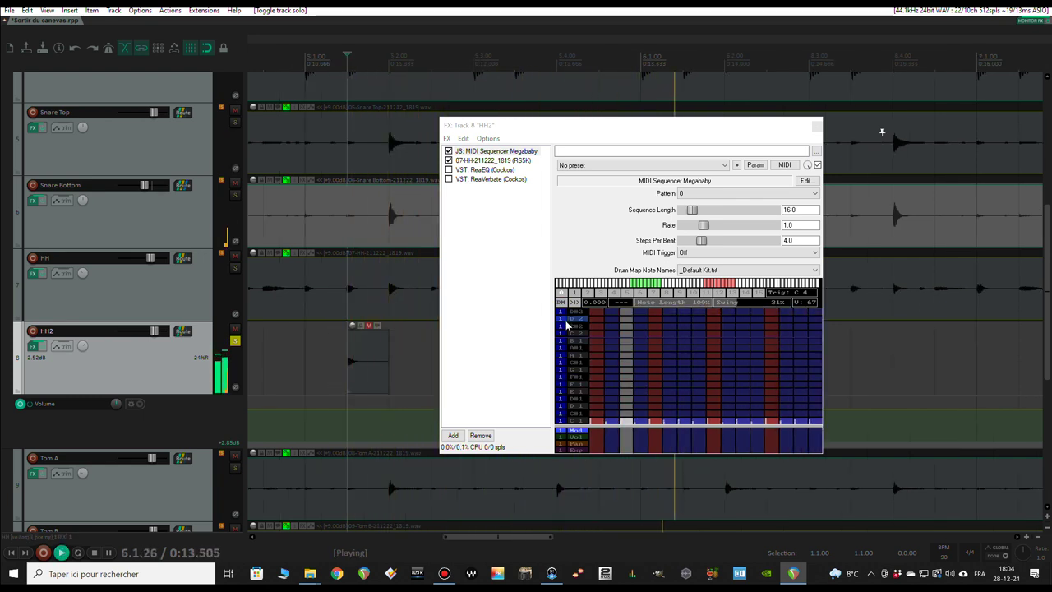
key(space)
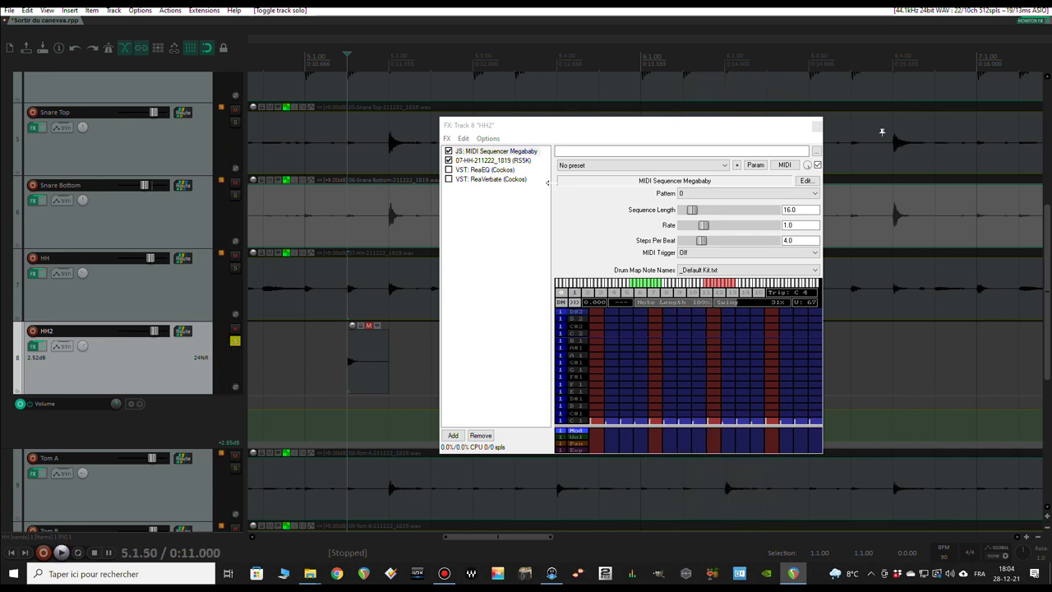
- Open the parameter modulation settings for the Pitch adjust parameter of the HH2 sampler
click(474, 160)
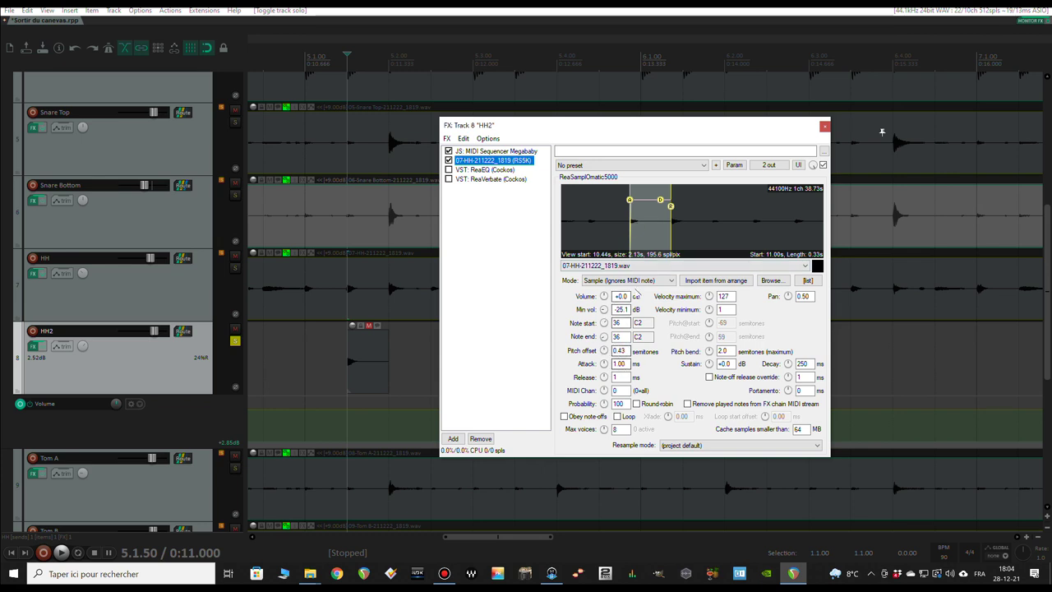
click(734, 164)
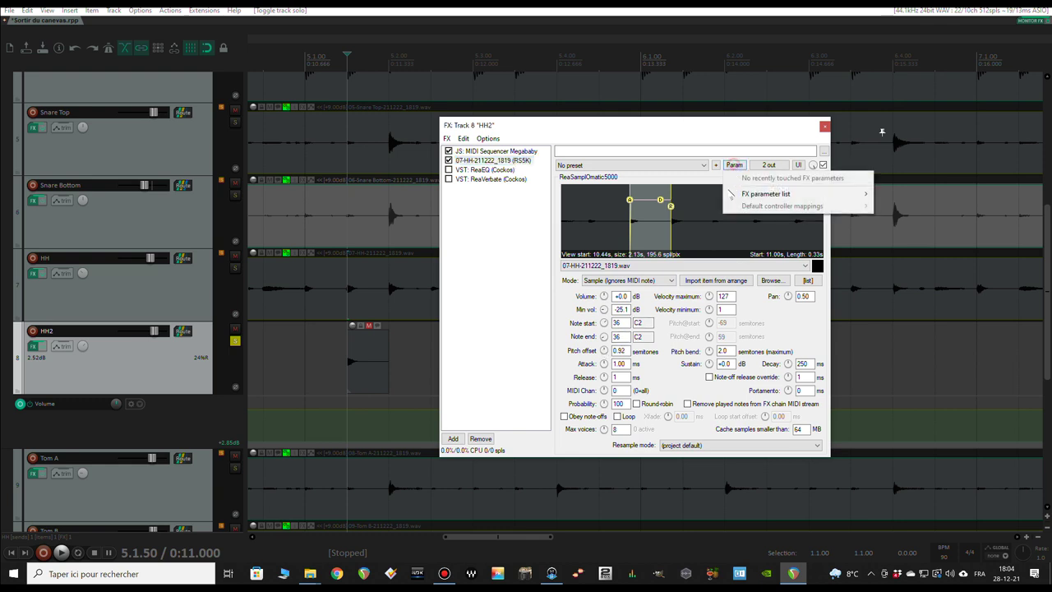
mouse_move(764, 197)
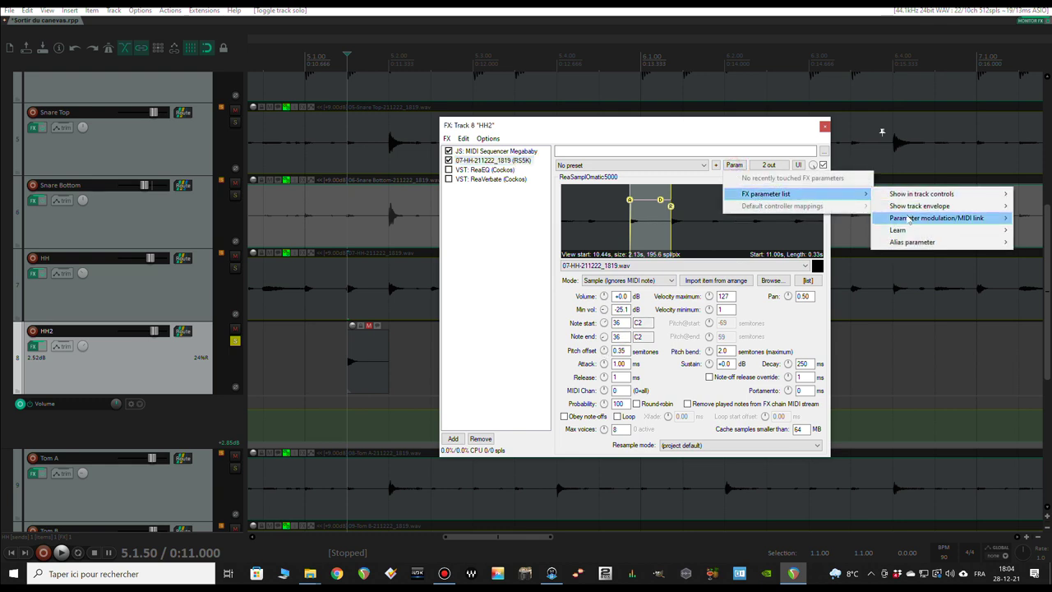
click(777, 371)
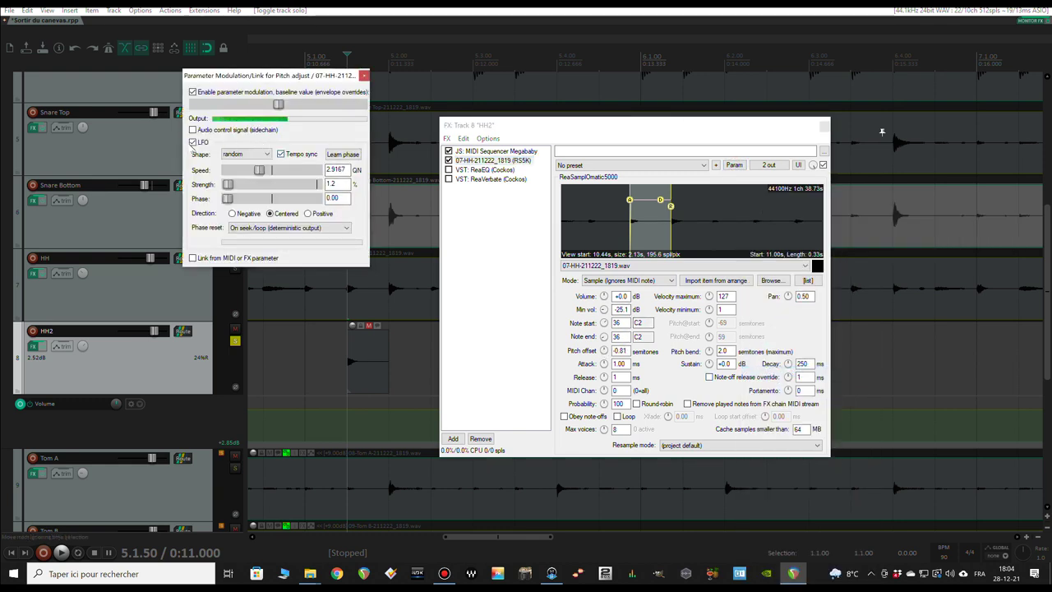
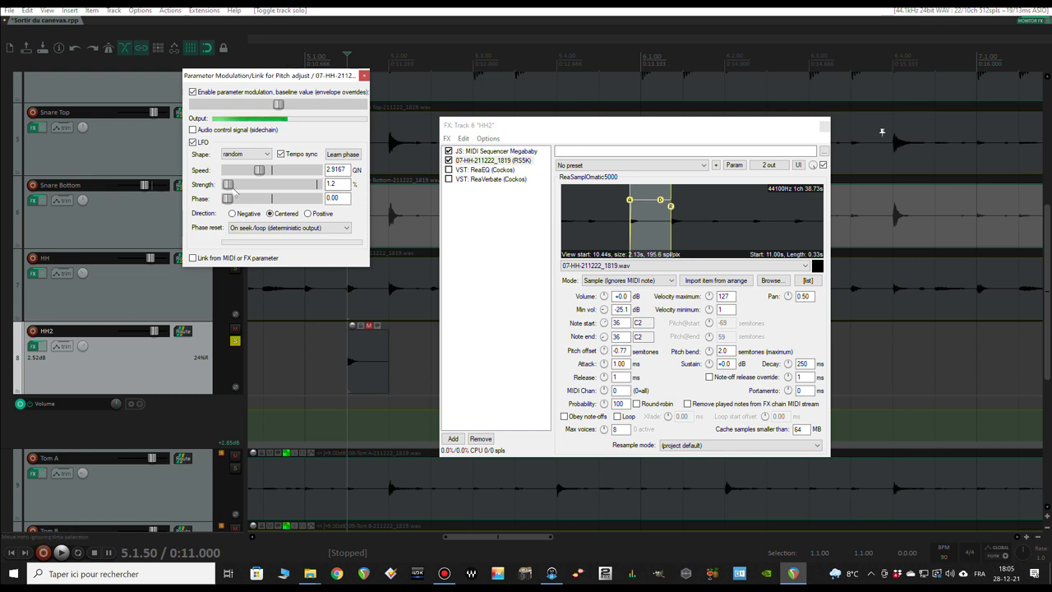
- Try the random pitch LFO at 100% strength and listen to it on HH2
drag(227, 184, 321, 184)
key(space)
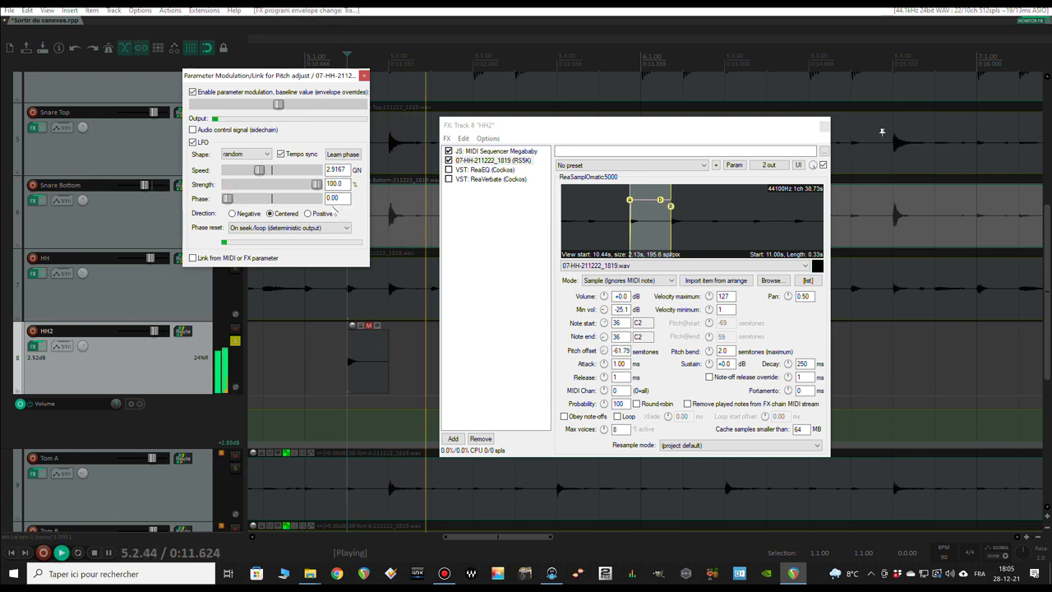
key(space)
- Set the pitch LFO's strength to 1.2% and play HH2 to check the subtle pitch variation
drag(317, 184, 234, 184)
double_click(336, 184)
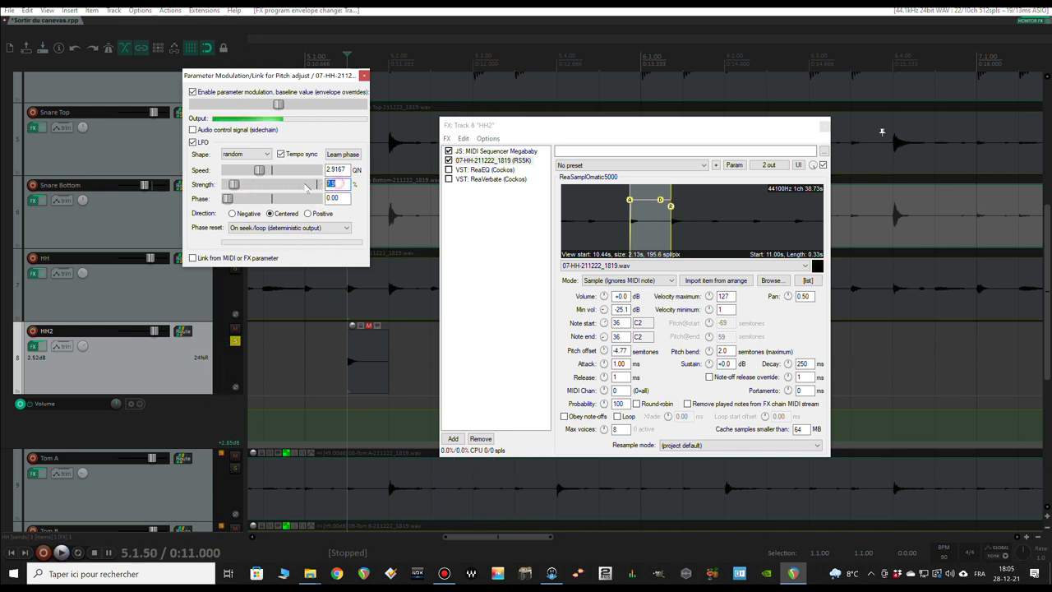
text(1.2)
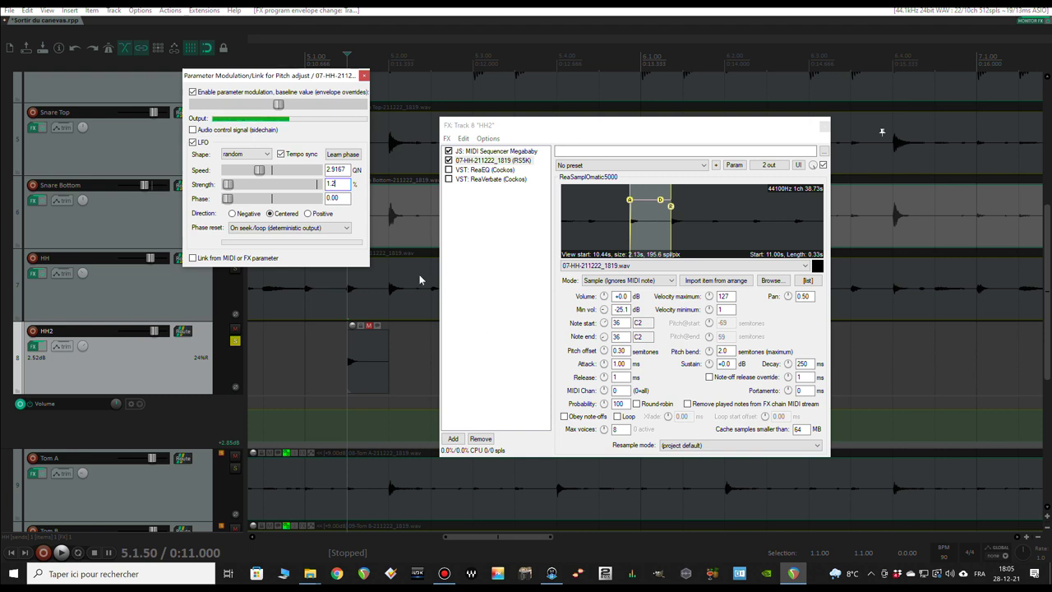
click(374, 320)
key(space)
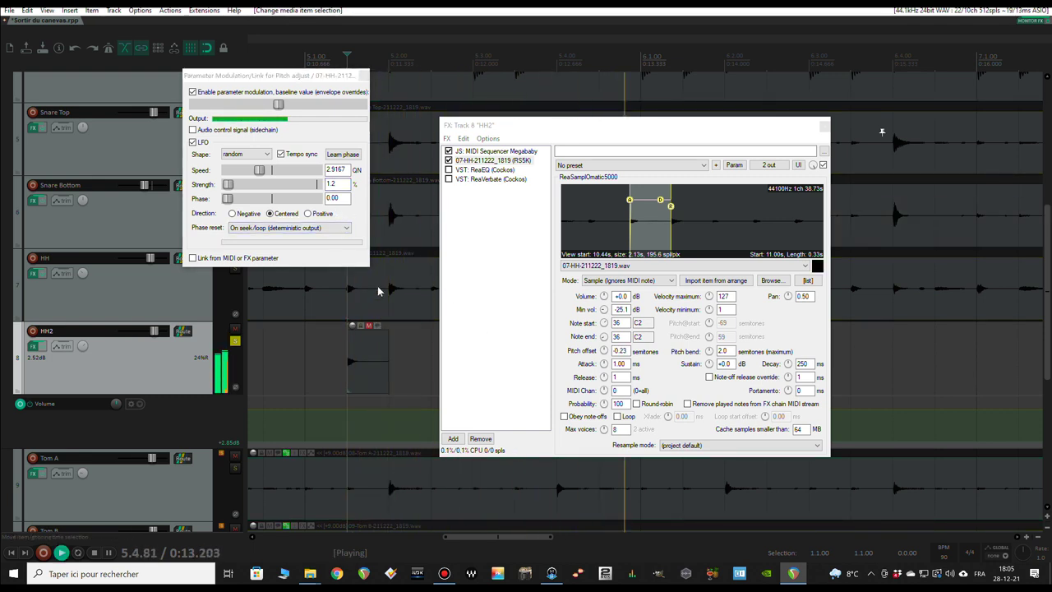
key(space)
- Close the pitch modulation settings, enable ReaEQ on HH2 and play the track with its high-pass filter displayed
click(364, 75)
click(448, 169)
click(481, 170)
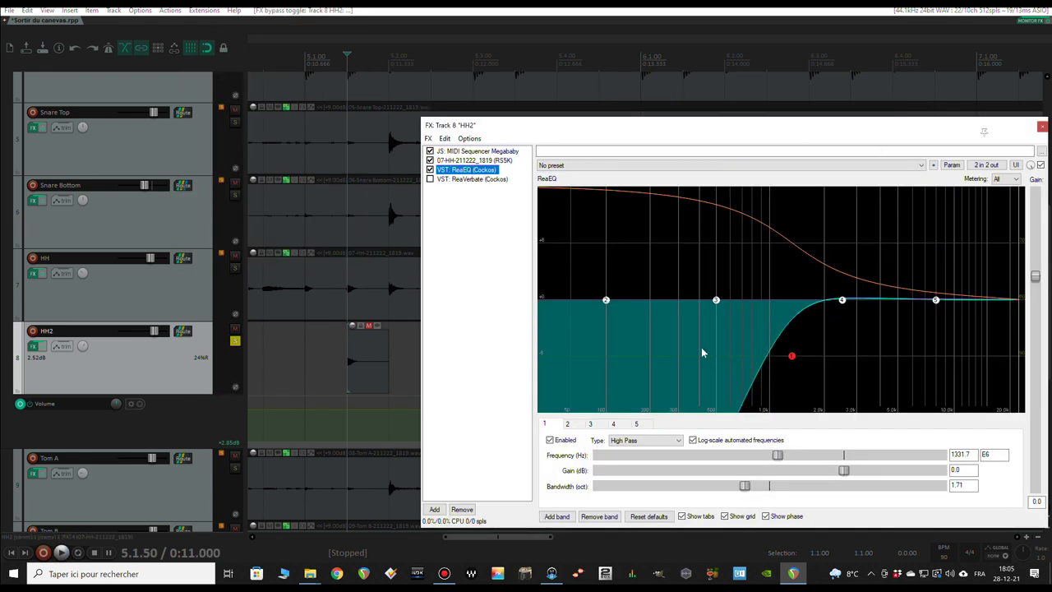
key(space)
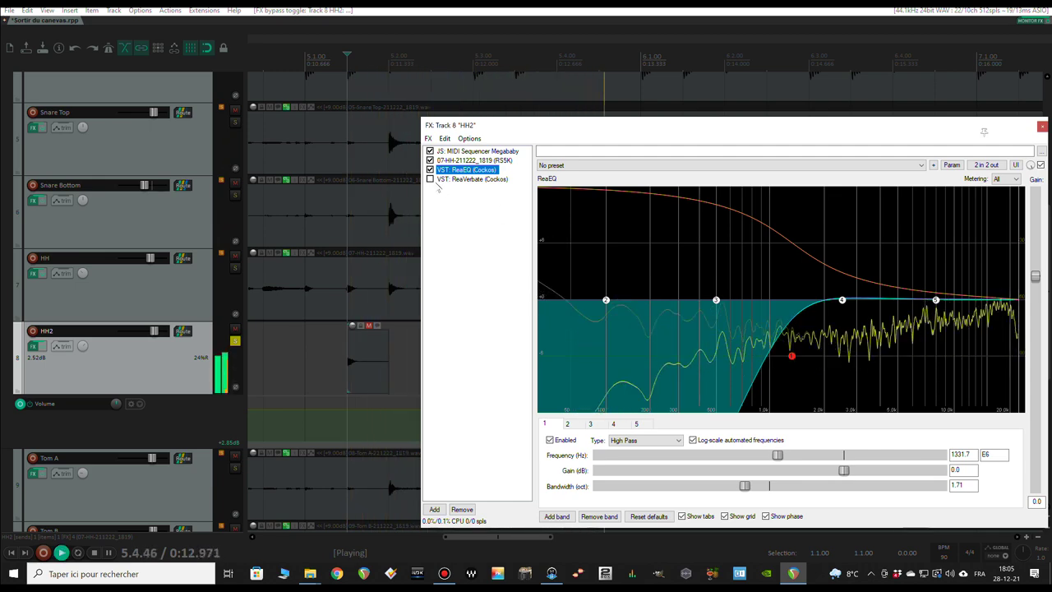
- Compare HH2 with ReaEQ bypassed and enabled during playback, leaving the EQ enabled and playback stopped
click(430, 170)
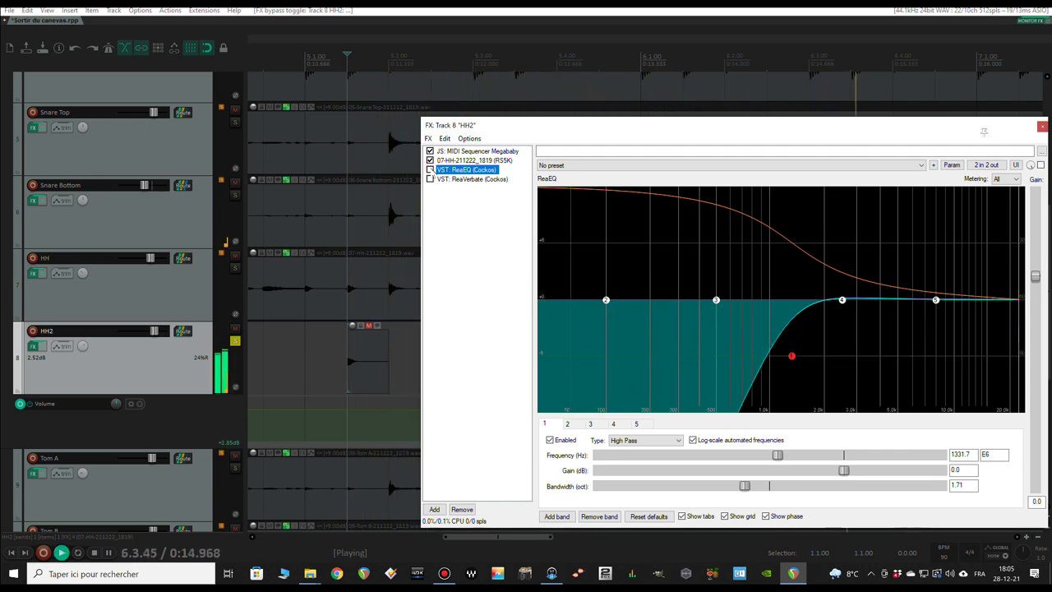
click(430, 169)
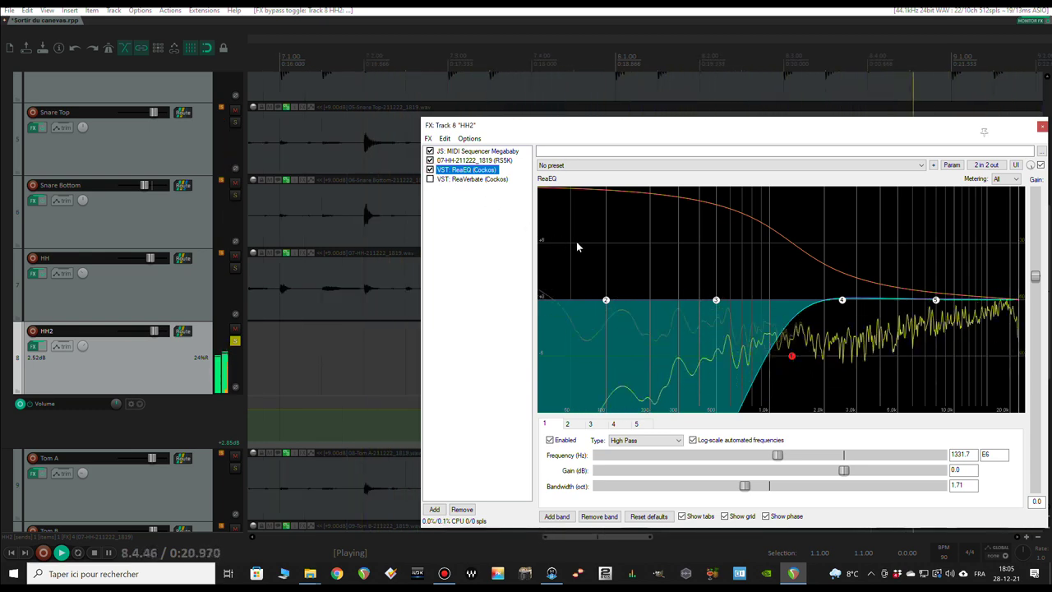
key(space)
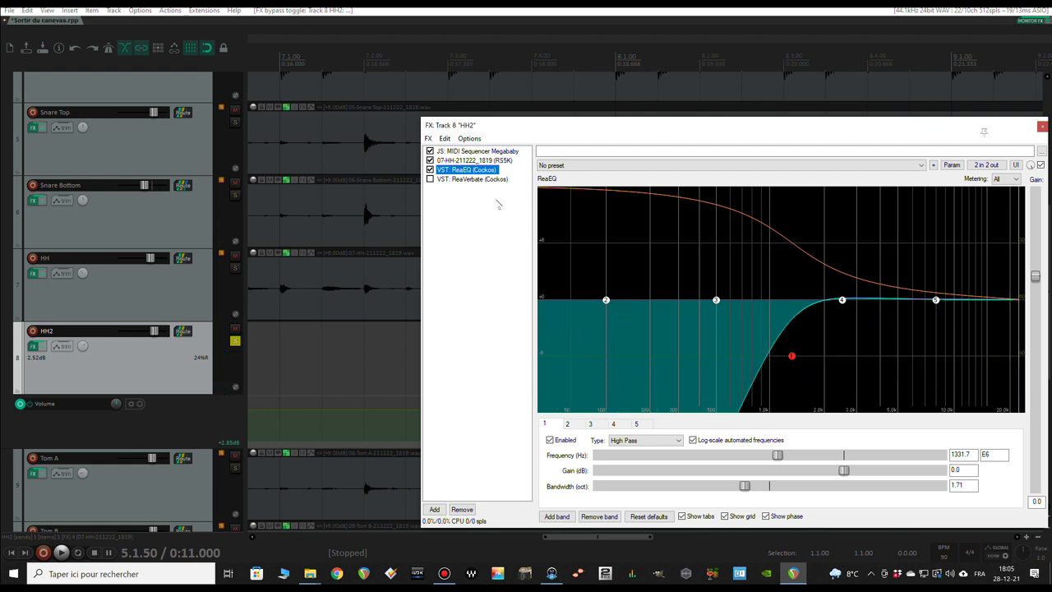
- Enable ReaVerbate on HH2, play the track to hear the reverb, and close its effects chain
click(466, 179)
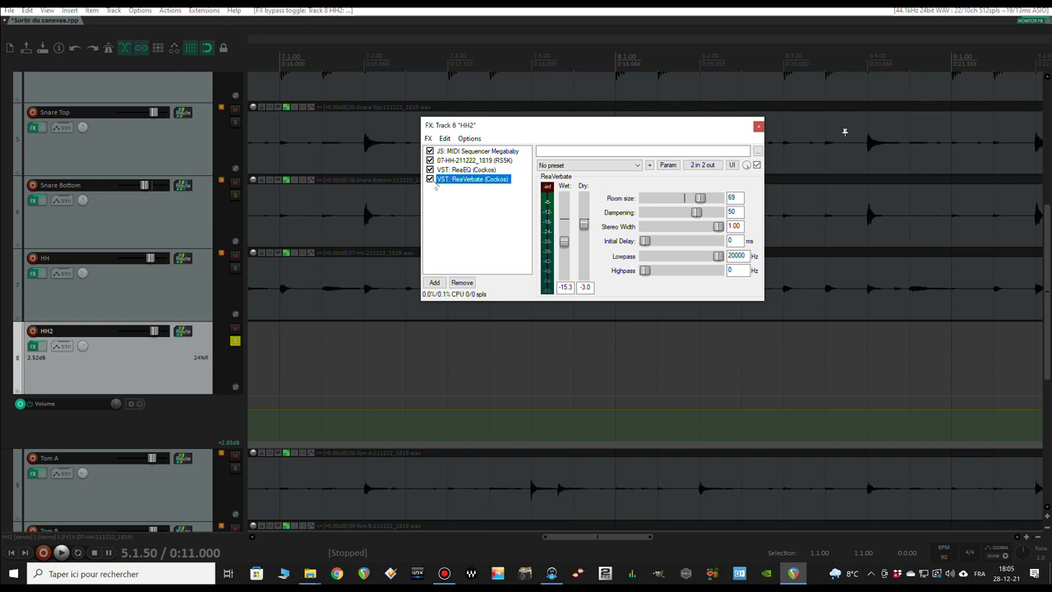
key(space)
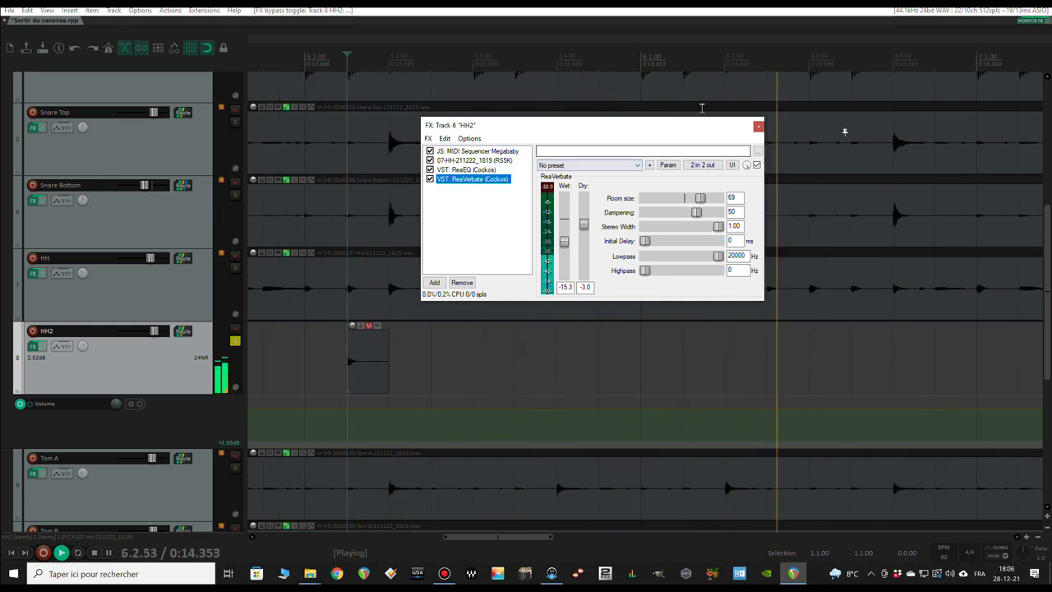
key(space)
click(759, 127)
- Bypass the HH2 volume envelope, unsolo the track and play the project from its beginning
scroll(498, 322, down, 5)
scroll(291, 319, down, 1)
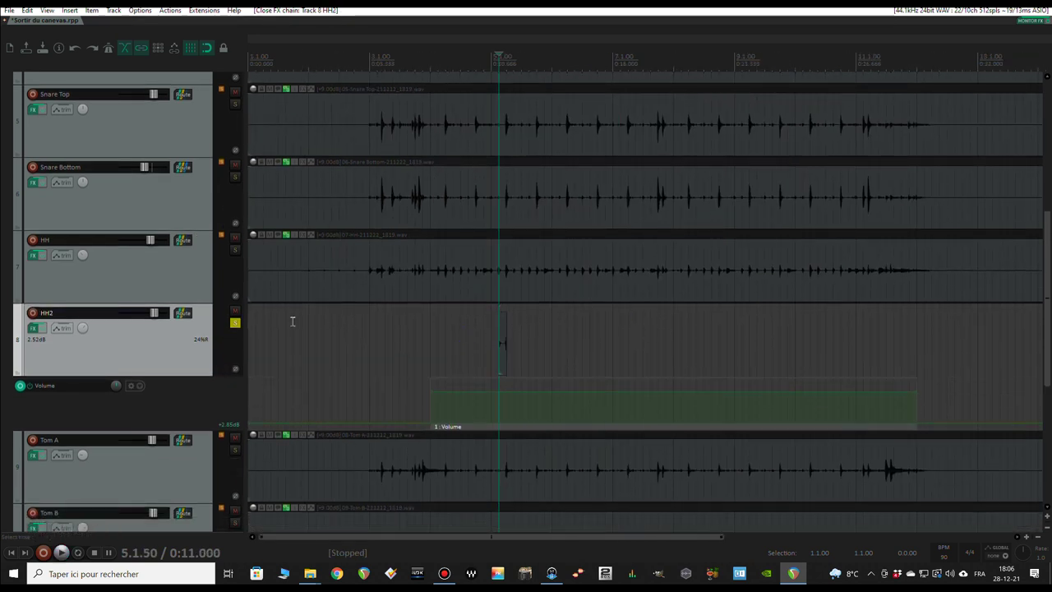
click(29, 385)
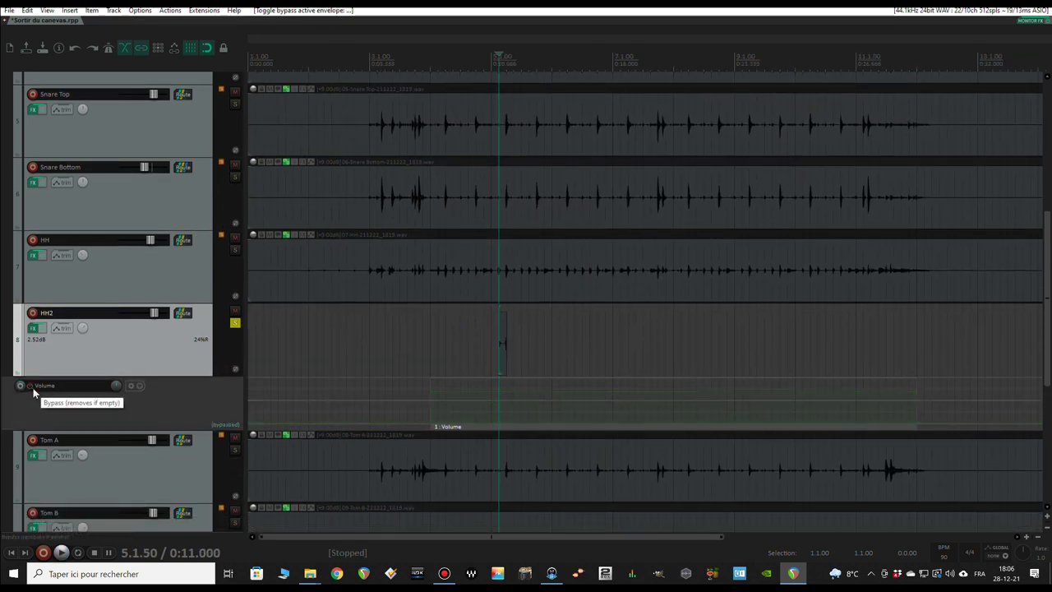
click(235, 322)
click(255, 61)
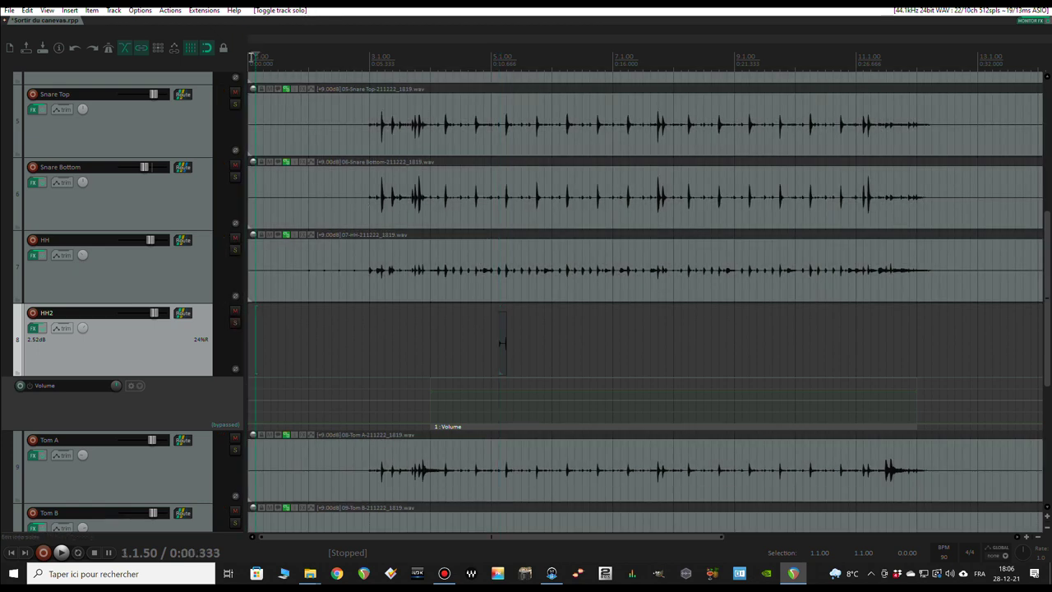
key(space)
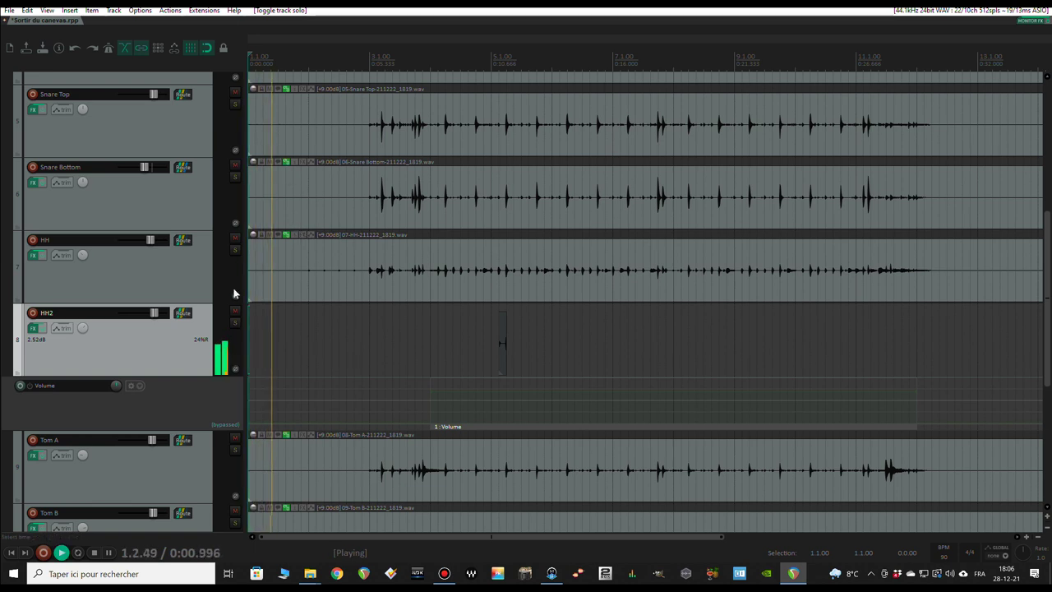
- Stop playback and examine the MIDI Sequencer Megababy pattern in the HH2 effects chain
click(32, 328)
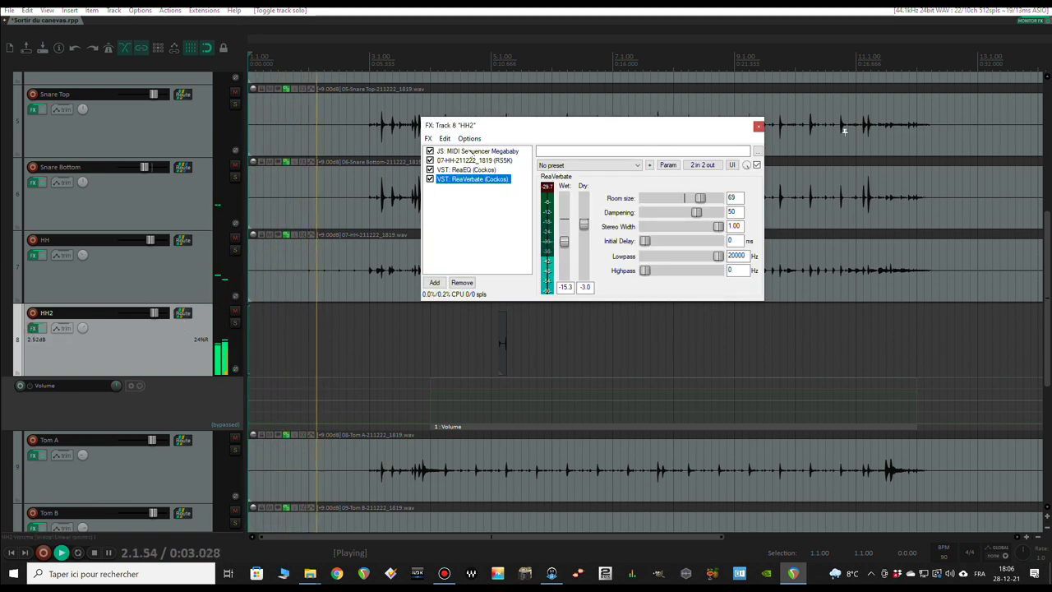
key(space)
click(473, 152)
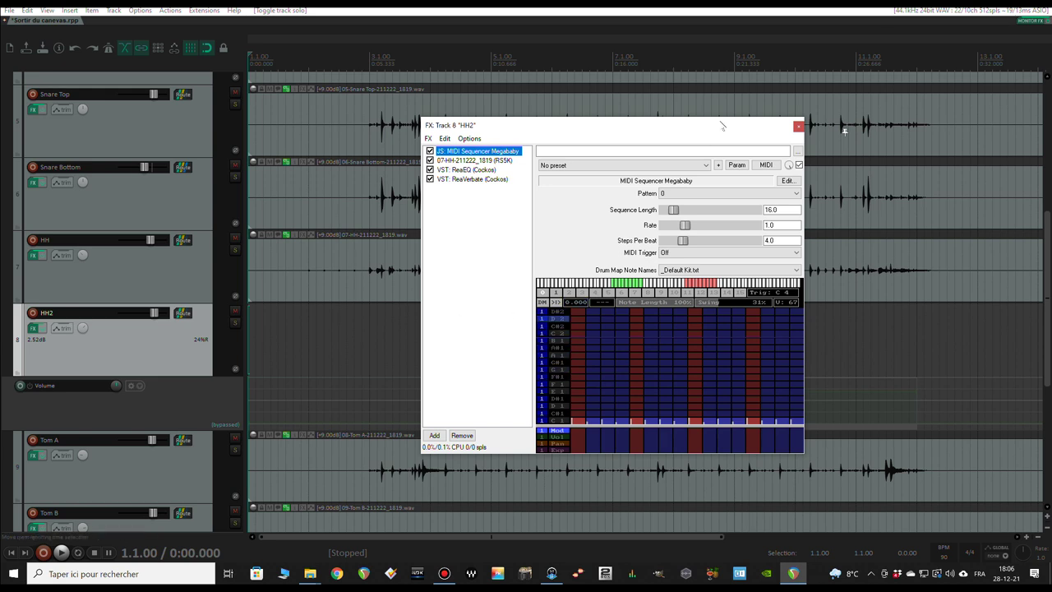
click(798, 125)
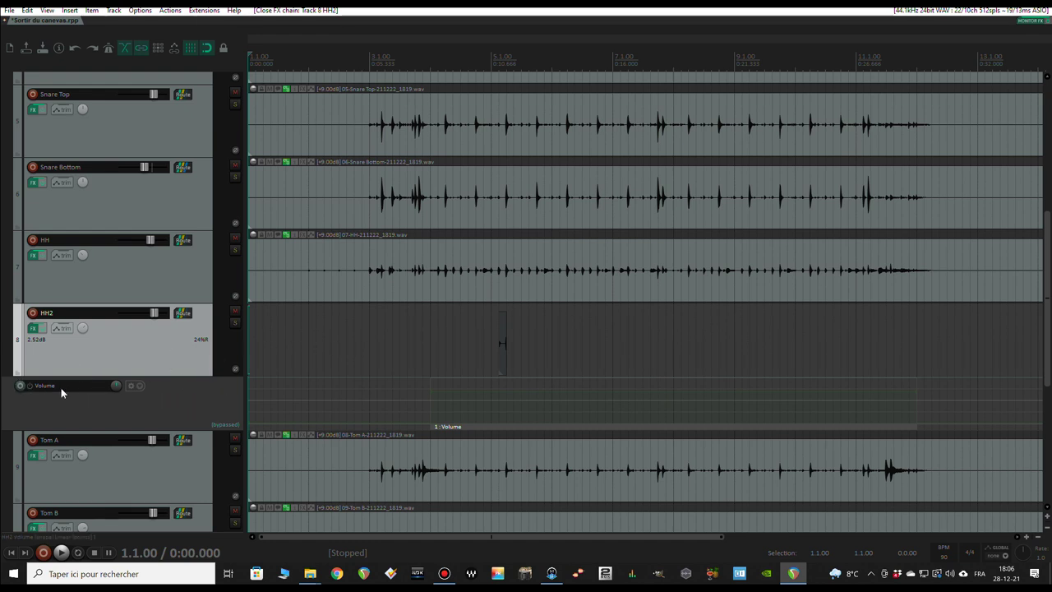
- Reactivate the HH2 volume envelope and examine the region where it opens
click(21, 385)
scroll(406, 422, up, 2)
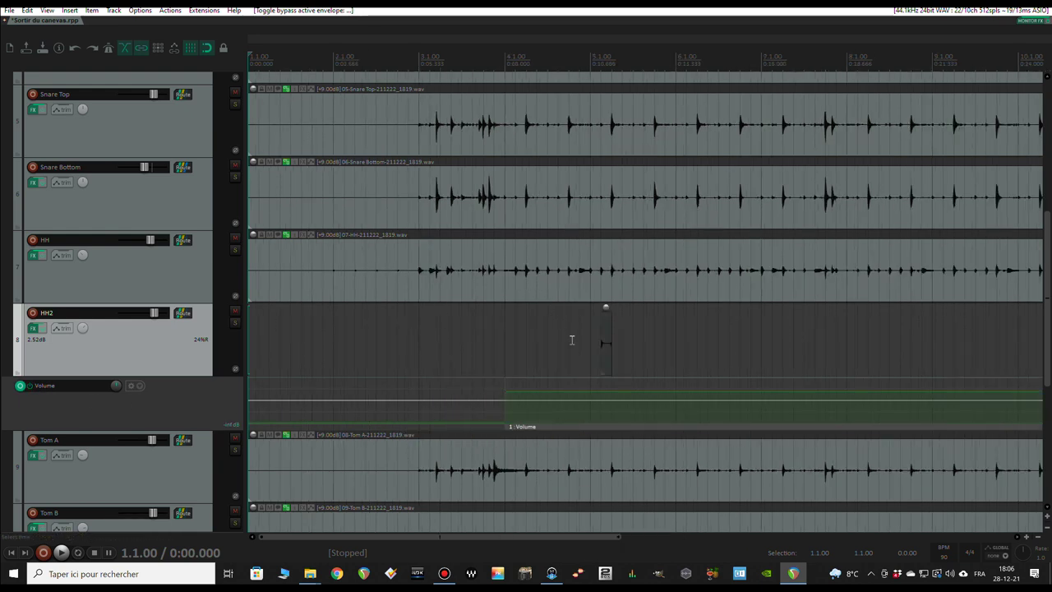
scroll(627, 376, down, 2)
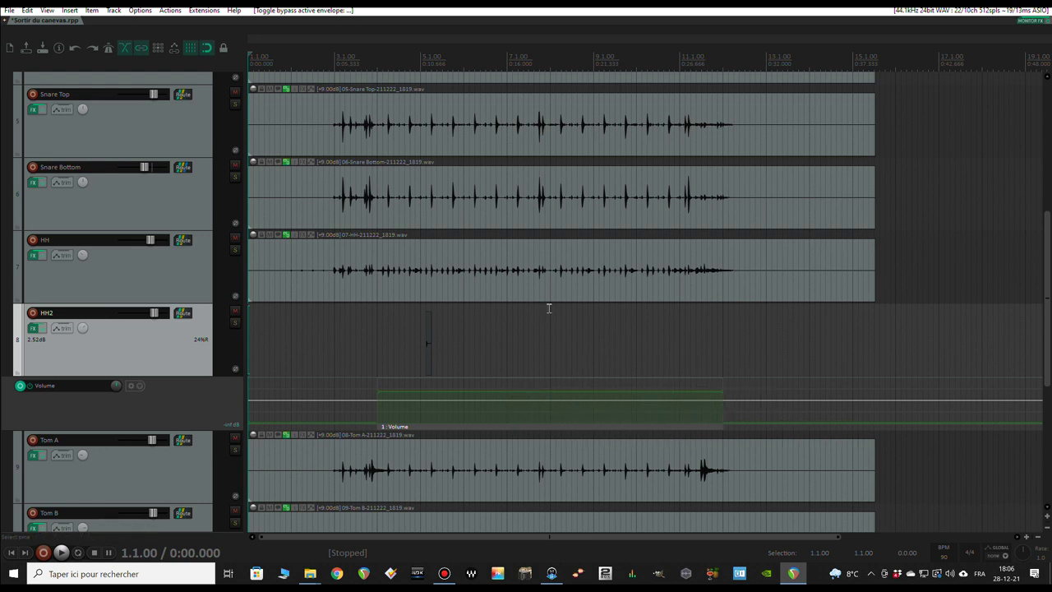
- Solo the tracks from Kick In through HH2 and play them from measure 3
click(334, 61)
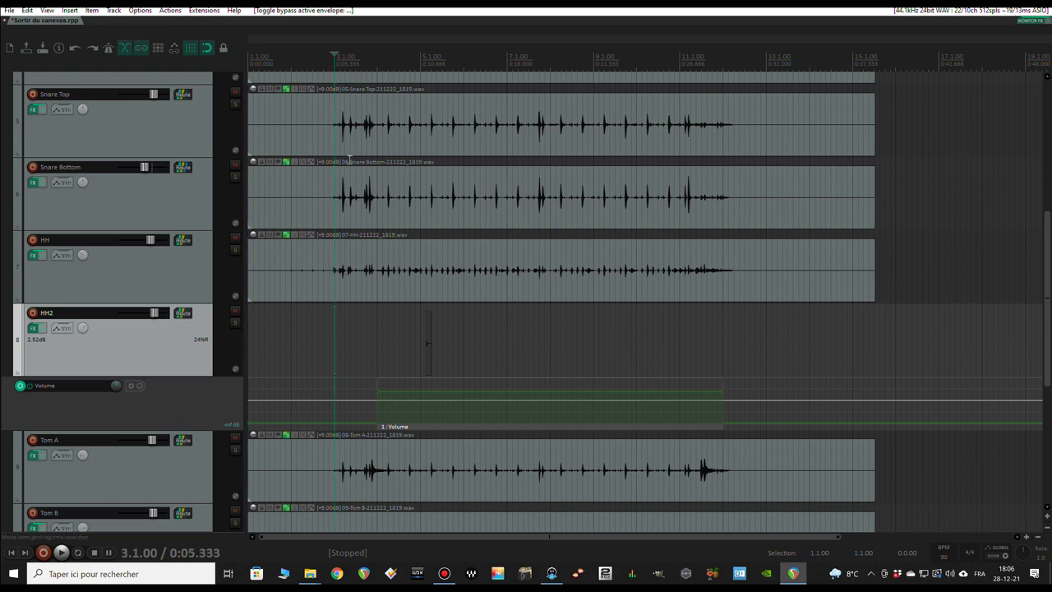
scroll(246, 300, down, 2)
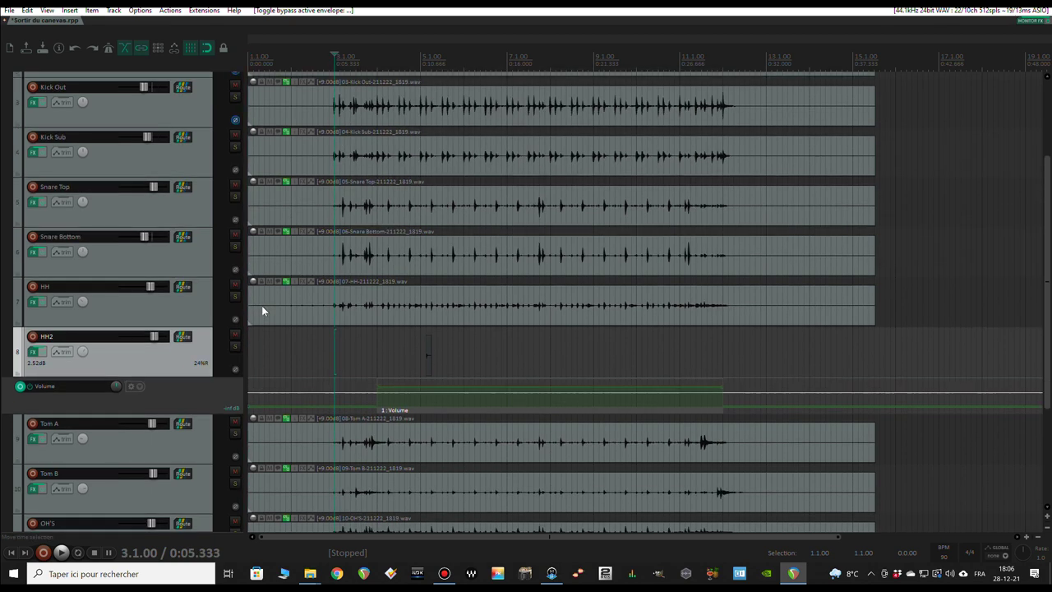
click(235, 345)
drag(232, 269, 233, 202)
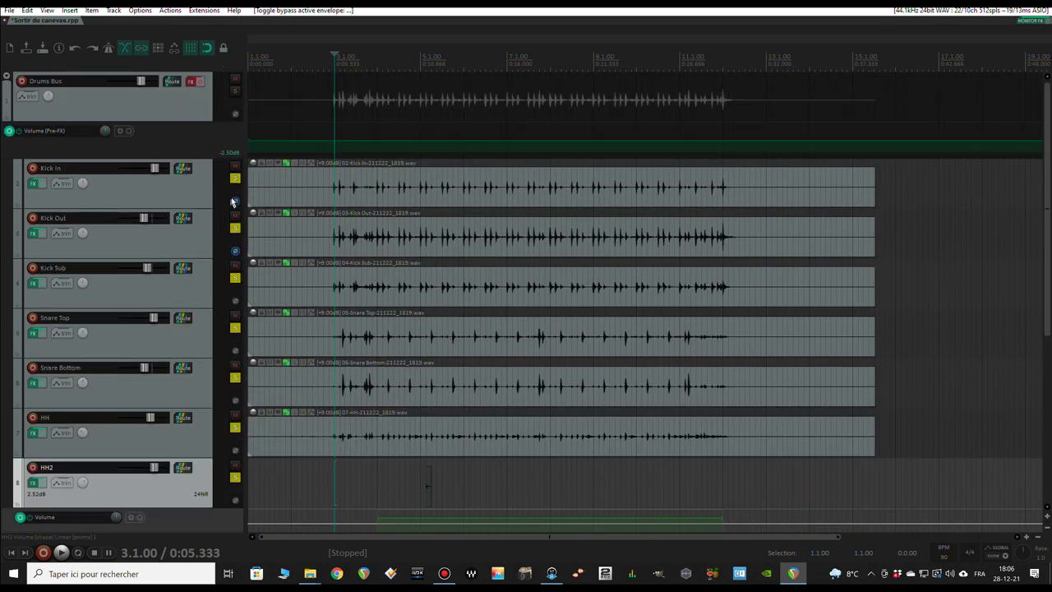
scroll(385, 234, down, 3)
key(space)
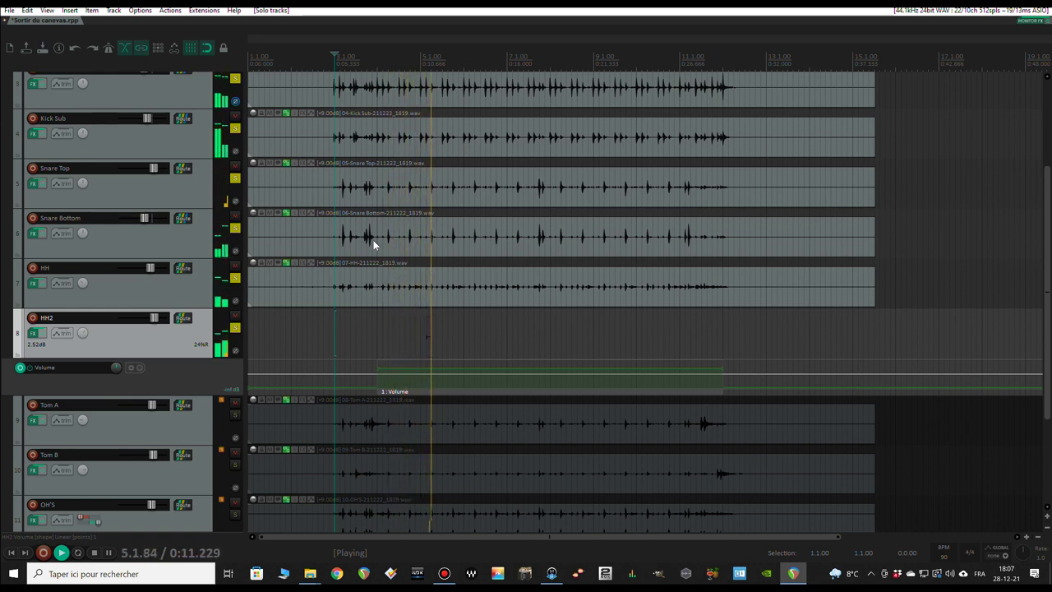
- Compare the drum groove with and without HH2 by toggling its solo during playback
click(237, 328)
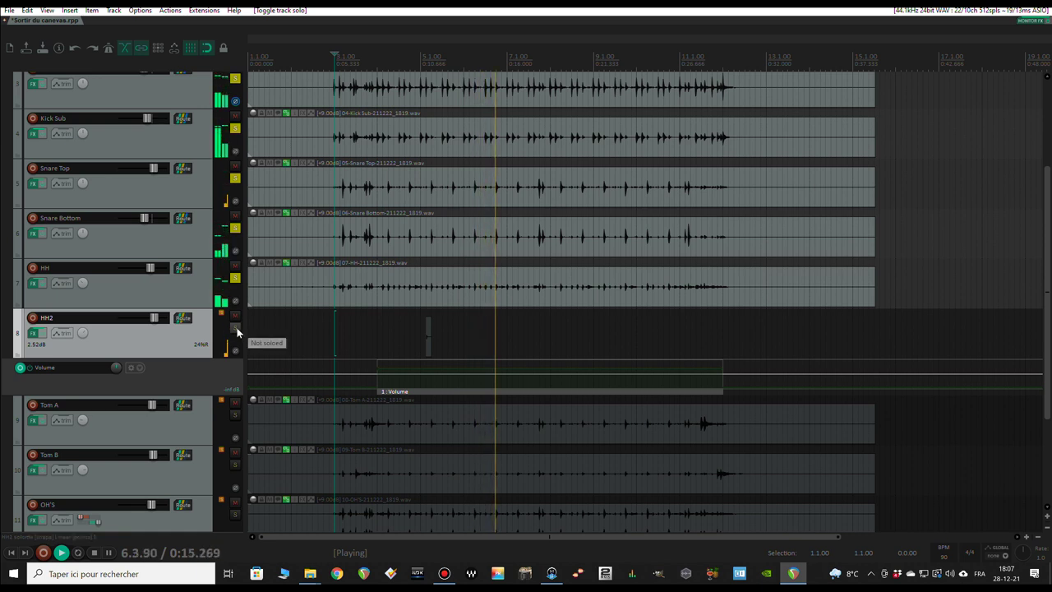
click(236, 327)
click(237, 327)
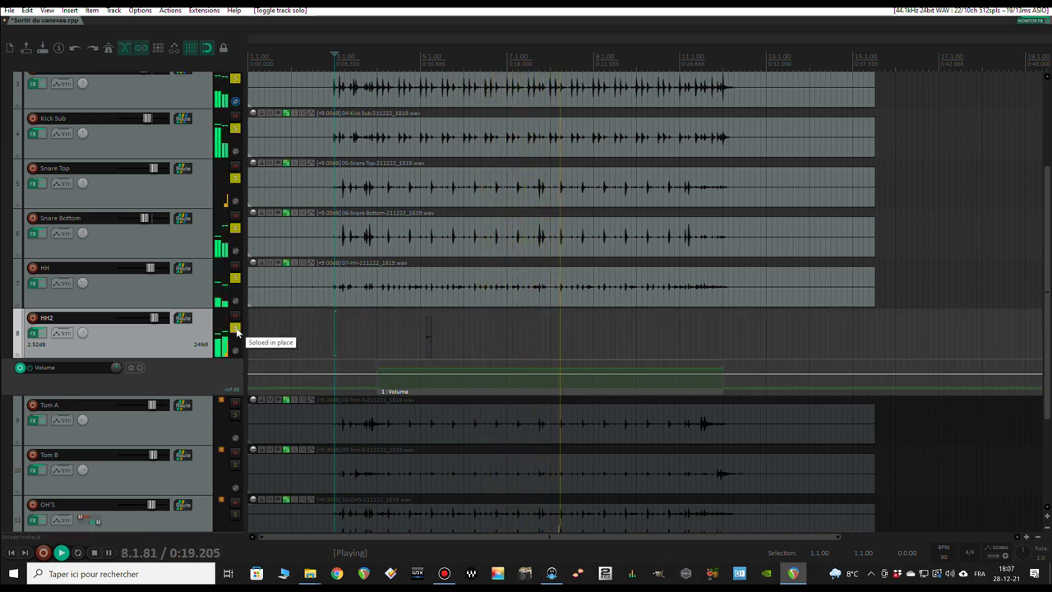
key(space)
- Check the pan positions of HH and HH2, and clear the solos from Kick In through HH2
scroll(166, 306, up, 1)
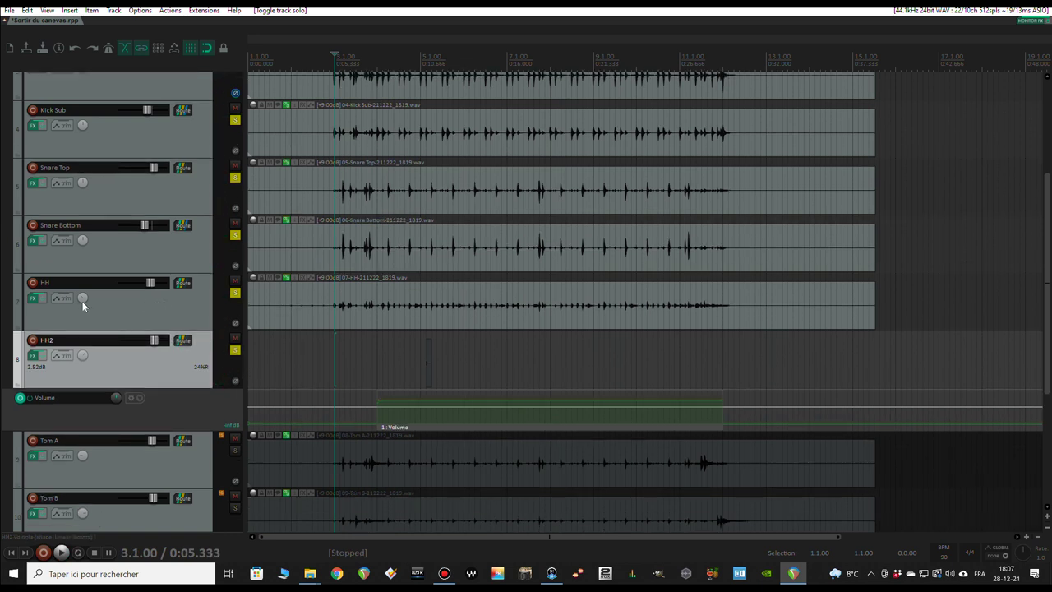
mouse_move(80, 298)
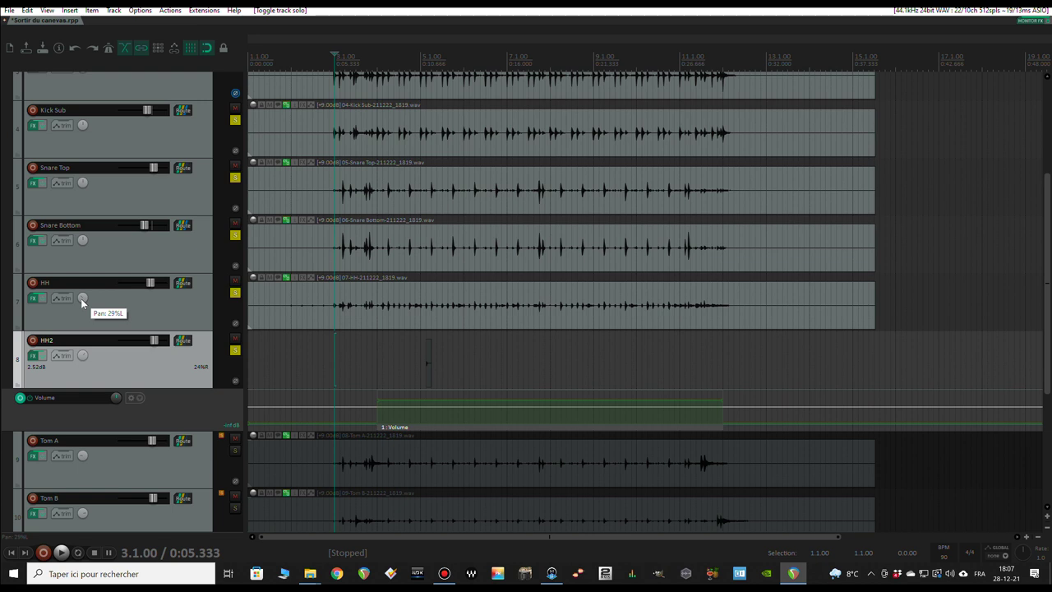
mouse_move(84, 356)
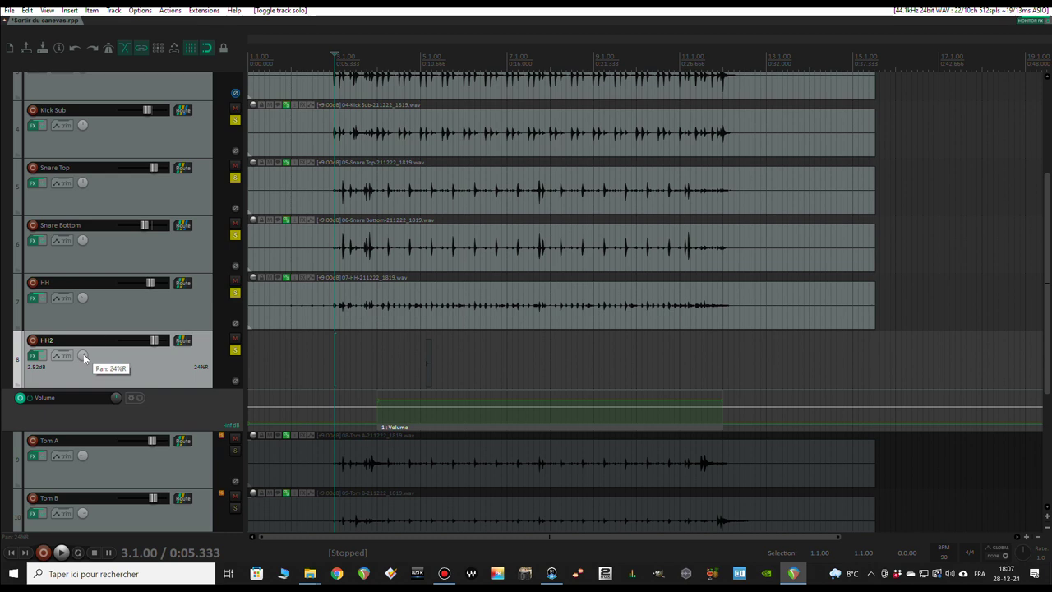
scroll(271, 293, down, 3)
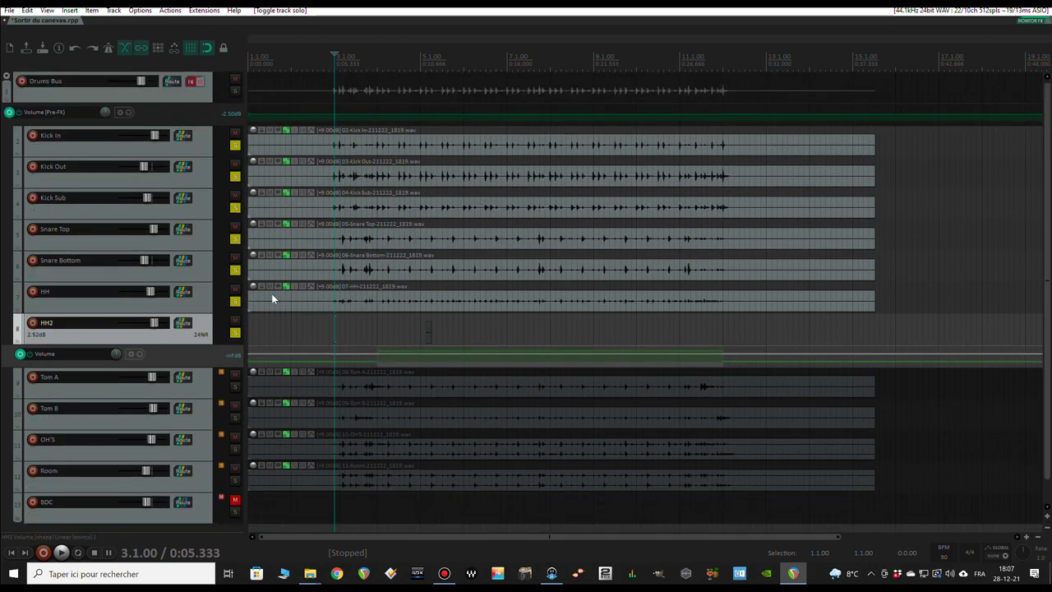
drag(235, 332, 239, 154)
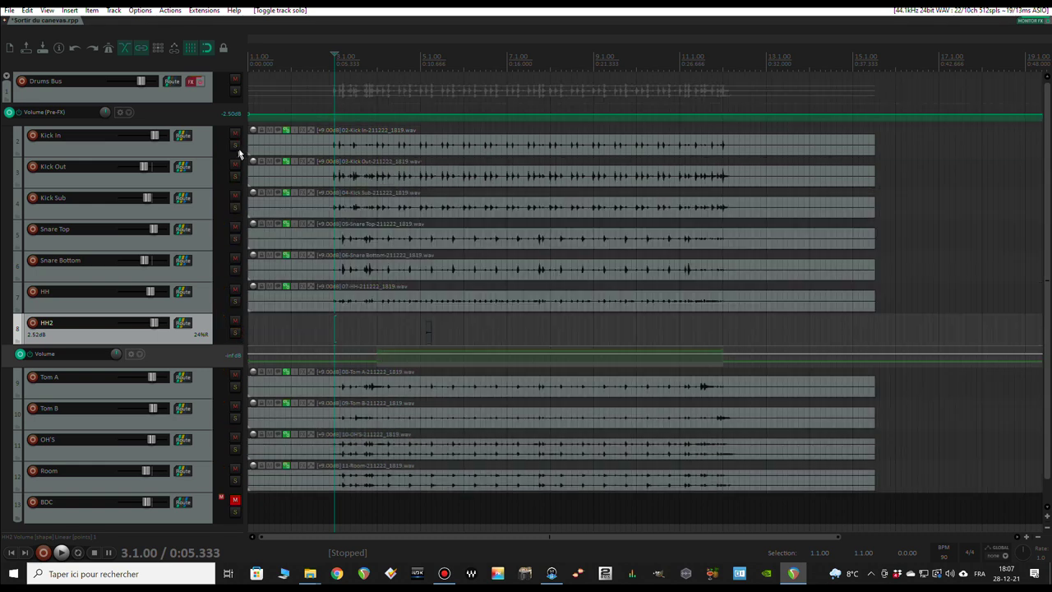
- Solo Tom A and open its effects chain, moving the window clear of the track
scroll(257, 411, up, 3)
click(213, 378)
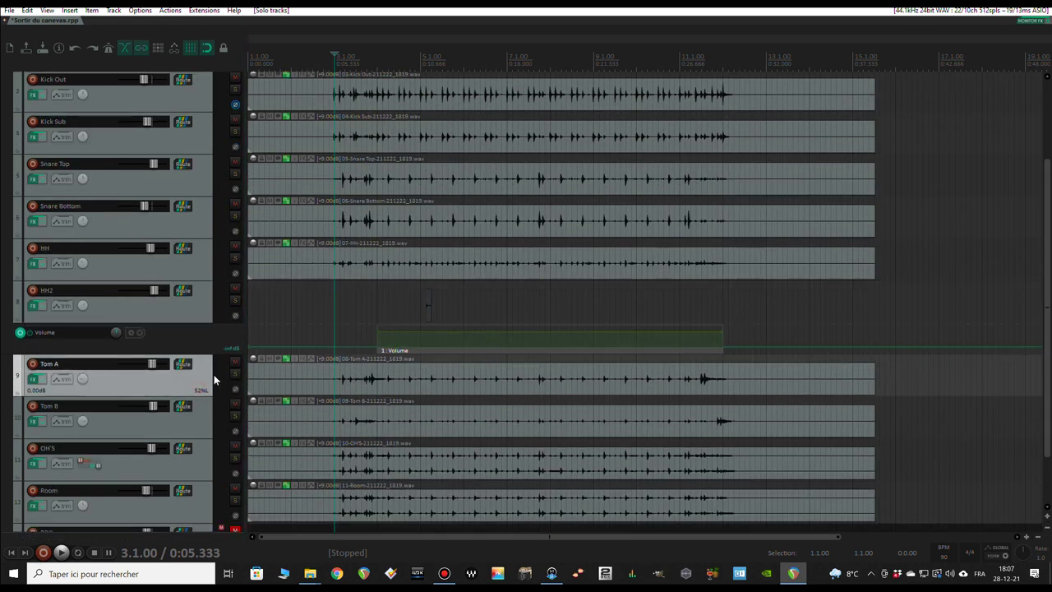
click(236, 378)
click(34, 378)
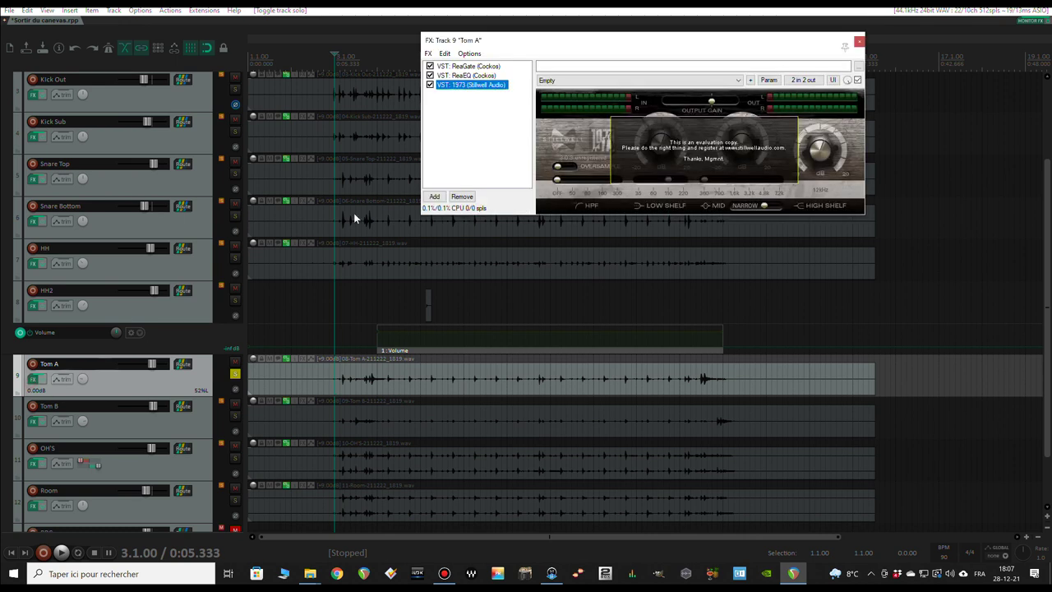
drag(576, 39, 613, 132)
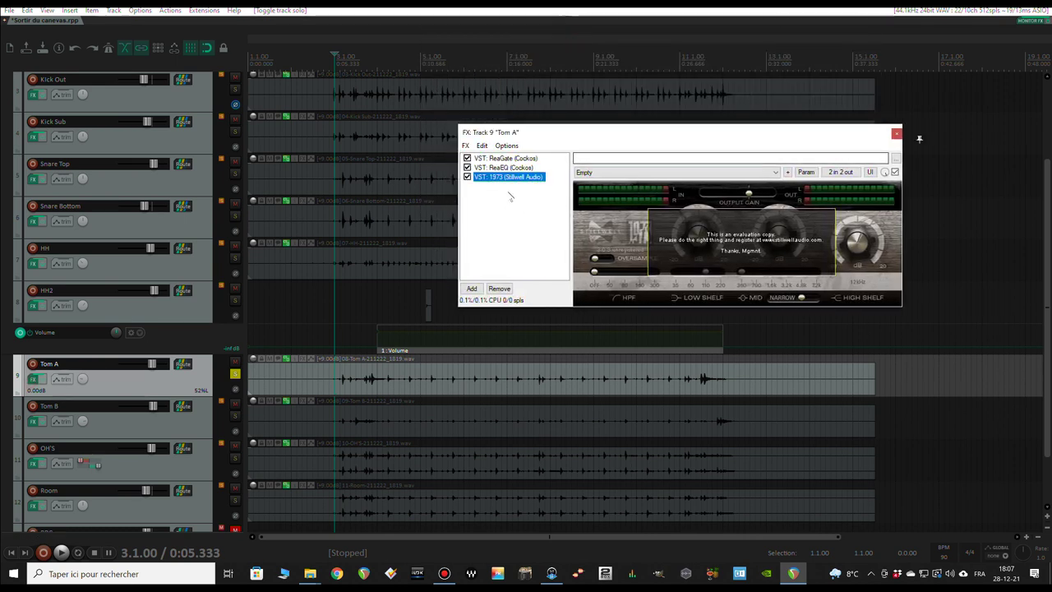
- Bypass ReaGate, ReaEQ and 1973 on Tom A, place the edit cursor at 3.3.50 and display the ReaGate settings
click(467, 158)
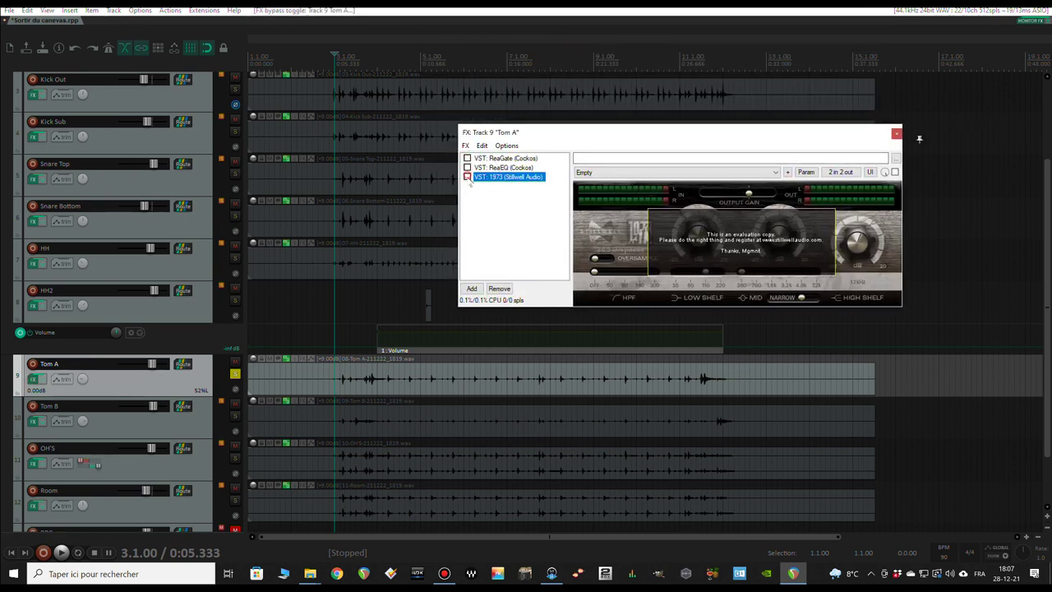
click(361, 62)
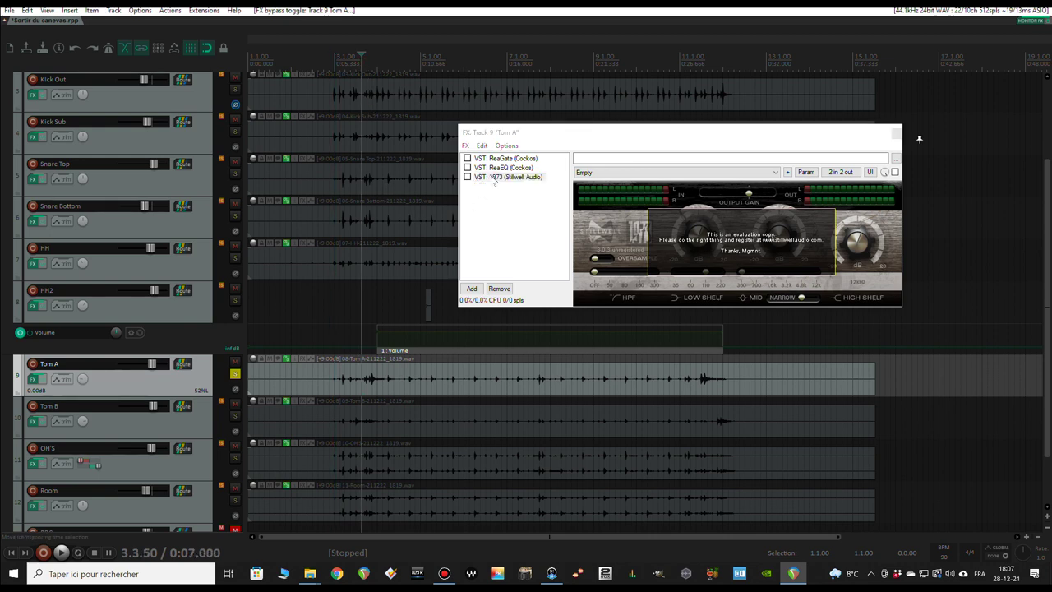
click(497, 157)
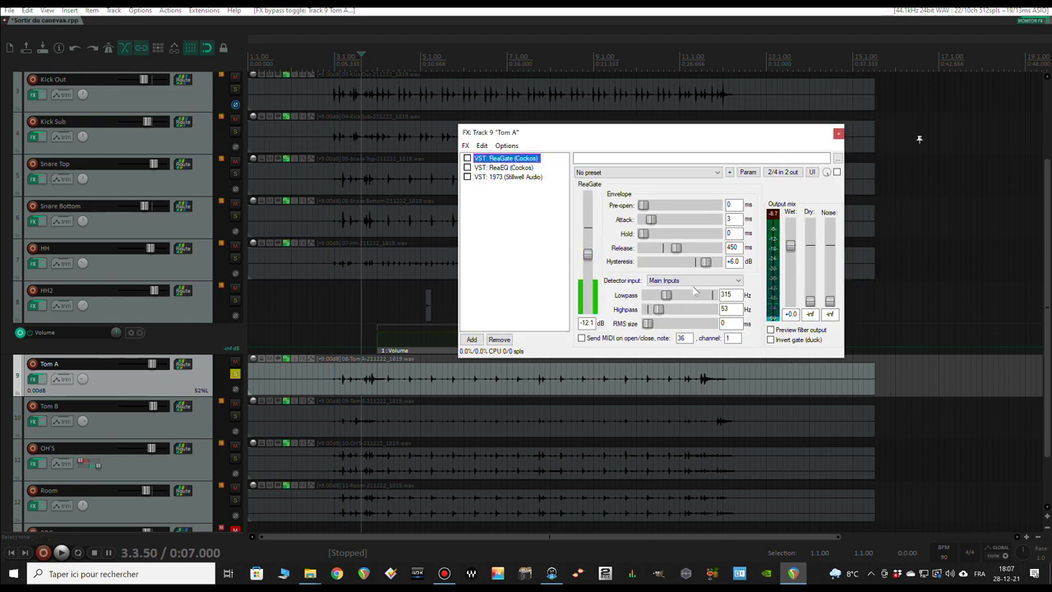
- Play the unprocessed Tom A fill from 3.3.50, stop playback and enable ReaGate
scroll(389, 386, up, 5)
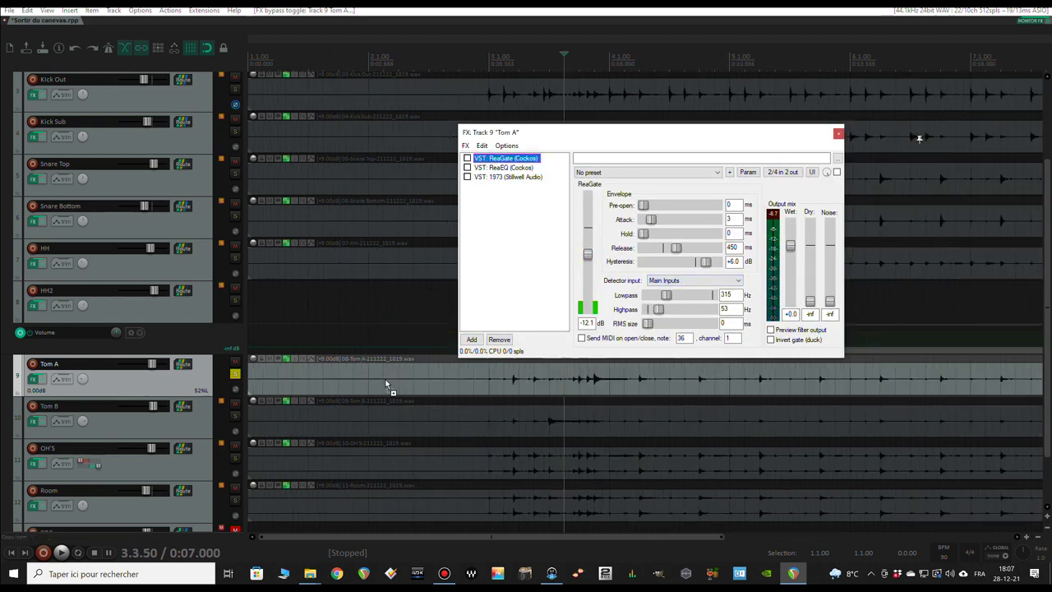
scroll(716, 392, up, 2)
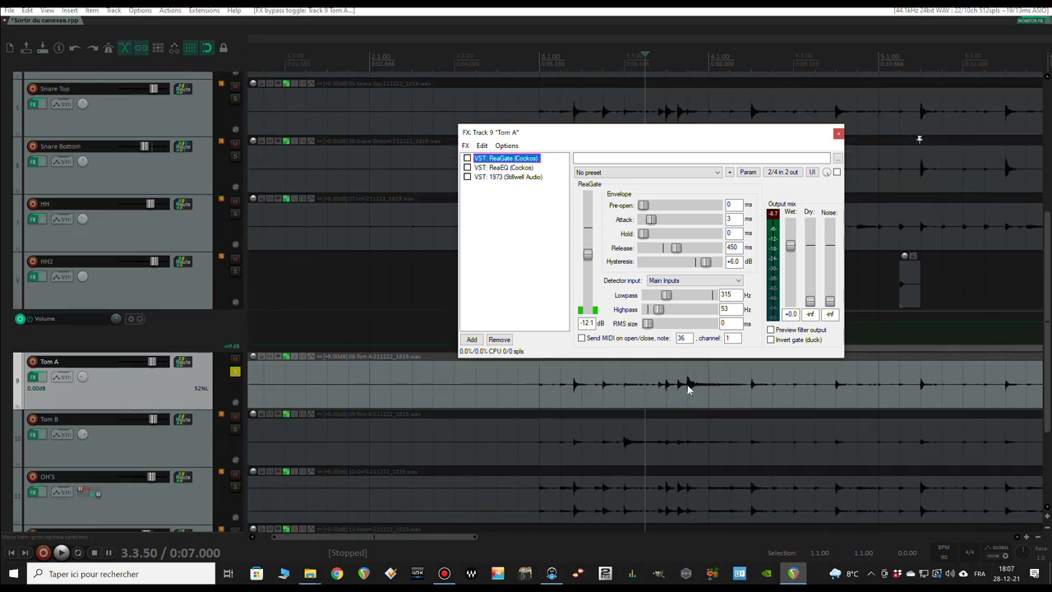
key(space)
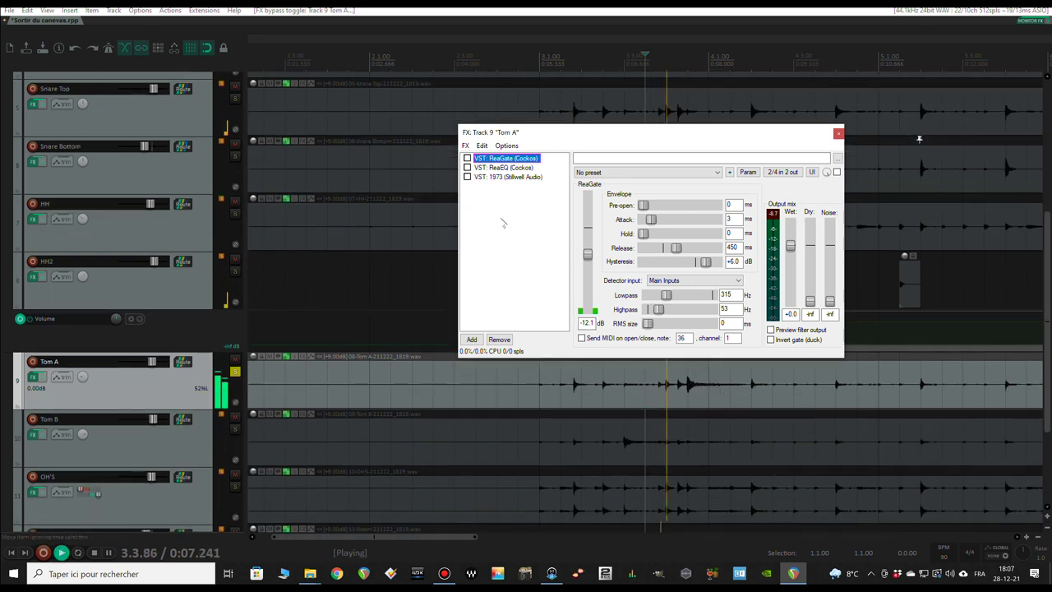
key(space)
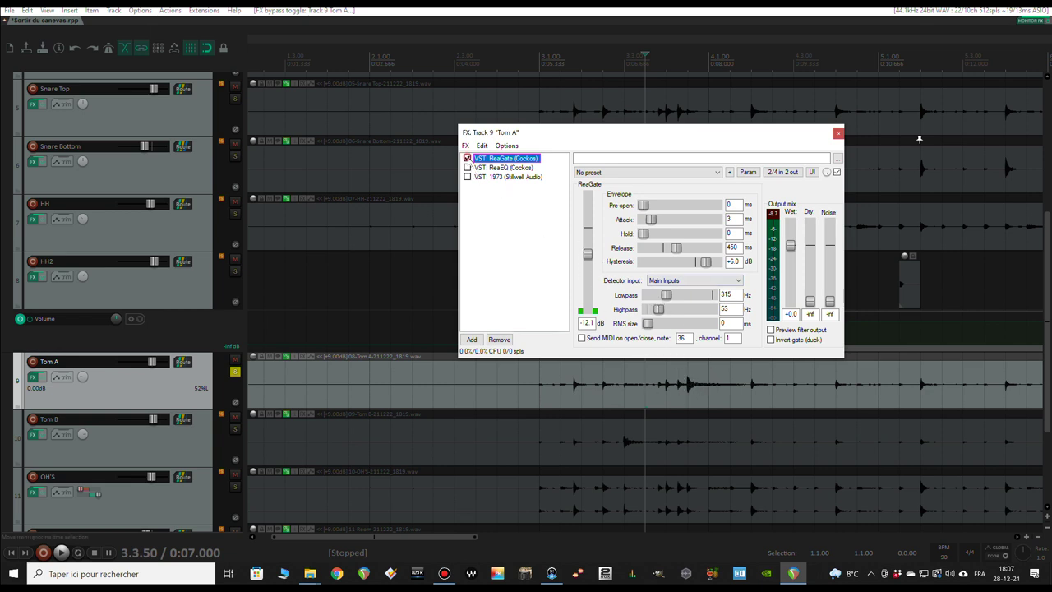
- Play the Tom A fill from 3.3.50 with only ReaGate active, and stop playback
click(467, 158)
key(space)
key(space)
- Enable ReaEQ on Tom A, display its settings and move the effects window clear of the waveforms
click(493, 168)
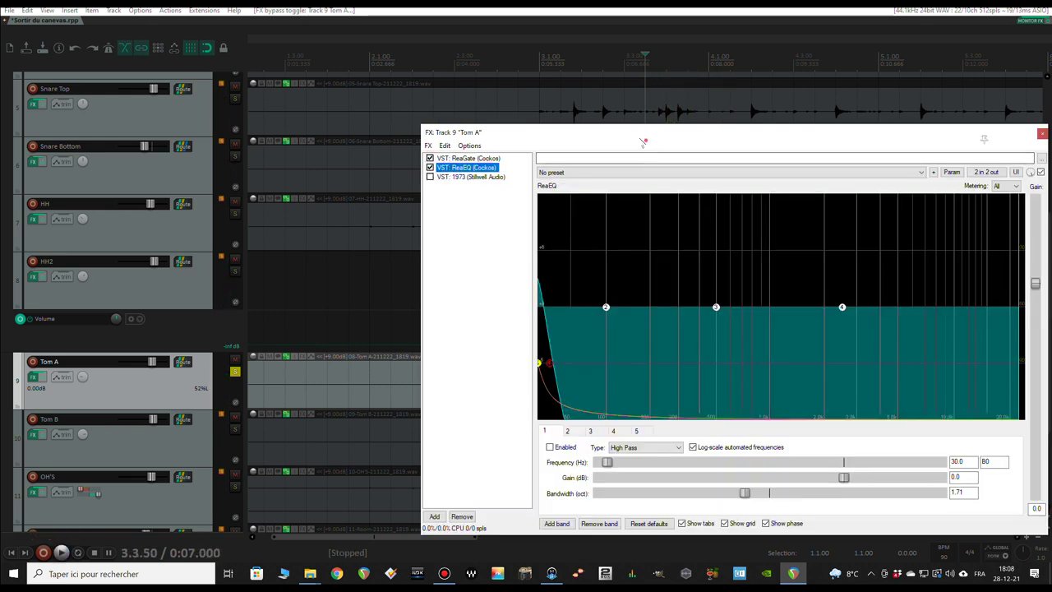
drag(693, 140, 487, 100)
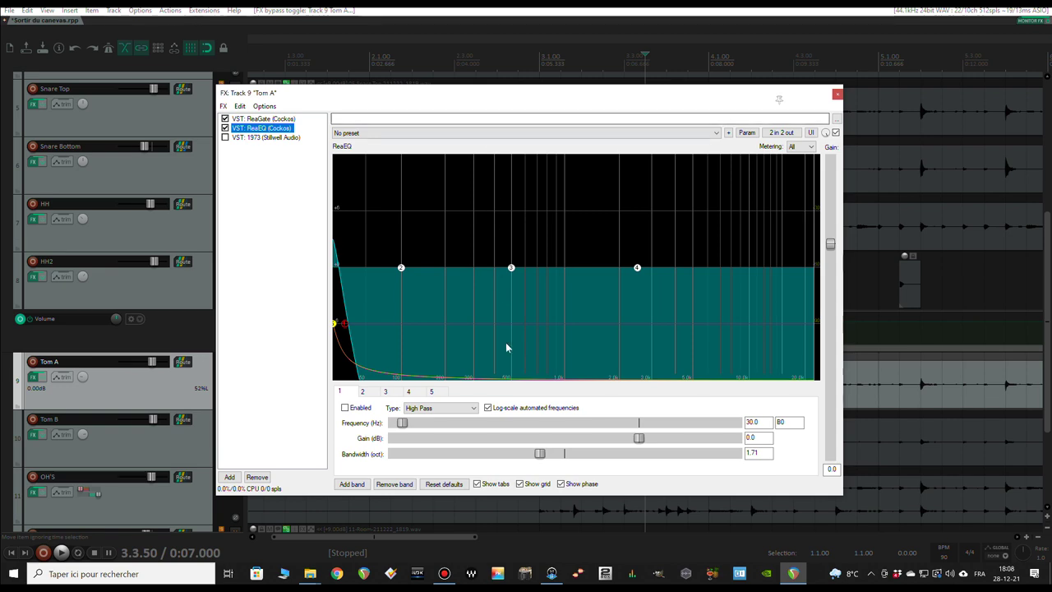
drag(689, 92, 482, 85)
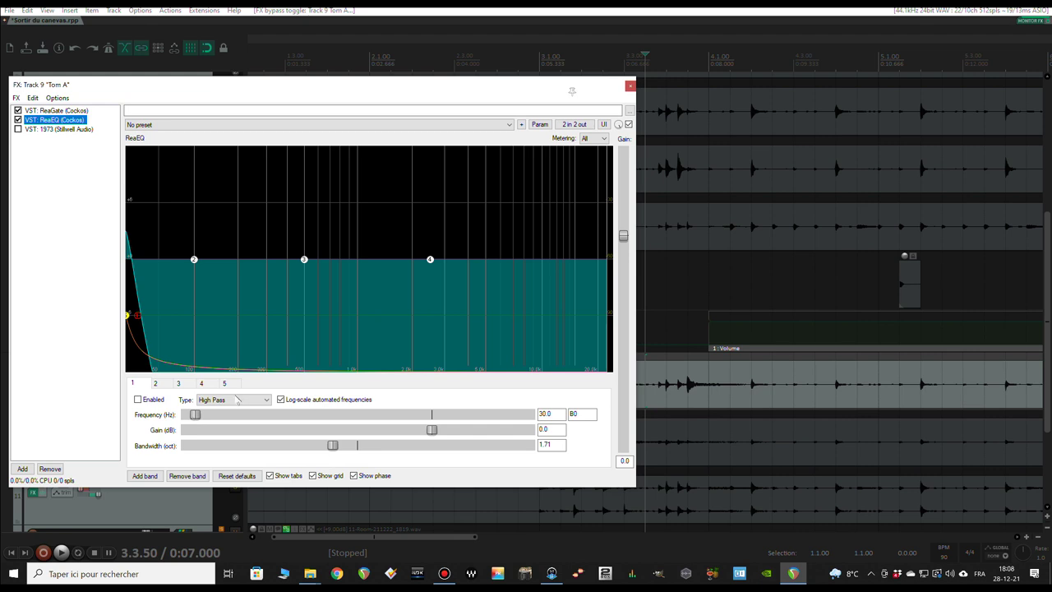
- Sweep the Low Pass frequency of ReaEQ band 5 up and back down to 20 Hz
click(224, 383)
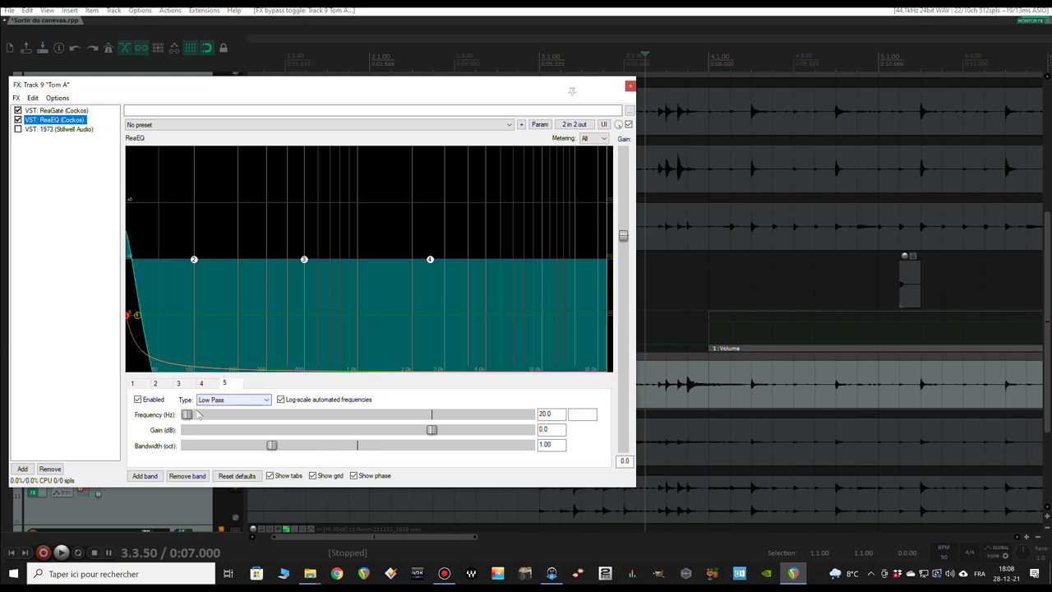
scroll(203, 419, up, 10)
scroll(204, 419, down, 10)
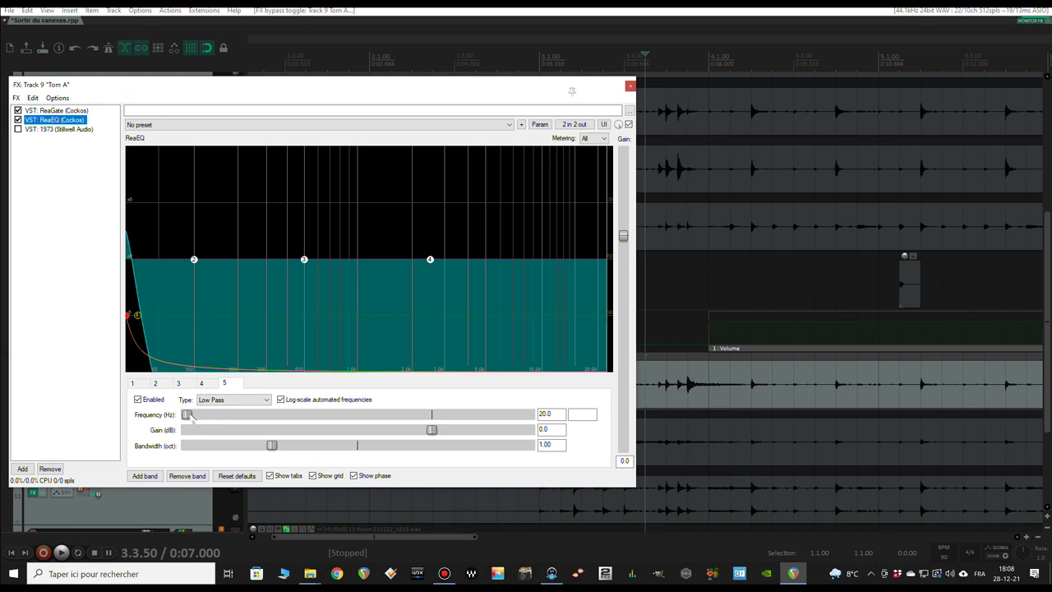
scroll(189, 418, up, 20)
scroll(201, 420, down, 13)
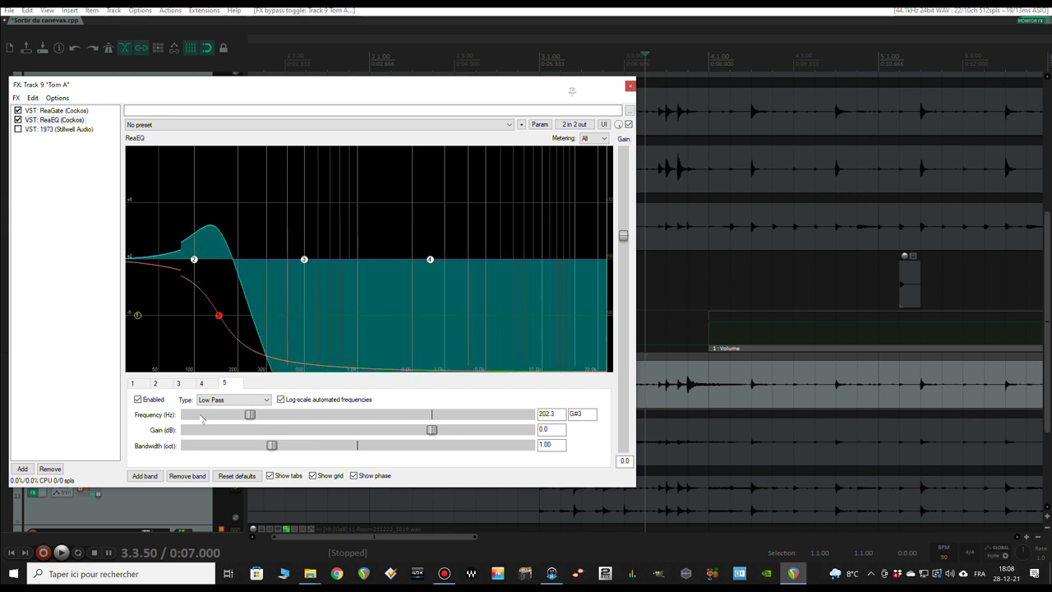
scroll(202, 420, down, 8)
drag(424, 87, 477, 81)
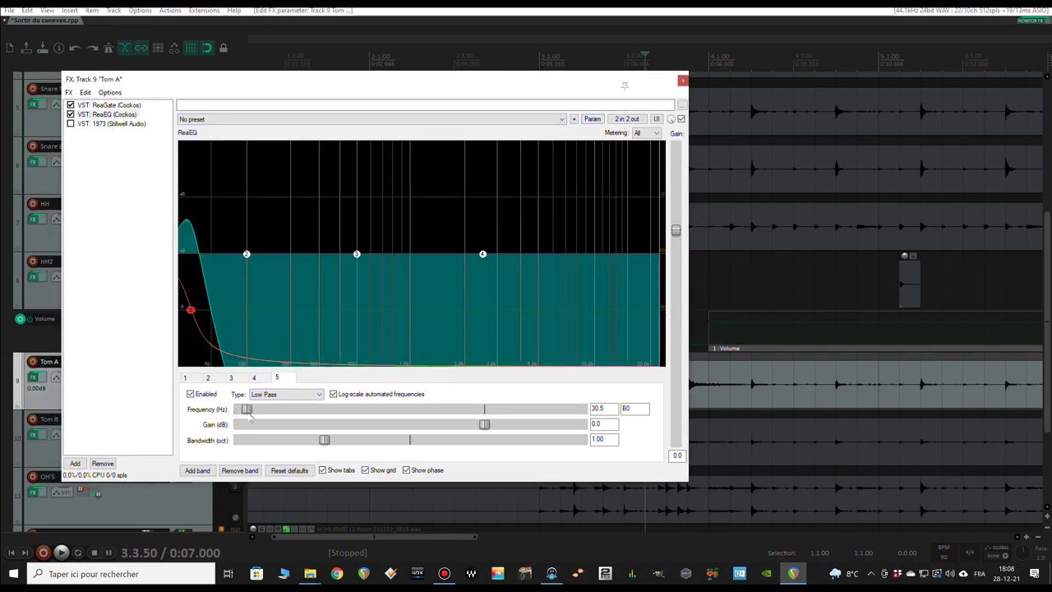
- Examine the audio-controlled parameter modulation of band 5's Low Pass frequency, and close its settings
click(597, 119)
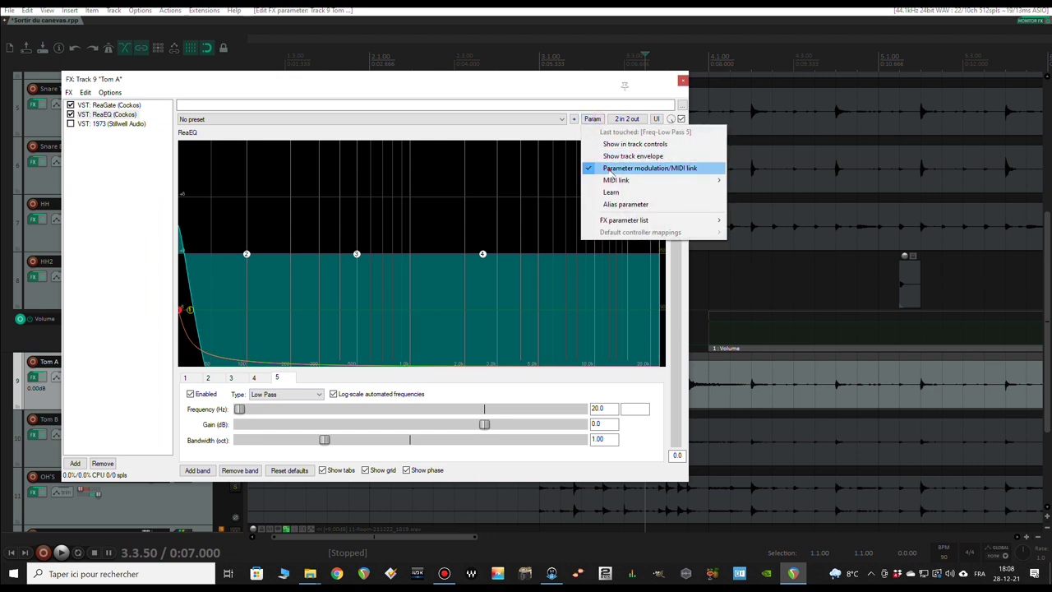
click(625, 167)
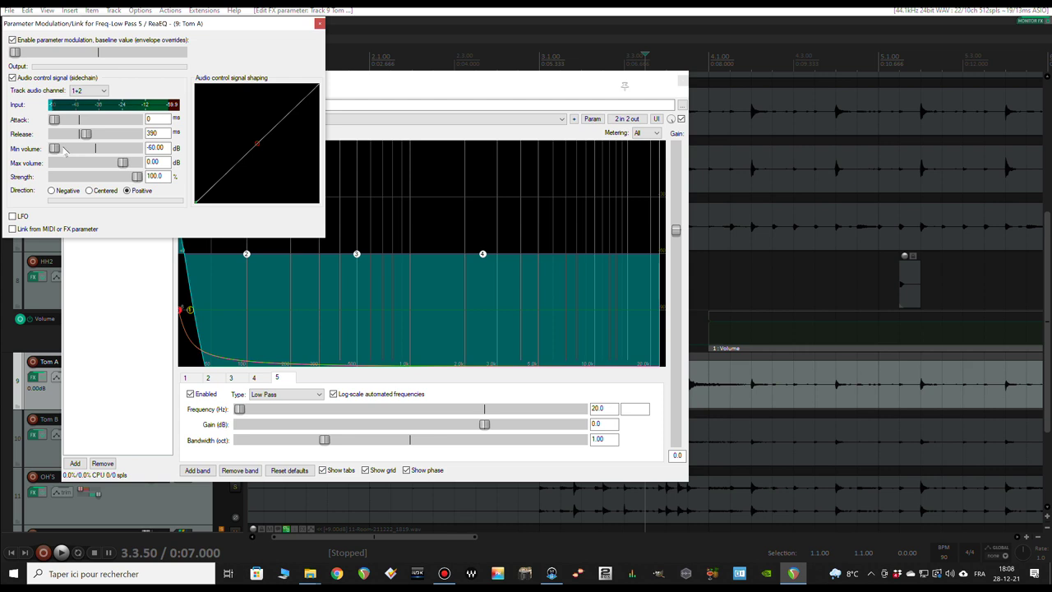
click(319, 24)
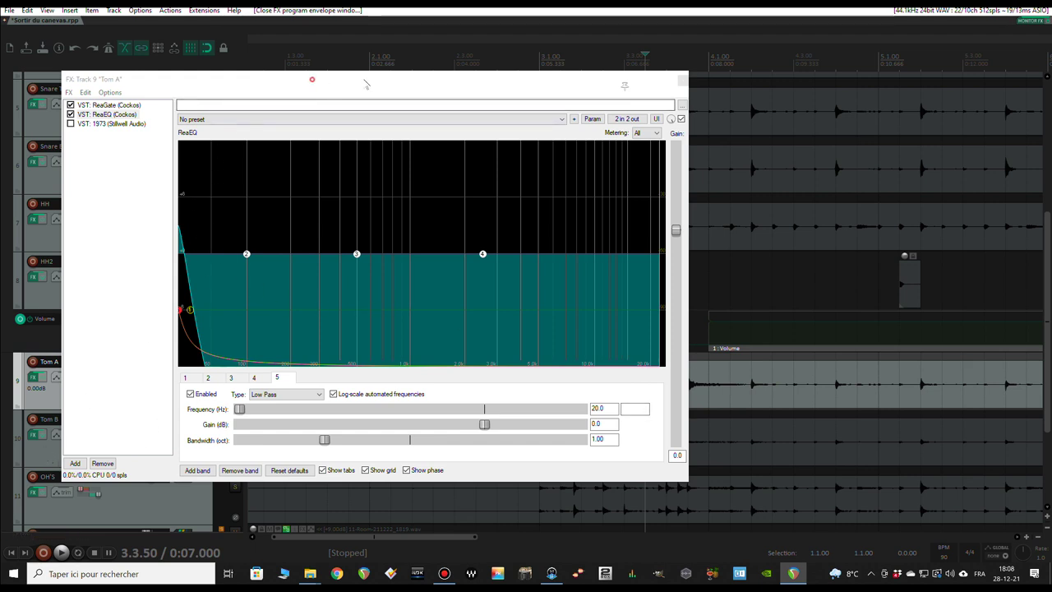
- Play the Tom A fill while watching the modulated low-pass filter, comparing ReaEQ bypassed and active
drag(309, 79, 415, 80)
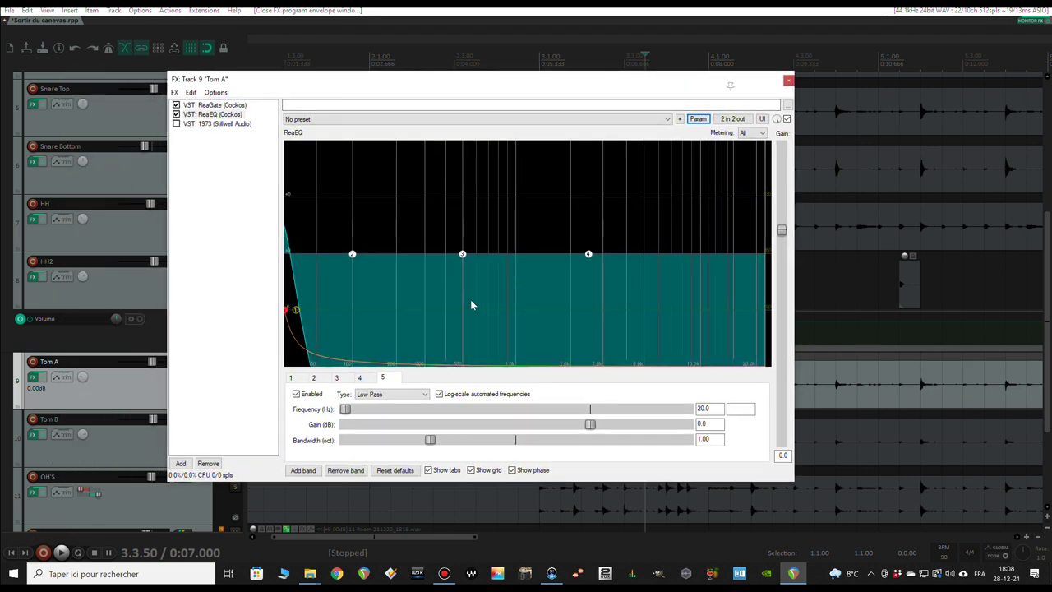
key(space)
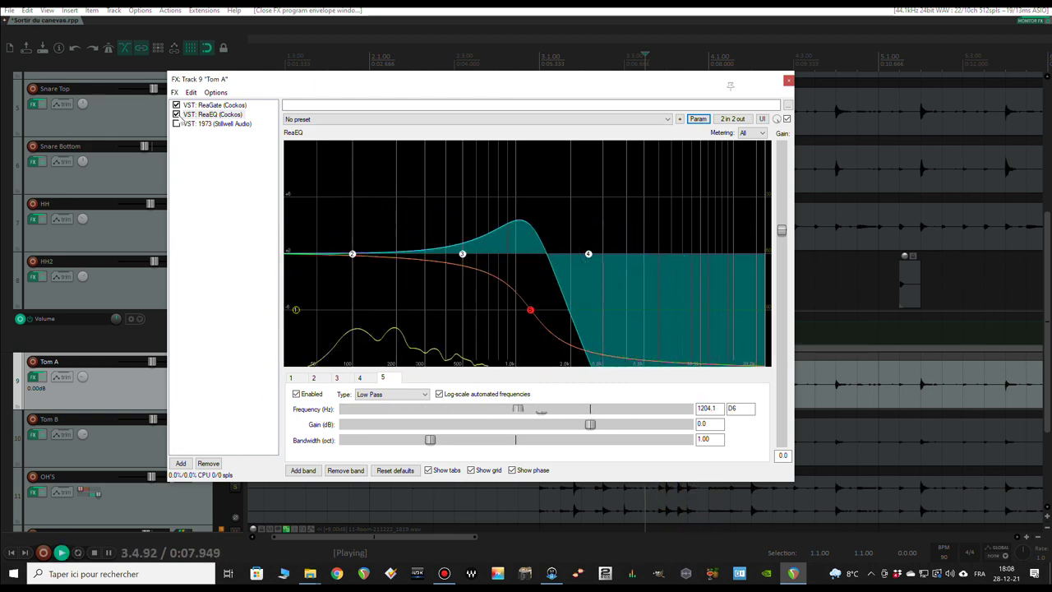
click(176, 114)
click(176, 114)
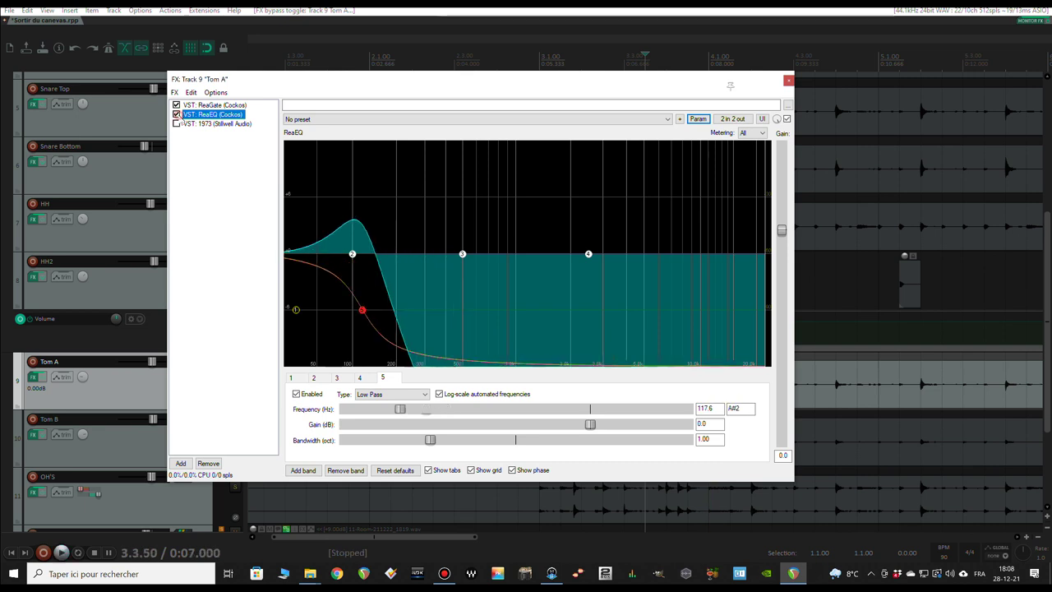
key(space)
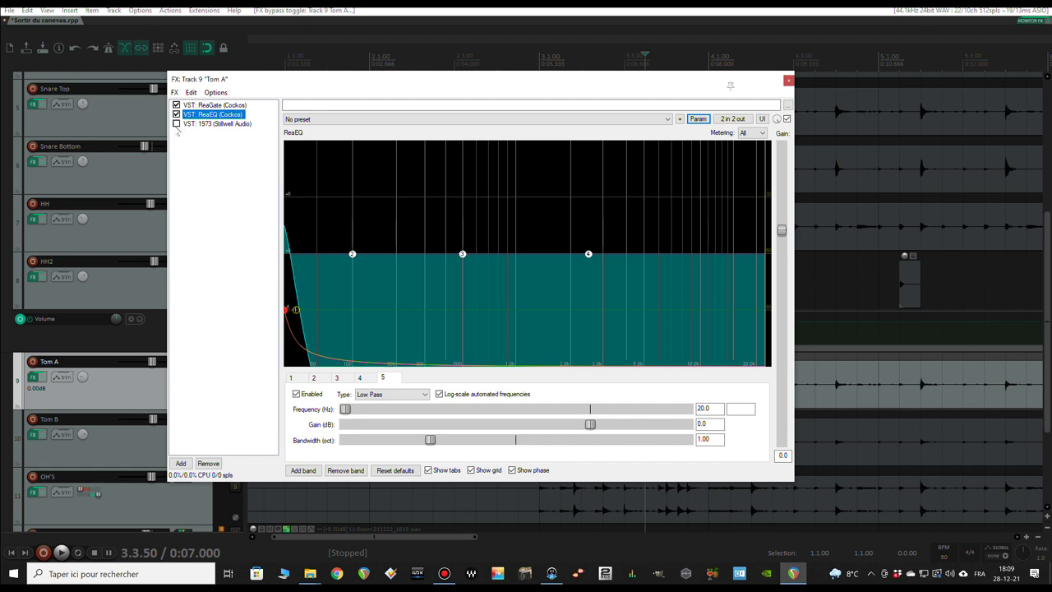
- Enable 1973 on Tom A, compare the fill with it bypassed and active, and close the effects chain
click(189, 124)
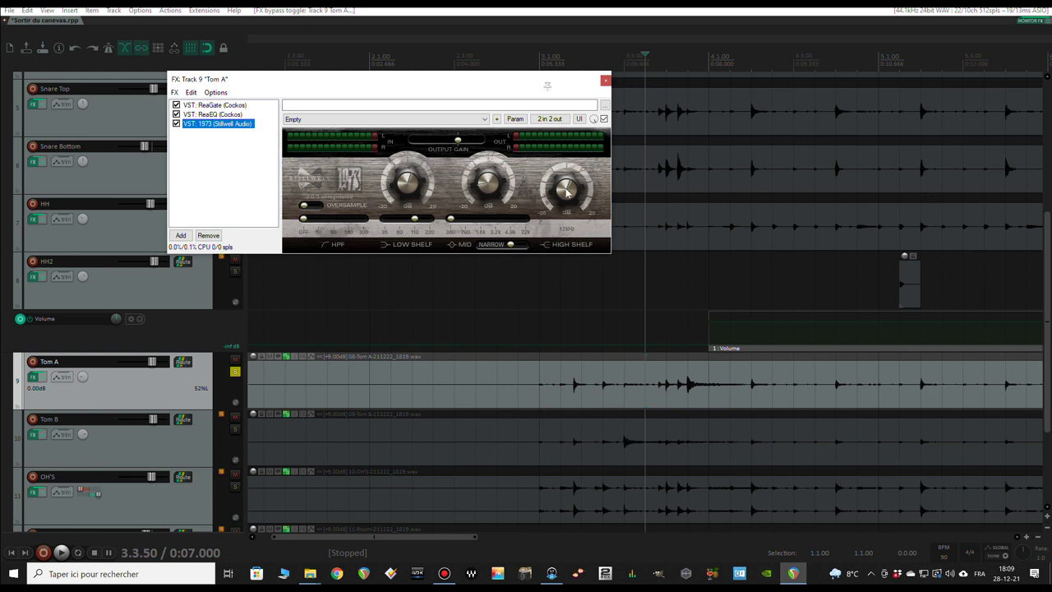
key(space)
click(604, 119)
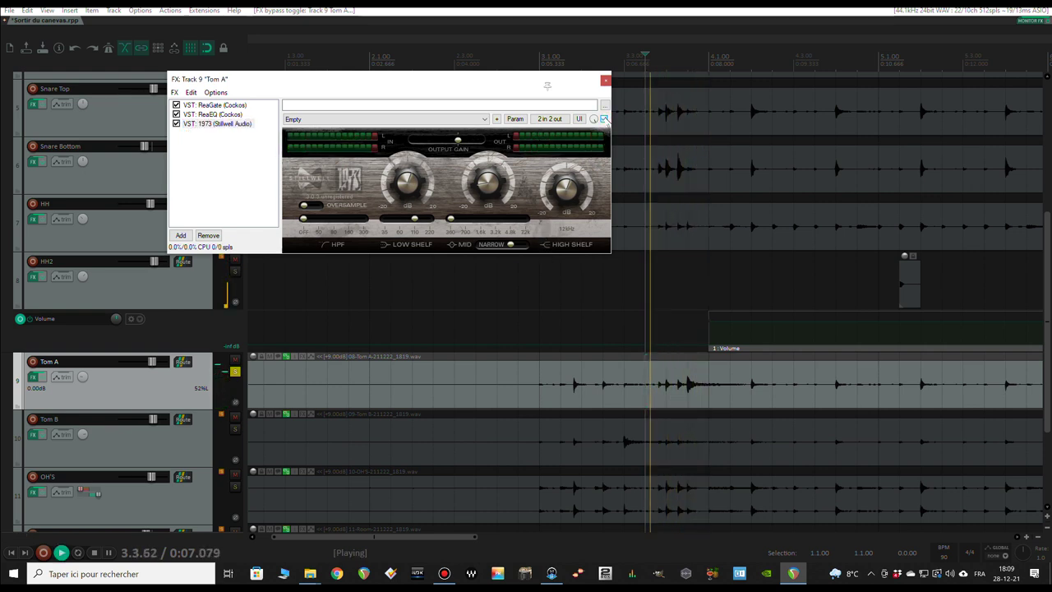
click(604, 120)
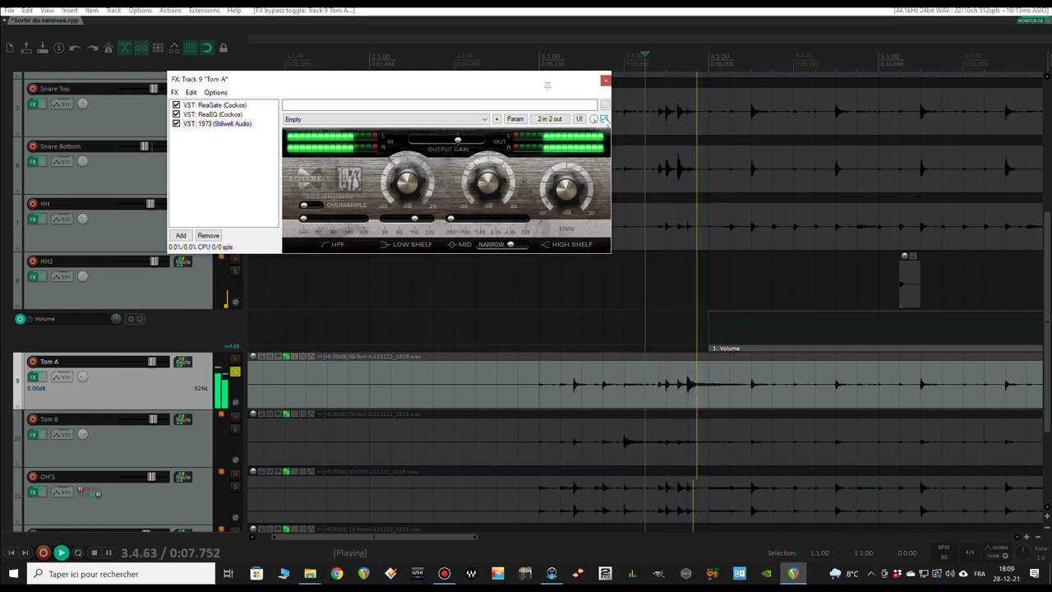
key(space)
click(605, 80)
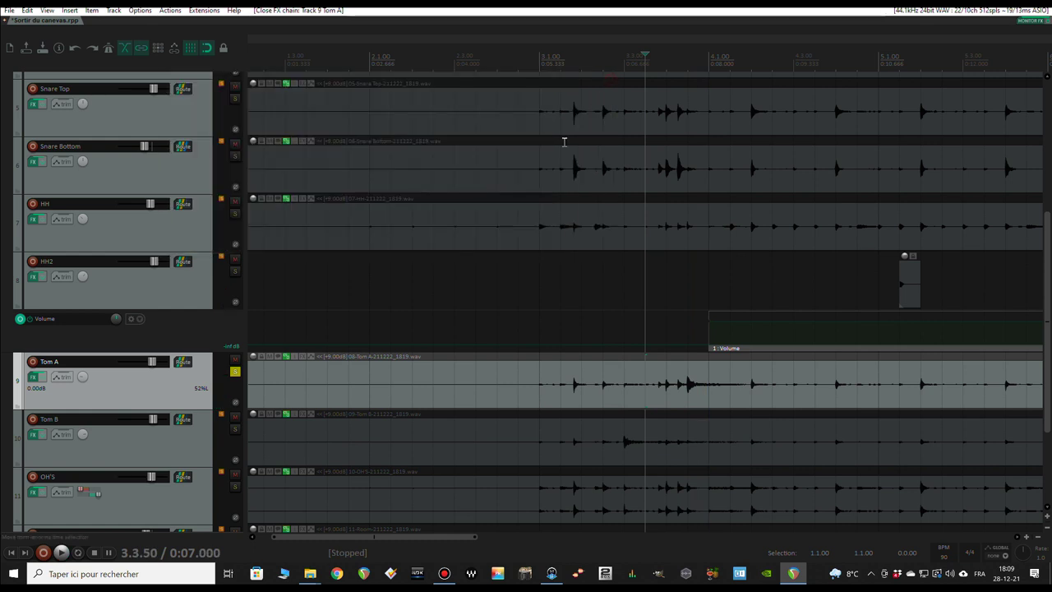
- Move the solo from Tom A to Tom B and open Tom B's effects chain
click(235, 370)
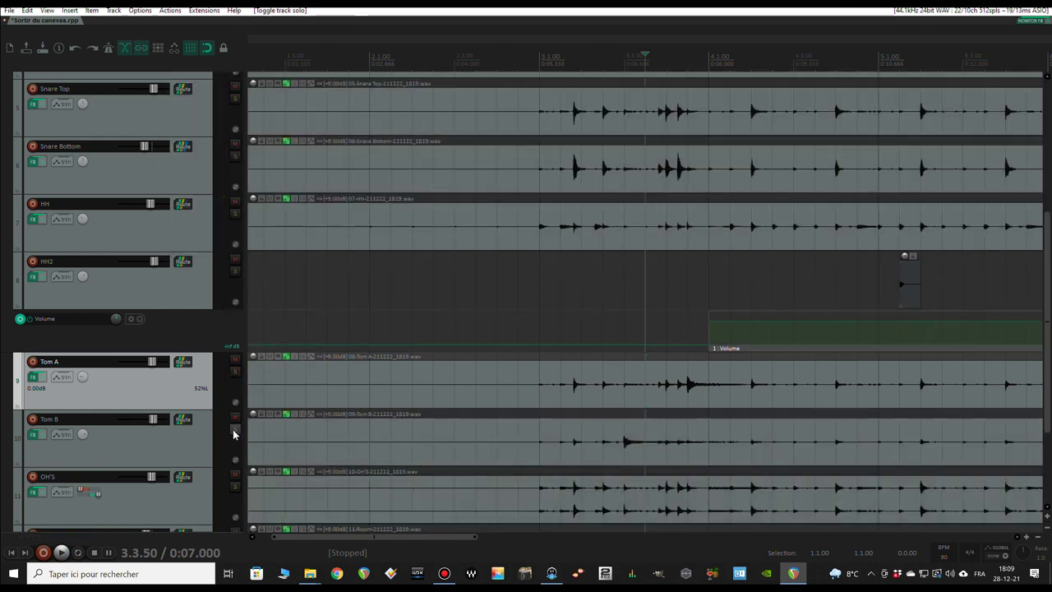
click(235, 428)
click(34, 434)
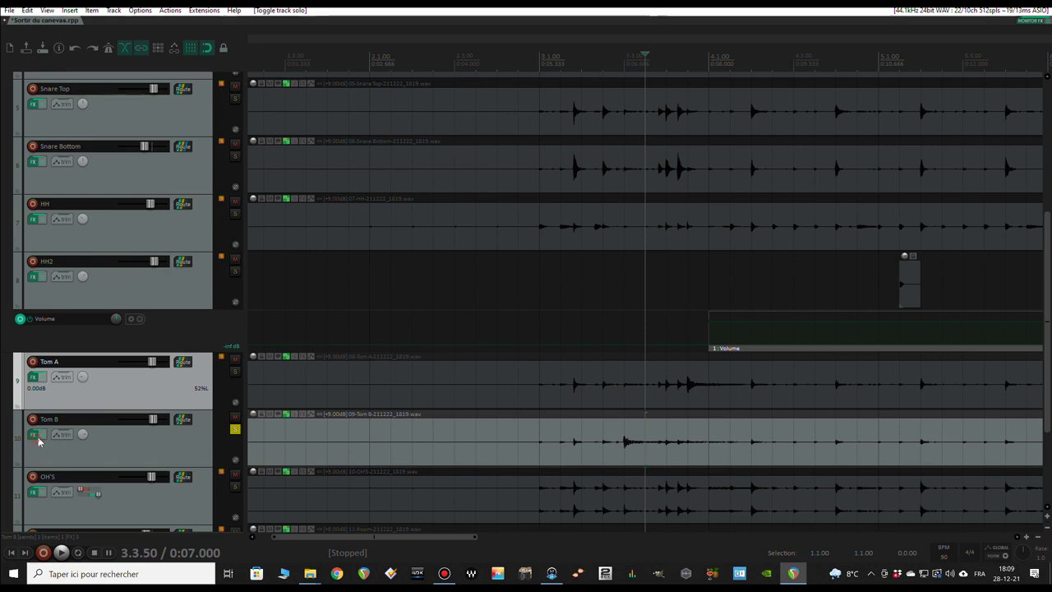
- Review the ReaGate, ReaEQ and 1973 settings on Tom B, and close its effects chain
click(73, 64)
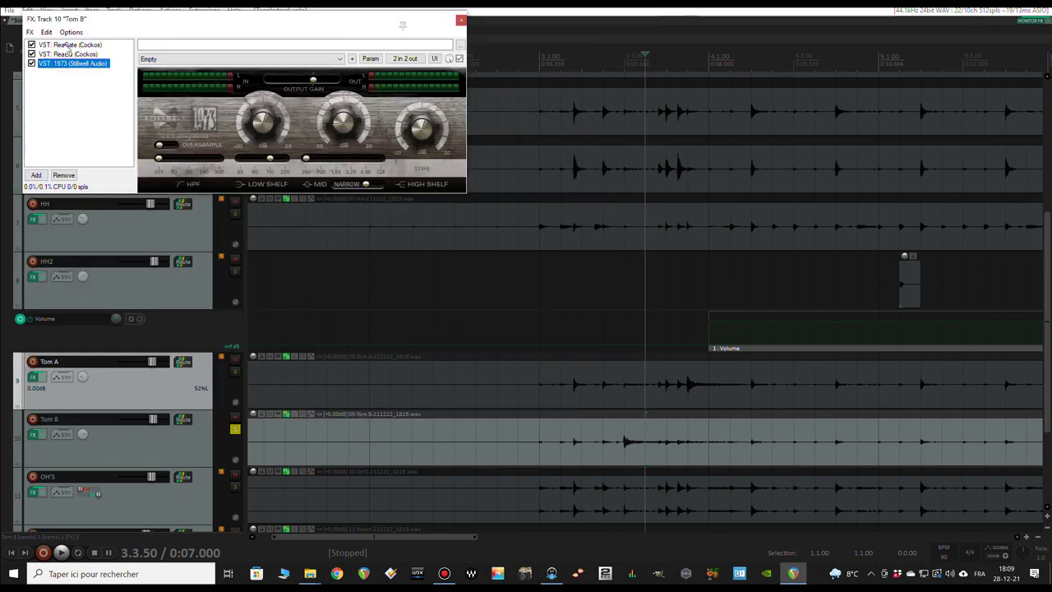
key(Up)
key(Up)
key(Down)
key(Down)
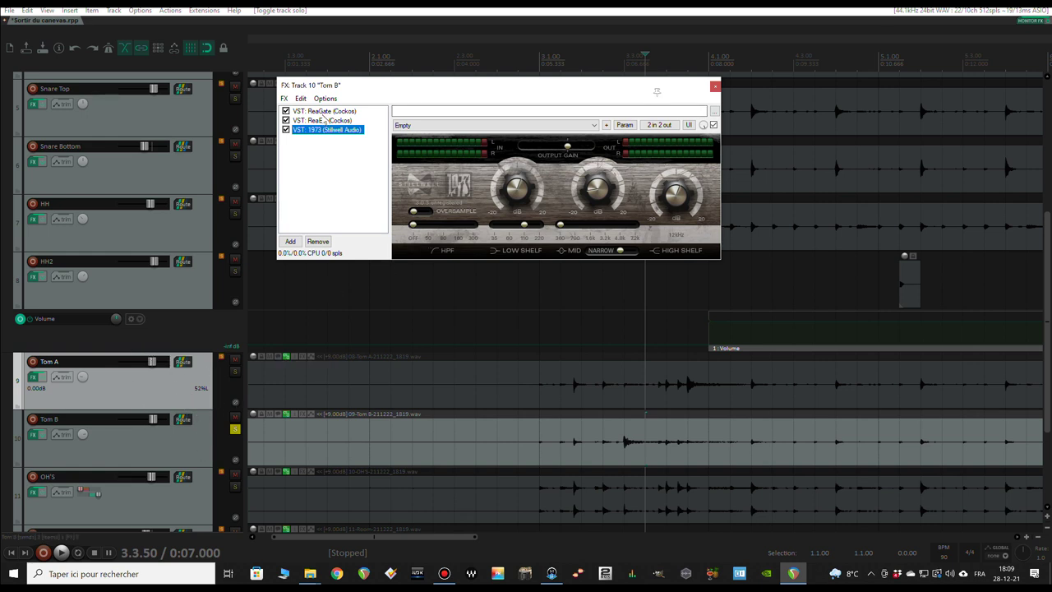
click(322, 114)
click(325, 120)
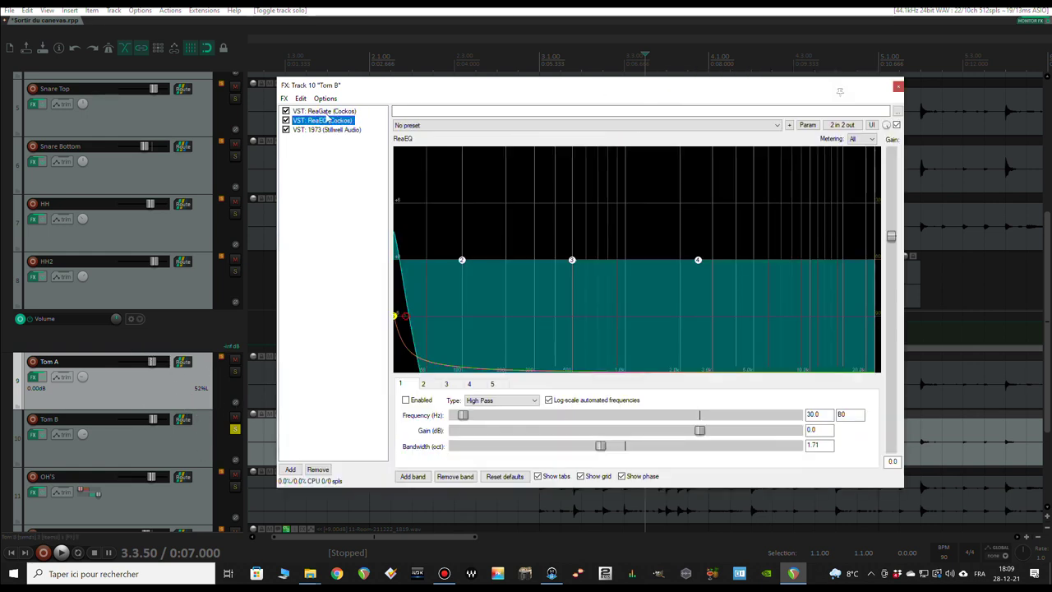
click(325, 111)
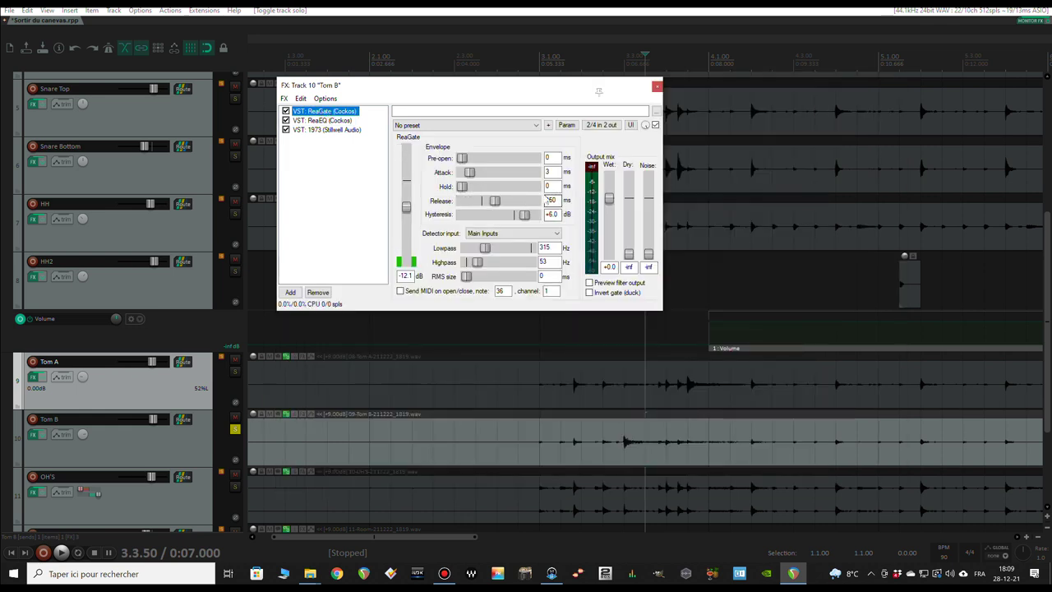
click(325, 120)
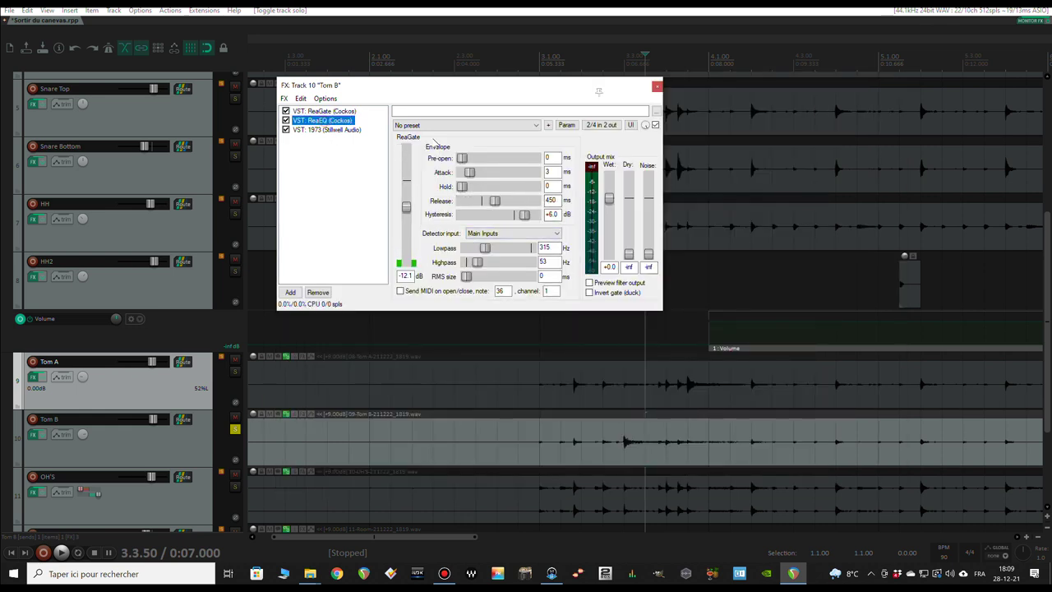
click(321, 130)
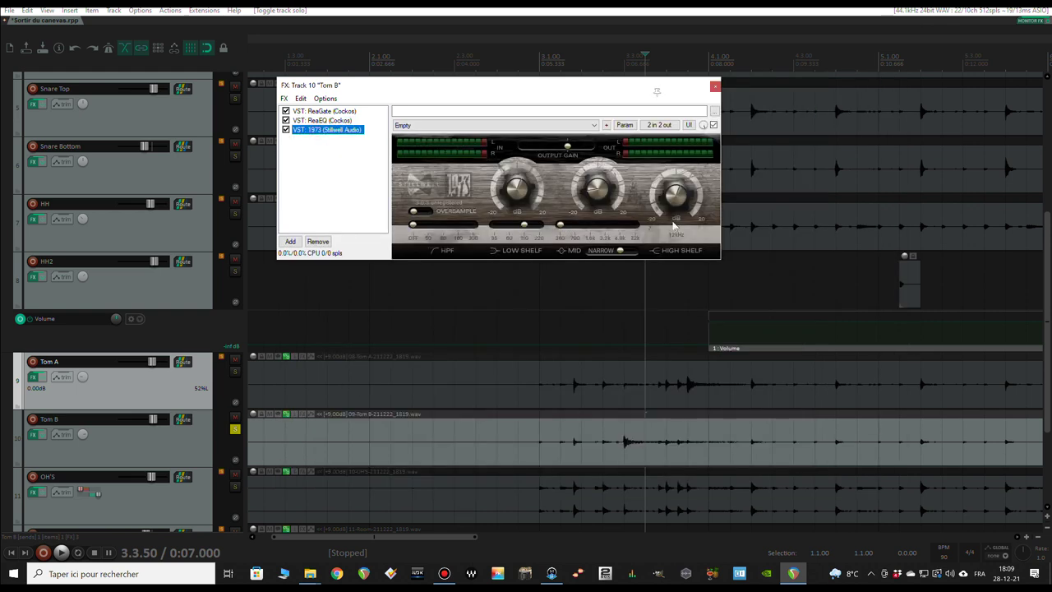
click(714, 85)
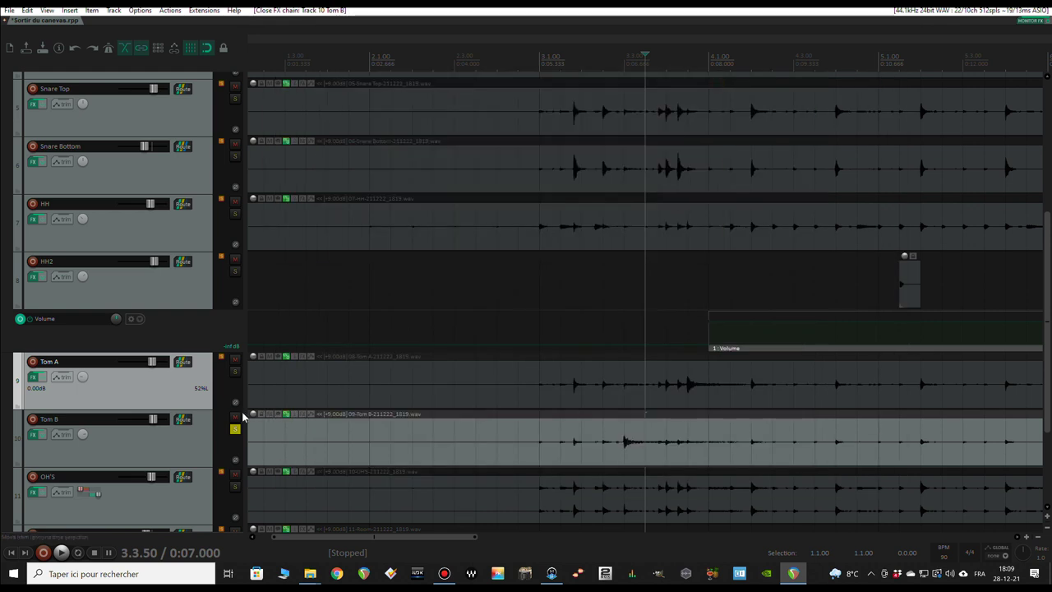
- Solo Tom A and Tom B together and place the edit cursor at 11.1.00, before the closing fill
click(236, 429)
drag(235, 371, 235, 428)
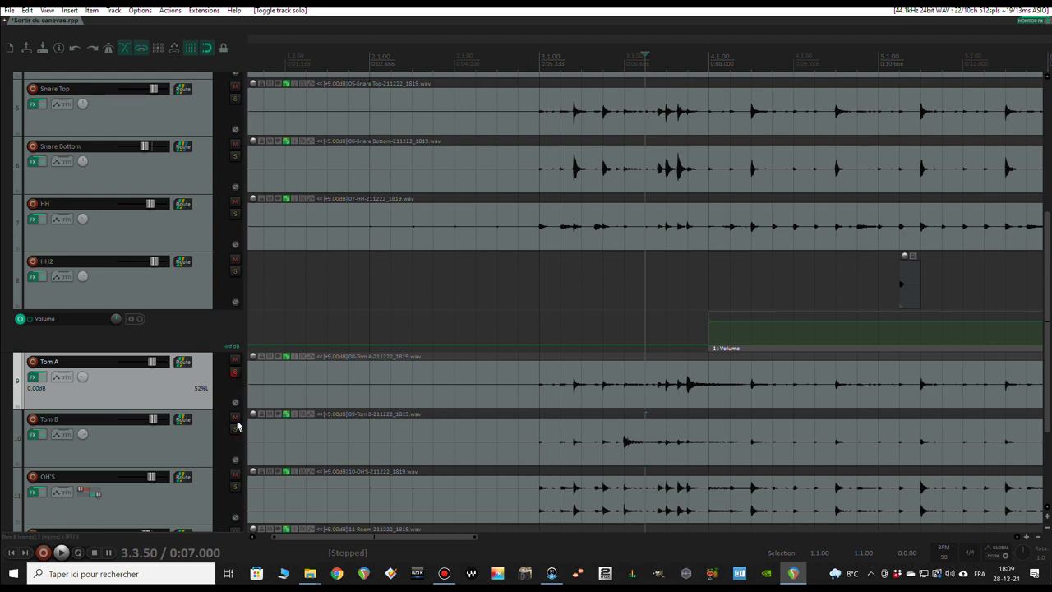
scroll(789, 307, down, 5)
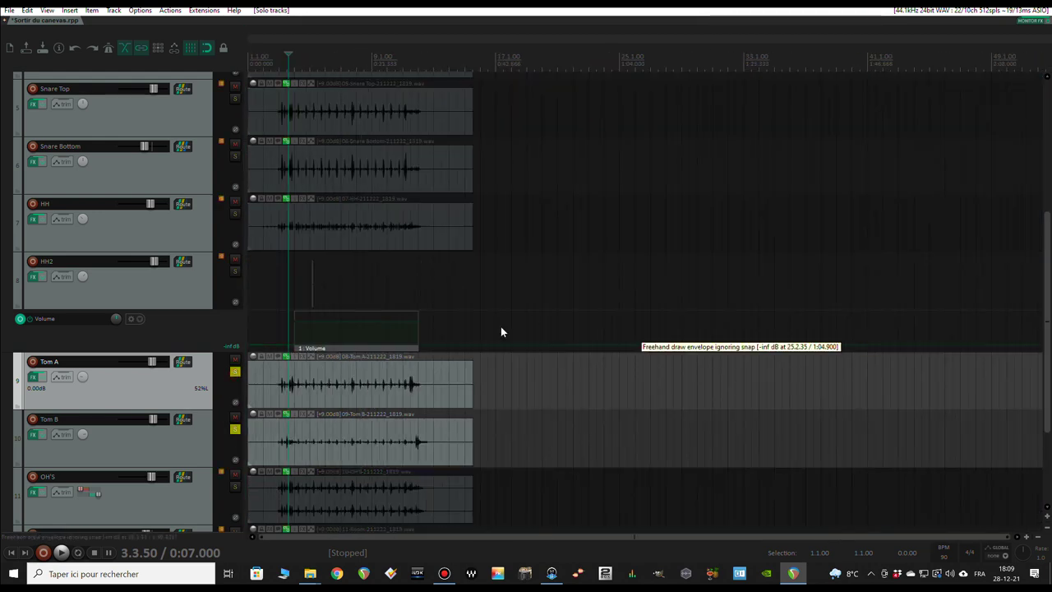
click(401, 68)
scroll(480, 385, up, 3)
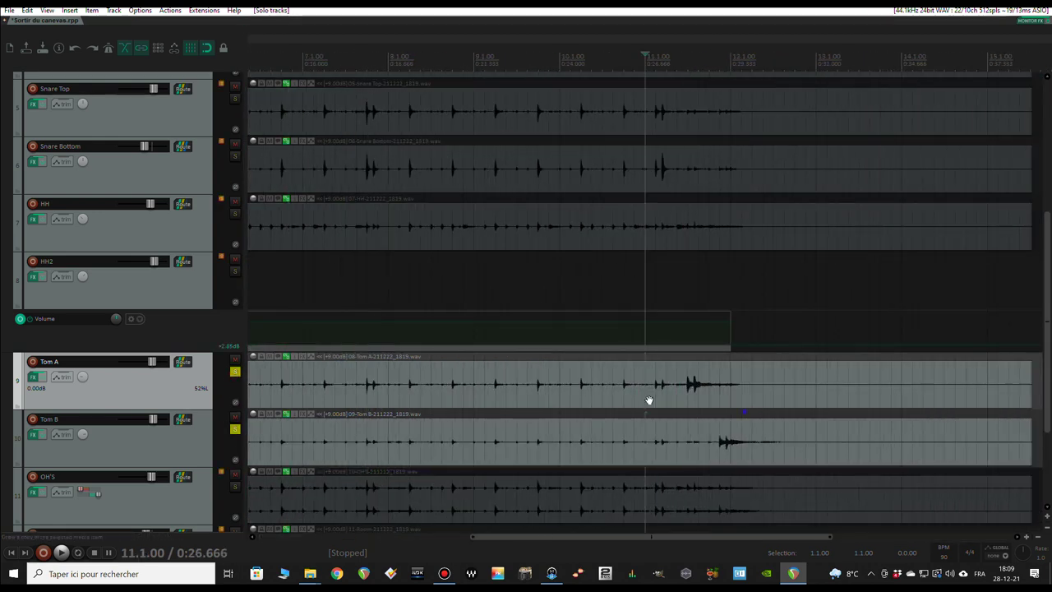
- Play the closing fill of both soloed toms twice from 11.1.00, and stop playback
key(space)
scroll(654, 385, up, 2)
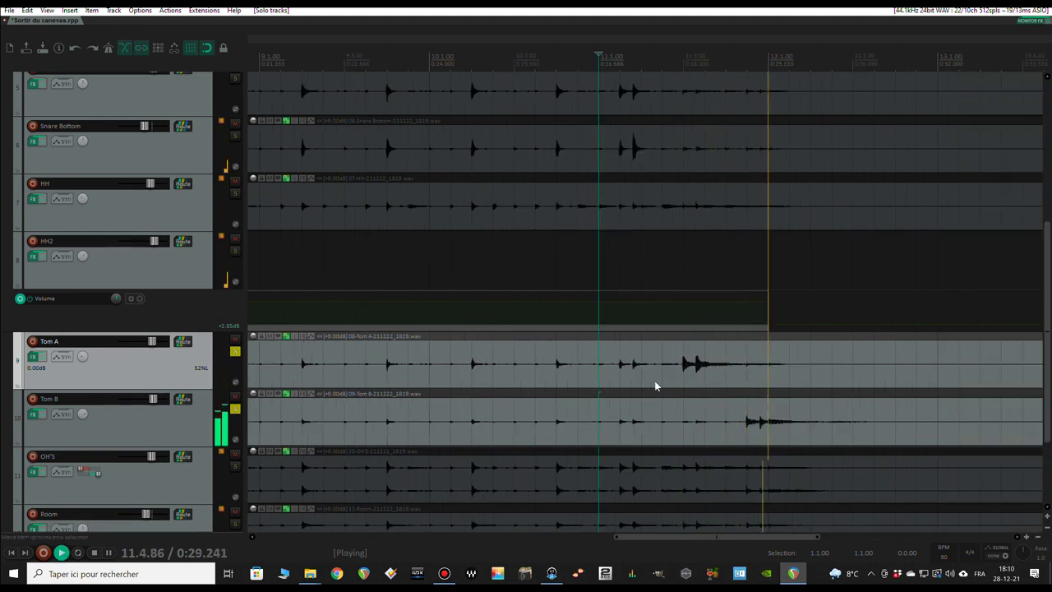
key(space)
key(space)
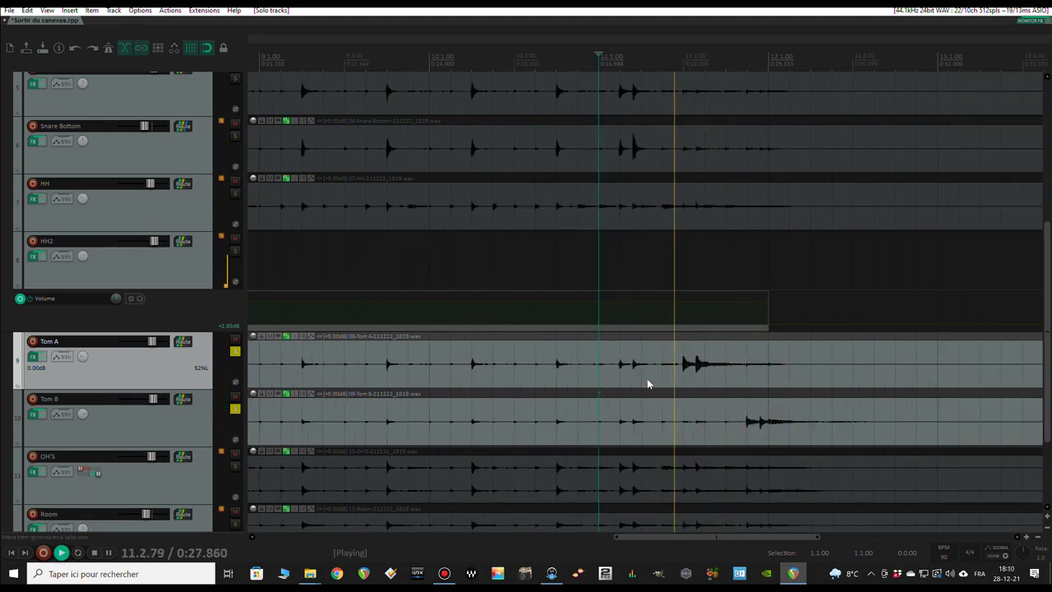
key(space)
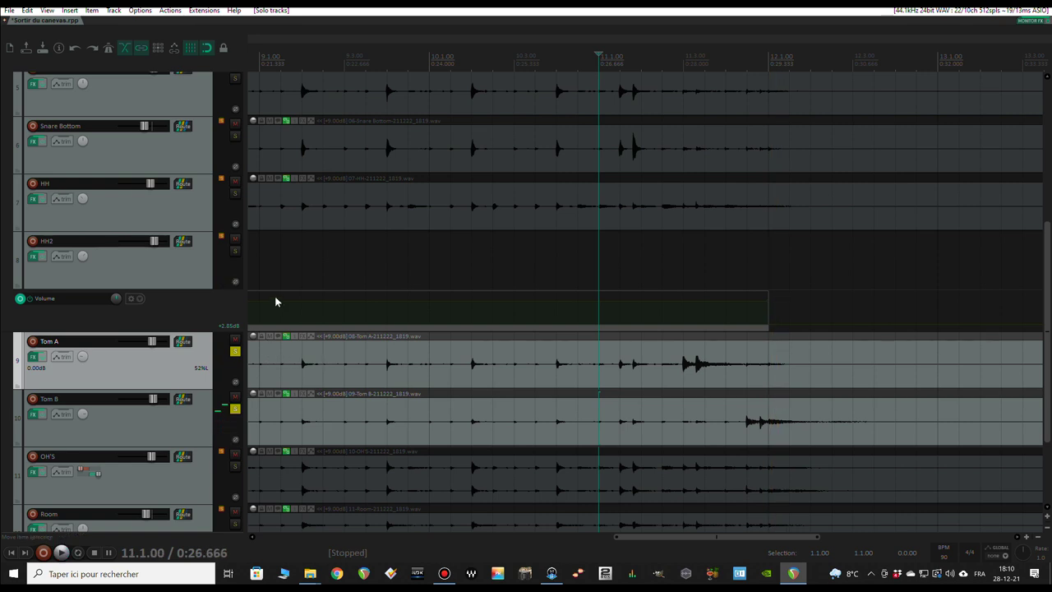
- Solo Kick In through HH2 alongside both toms and play the closing fill from 10.3.00
scroll(274, 296, down, 3)
drag(236, 237, 236, 116)
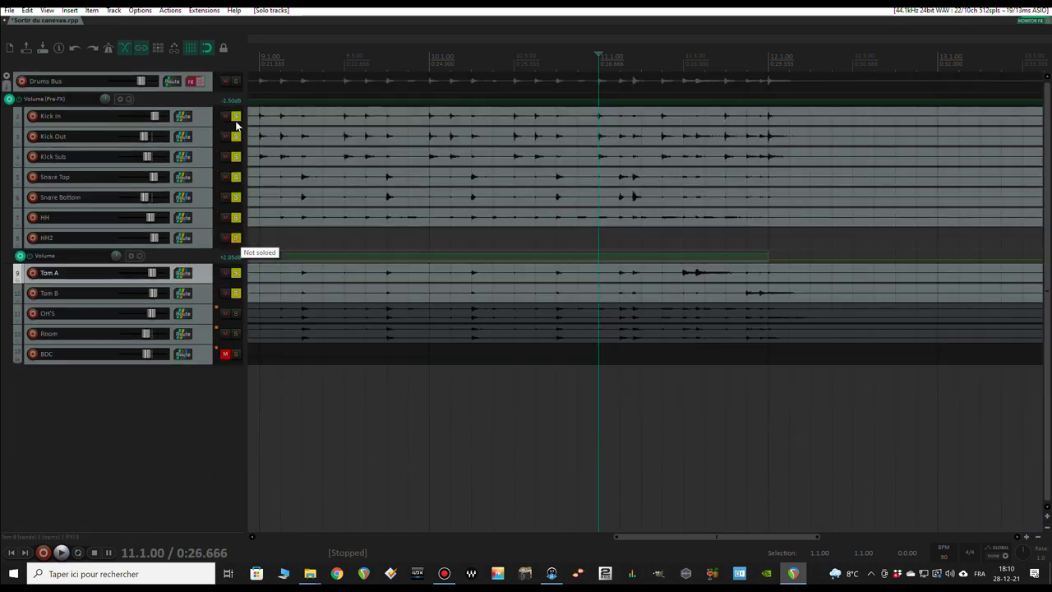
click(510, 63)
key(space)
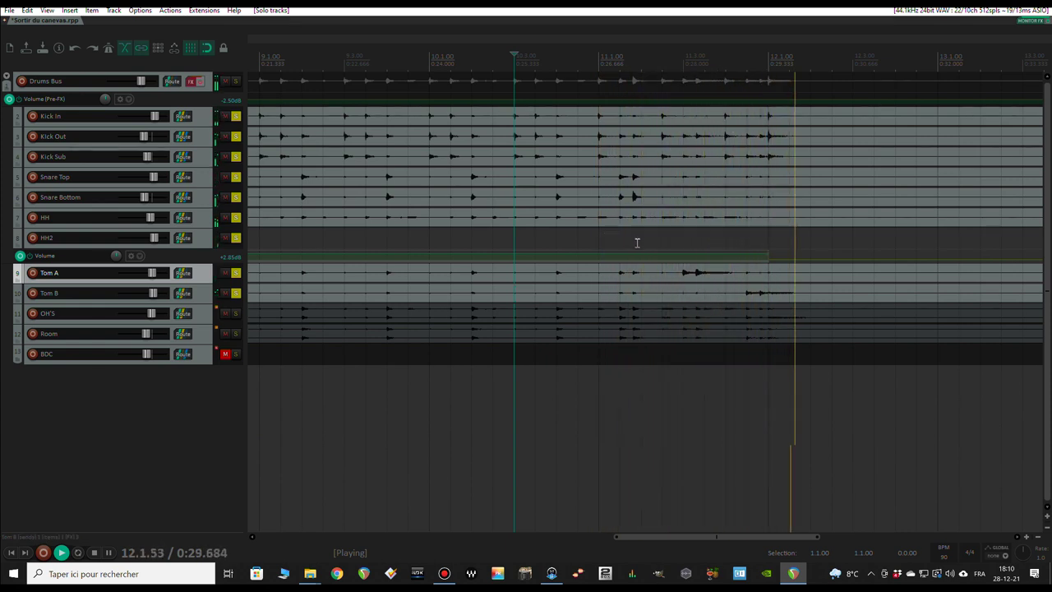
- Stop playback and remove the solo from every track from Kick In through Tom B
key(space)
drag(235, 292, 234, 123)
scroll(360, 285, up, 4)
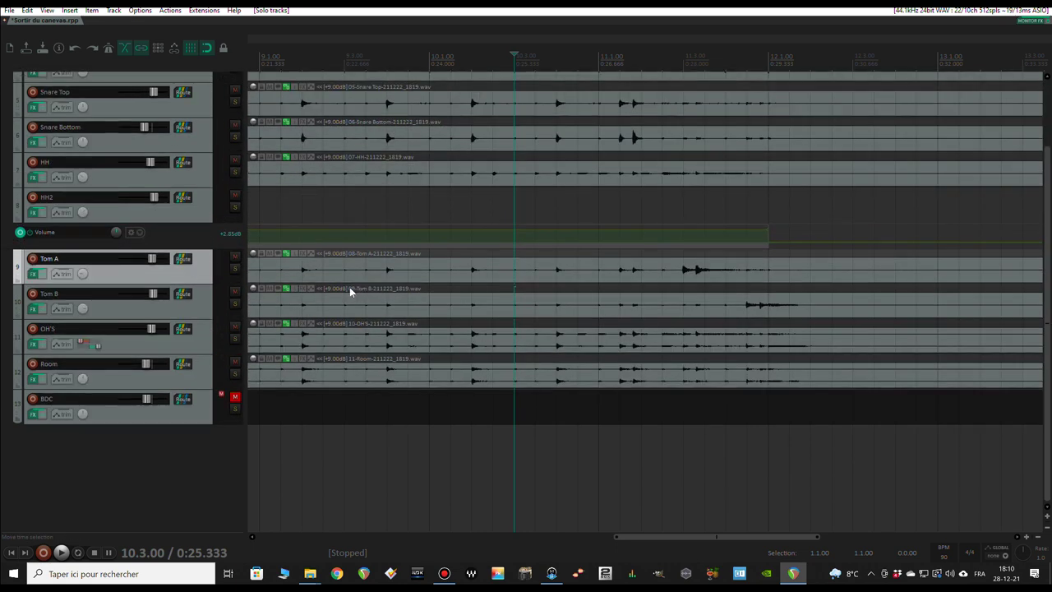
- Solo the OH'S track with enlarged track heights and open its effects chain
click(218, 337)
scroll(442, 340, down, 4)
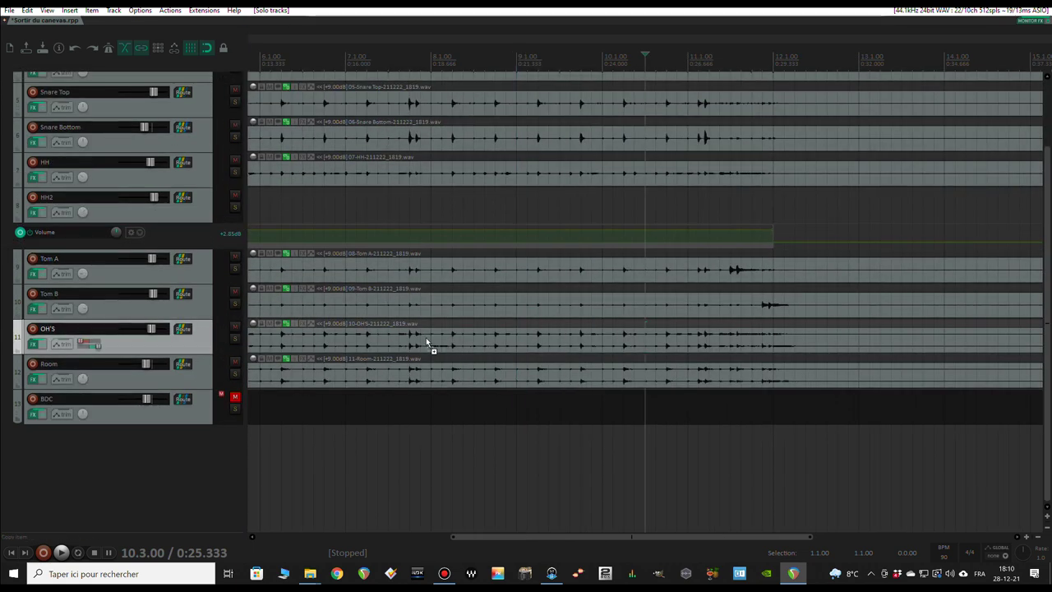
scroll(354, 337, up, 2)
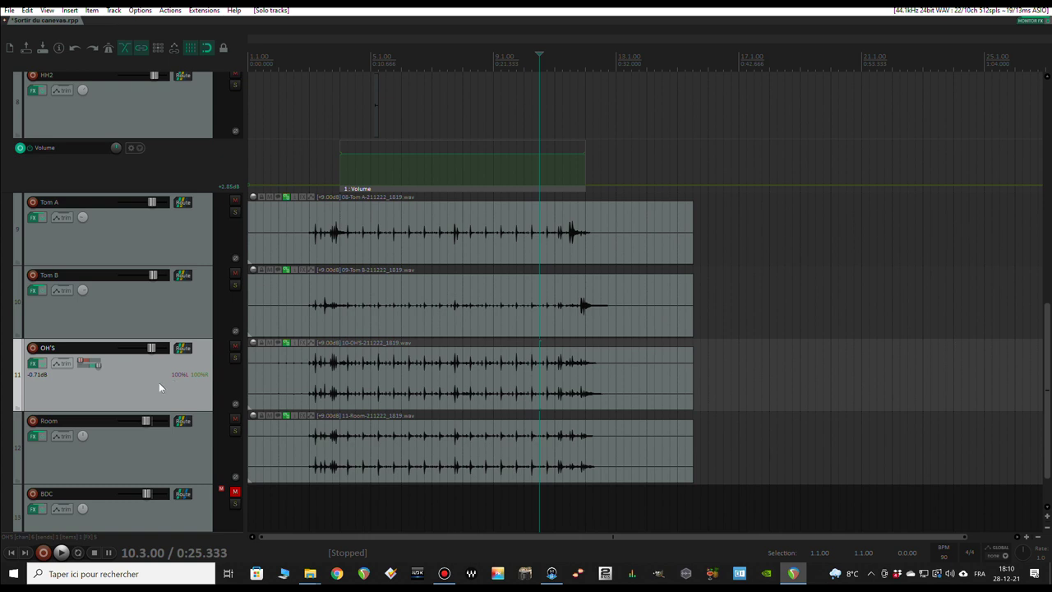
click(235, 357)
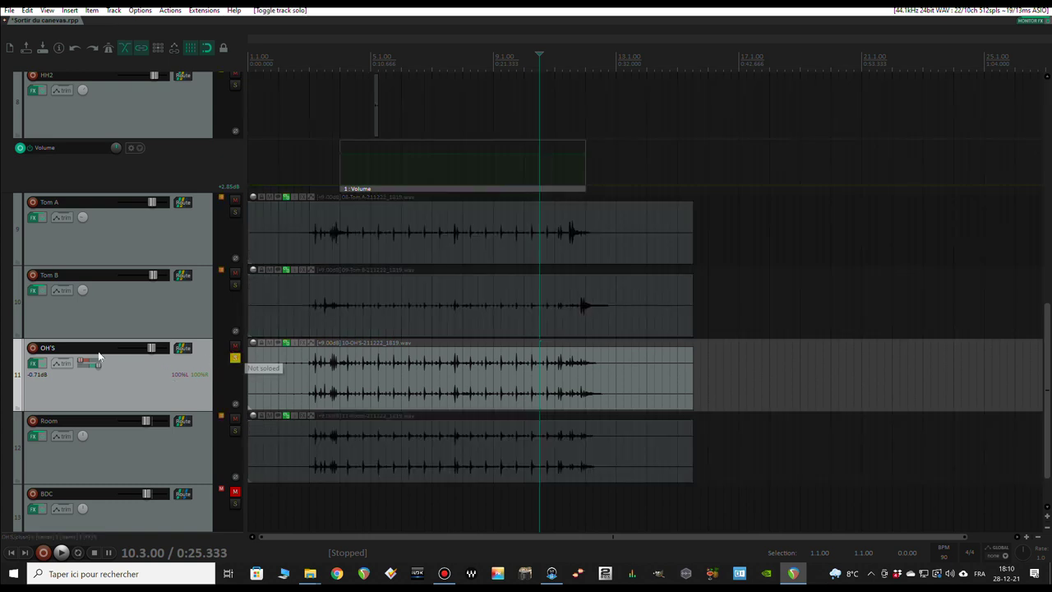
click(33, 363)
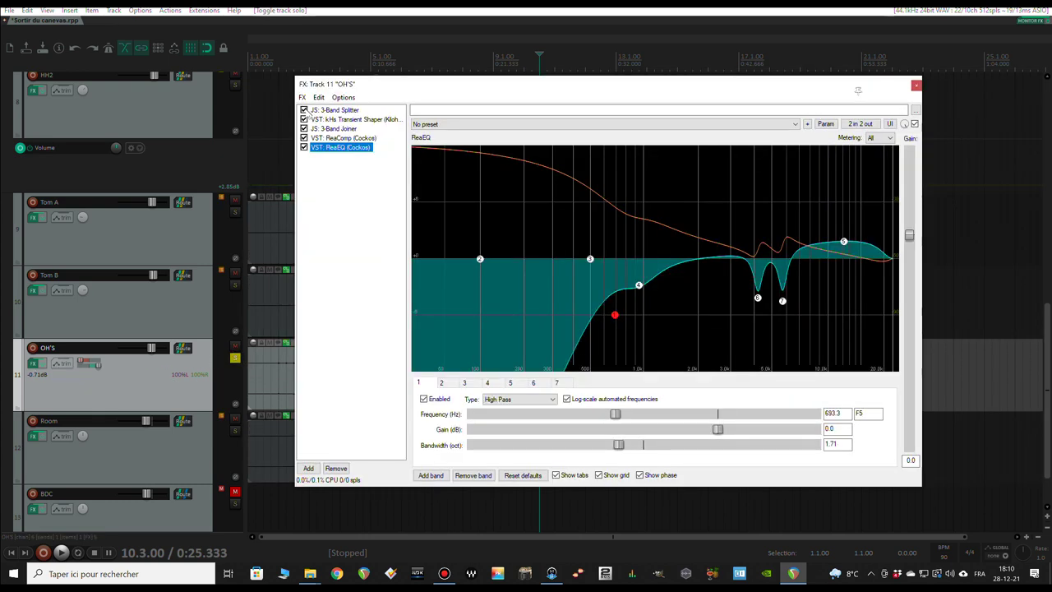
- Bypass all five effects in the OH'S chain and move the chain window aside to uncover the tracks
click(304, 128)
click(304, 137)
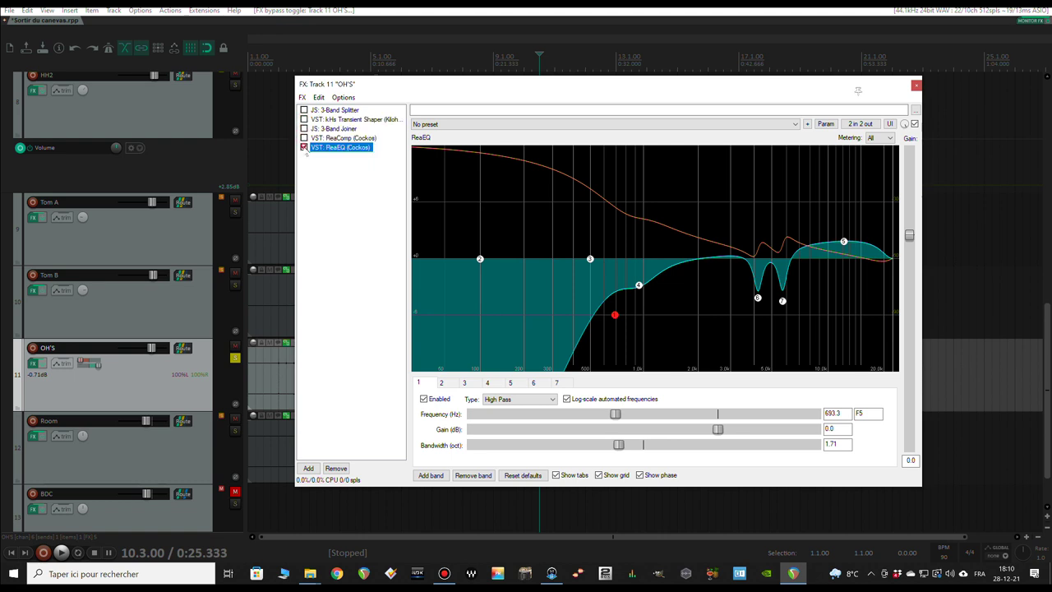
drag(514, 89, 644, 92)
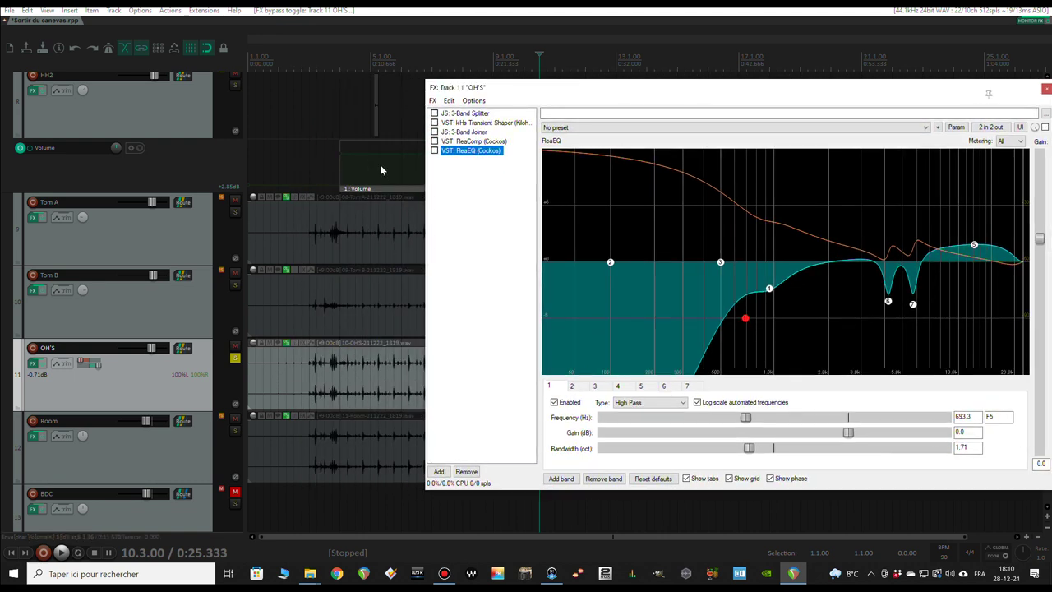
- Solo Kick In through Tom B together with OH'S and start playback from 10.3.00
scroll(287, 122, up, 3)
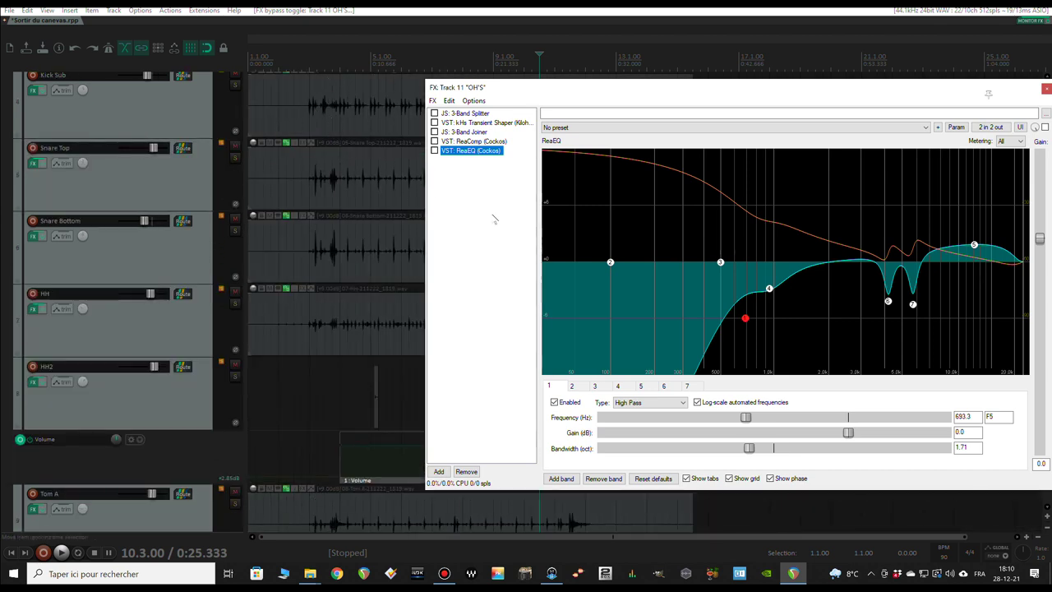
scroll(411, 232, down, 3)
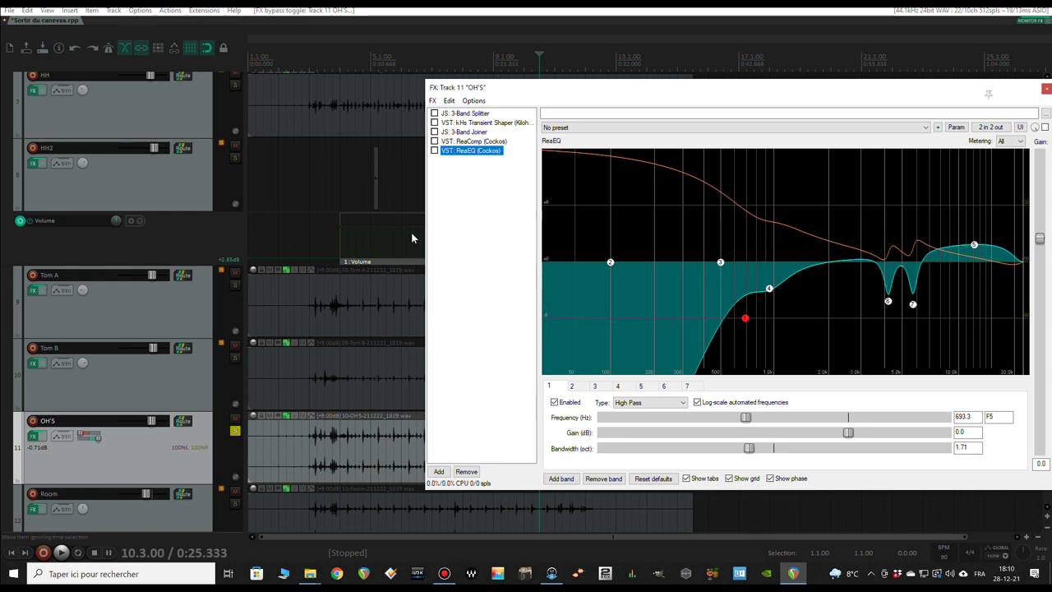
scroll(239, 340, down, 2)
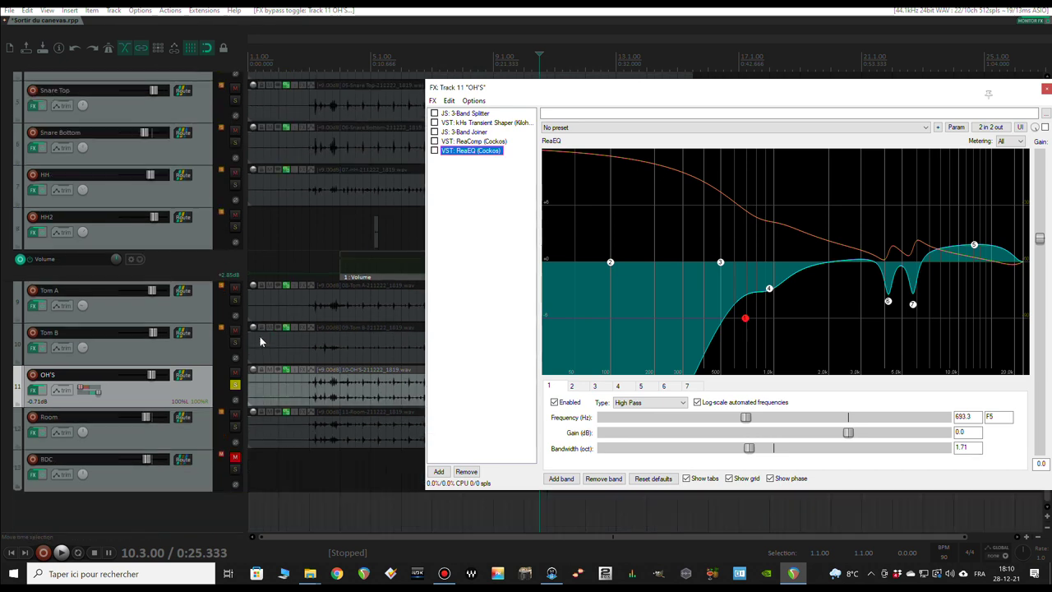
scroll(235, 329, up, 5)
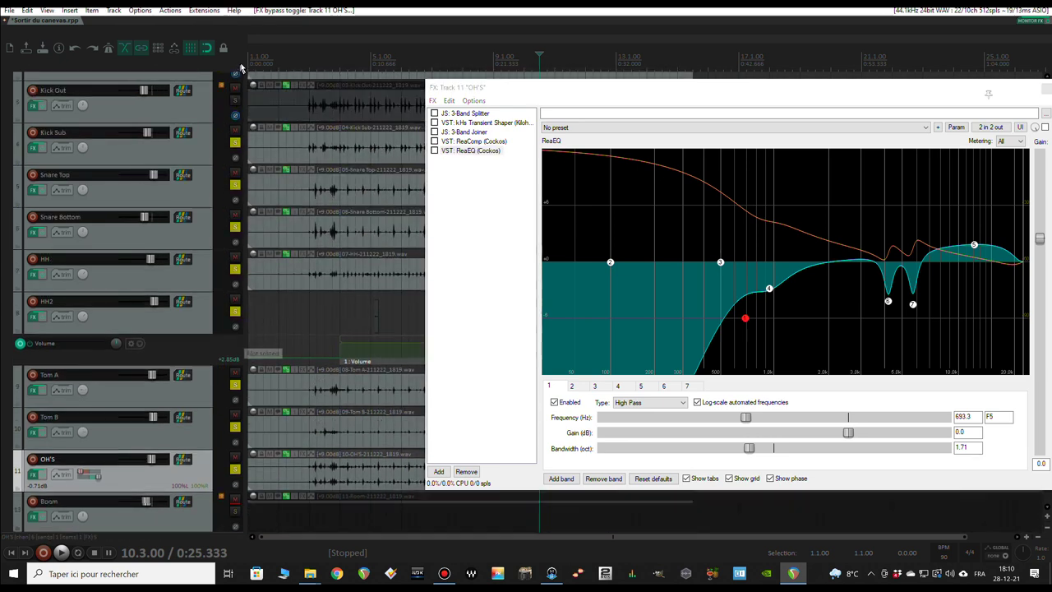
click(235, 180)
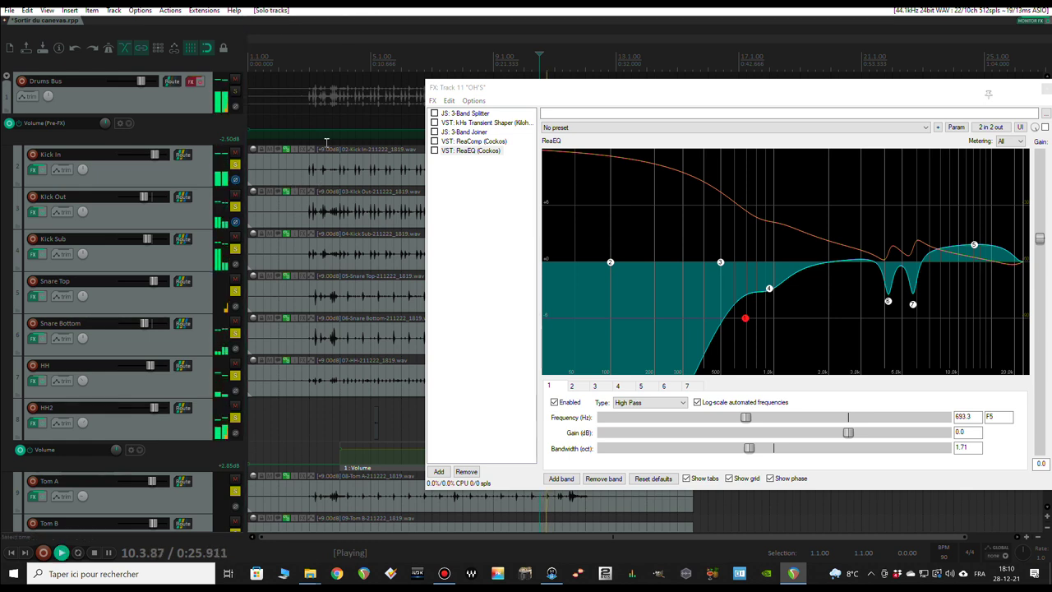
- Place the edit cursor at 3.3.00 and play the soloed drums with the unprocessed overheads, and stop playback
click(323, 62)
key(space)
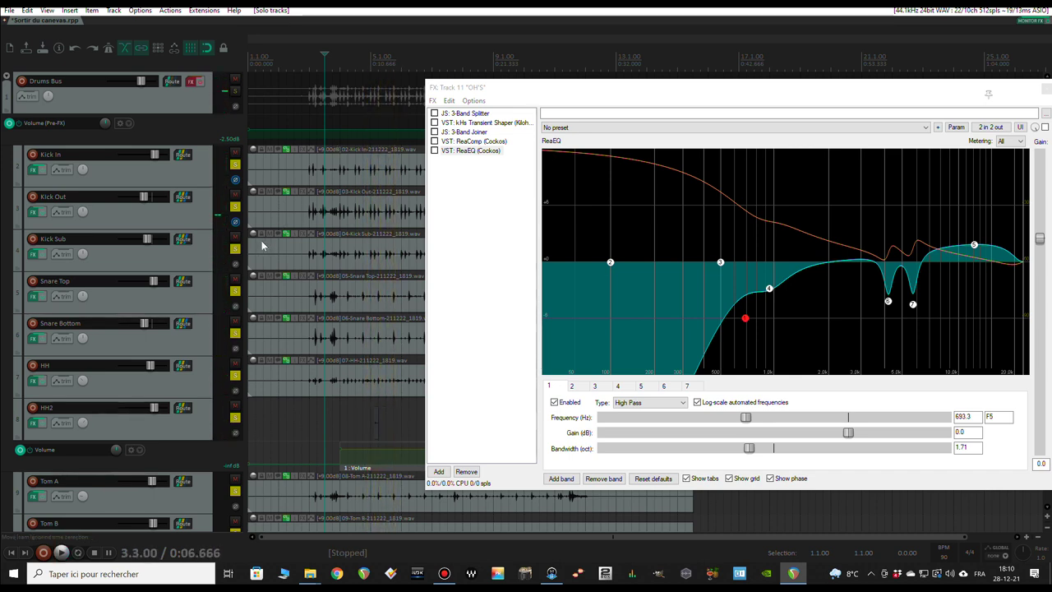
scroll(263, 244, down, 3)
key(space)
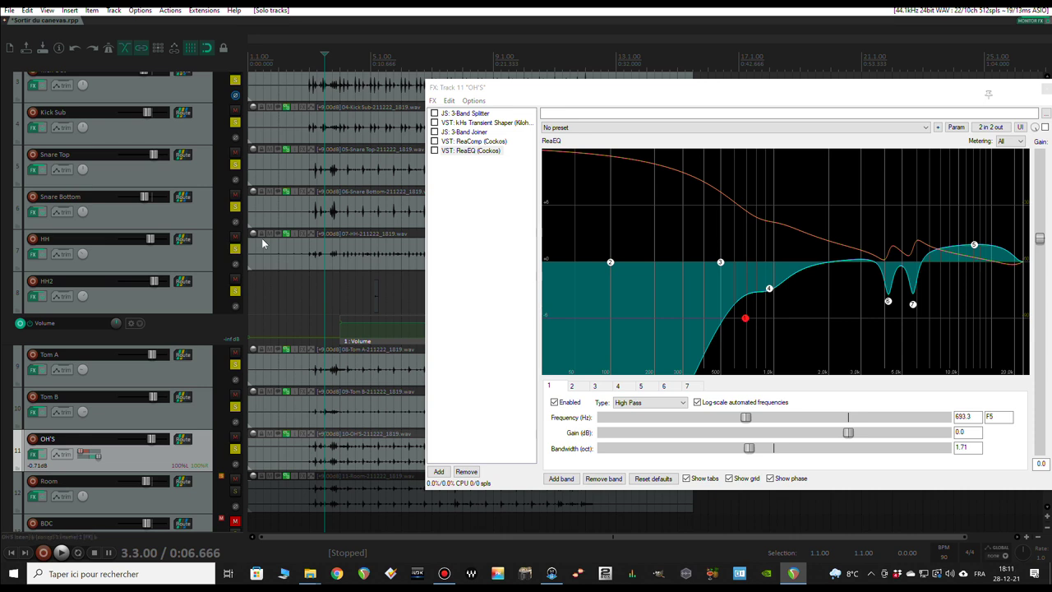
- Unsolo Kick In through Tom B so only OH'S stays soloed, and play the unprocessed overheads from 3.3.00
click(187, 453)
drag(234, 415, 234, 180)
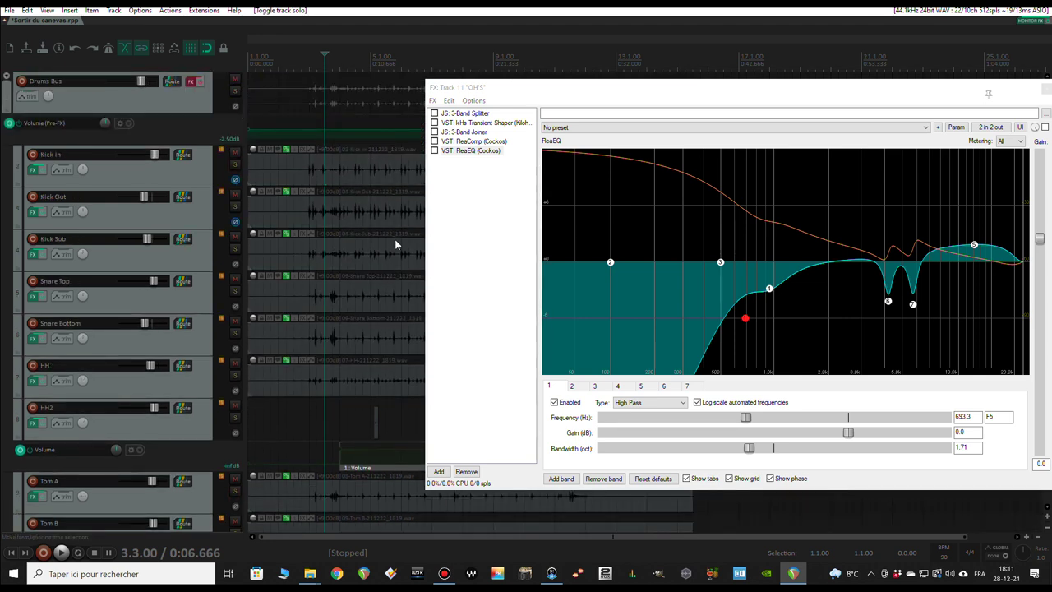
scroll(369, 321, down, 4)
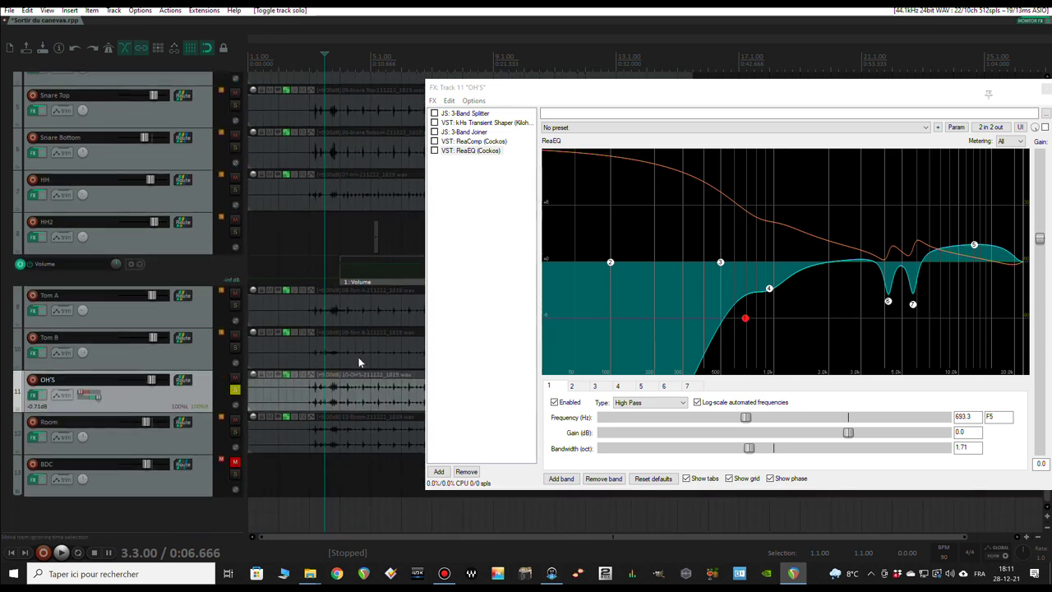
key(space)
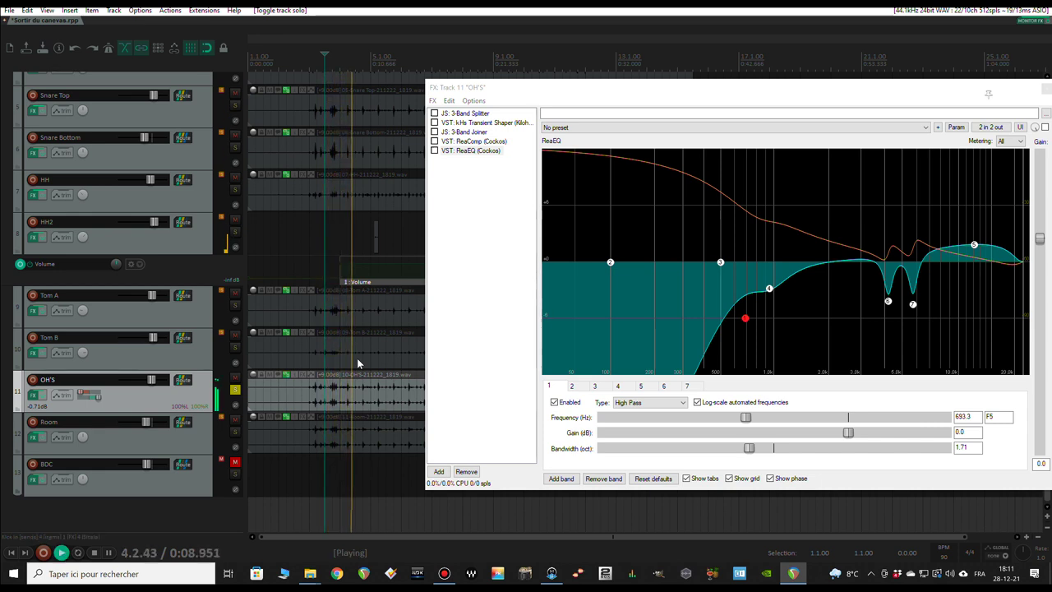
key(space)
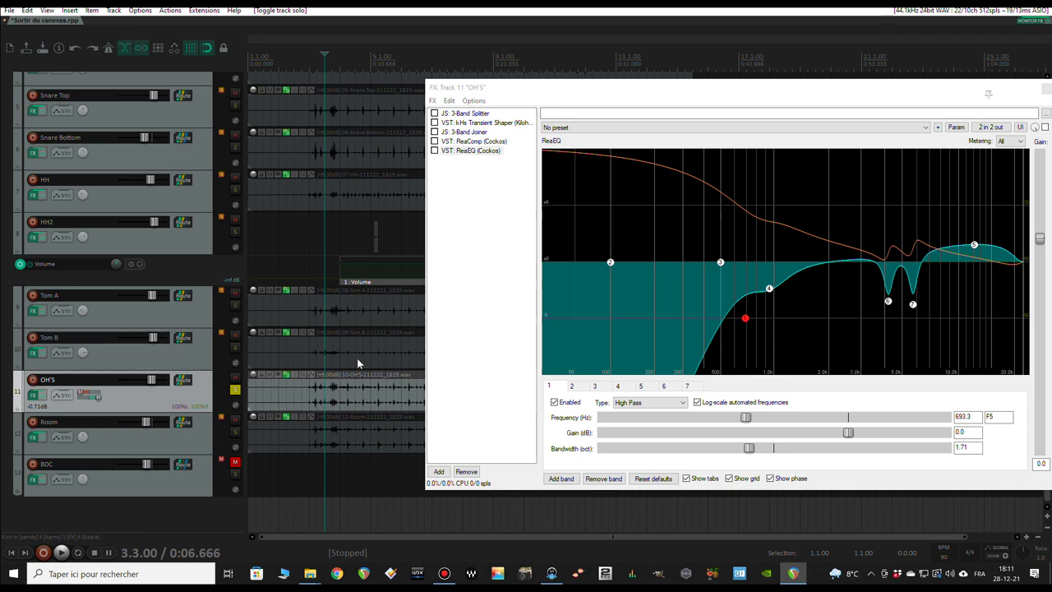
- Enable the 3-Band Splitter and 3-Band Joiner on OH'S, and review their crossover frequencies and band levels
click(434, 113)
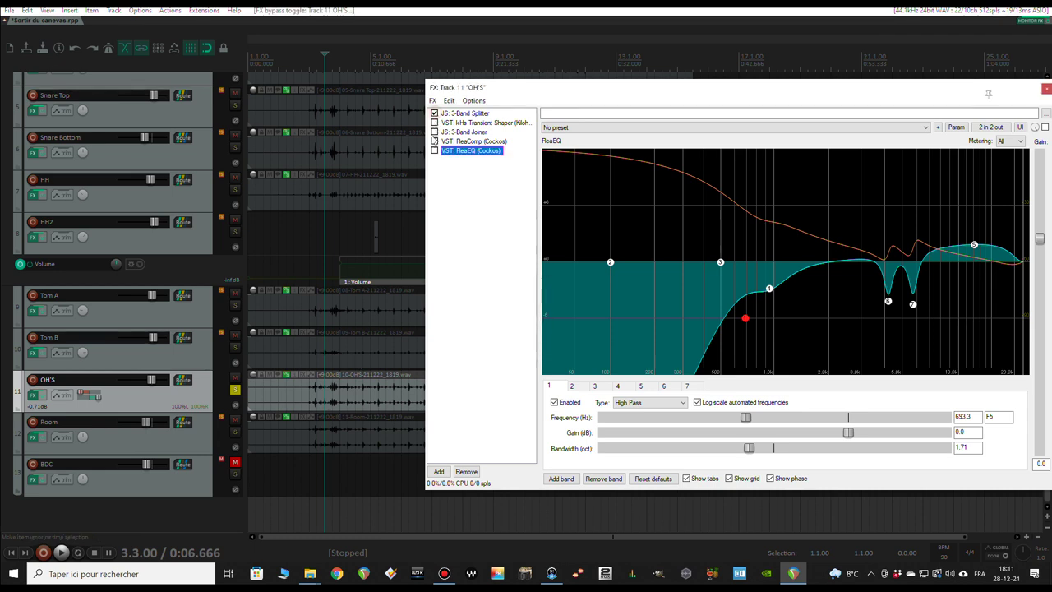
click(434, 132)
click(469, 114)
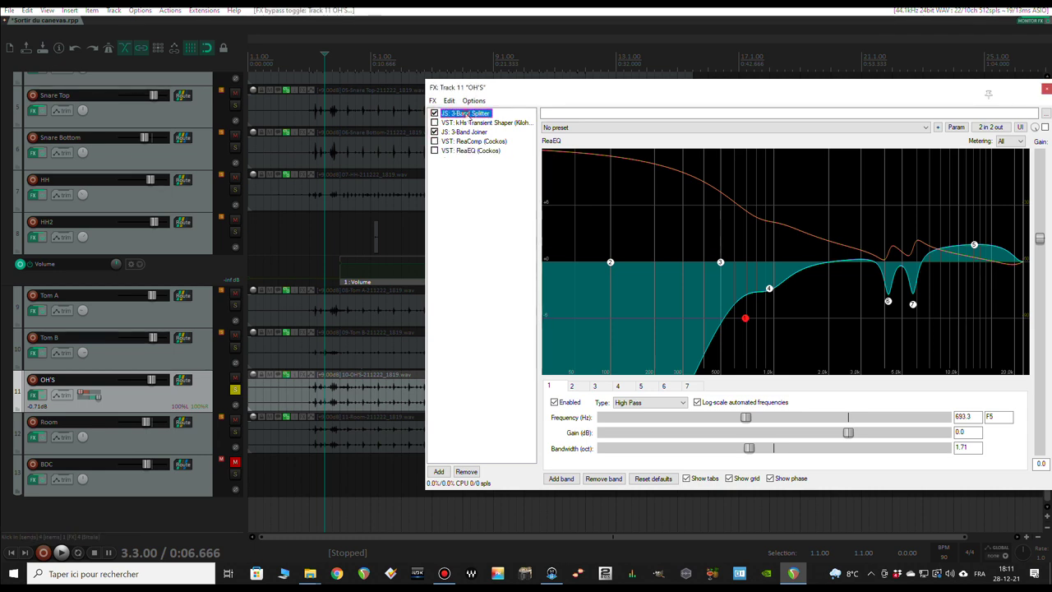
click(466, 133)
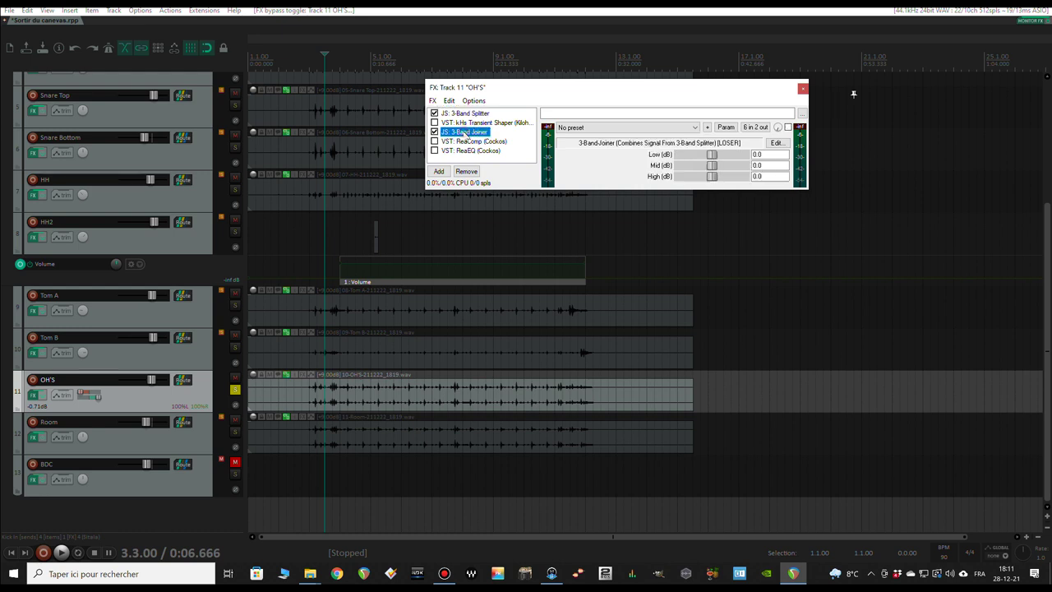
click(453, 113)
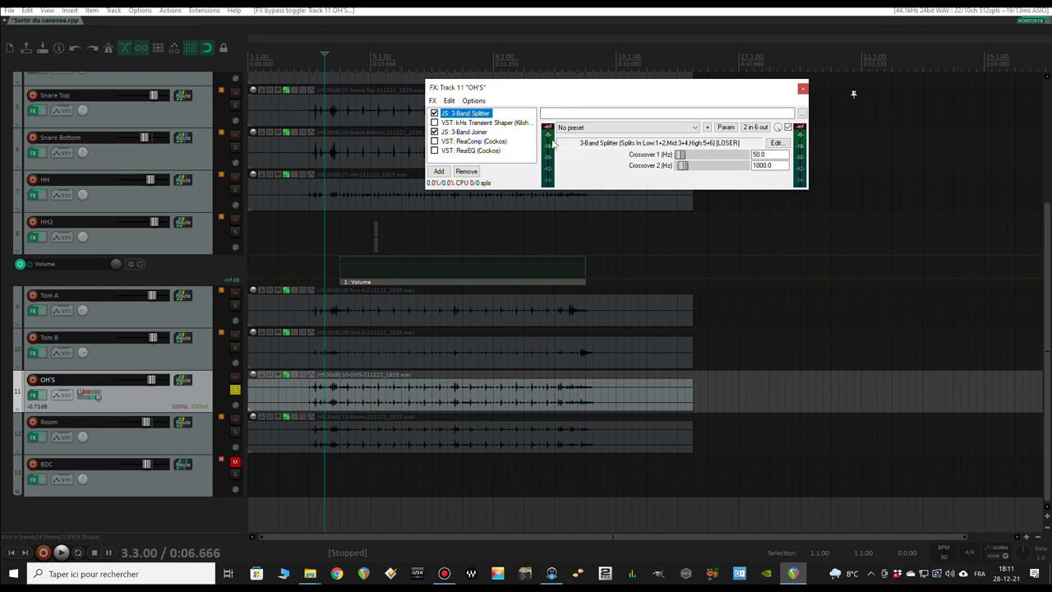
click(766, 155)
click(477, 132)
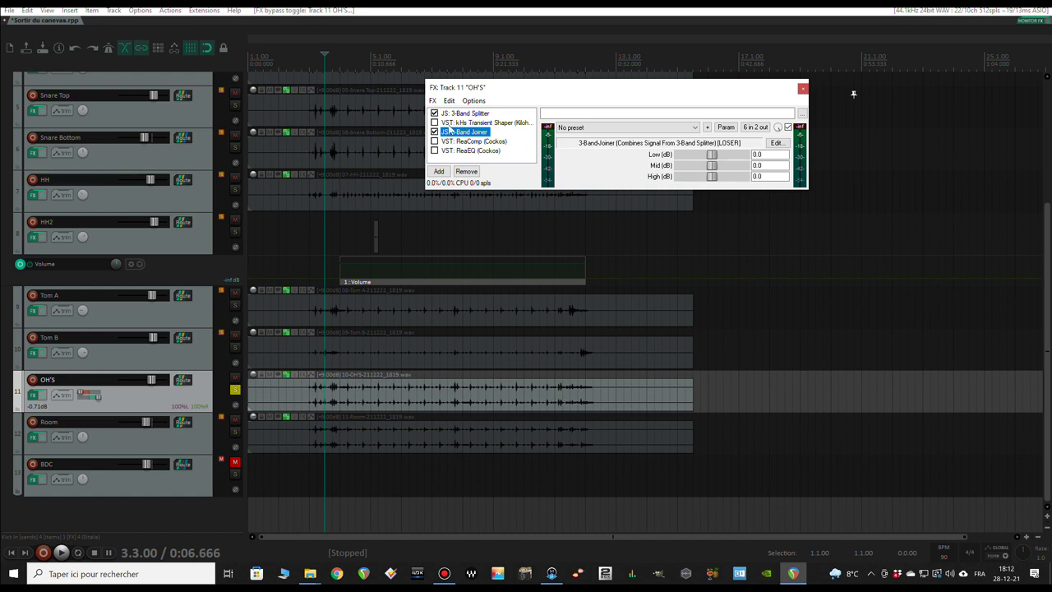
- Play the overheads from 3.3.00 while switching the OH'S effects chain off and on to compare, and stop playback
key(space)
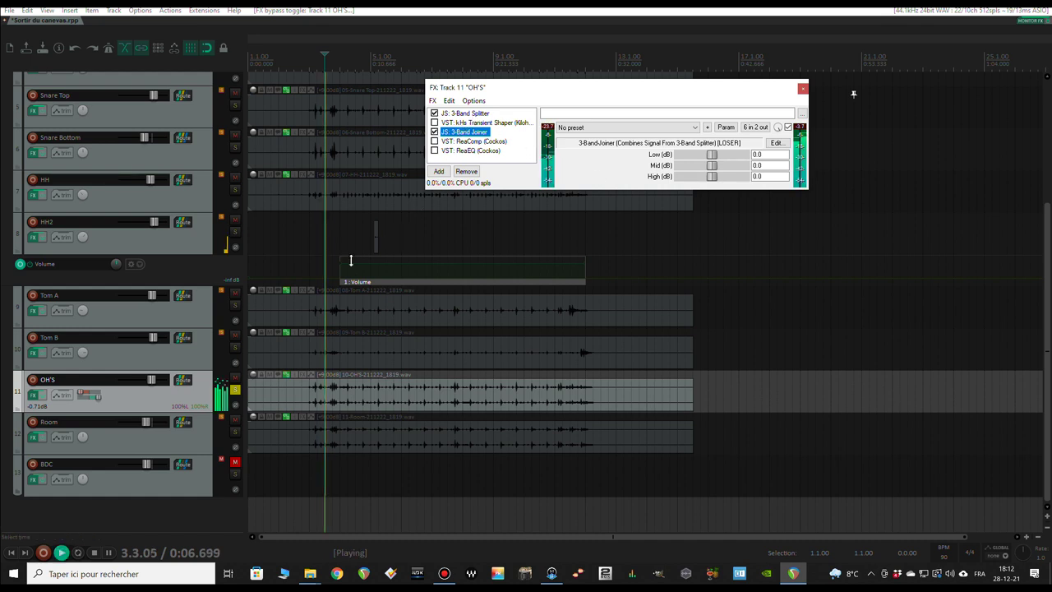
click(42, 398)
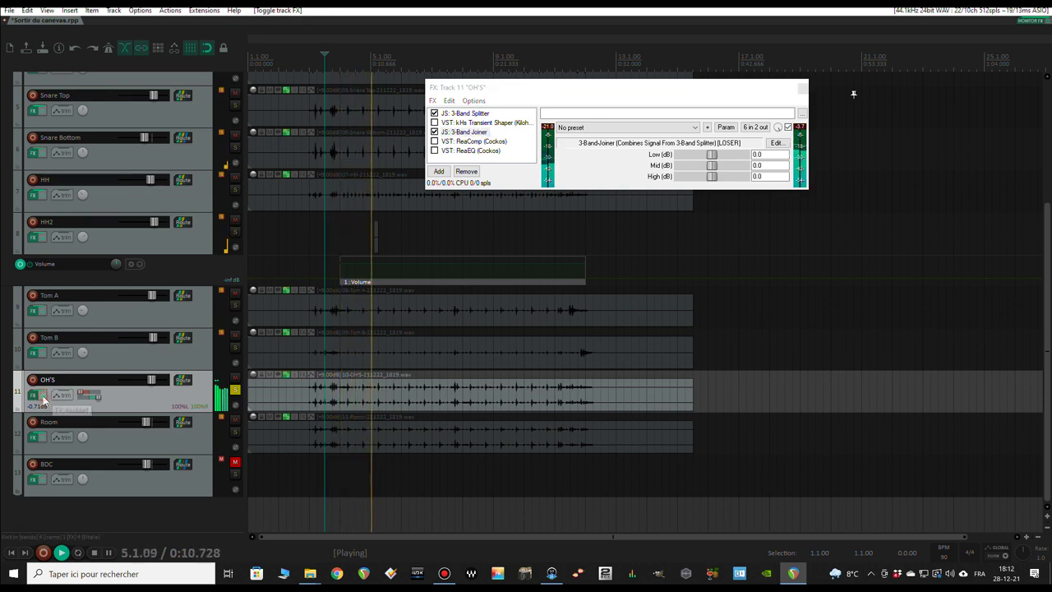
click(42, 398)
key(space)
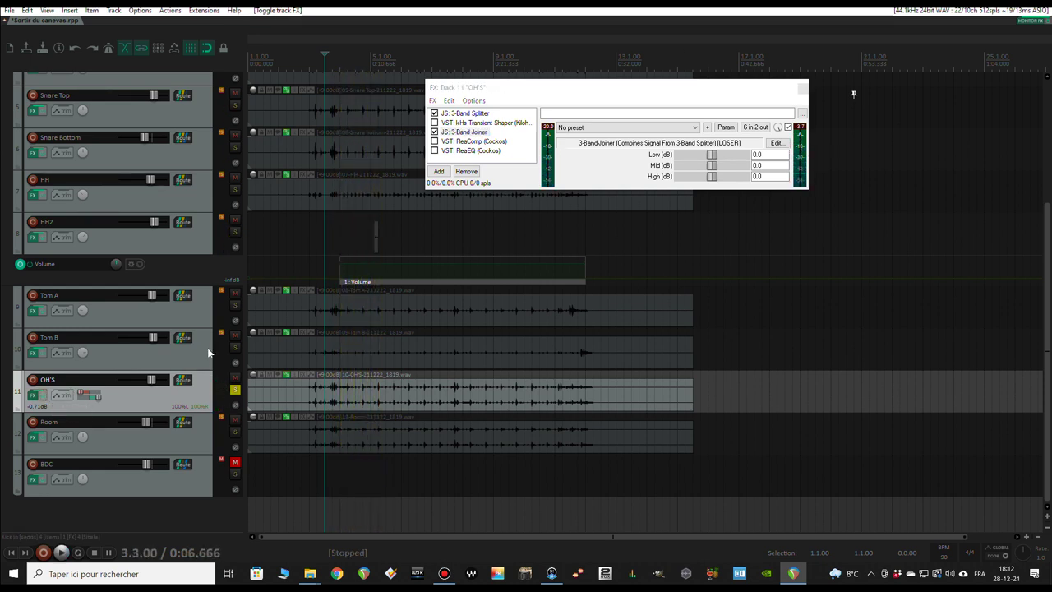
- Enable the kHs Transient Shaper on OH'S and open its plug-in pin connector
click(473, 122)
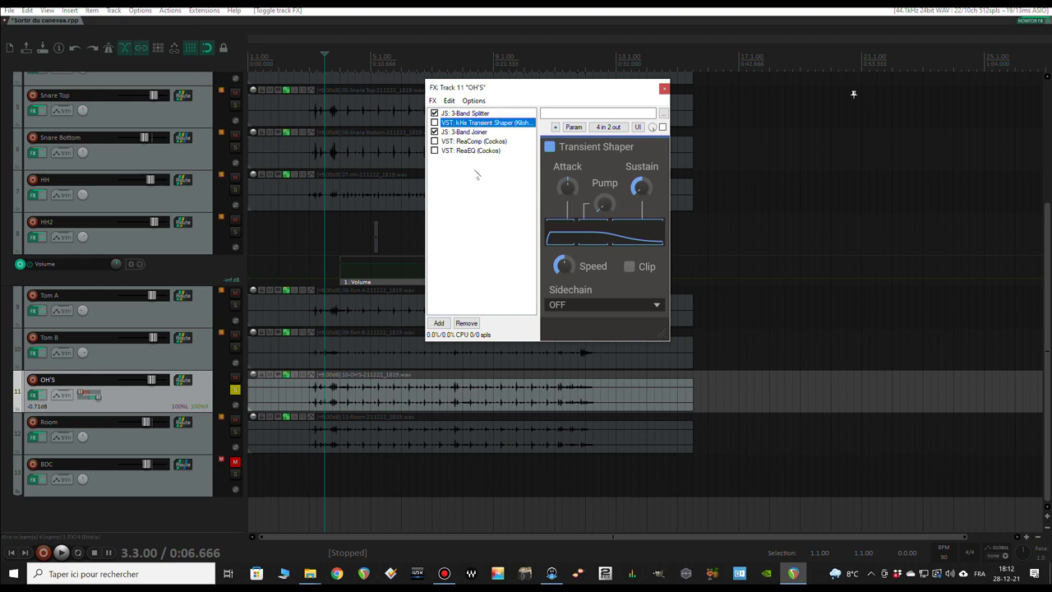
click(434, 123)
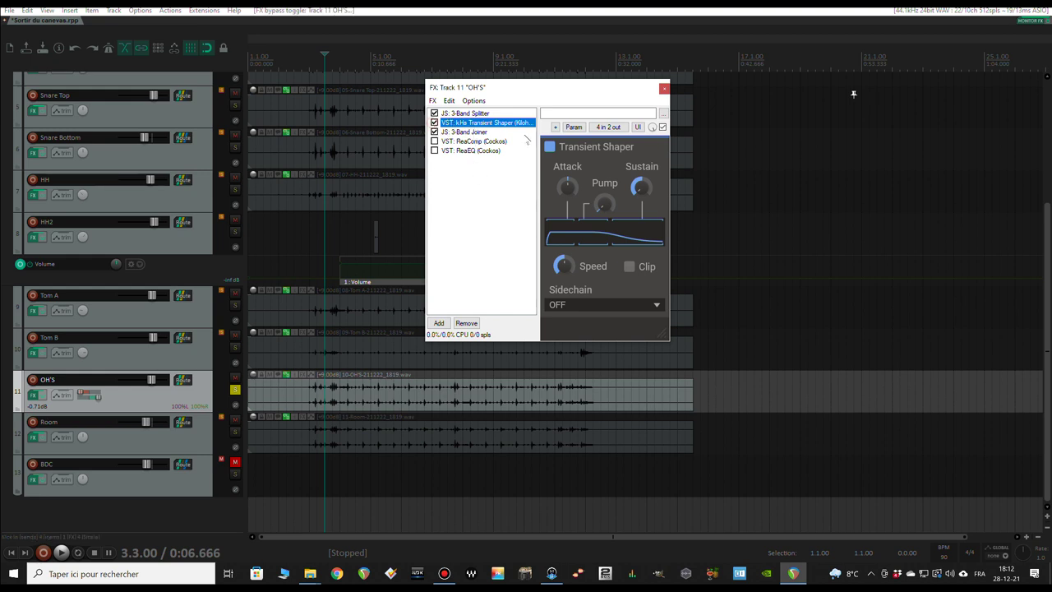
click(609, 127)
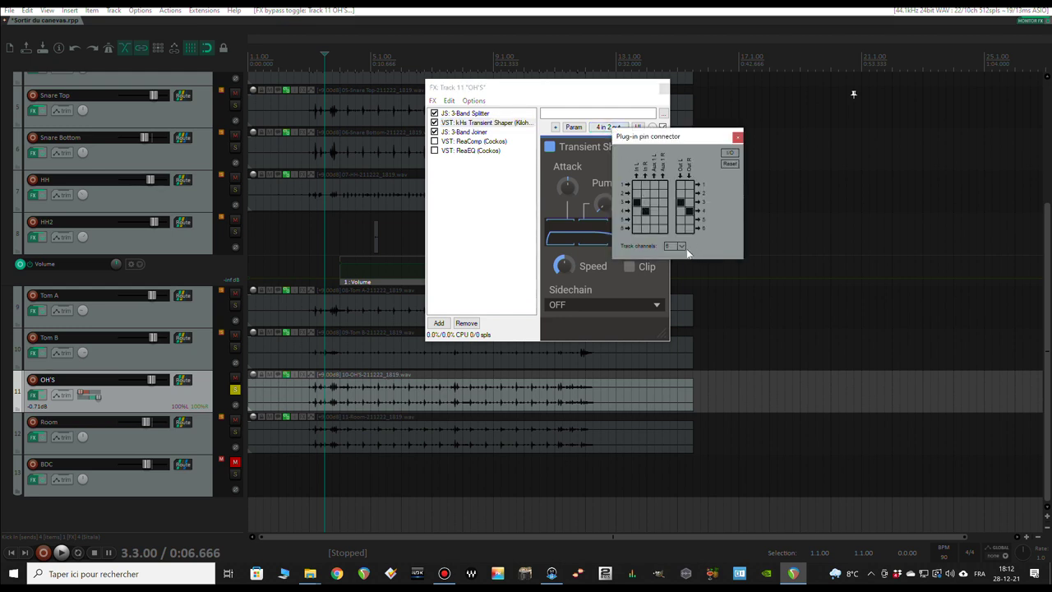
- Review the 3-Band Splitter's crossovers and the channels routed through the Transient Shaper's pin connector, and close the connector
click(476, 113)
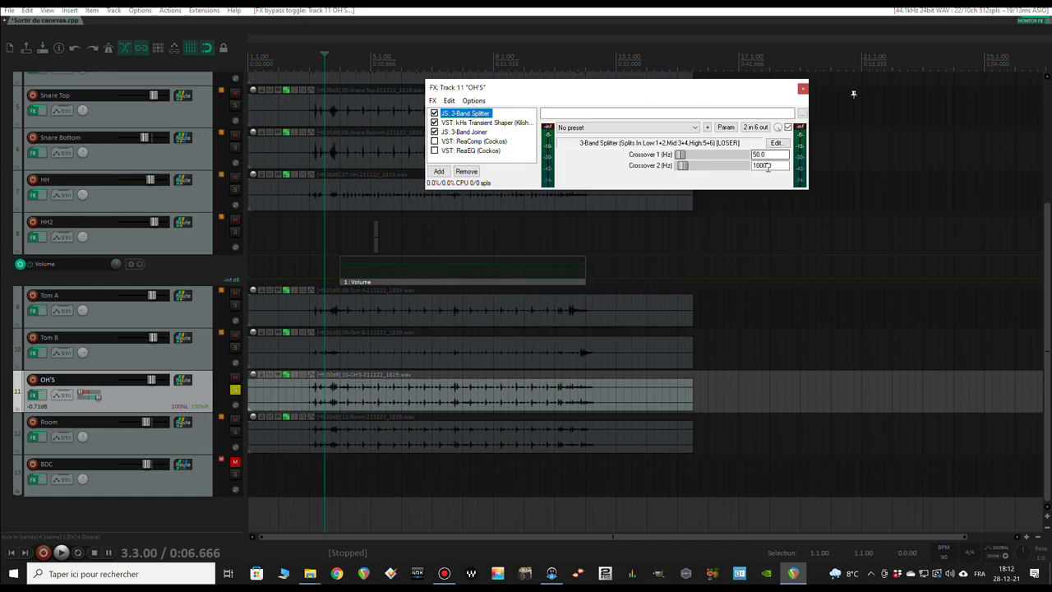
click(766, 155)
click(493, 123)
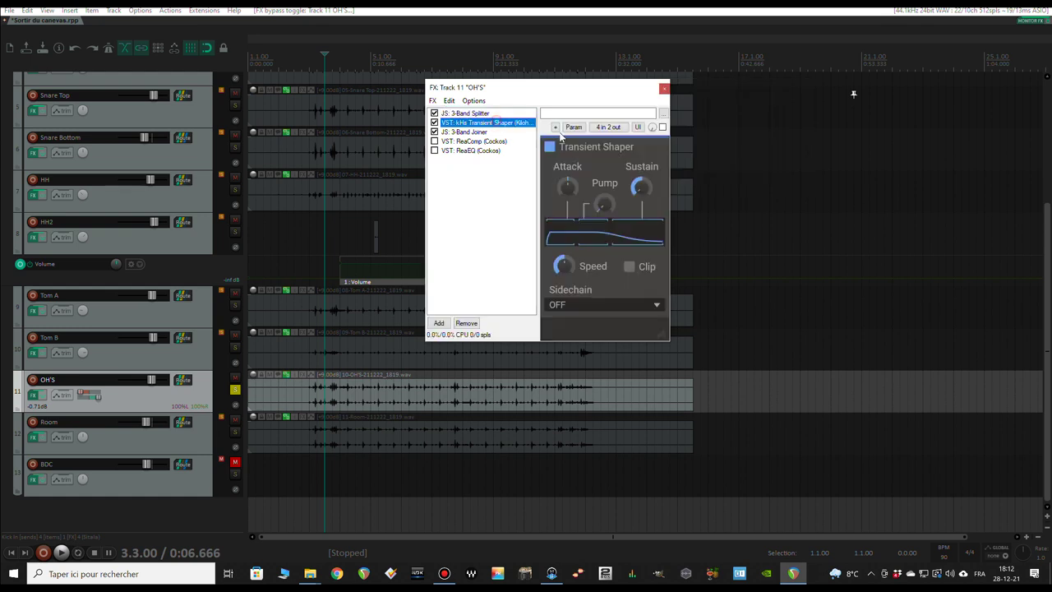
click(612, 129)
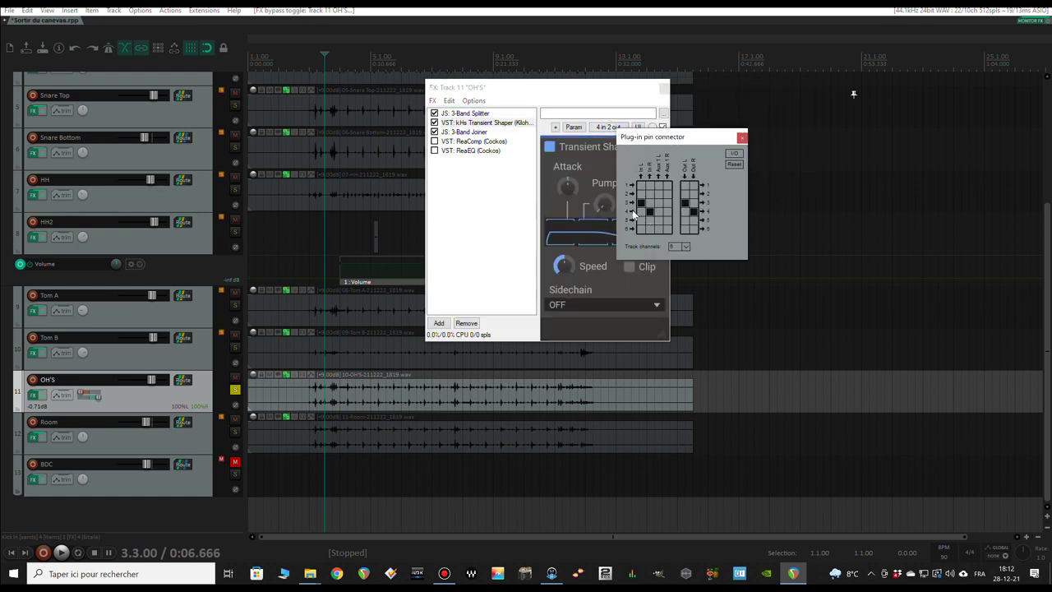
key(Escape)
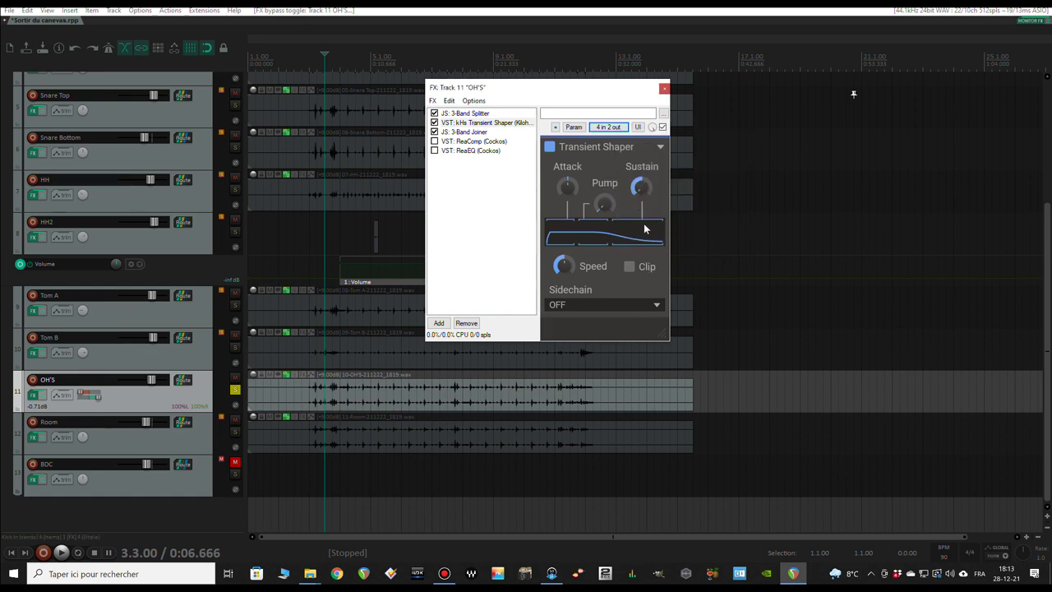
- Play the soloed overheads from just before bar 5 while toggling the Transient Shaper's bypass to compare
click(364, 57)
key(space)
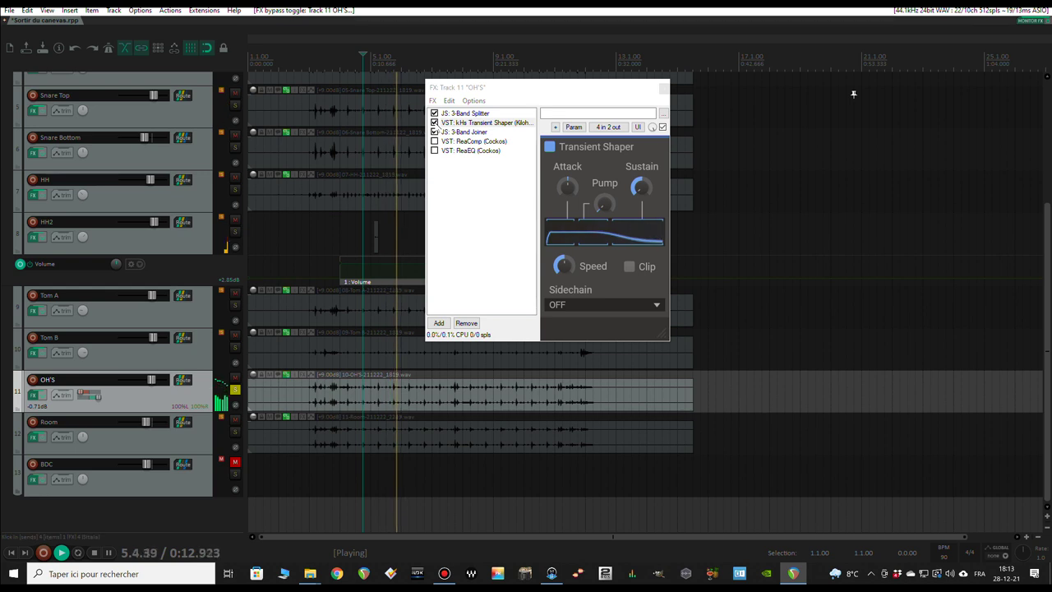
click(435, 122)
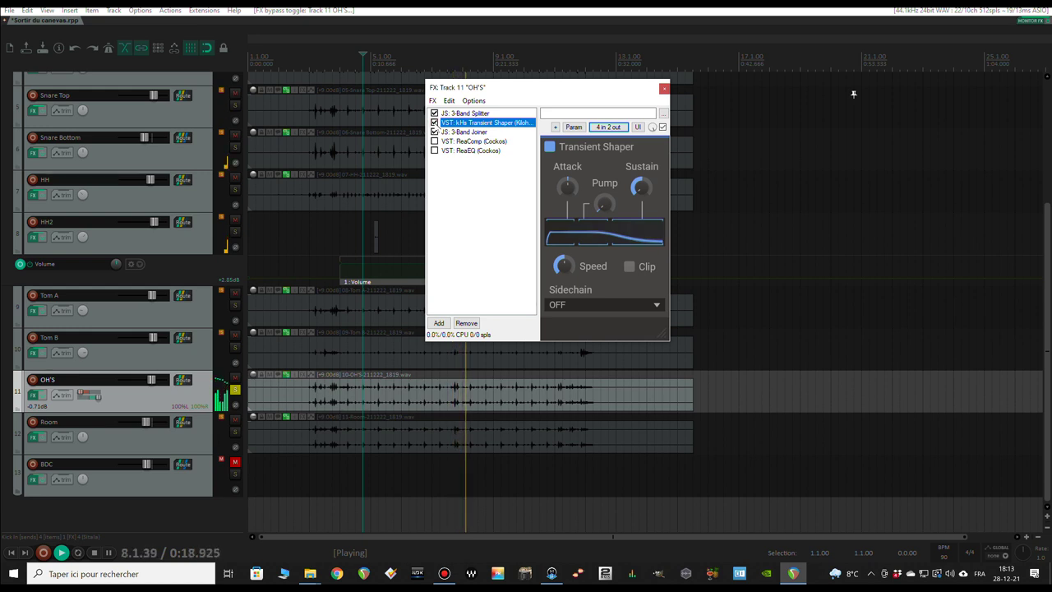
- Continue comparing the overheads with the Transient Shaper off and on, leave it enabled, and stop playback
click(435, 123)
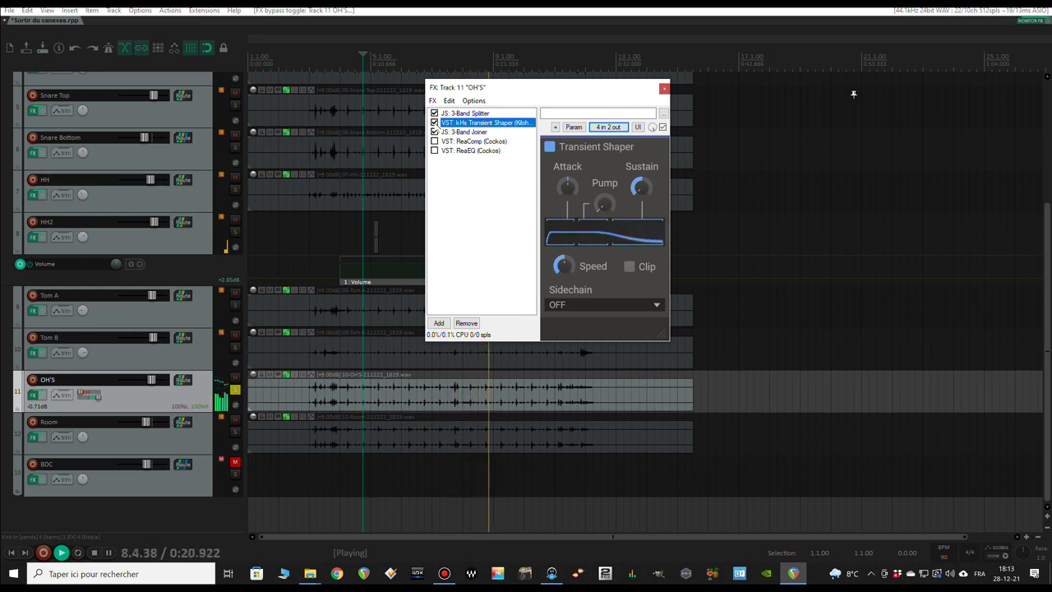
click(434, 123)
click(435, 123)
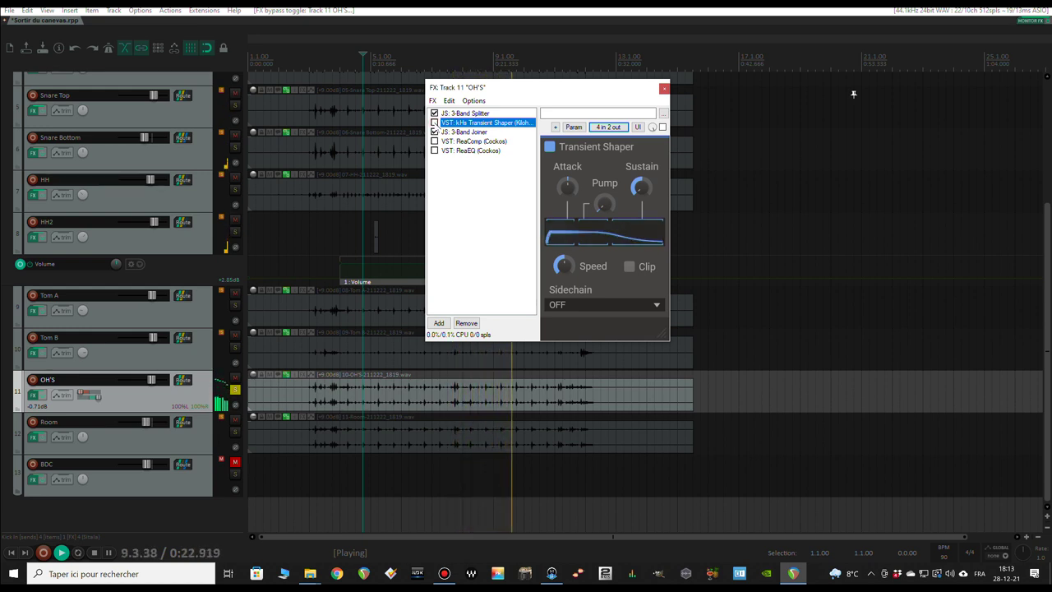
key(space)
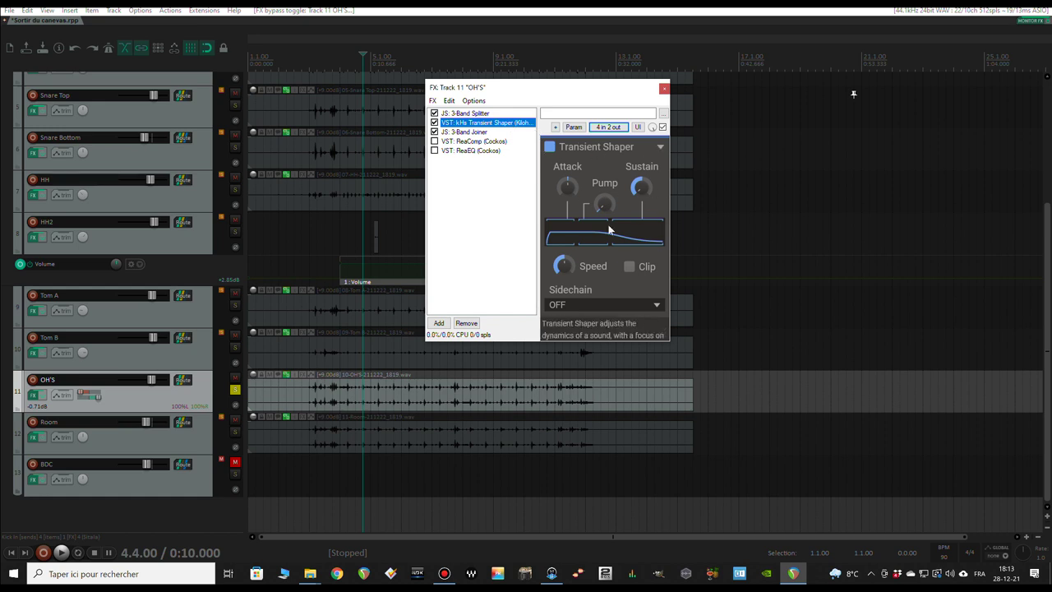
- Enable ReaComp on OH'S, play from 3.2.00 while switching its bypass to compare, and stop playback with it enabled
click(462, 142)
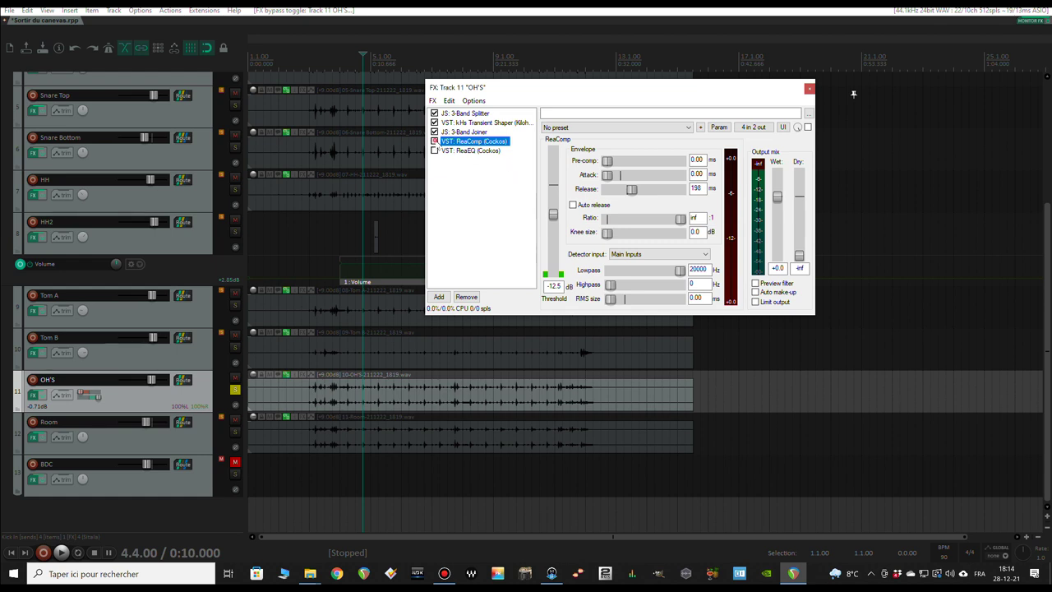
click(435, 142)
click(317, 83)
key(space)
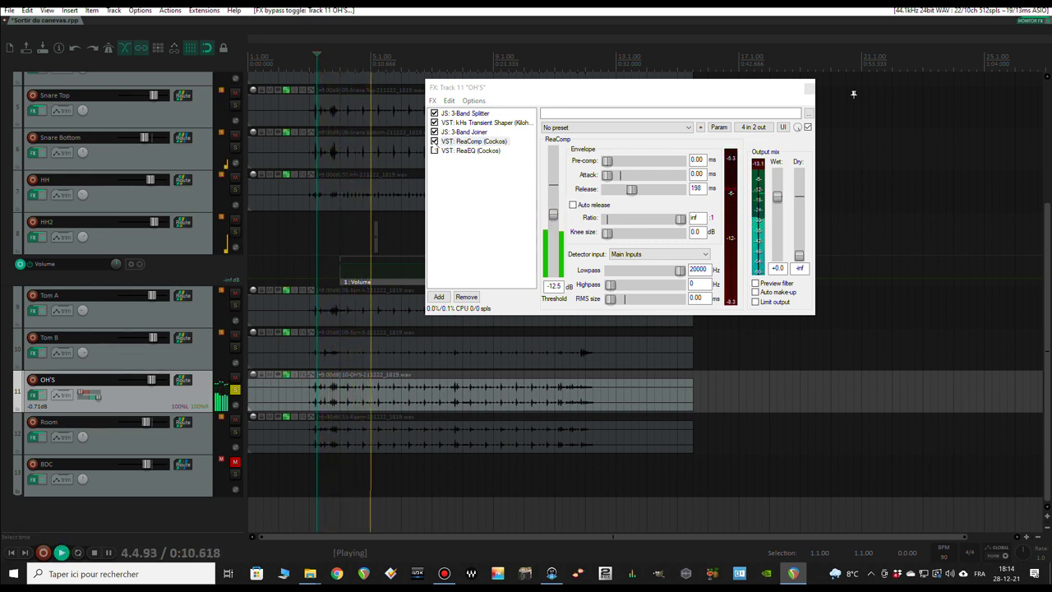
click(435, 141)
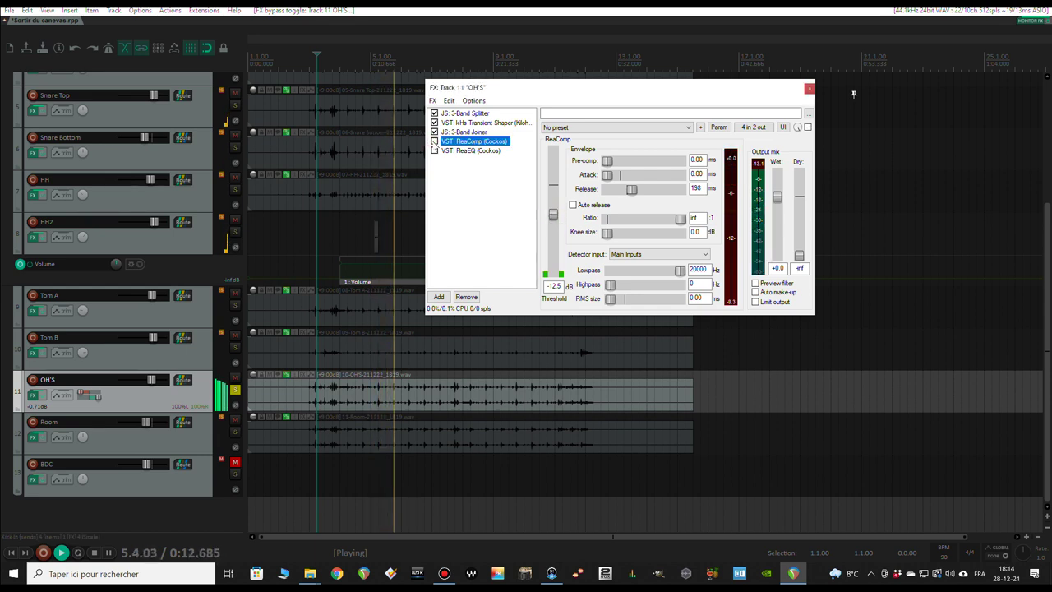
click(435, 141)
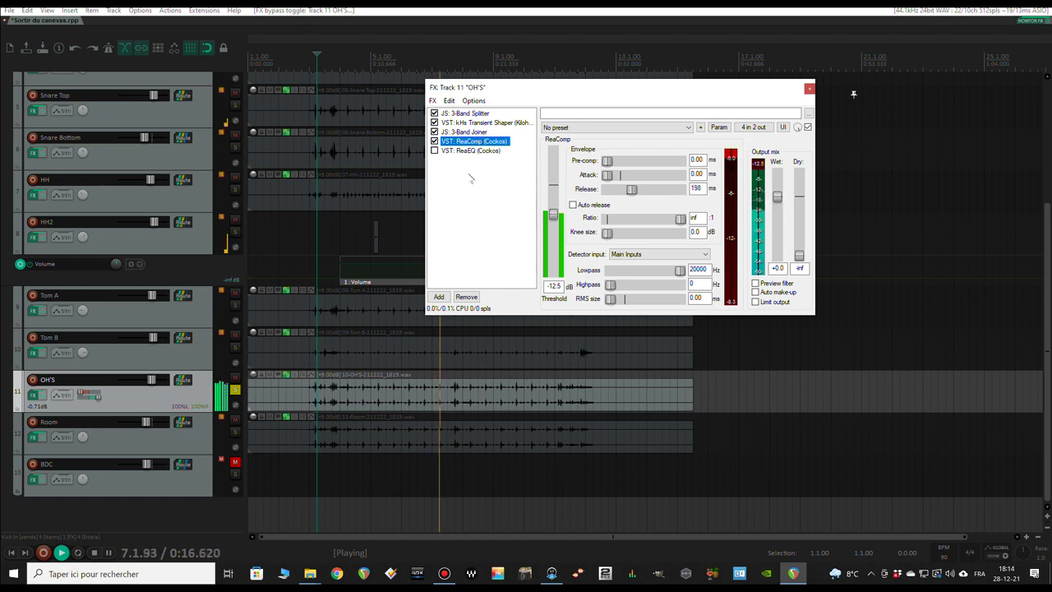
key(space)
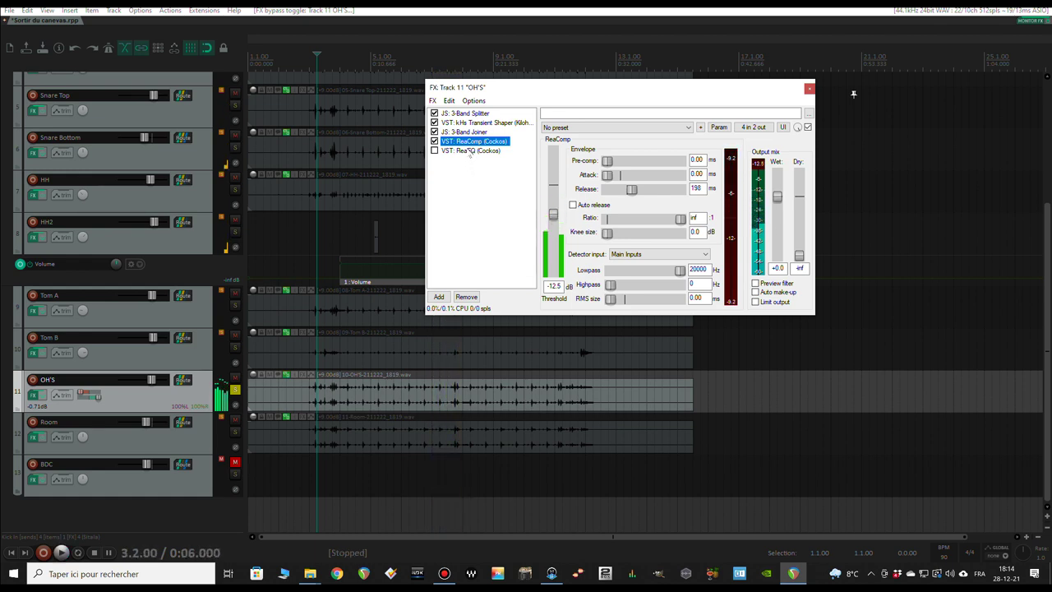
- Enable ReaEQ on OH'S, play from 3.2.00 with the EQ on, off and on again, and stop playback
click(472, 151)
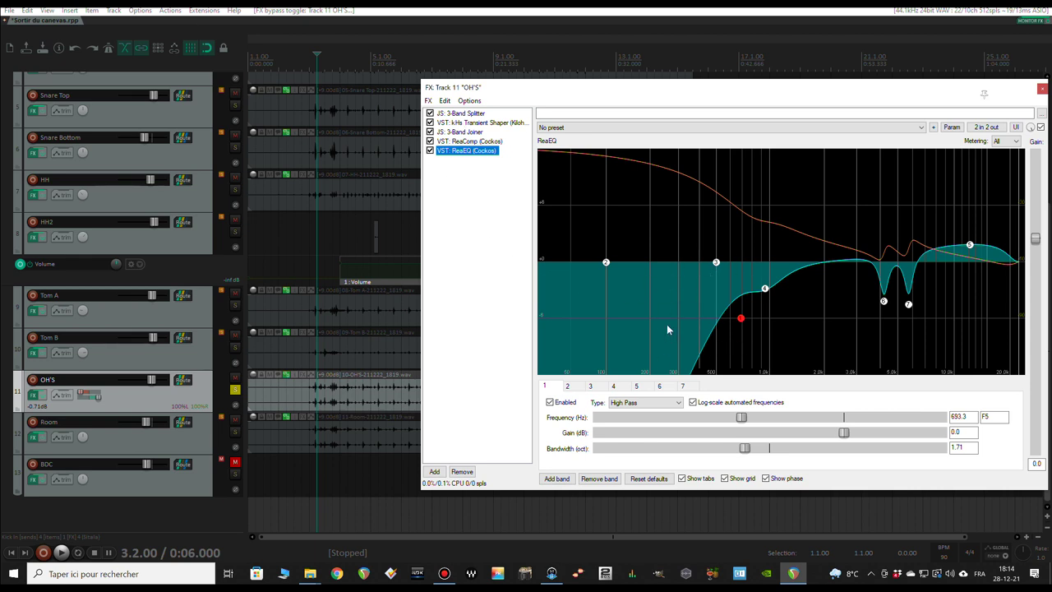
key(space)
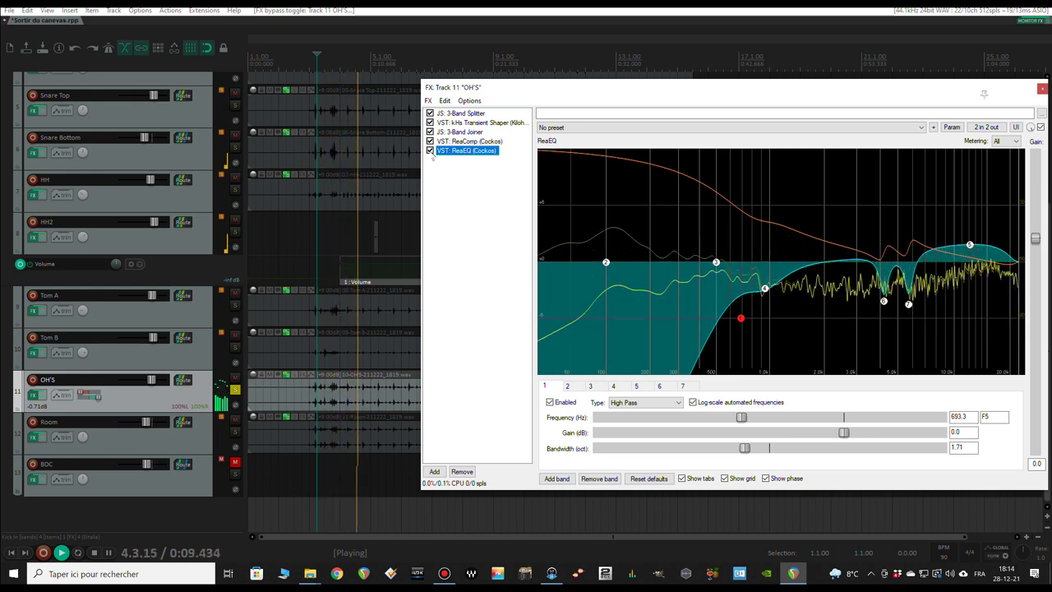
click(430, 151)
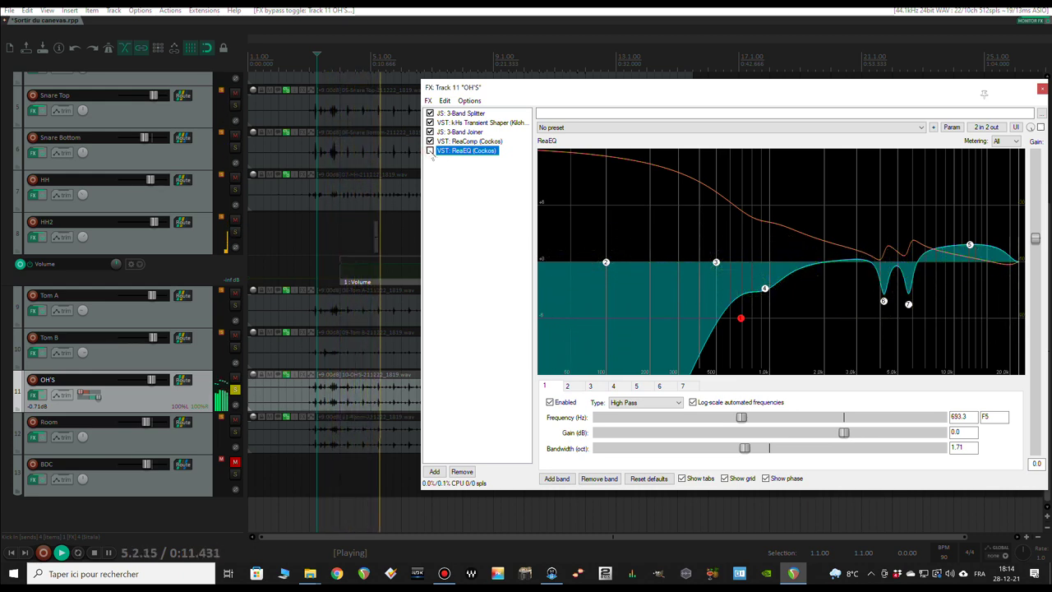
click(430, 151)
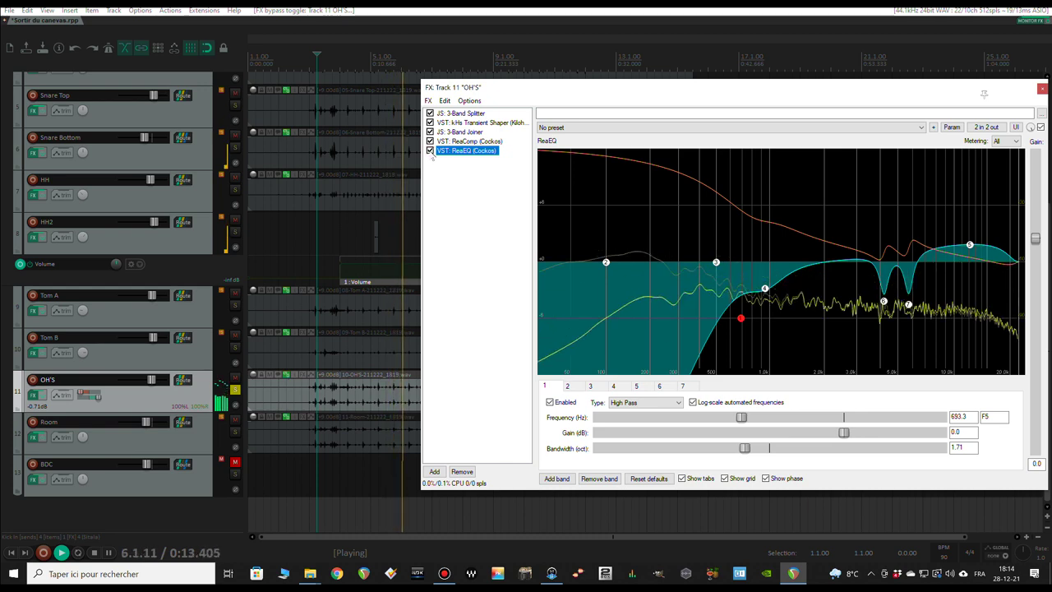
key(space)
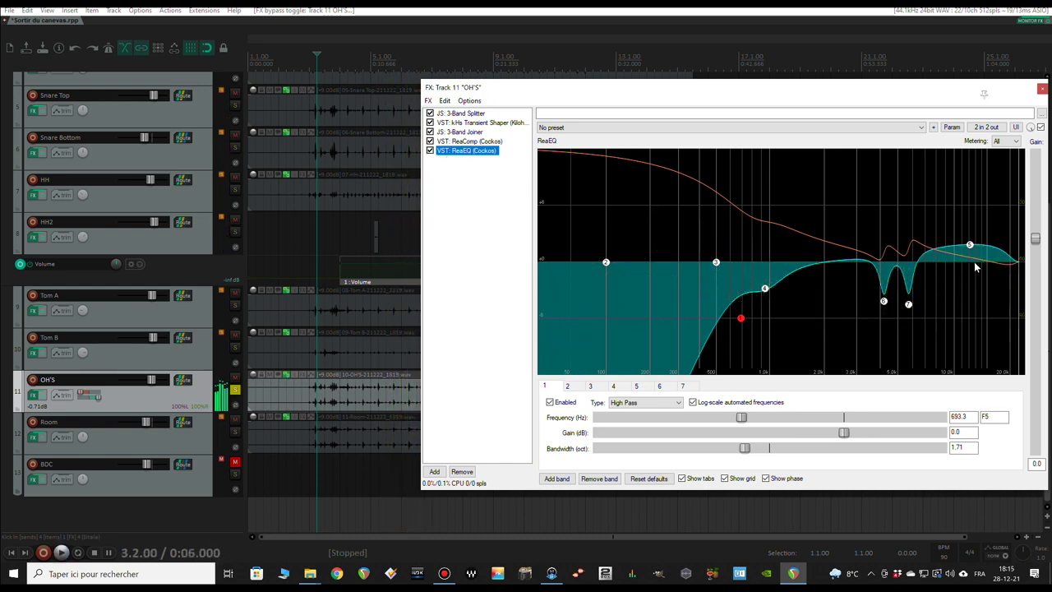
- Review band 5 and the settings of band 6 in the OH'S ReaEQ, and close the effects window
mouse_move(971, 248)
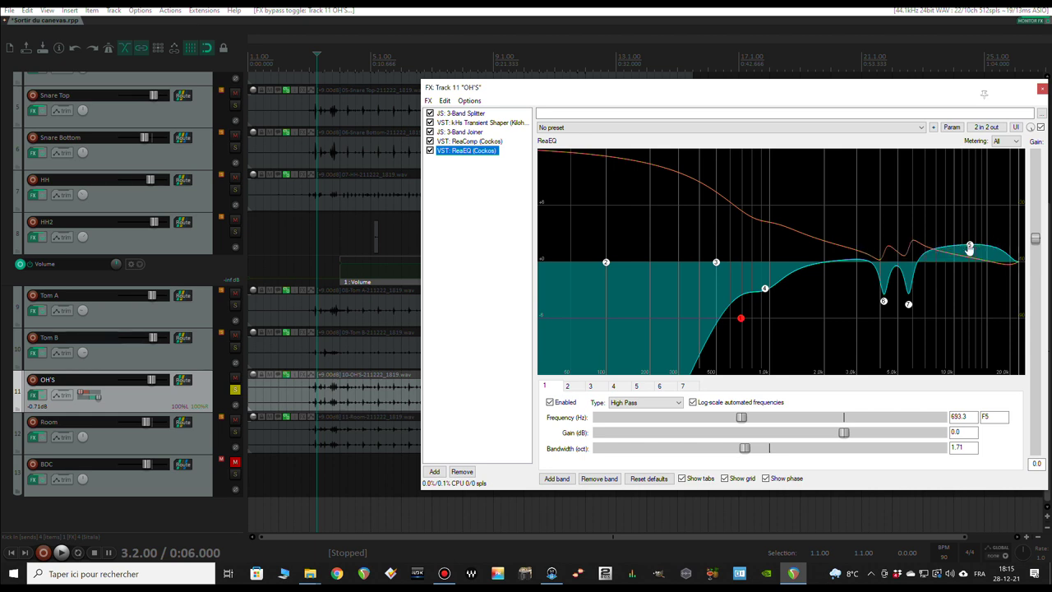
click(884, 300)
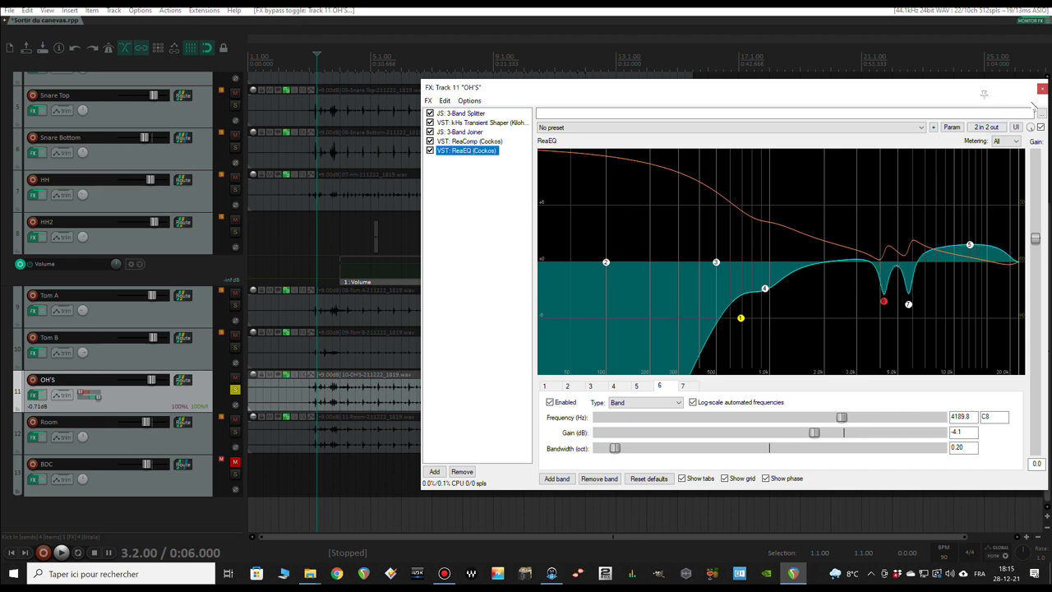
click(1042, 88)
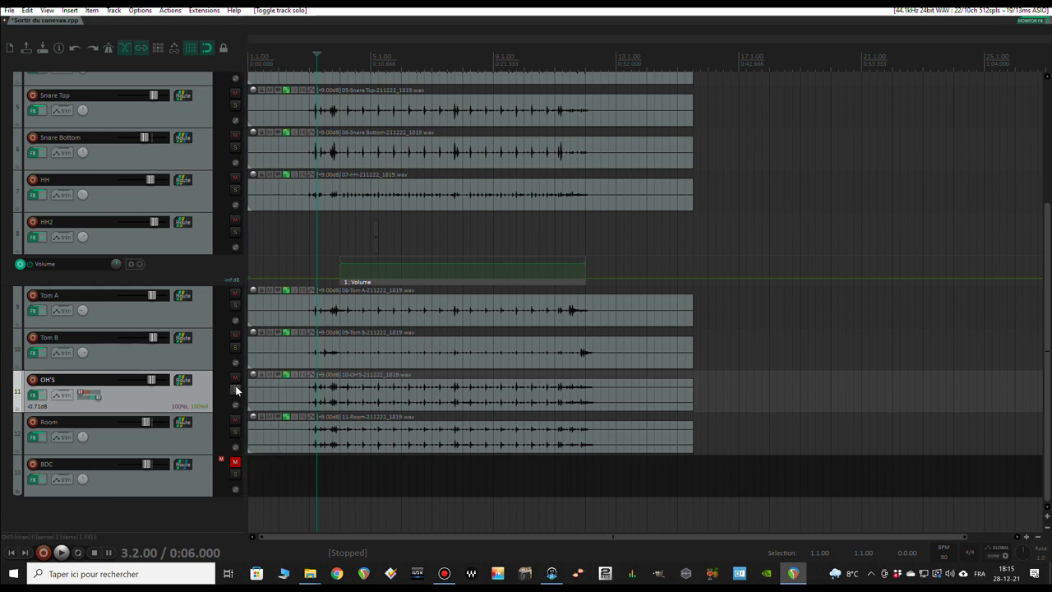
- Solo all drum tracks from OH'S upward, play them together from 3.2.00, and stop playback
drag(236, 389, 243, 47)
scroll(308, 297, down, 5)
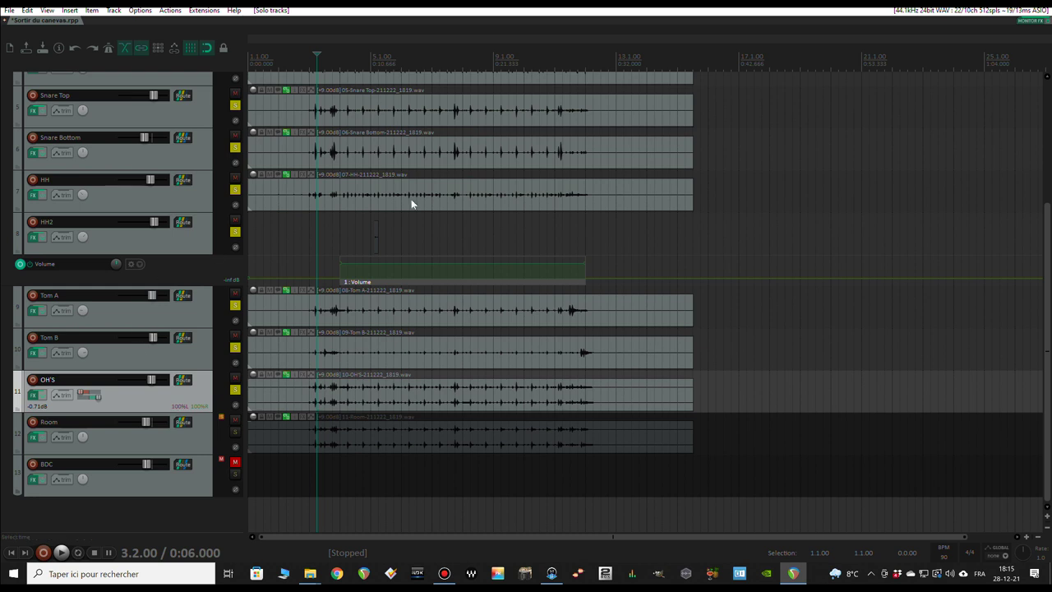
key(space)
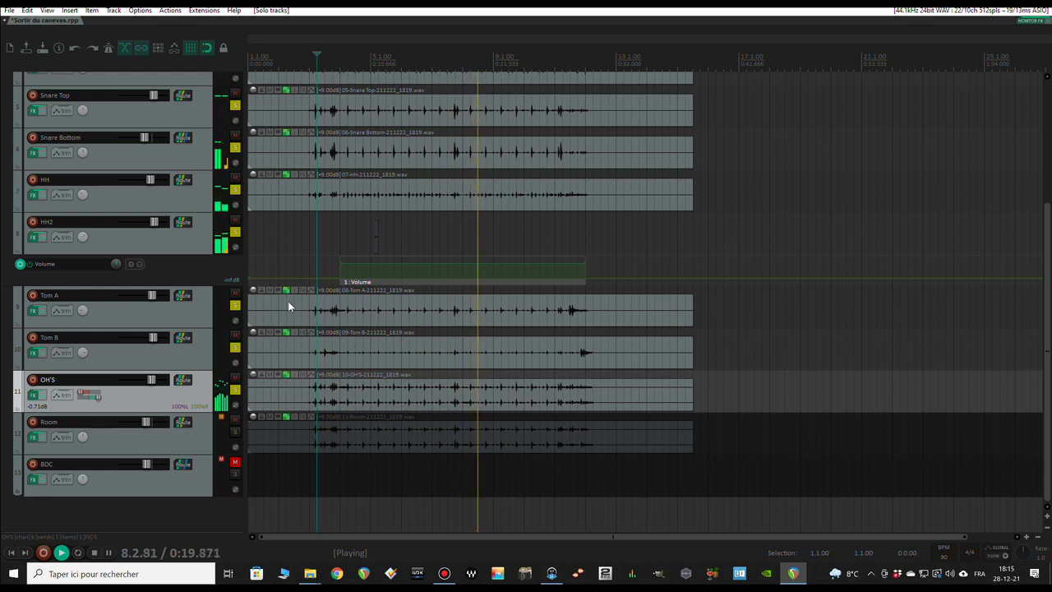
key(space)
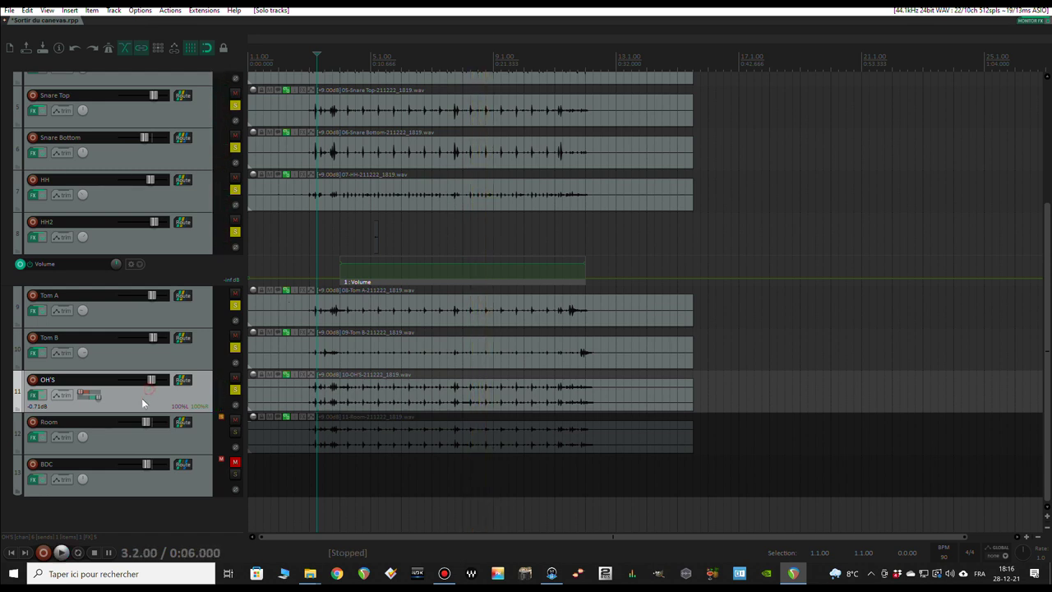
- Disable the OH'S effects chain, play the soloed drums from 3.2.00, re-enable the chain during playback to compare, and stop
ctrl+click(36, 395)
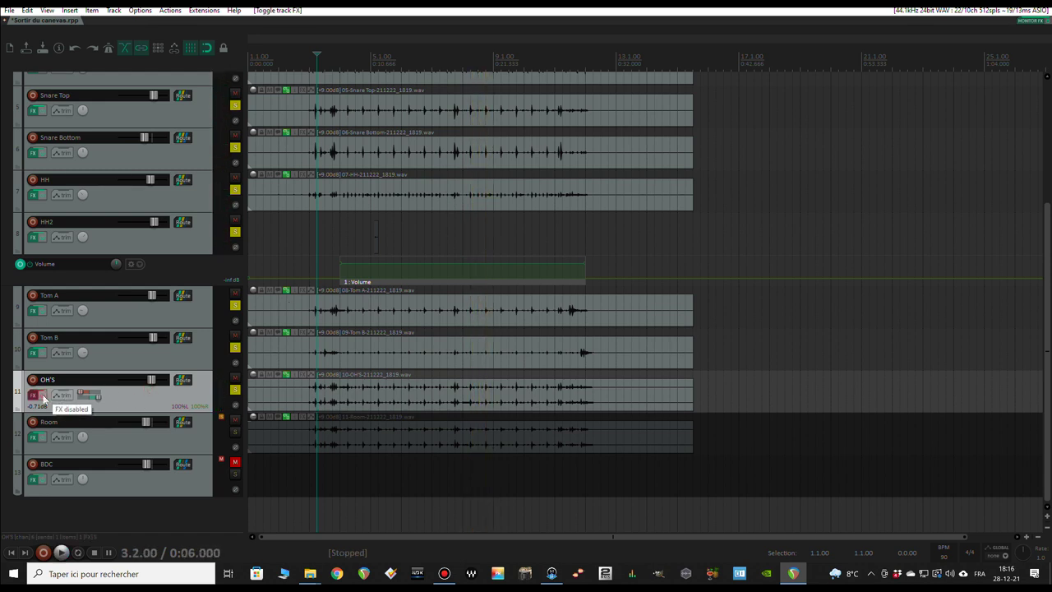
right_click(43, 398)
key(Escape)
key(space)
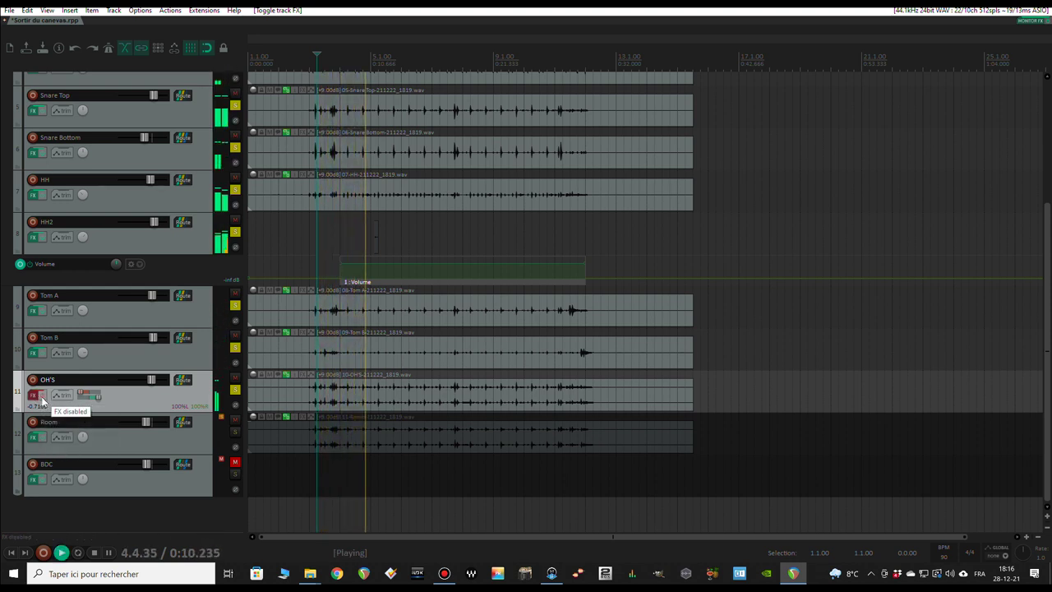
ctrl+click(35, 395)
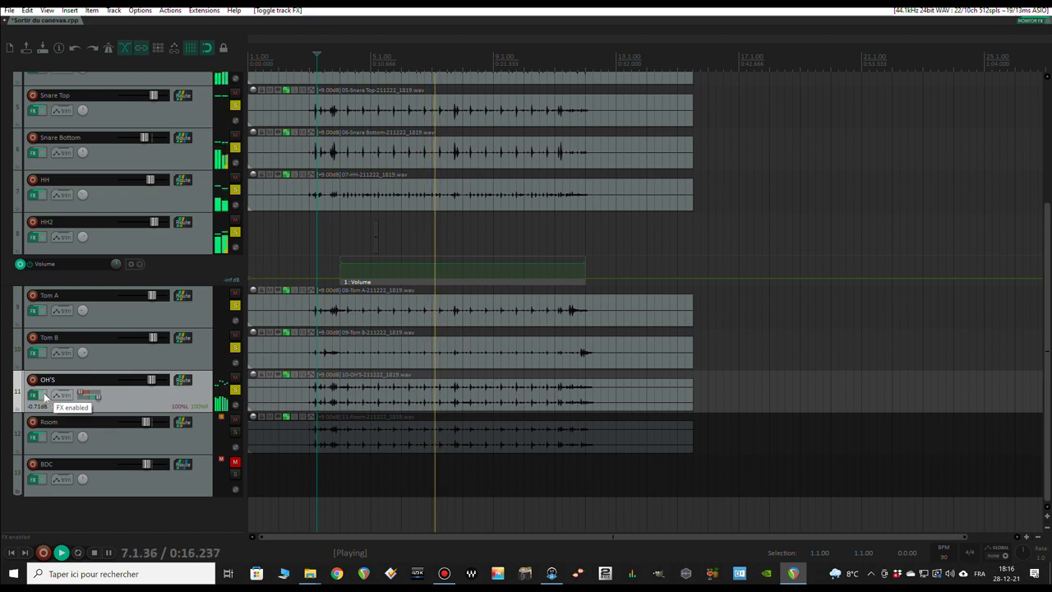
key(space)
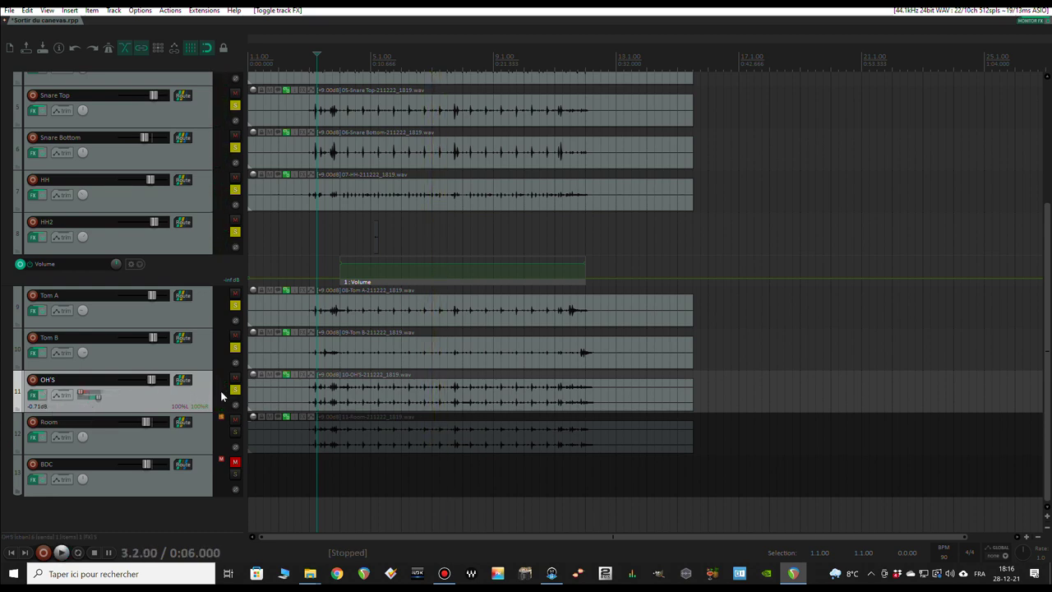
- Solo only the Room track and open its effects chain on ReaComp, with the window clear of the track controls
ctrl+alt+click(235, 432)
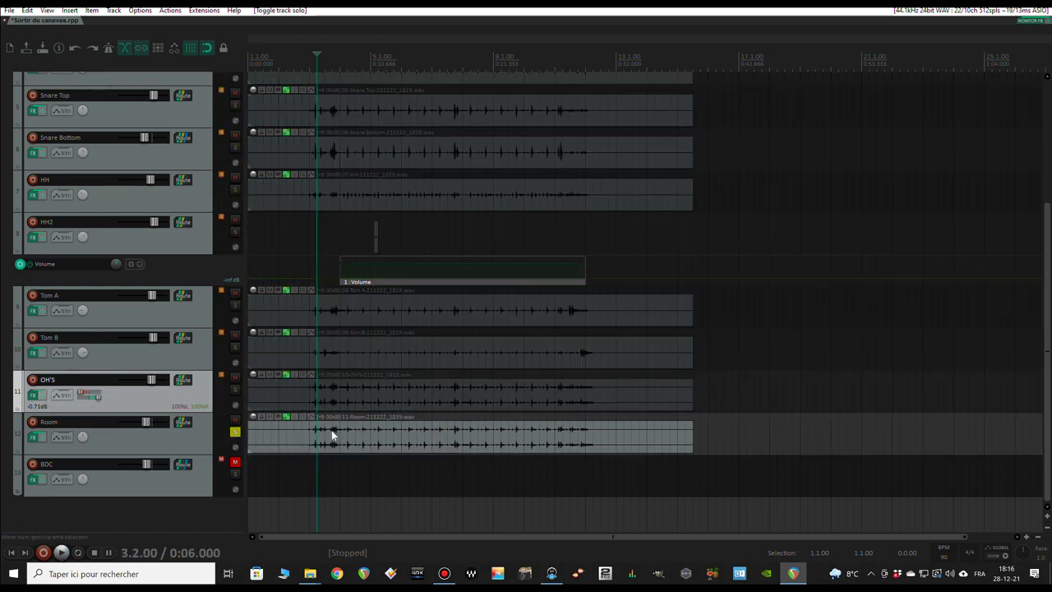
key(Page_Up)
scroll(331, 430, down, 2)
scroll(321, 434, up, 3)
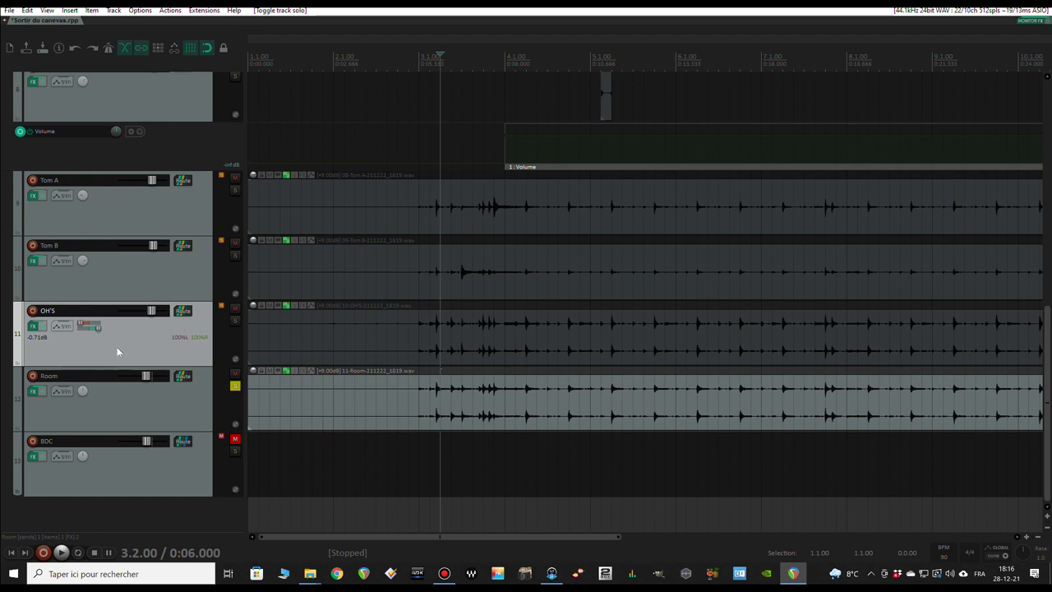
click(34, 392)
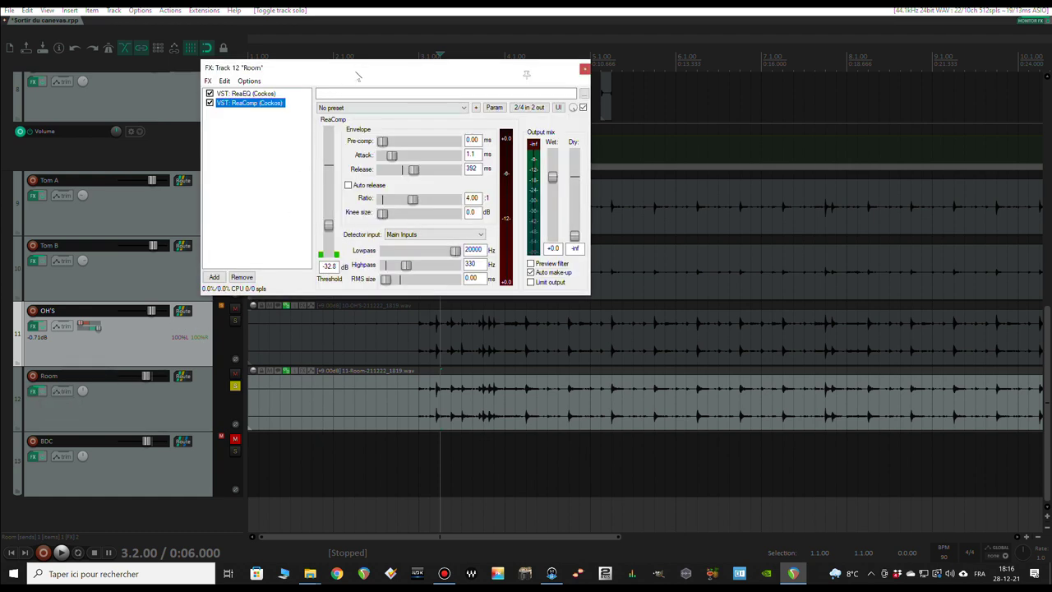
drag(358, 76, 498, 109)
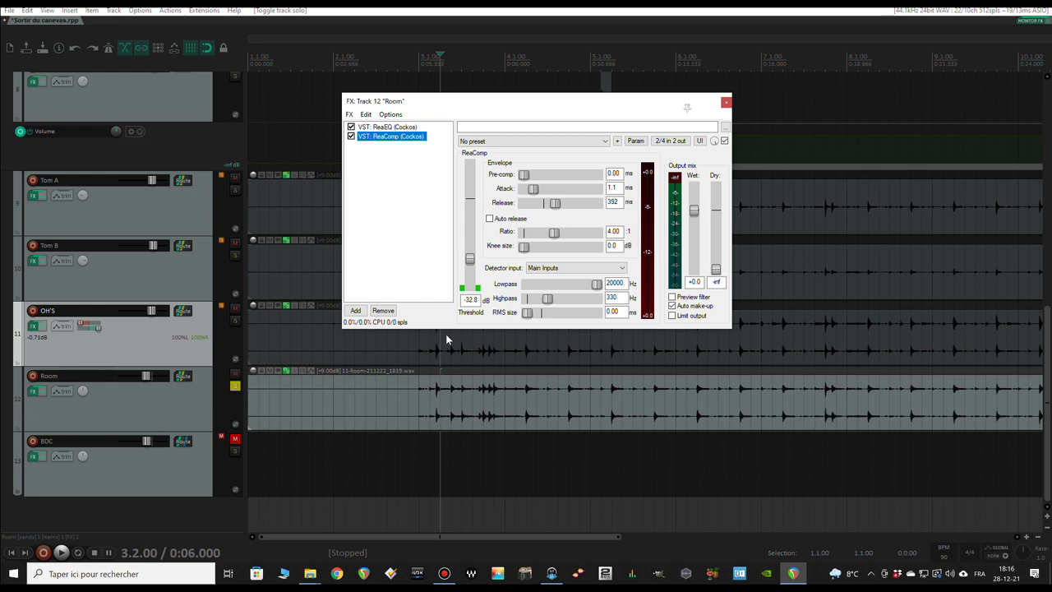
- Show the Room's ReaEQ, bypass its ReaComp, and play from 3.2.00 with the EQ off and on to compare
click(386, 127)
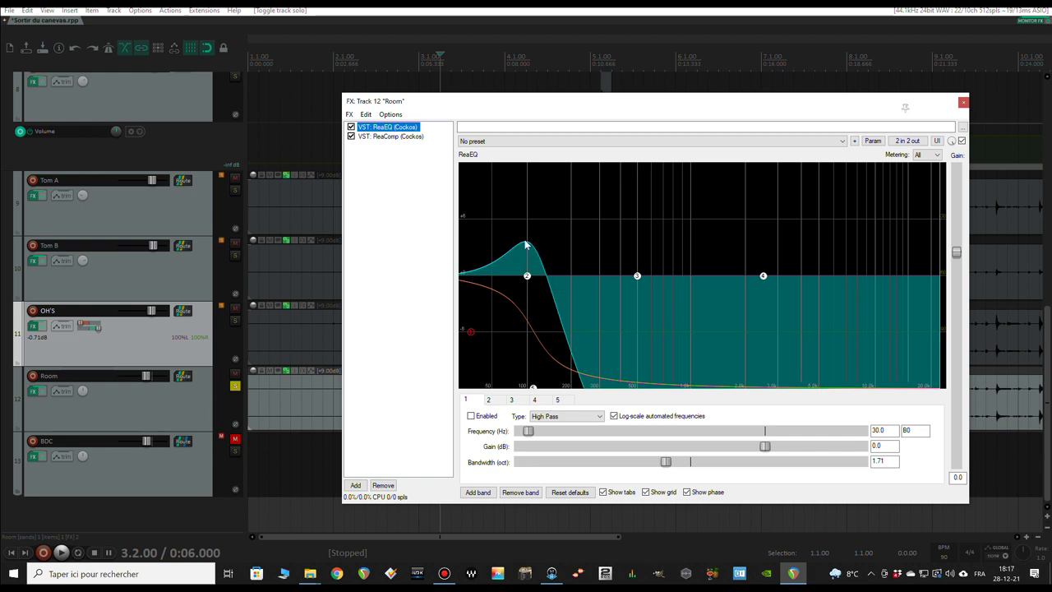
click(351, 136)
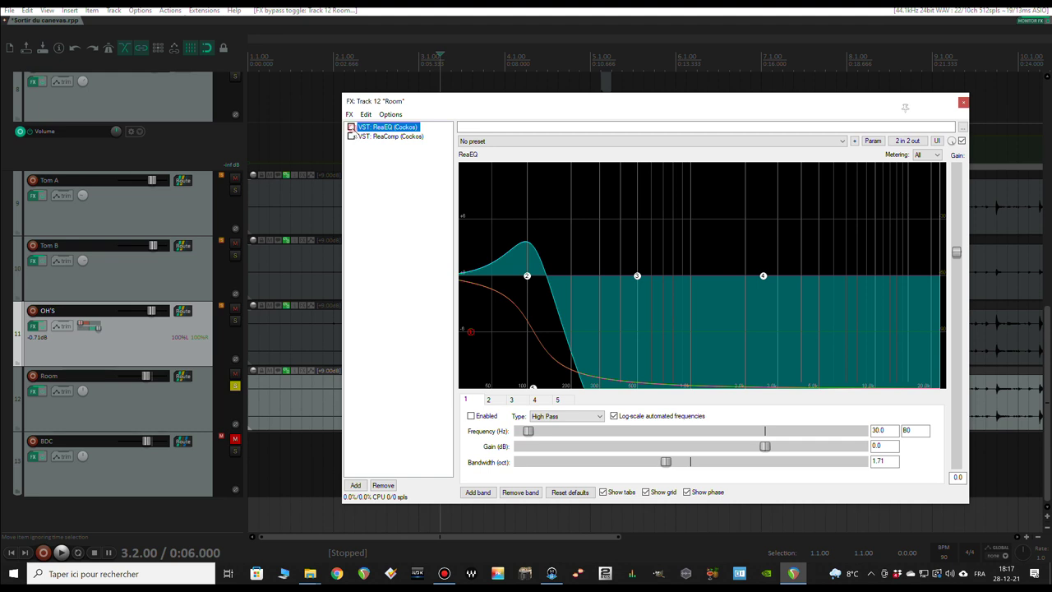
key(space)
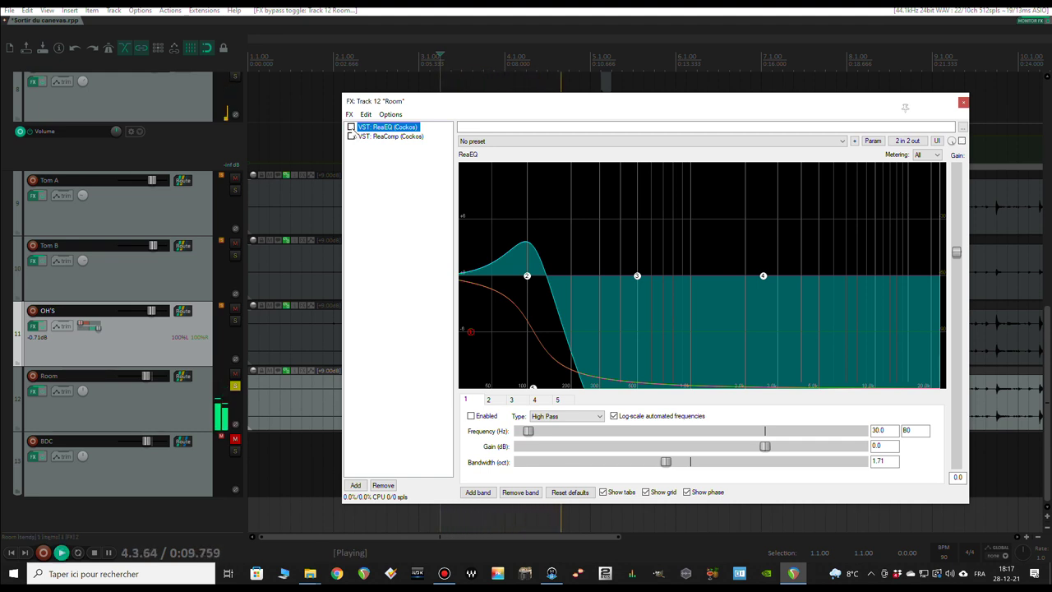
click(351, 128)
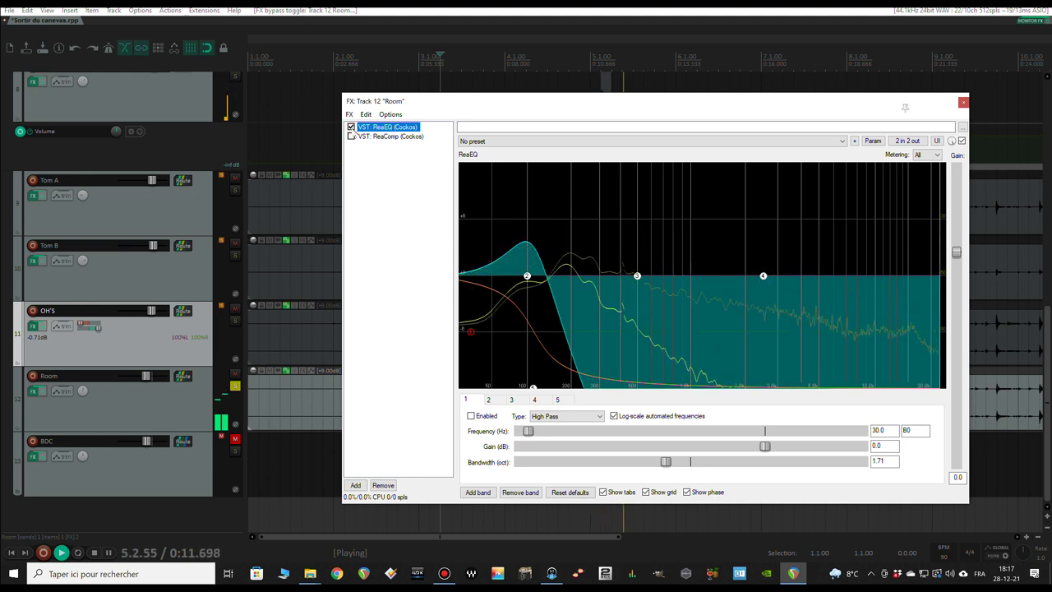
key(space)
- Raise the Room track's volume, play from 3.2.00 while toggling its ReaEQ off and on to compare, and stop
mouse_move(149, 382)
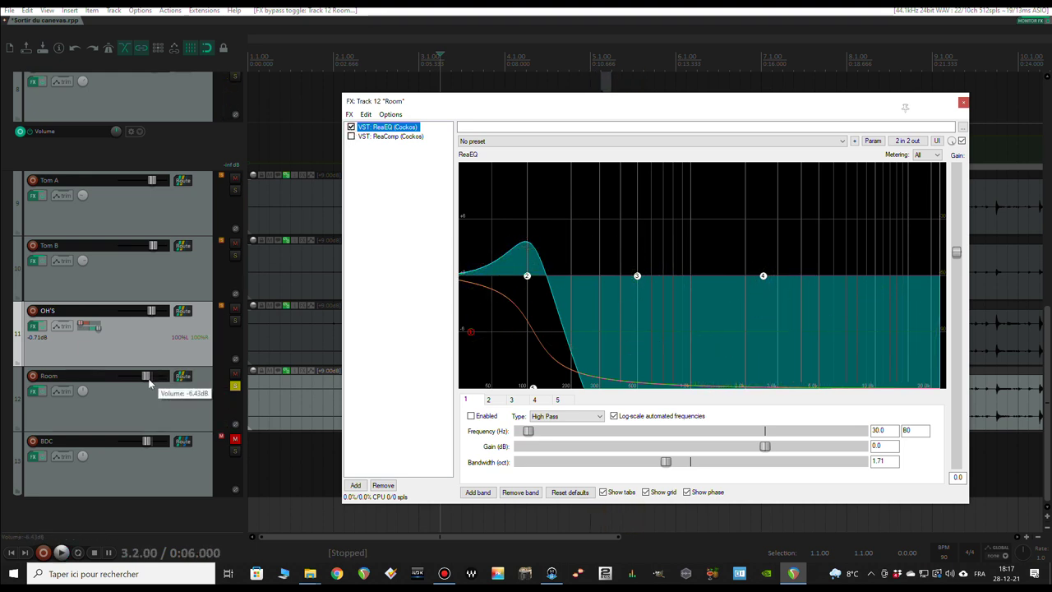
key(space)
click(351, 128)
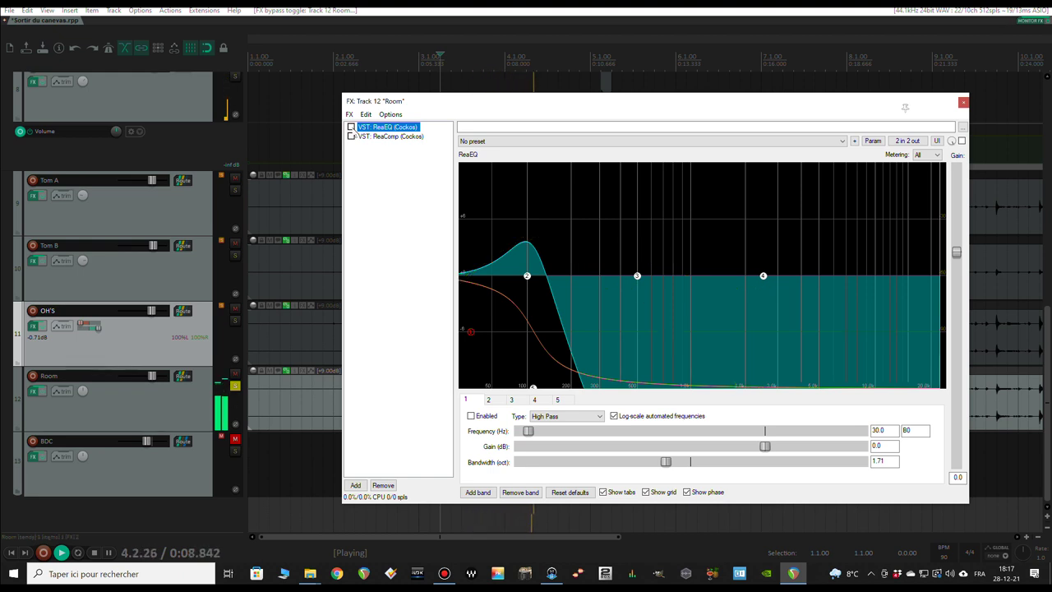
click(350, 128)
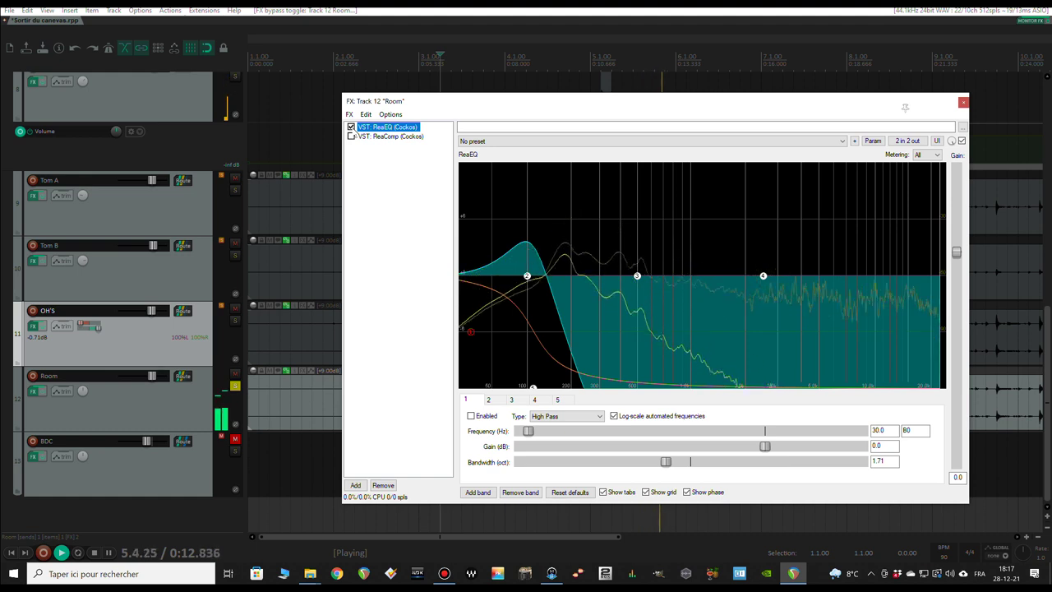
click(351, 127)
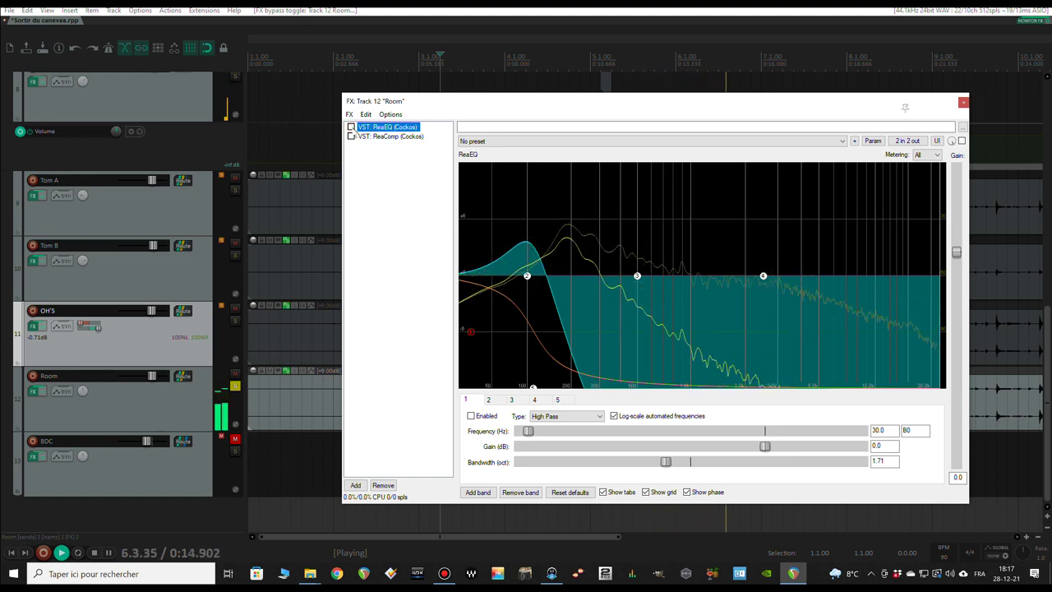
click(351, 127)
key(space)
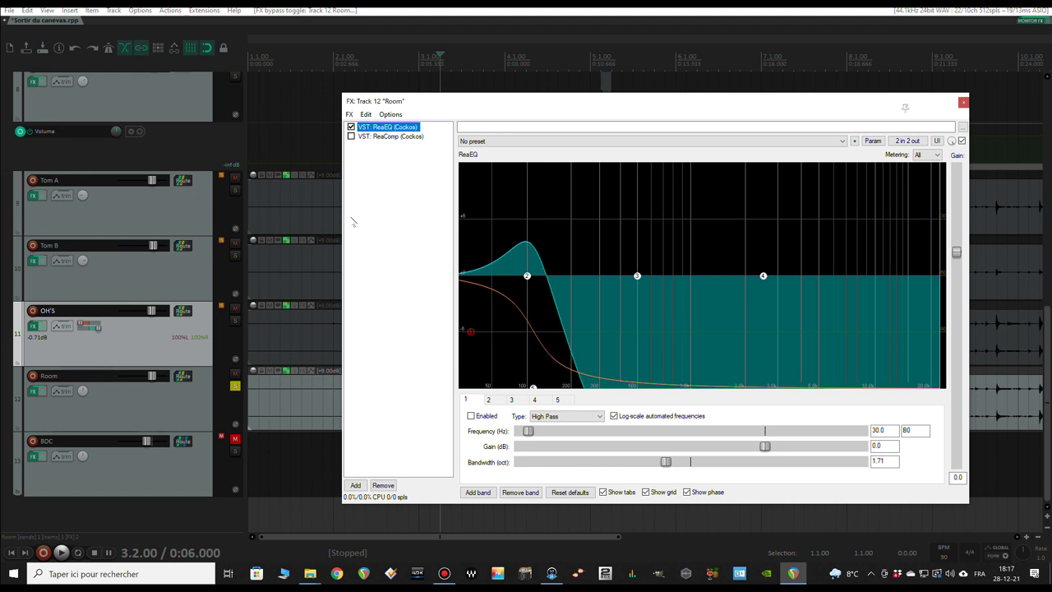
- Show the Room's ReaComp, re-enable it, and play the soloed track from 3.2.00 with EQ and compression
click(387, 137)
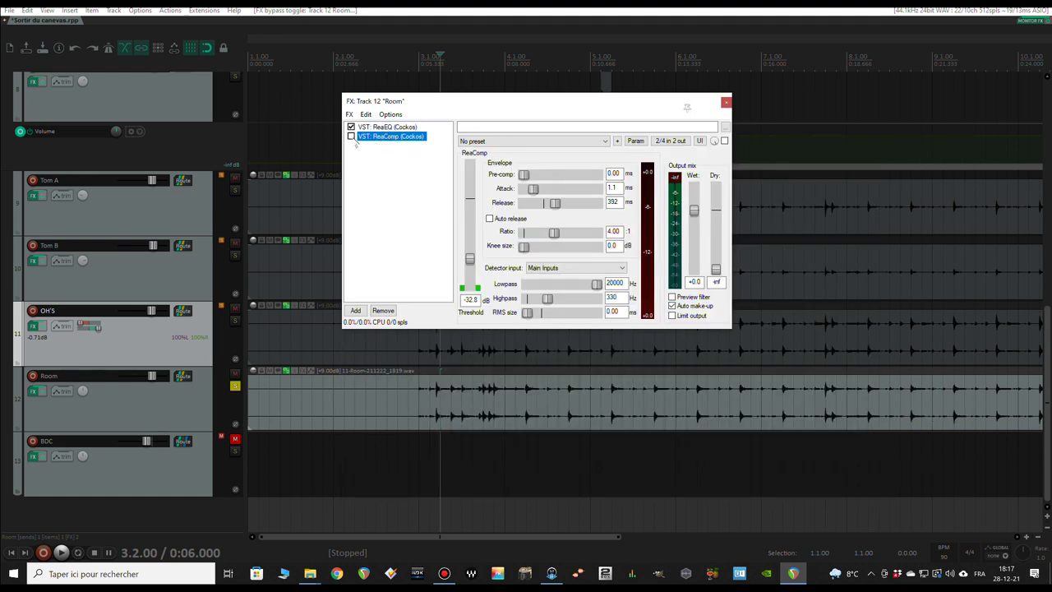
click(352, 137)
key(space)
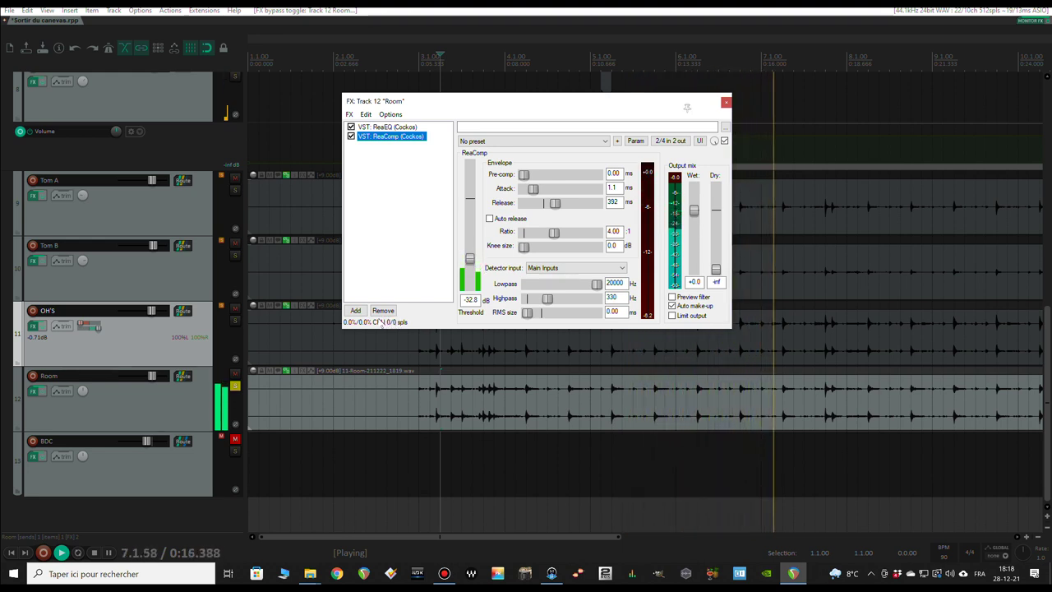
- Stop playback, unsolo the Room track, and lower its volume to about -6.77 dB
key(space)
click(235, 385)
drag(149, 377, 145, 377)
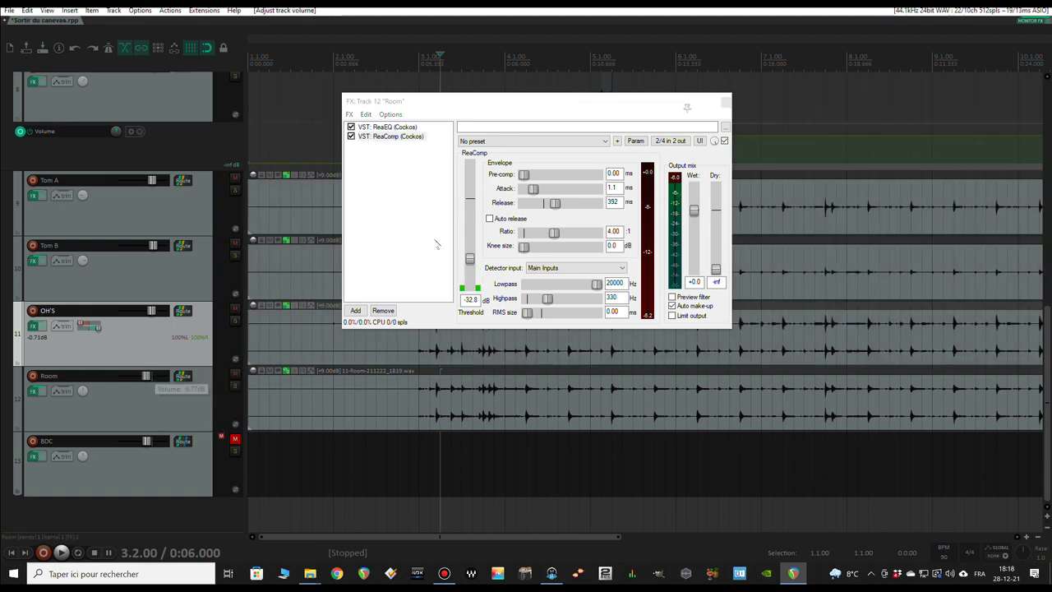
- Mute the Room track and play the full drum mix from 3.2.00 without it, with more tracks in view
click(235, 374)
key(space)
scroll(453, 349, down, 5)
scroll(304, 333, down, 2)
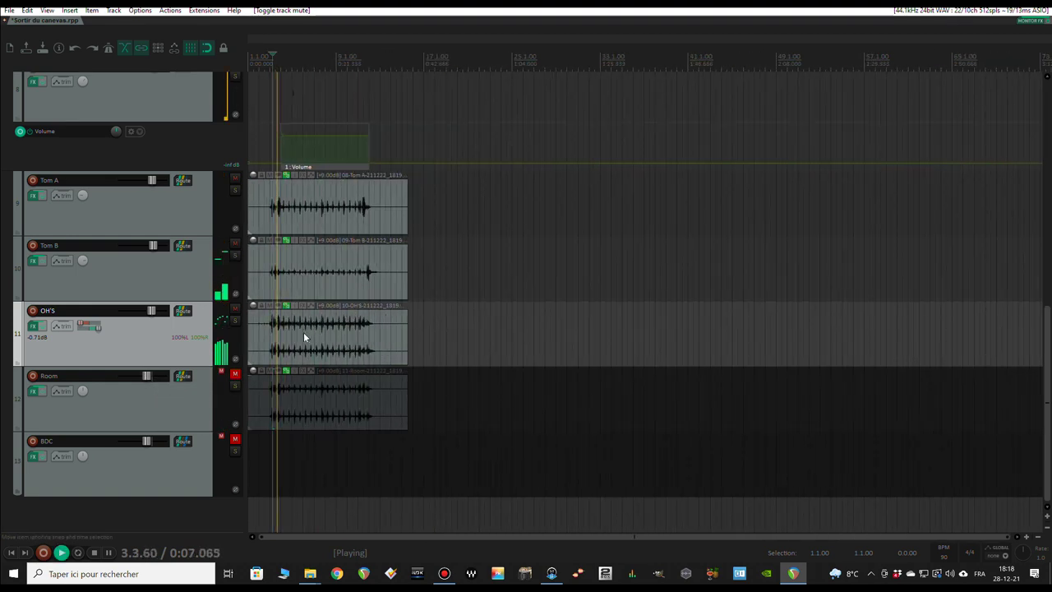
scroll(304, 332, down, 3)
scroll(264, 337, up, 6)
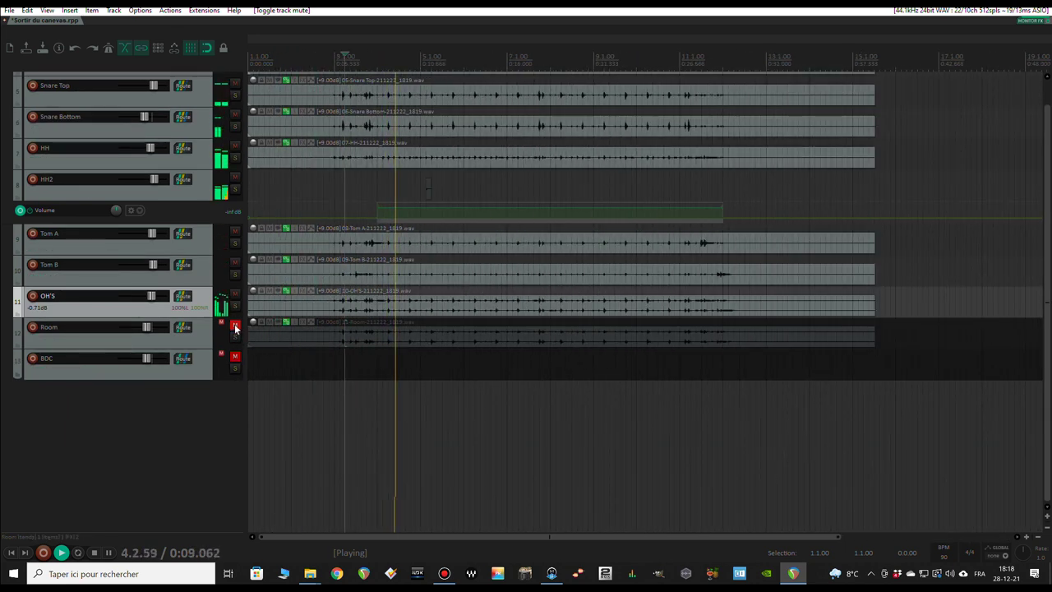
- Toggle the Room track's mute repeatedly during playback to compare the mix, stop, and leave the track unmuted
click(234, 327)
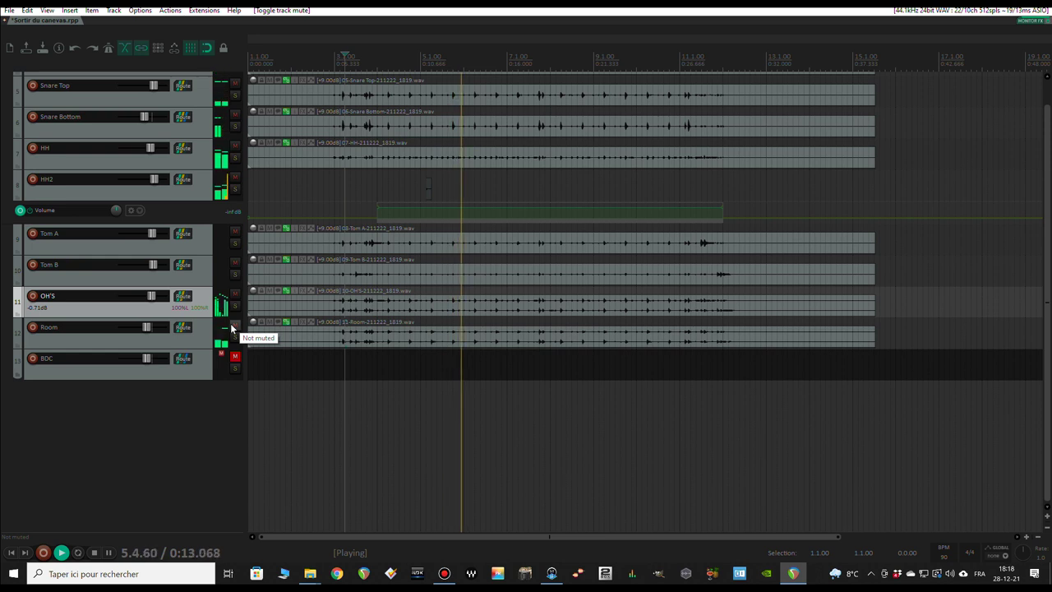
click(232, 327)
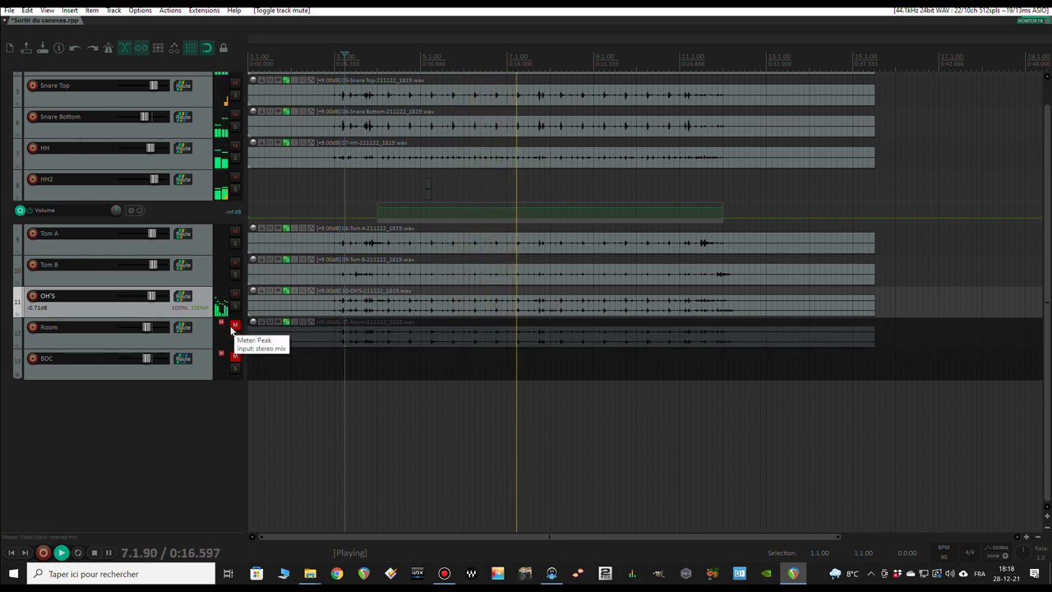
click(233, 327)
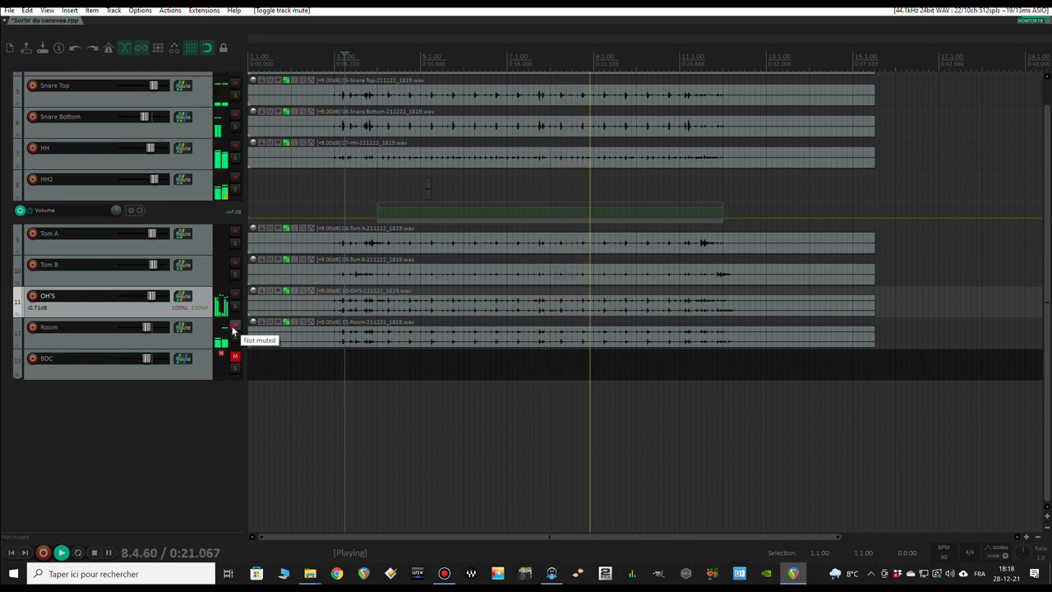
click(233, 327)
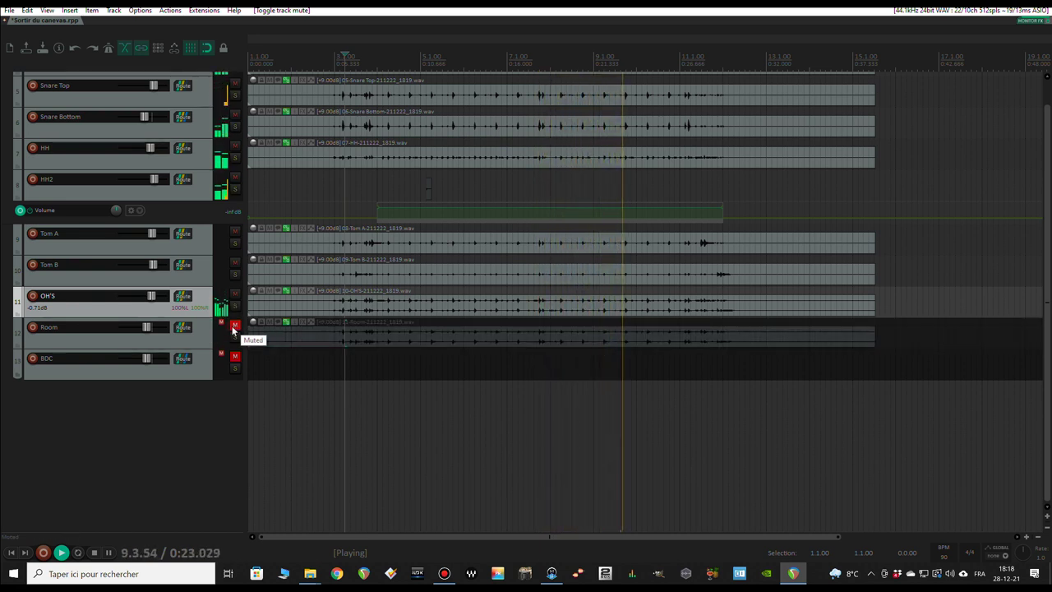
click(232, 327)
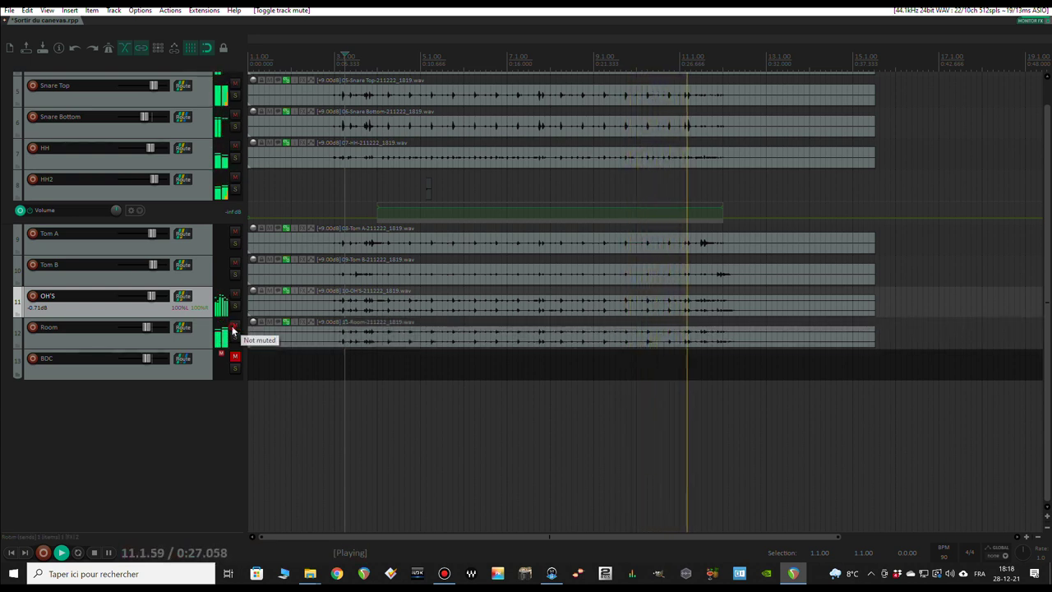
click(233, 327)
key(space)
click(233, 327)
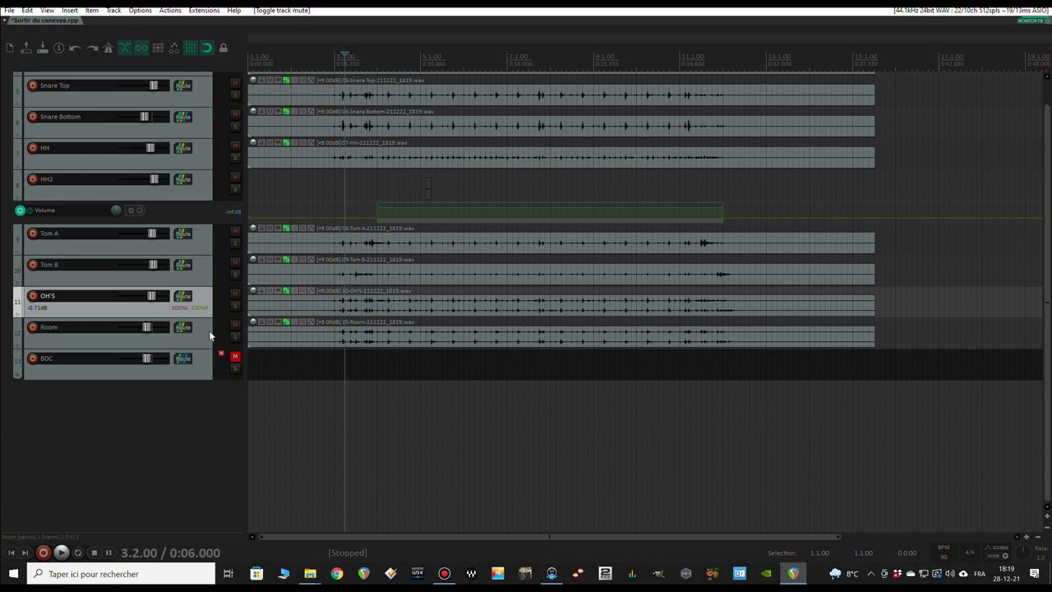
- Select the BDC track and open its effects chain, with the window clear of the track controls
scroll(209, 330, up, 4)
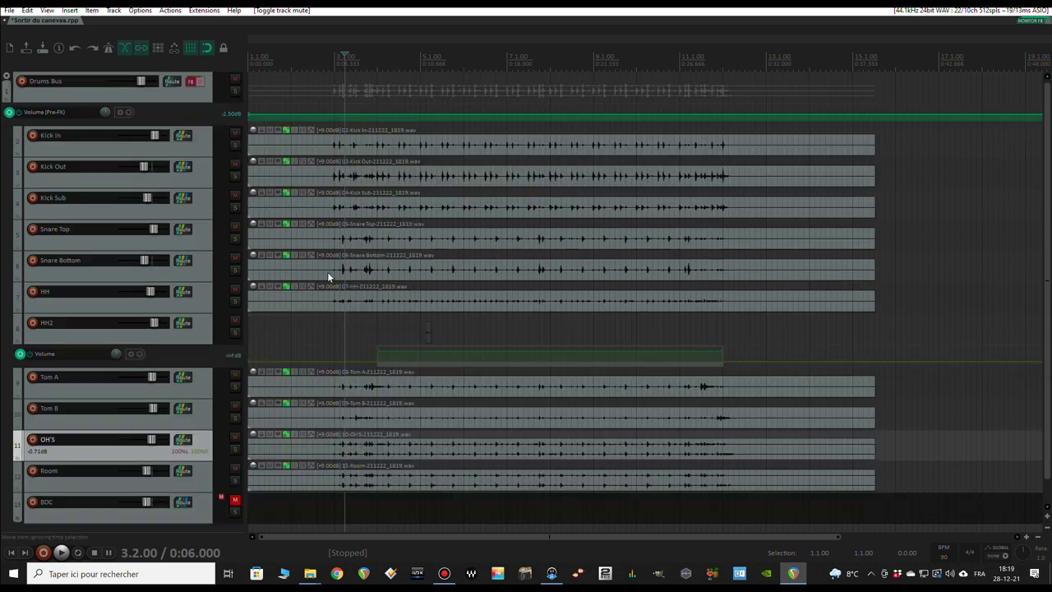
click(211, 480)
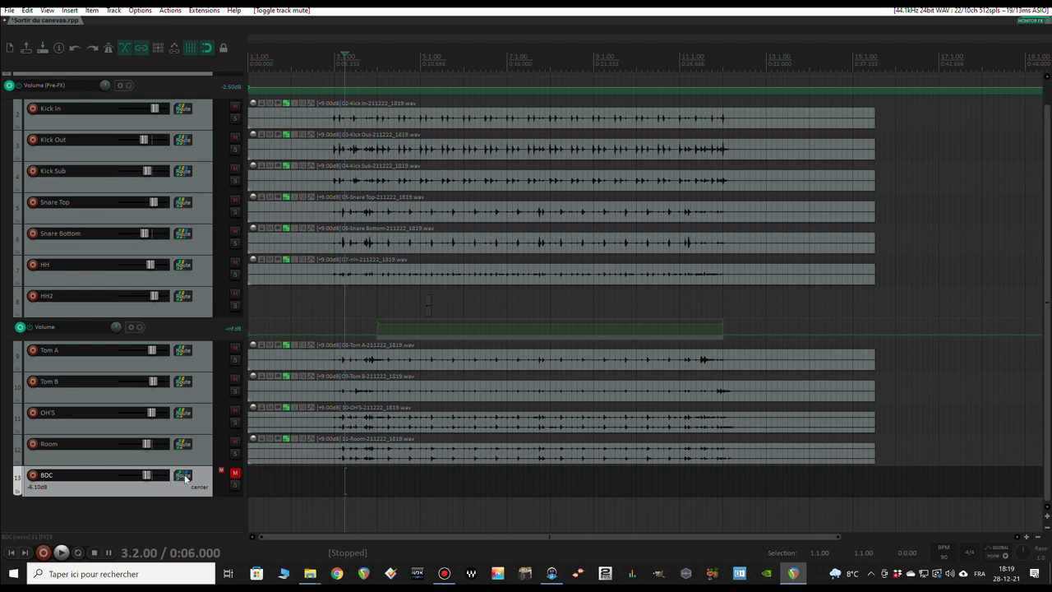
scroll(168, 492, up, 2)
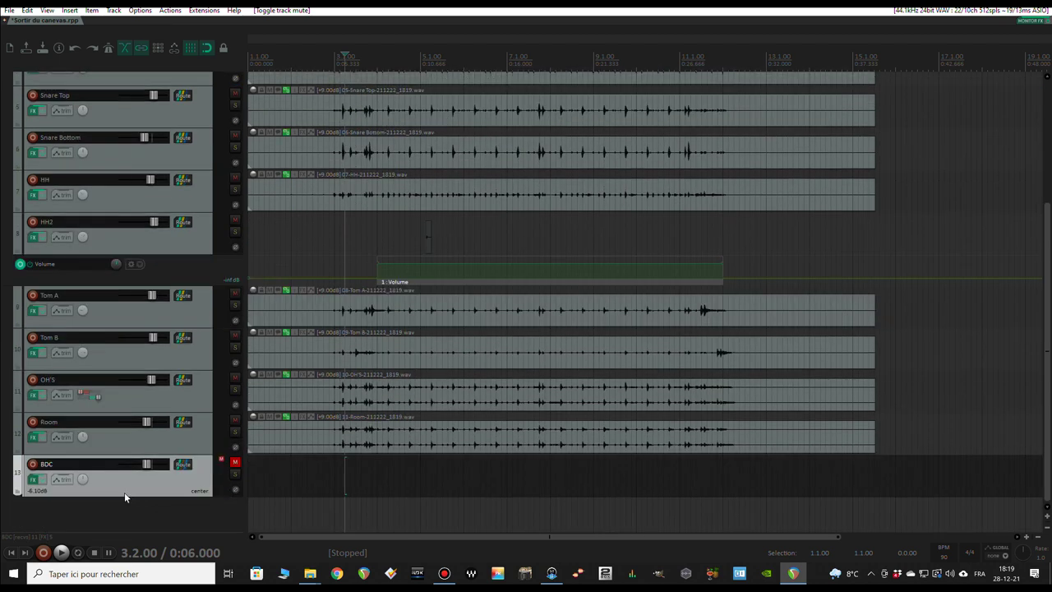
click(33, 480)
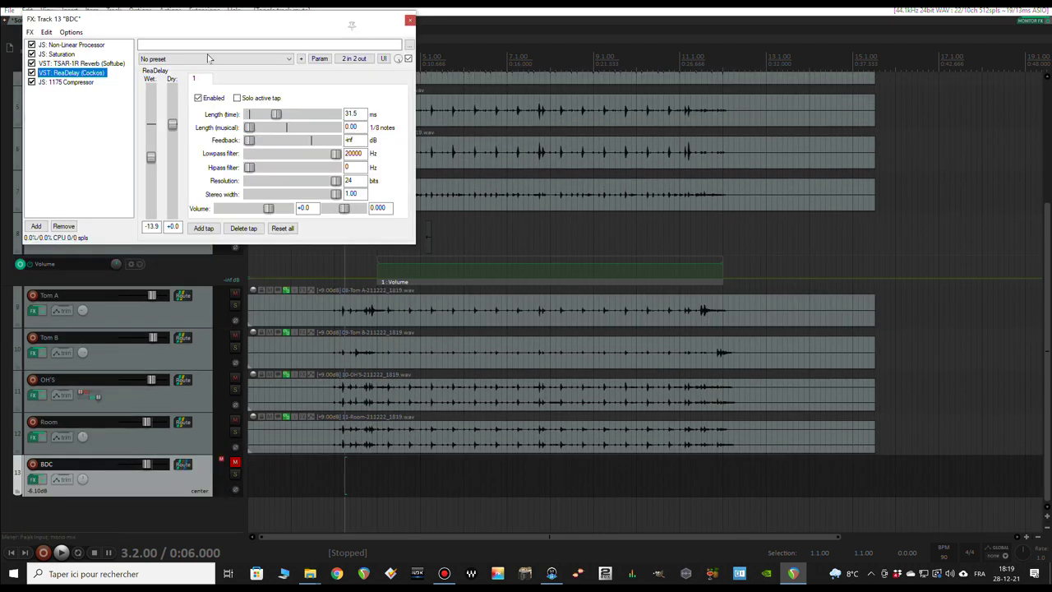
drag(212, 25, 593, 96)
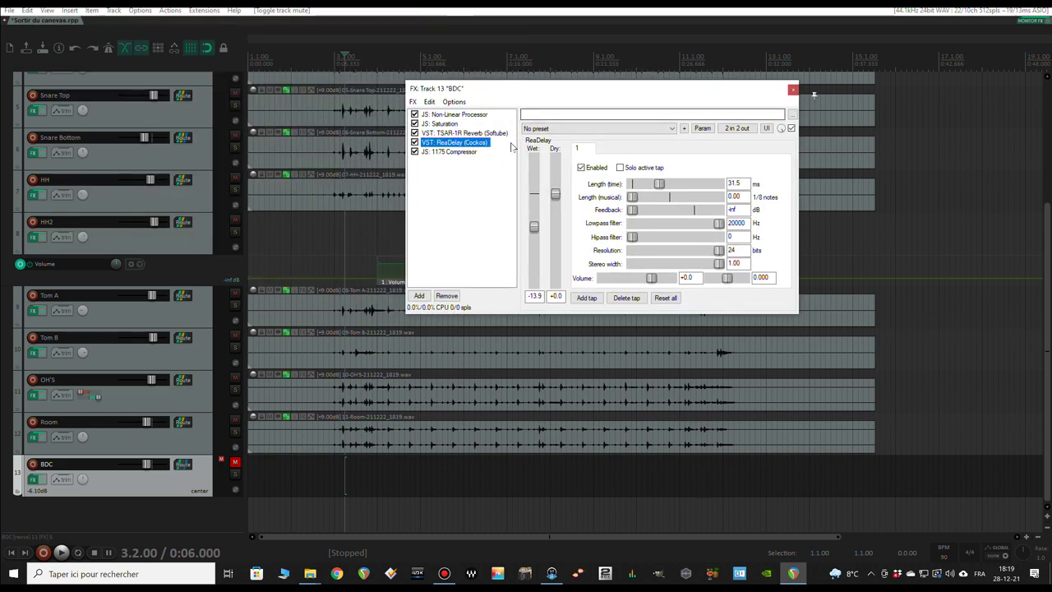
- Show BDC's Non-Linear Processor and bypass the 1175 Compressor, ReaDelay, TSAR-1R Reverb and Saturation
click(448, 116)
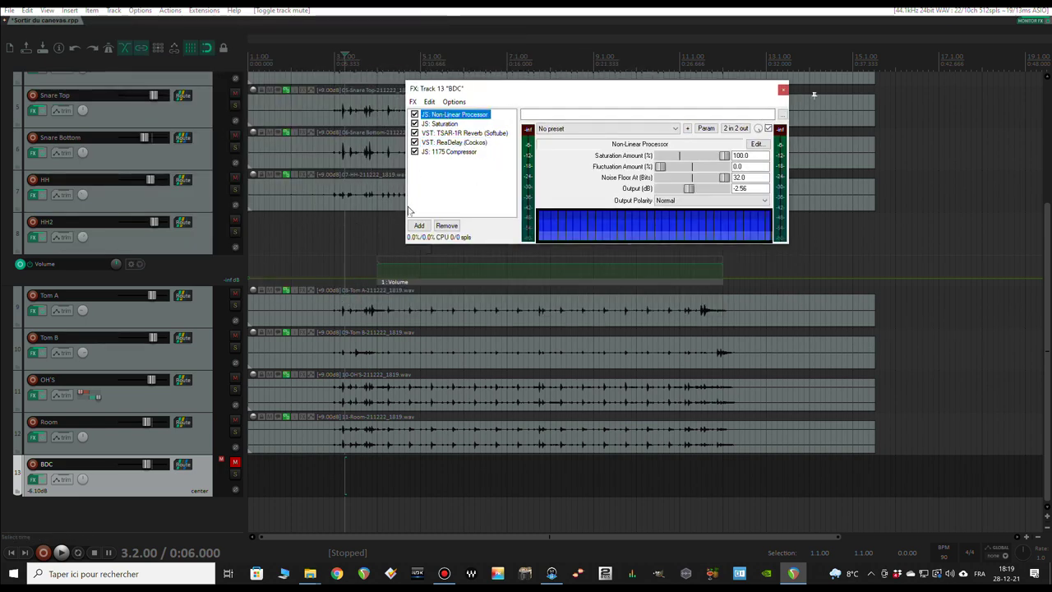
click(416, 152)
click(415, 143)
click(415, 132)
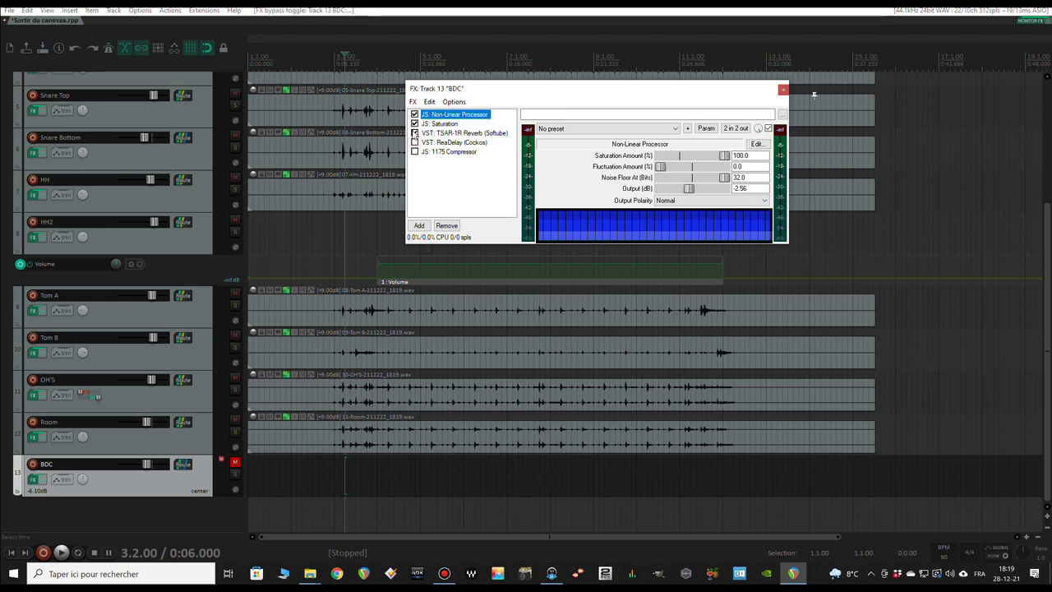
click(415, 124)
- Open the BDC track's routing, review its receives from Kick In through Room, and close the routing window
scroll(197, 108, up, 2)
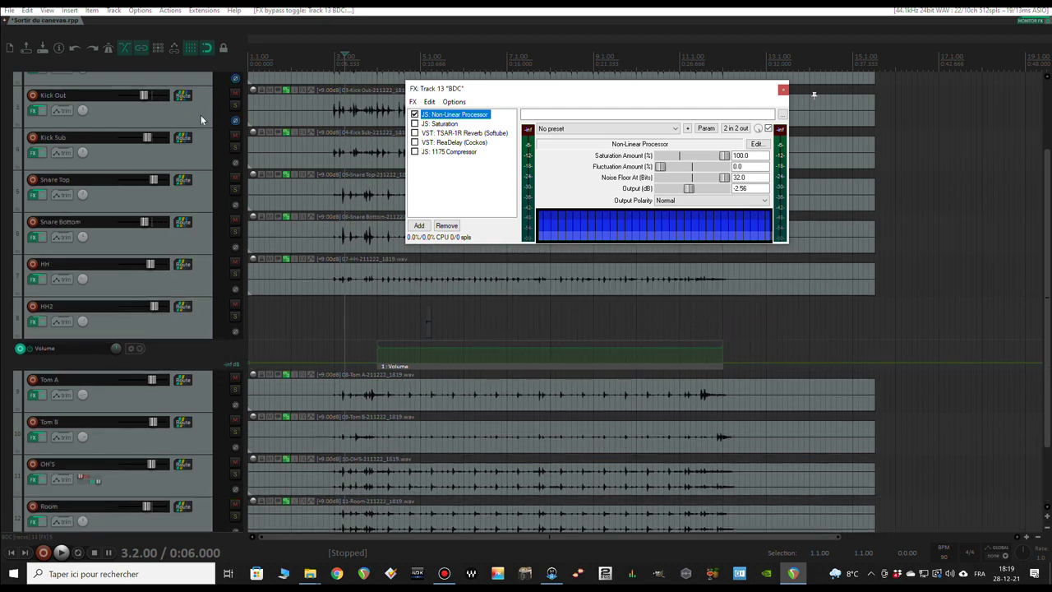
scroll(188, 411, down, 2)
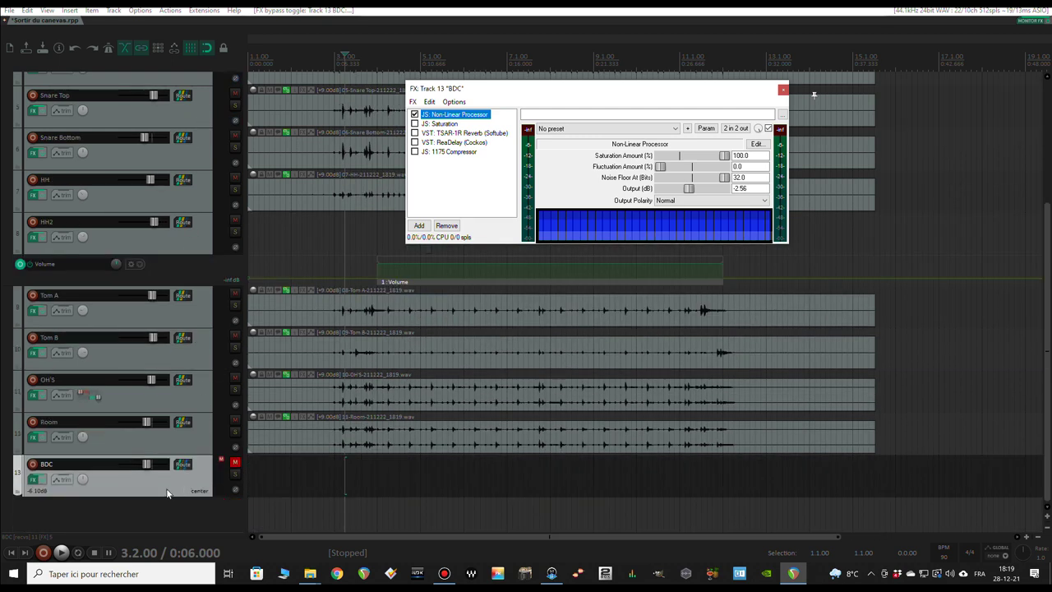
click(182, 464)
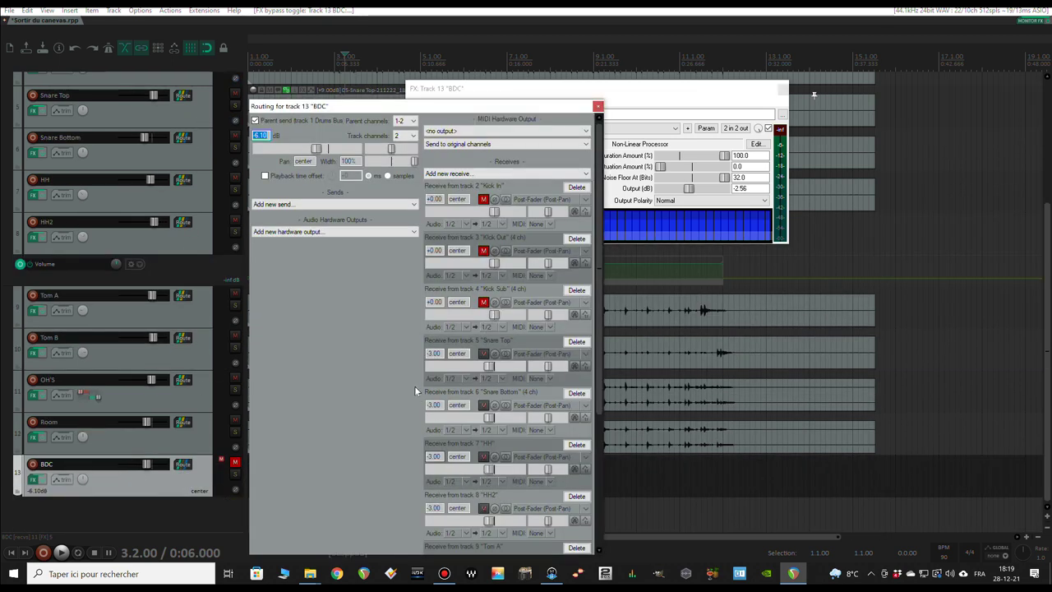
scroll(395, 421, down, 1)
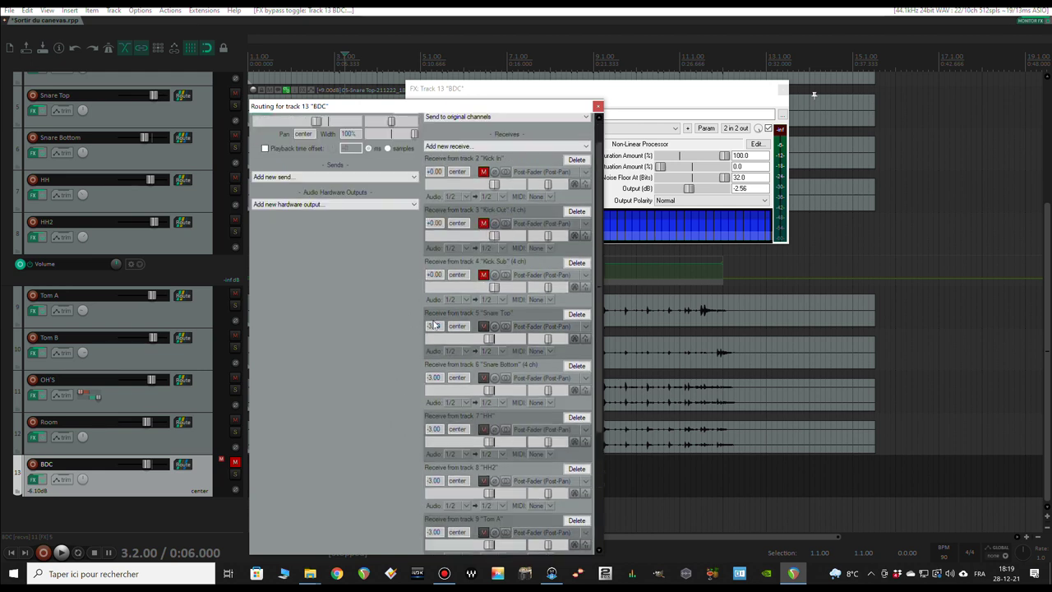
scroll(434, 325, up, 1)
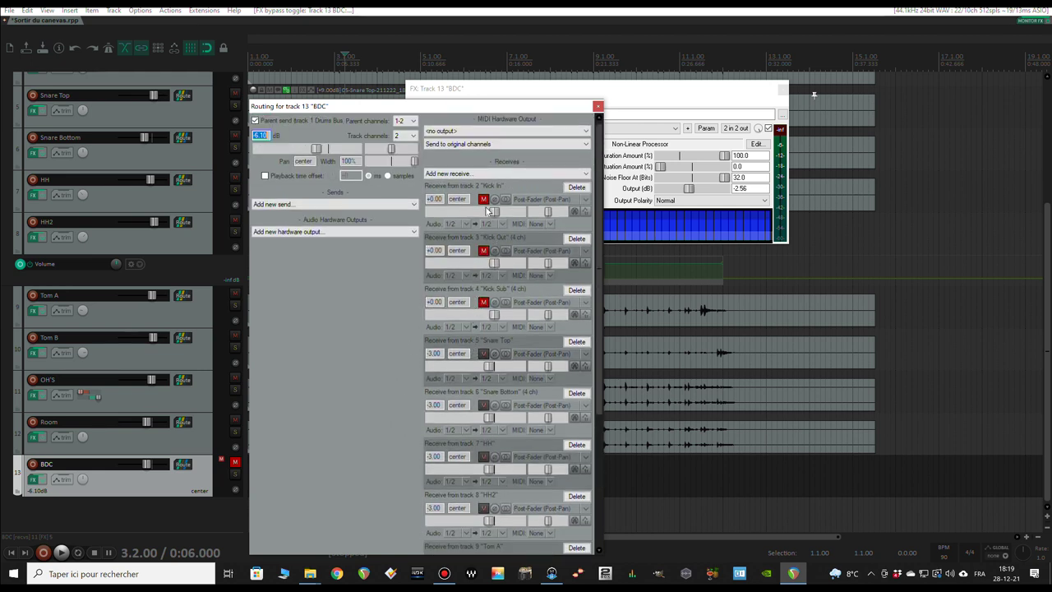
scroll(363, 322, down, 7)
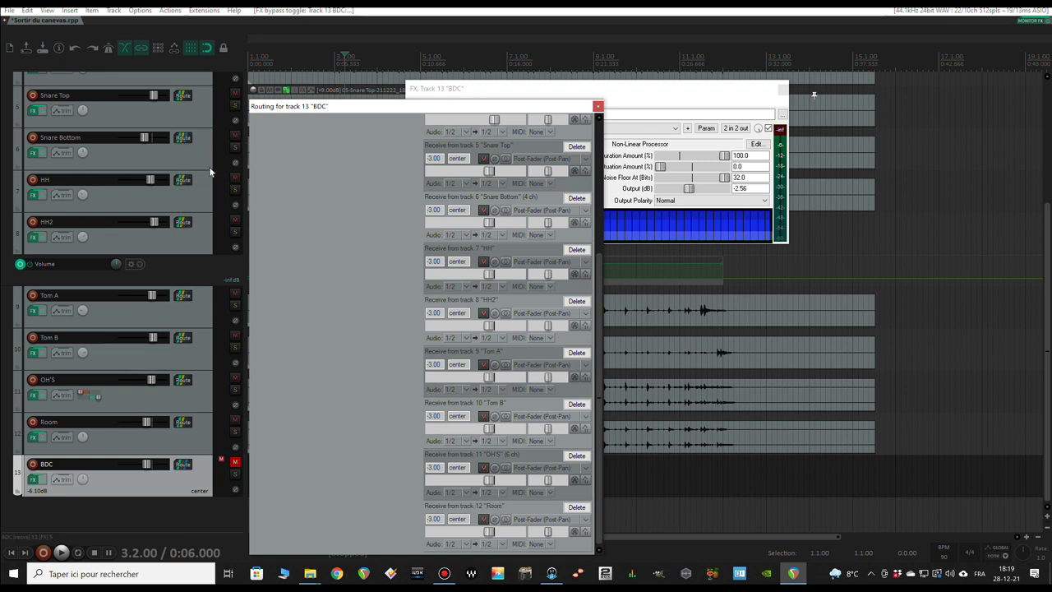
click(598, 108)
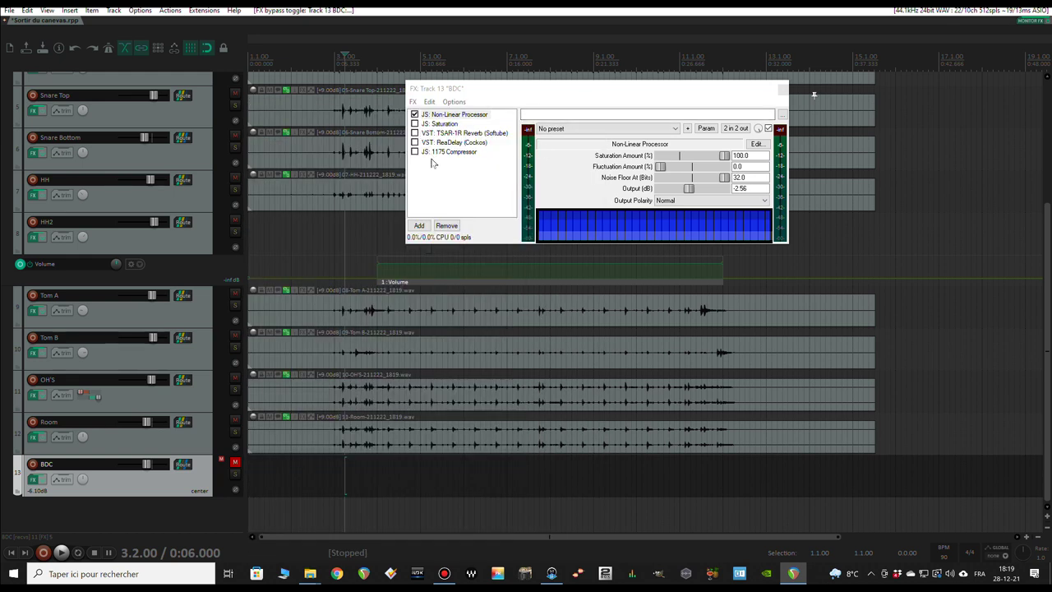
- Bypass BDC's Non-Linear Processor too, solo the track, and play it unprocessed from 3.2.00
click(455, 115)
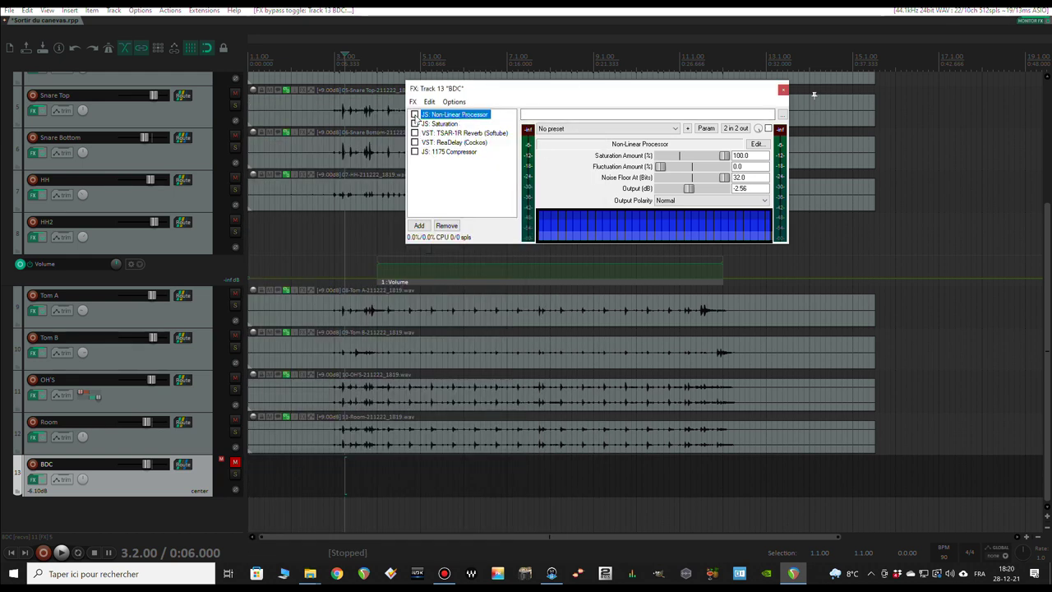
click(235, 474)
key(space)
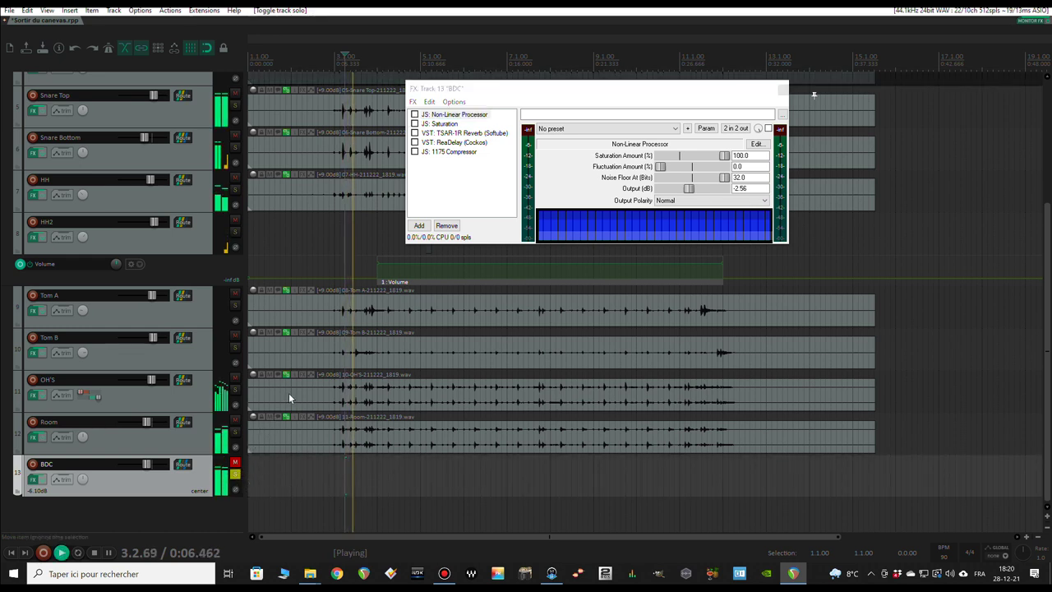
- Re-enable BDC's Non-Linear Processor, Saturation and TSAR-1R Reverb one by one during playback, and stop playback
click(415, 114)
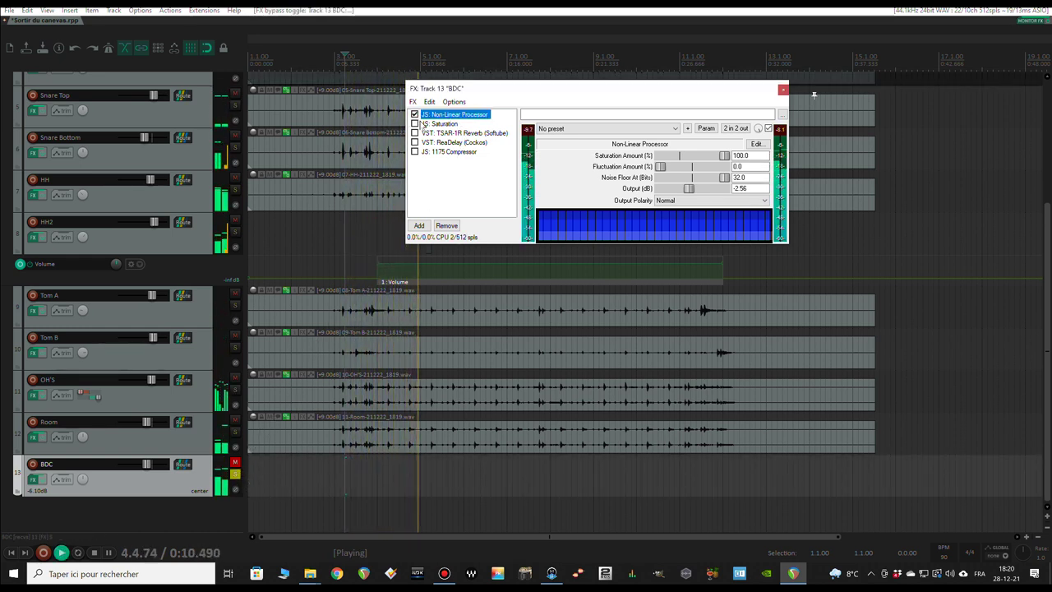
click(433, 124)
click(414, 123)
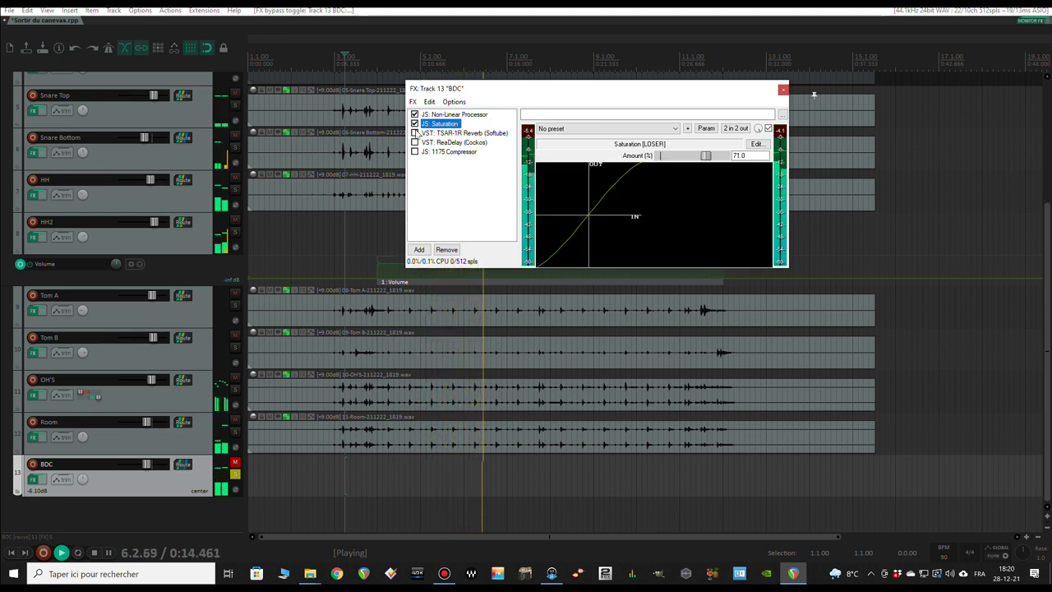
click(415, 132)
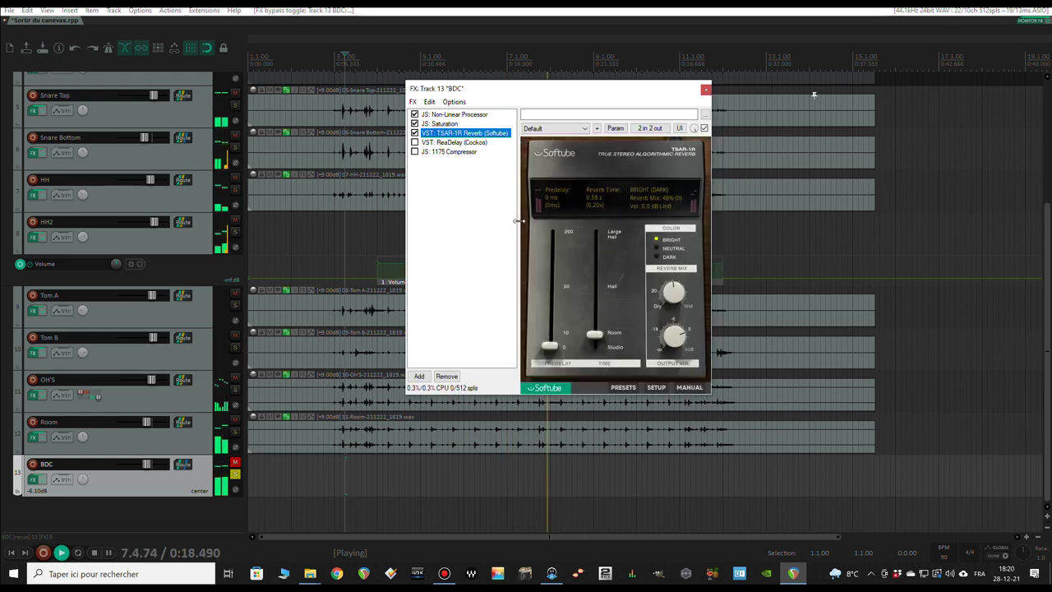
key(space)
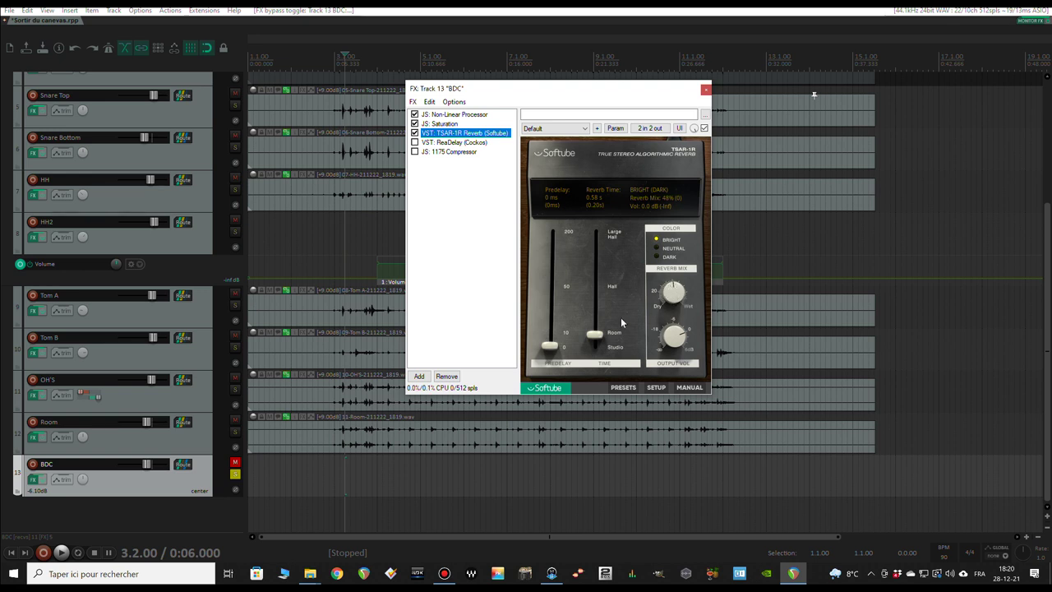
- Show BDC's ReaDelay, re-enable it, and play the soloed track from 3.2.00 with the delay active
click(444, 143)
click(415, 142)
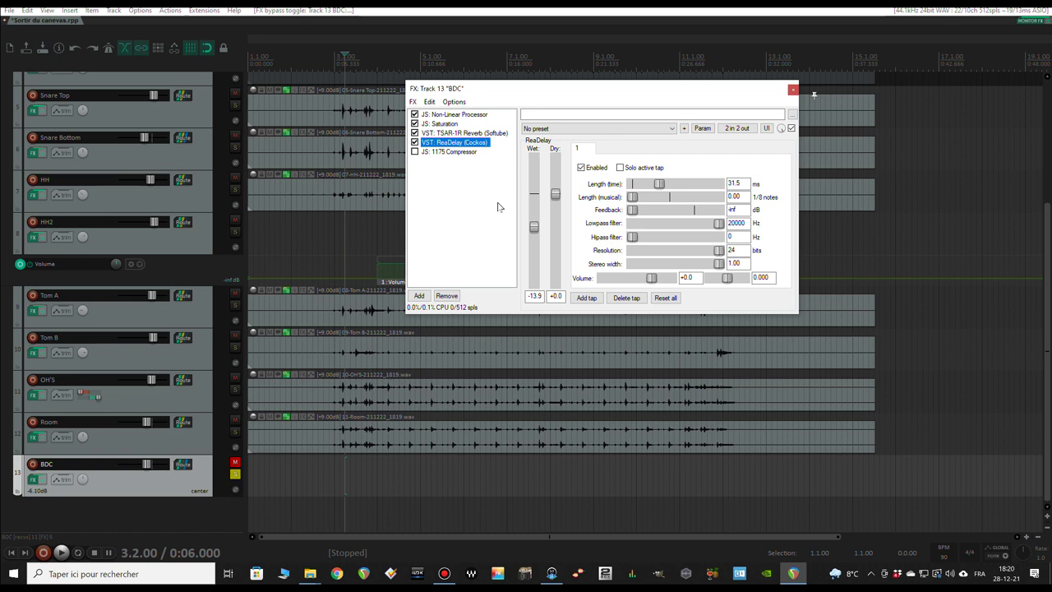
key(space)
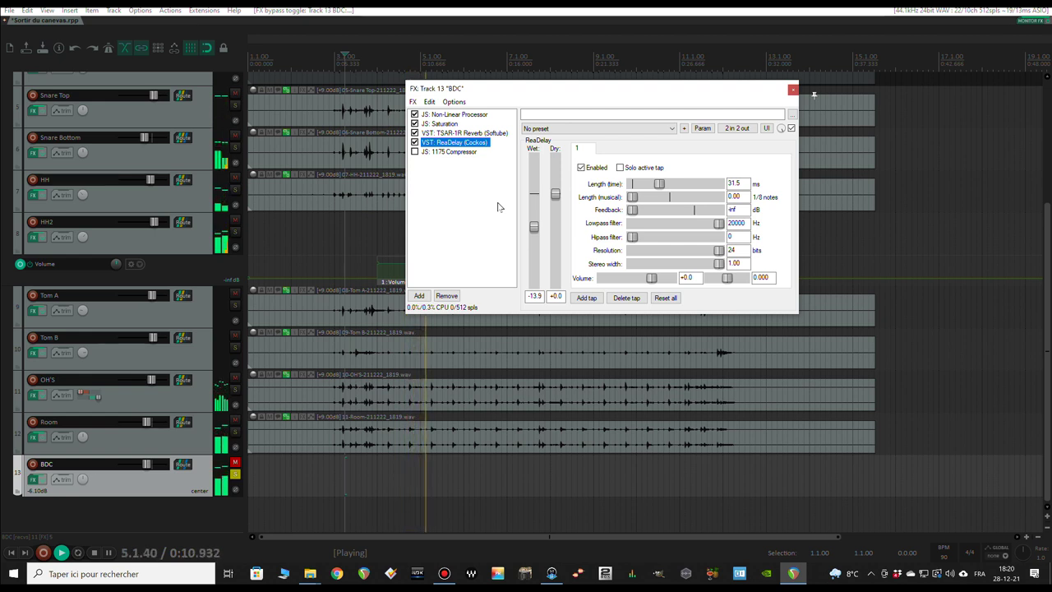
key(space)
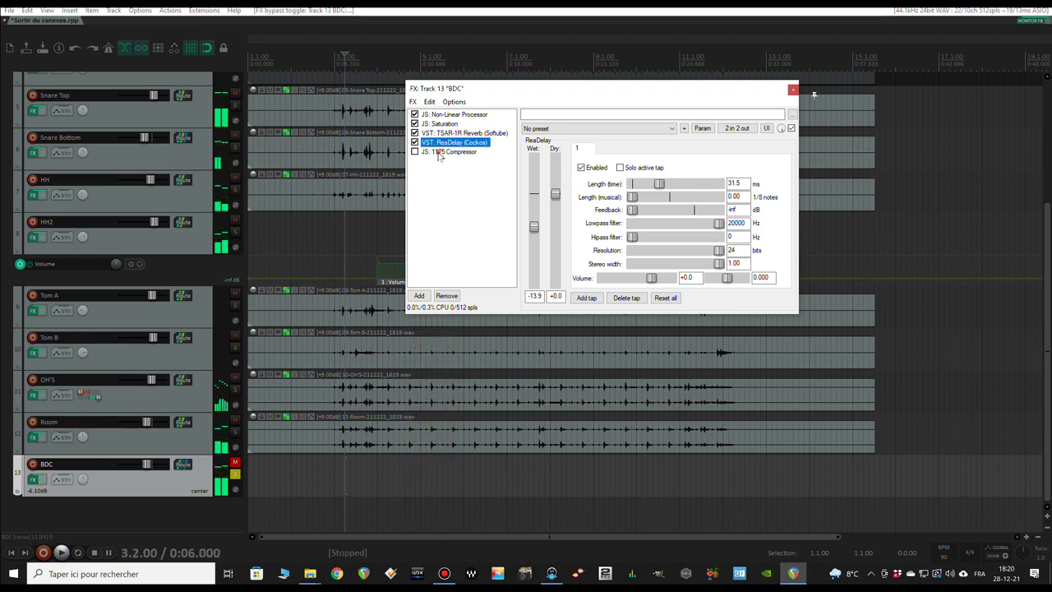
- Show and re-enable BDC's 1175 Compressor, and play the track through its full effects chain
click(420, 153)
click(415, 153)
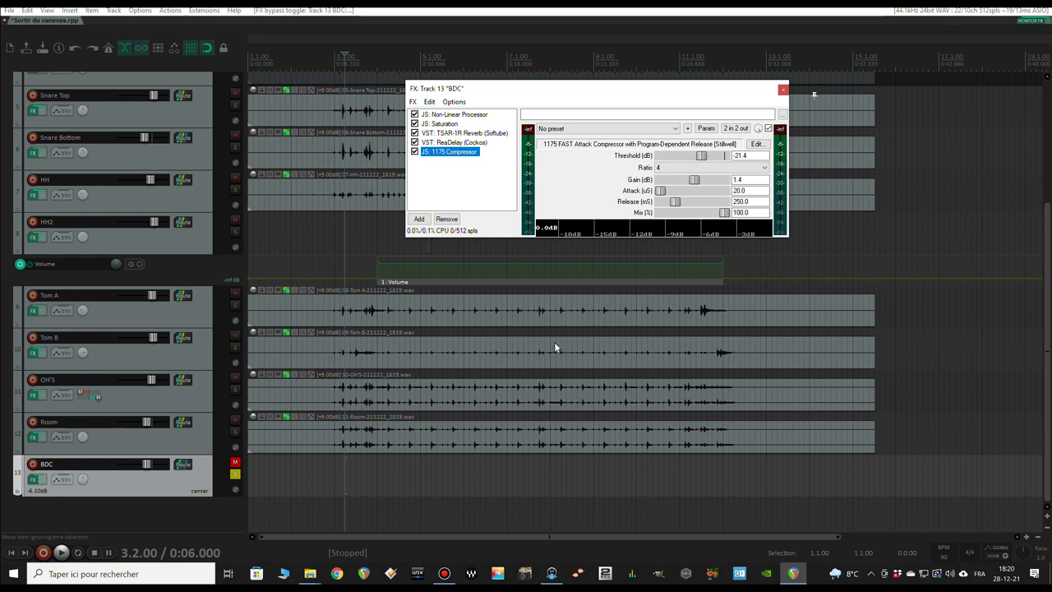
key(space)
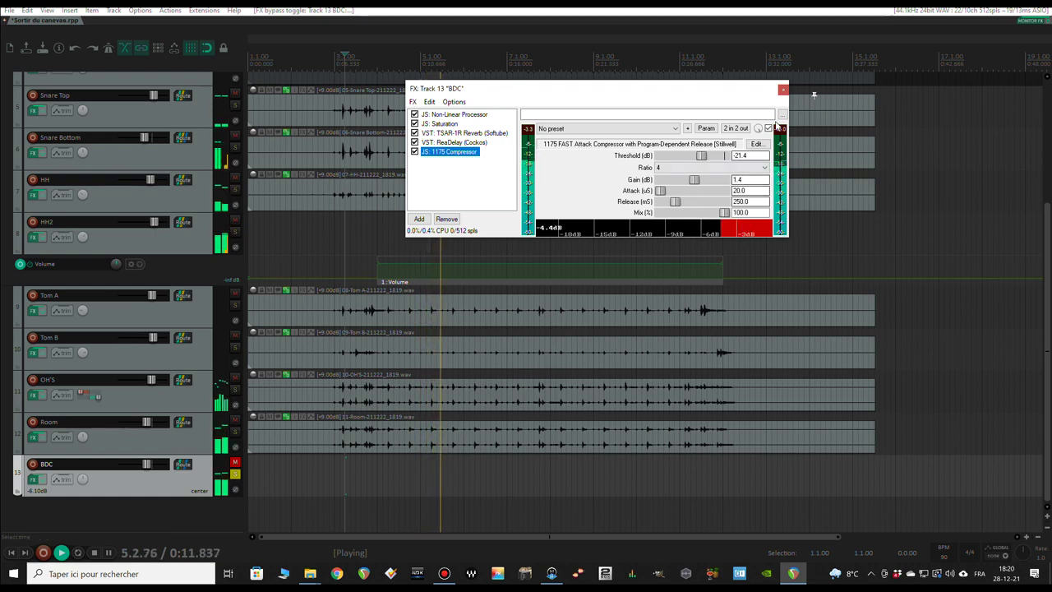
- Close BDC's effects chain, stop playback, and unsolo and unmute the BDC track
click(783, 89)
key(space)
click(235, 474)
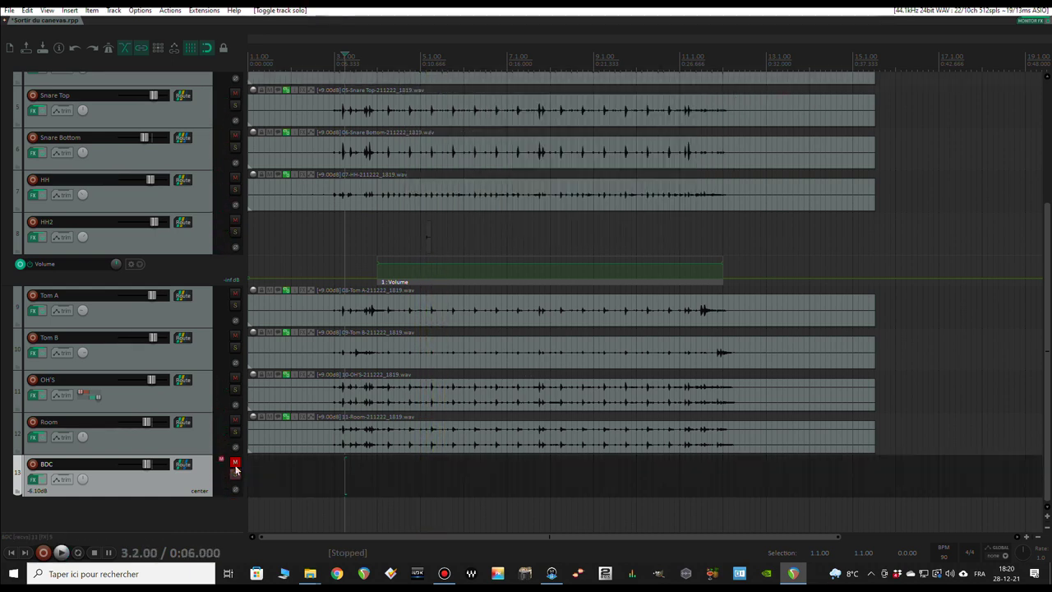
click(235, 463)
- Play the full drum mix from 3.2.00 while muting and unmuting BDC to compare, leaving it unmuted
scroll(279, 440, up, 2)
scroll(296, 427, down, 1)
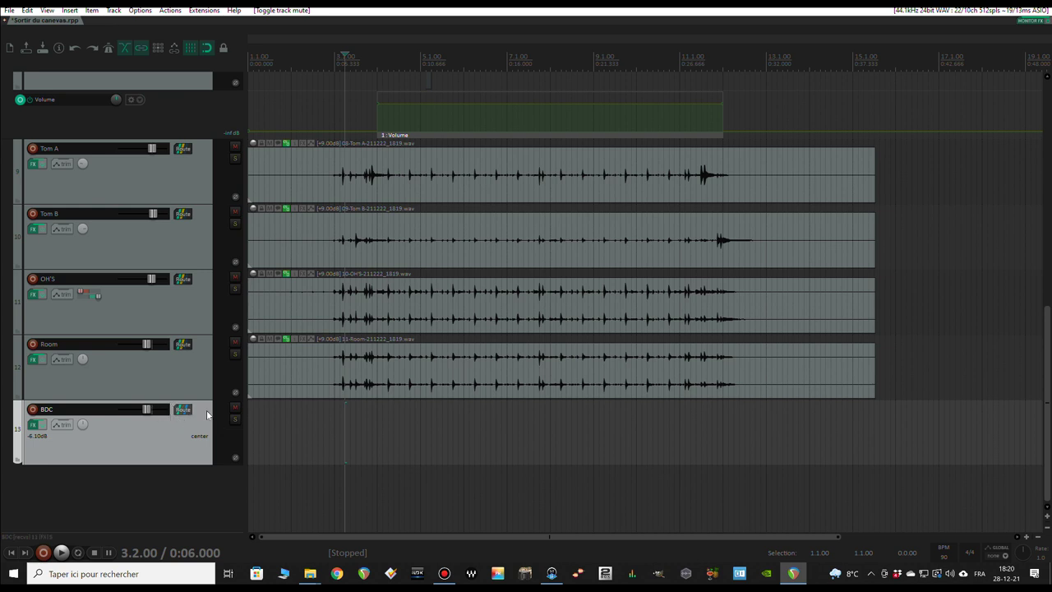
click(233, 409)
key(space)
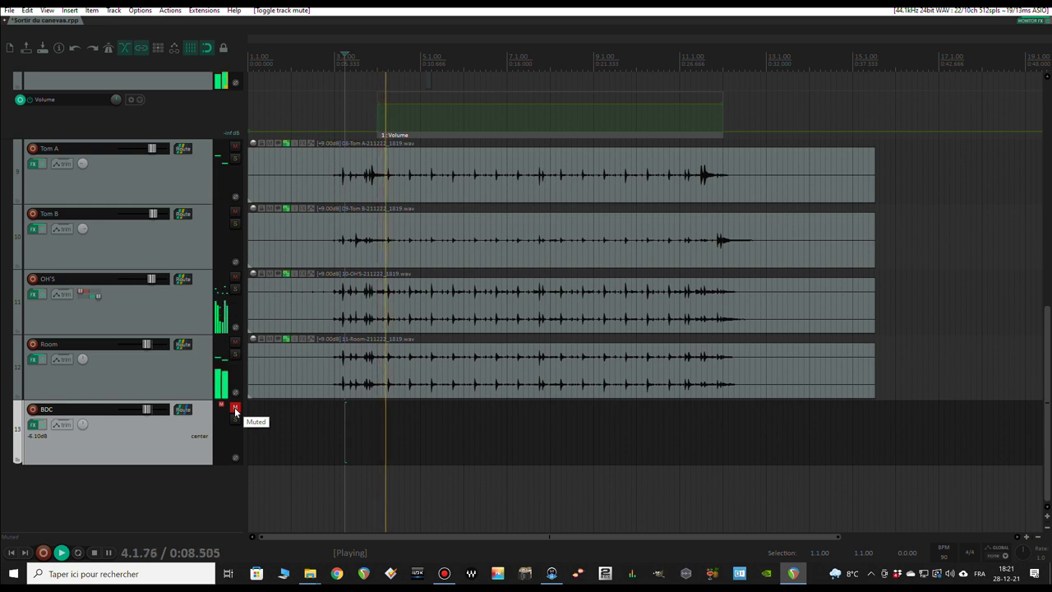
click(234, 408)
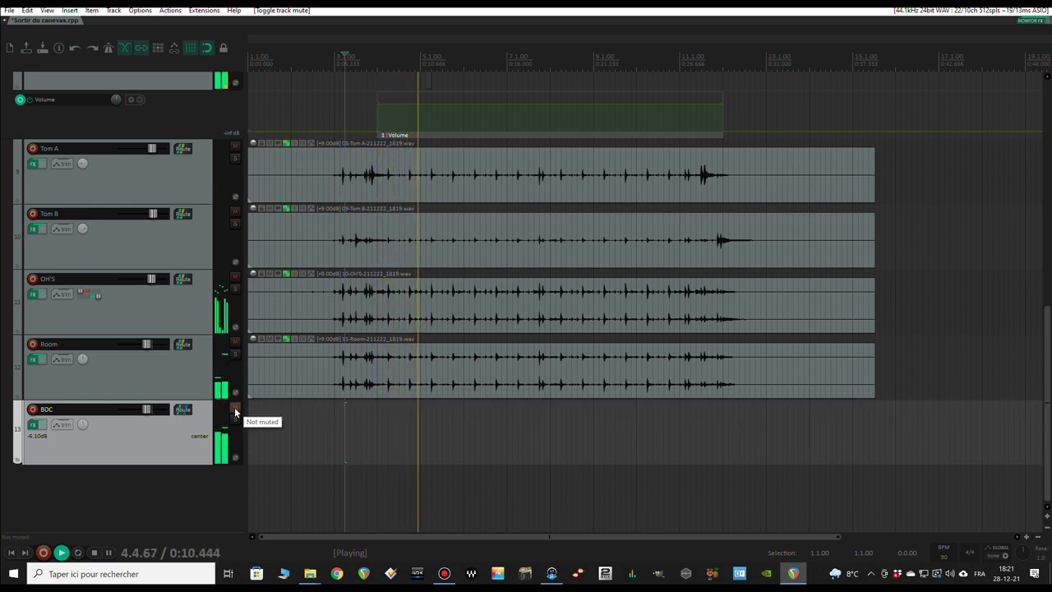
click(234, 408)
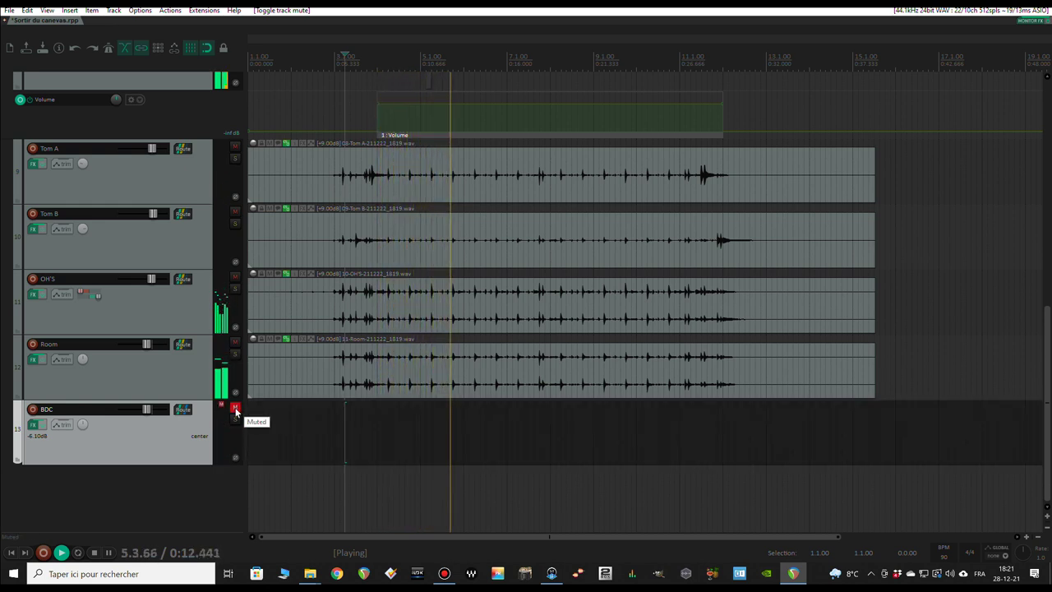
click(234, 409)
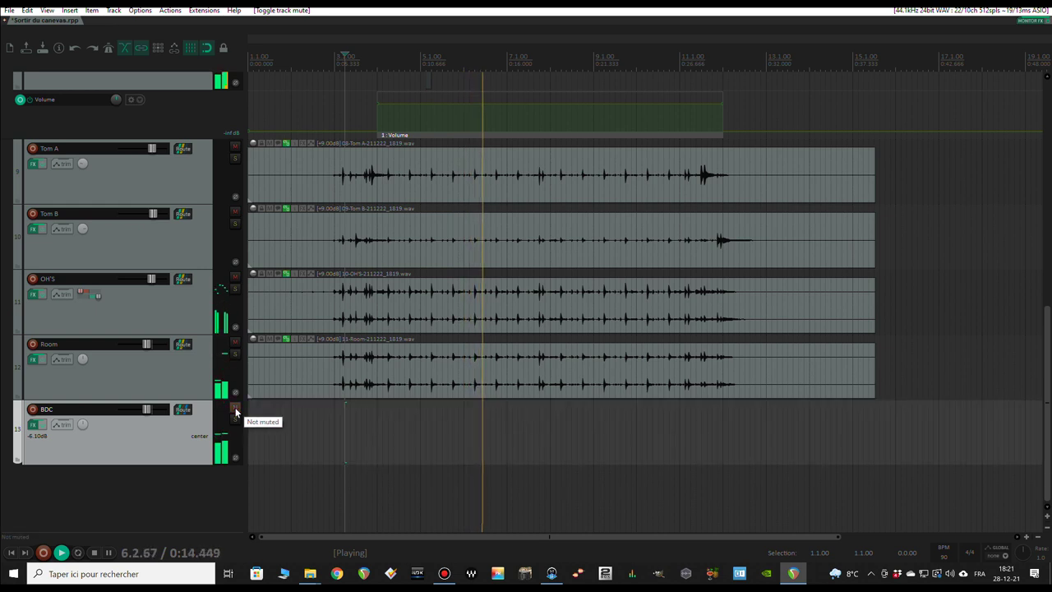
key(space)
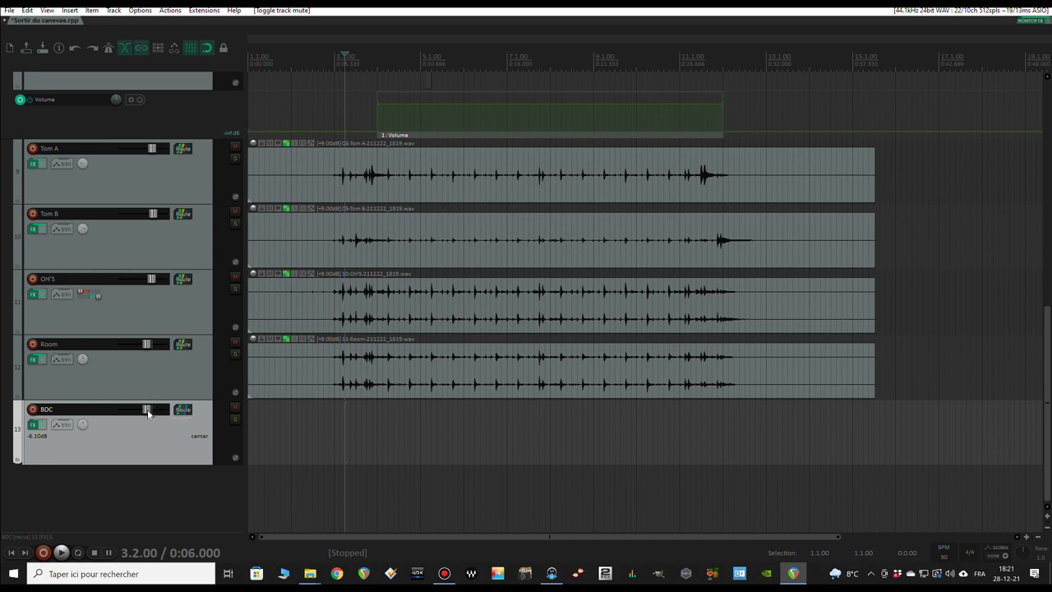
- Reset BDC's volume to 0.00 dB, play the mix, and lower the track to -4.82 dB by ear
double_click(148, 410)
key(space)
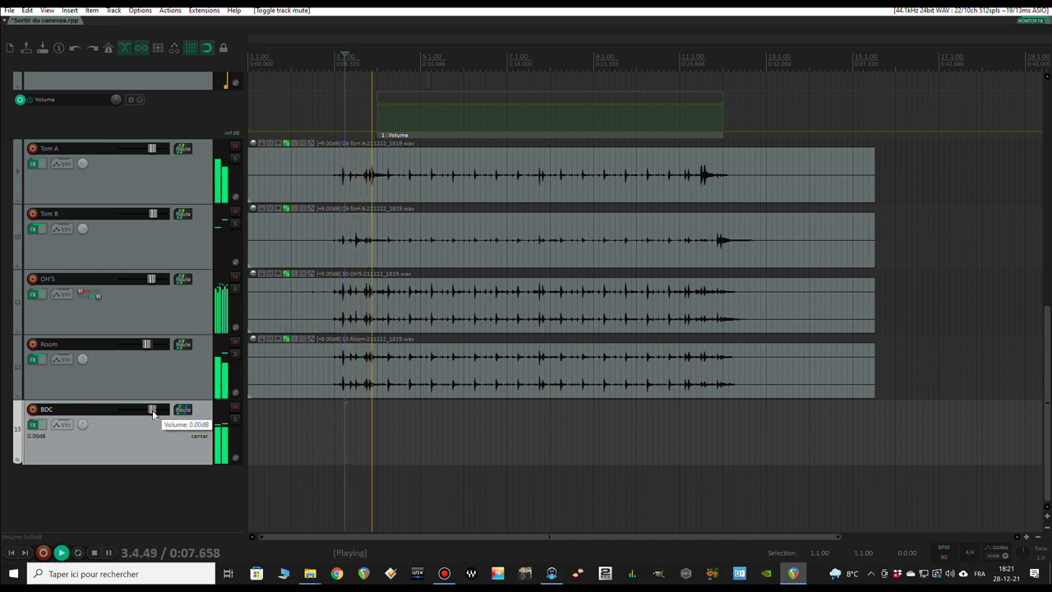
drag(152, 414, 150, 413)
scroll(422, 345, down, 2)
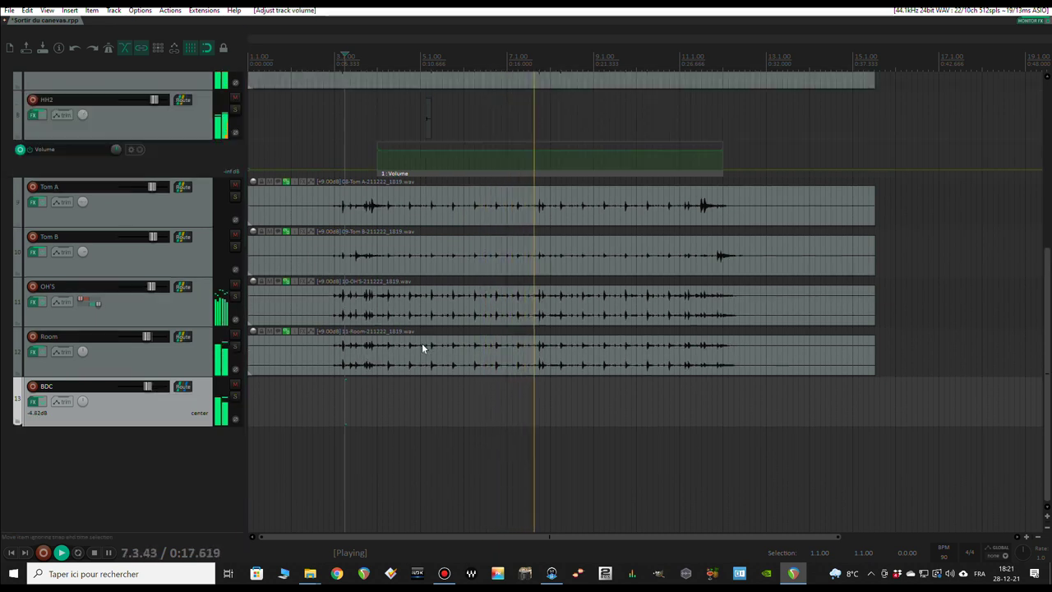
scroll(423, 333, up, 1)
scroll(402, 322, up, 1)
key(space)
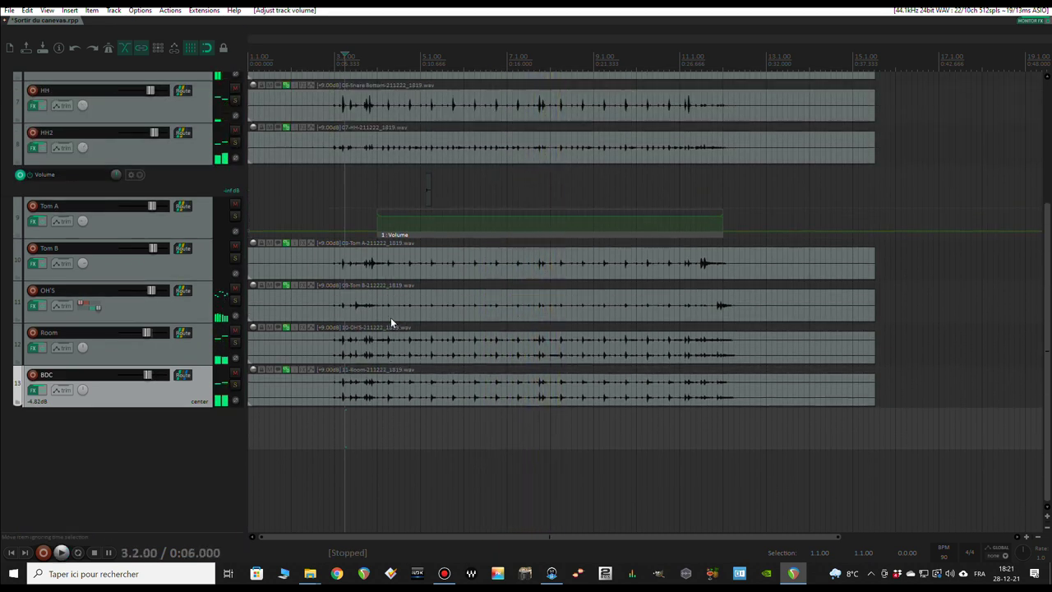
- Select the Drums Bus track, with all tracks from Drums Bus to BDC fitted in the arrangement
scroll(390, 321, up, 3)
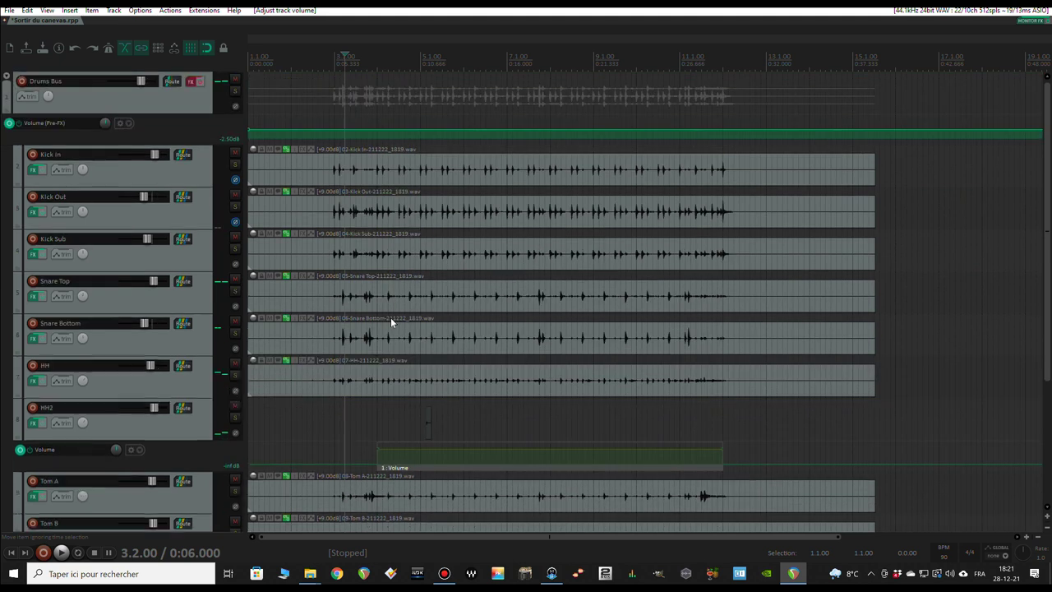
click(178, 105)
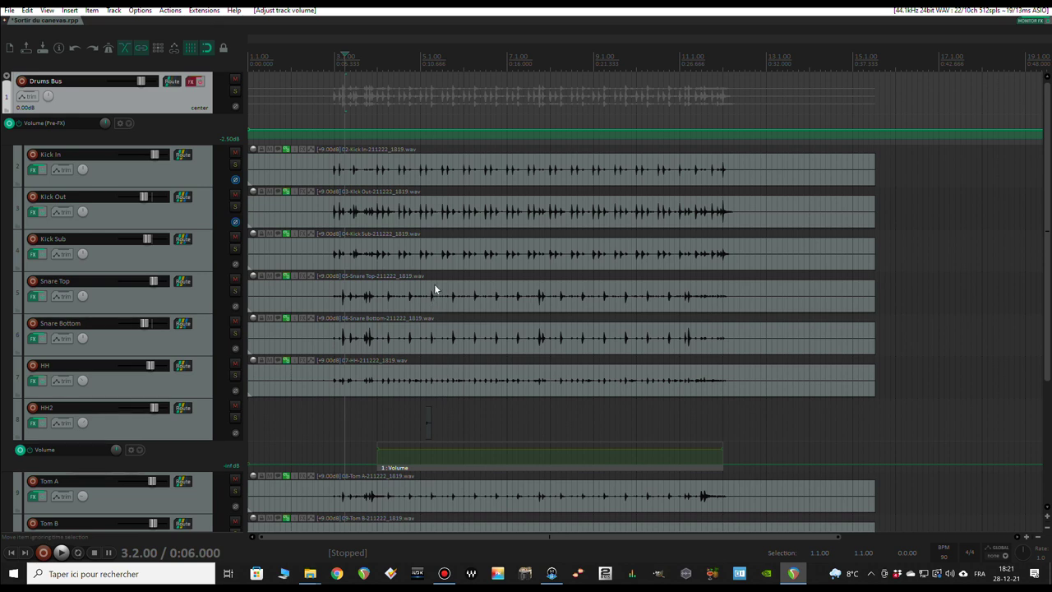
key(Page_Down)
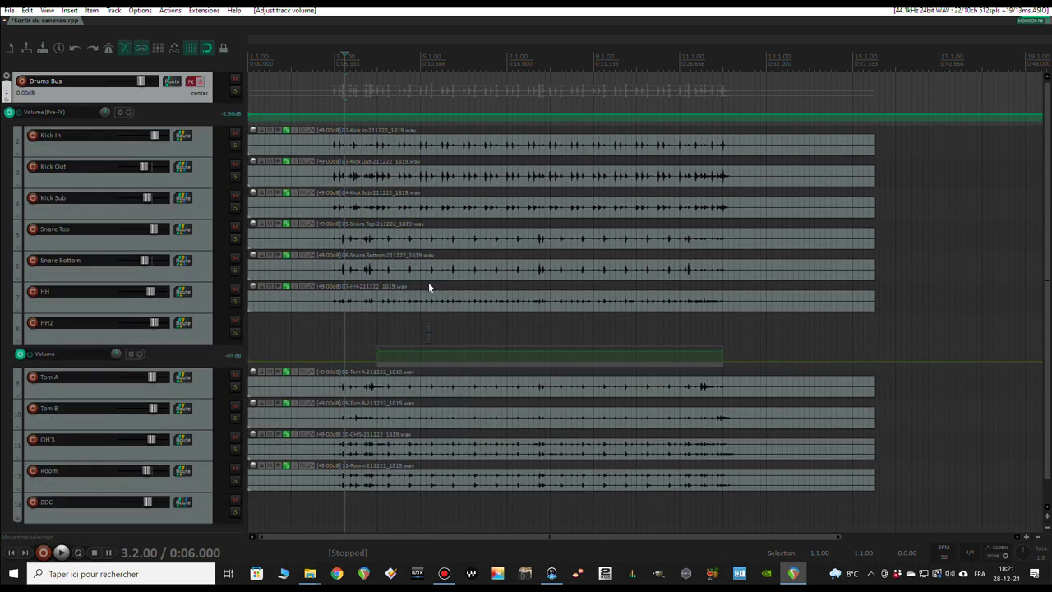
click(202, 142)
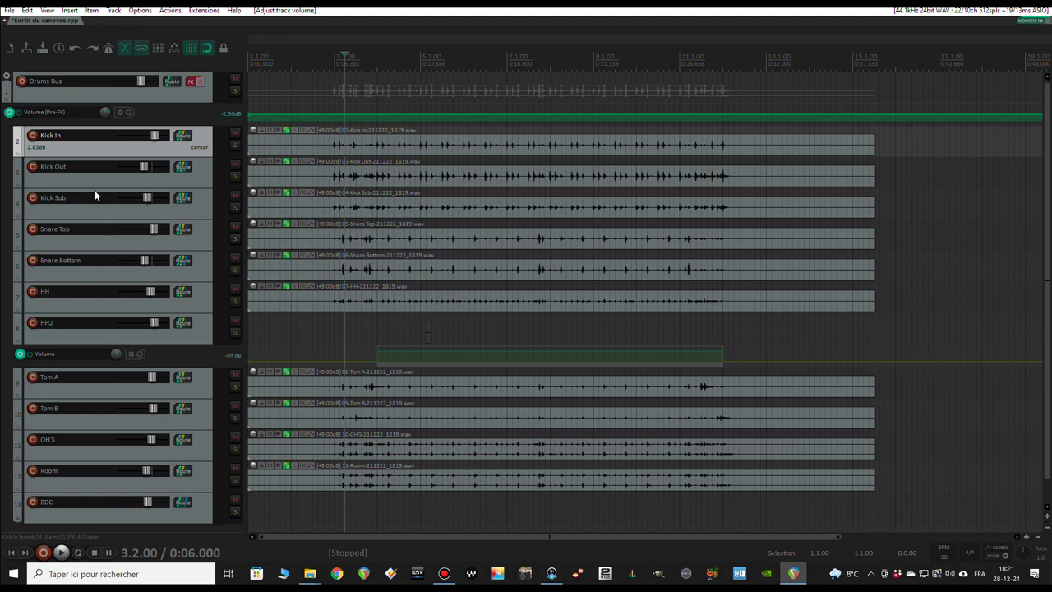
click(71, 99)
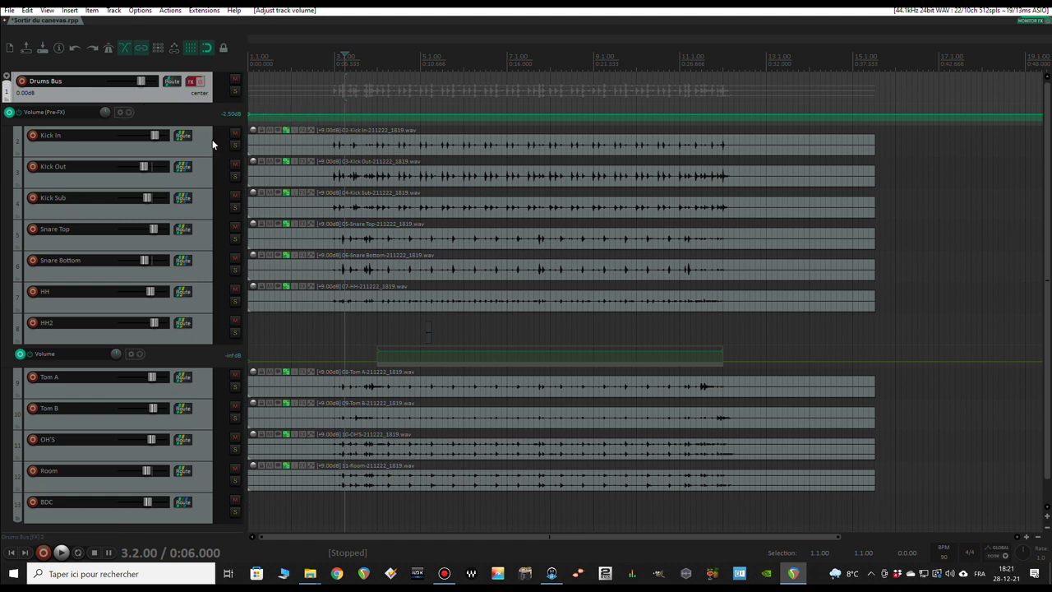
- Enable the Drums Bus effects, open the chain clear of the track controls, and bypass ReaLimit while showing ReaComp
click(199, 82)
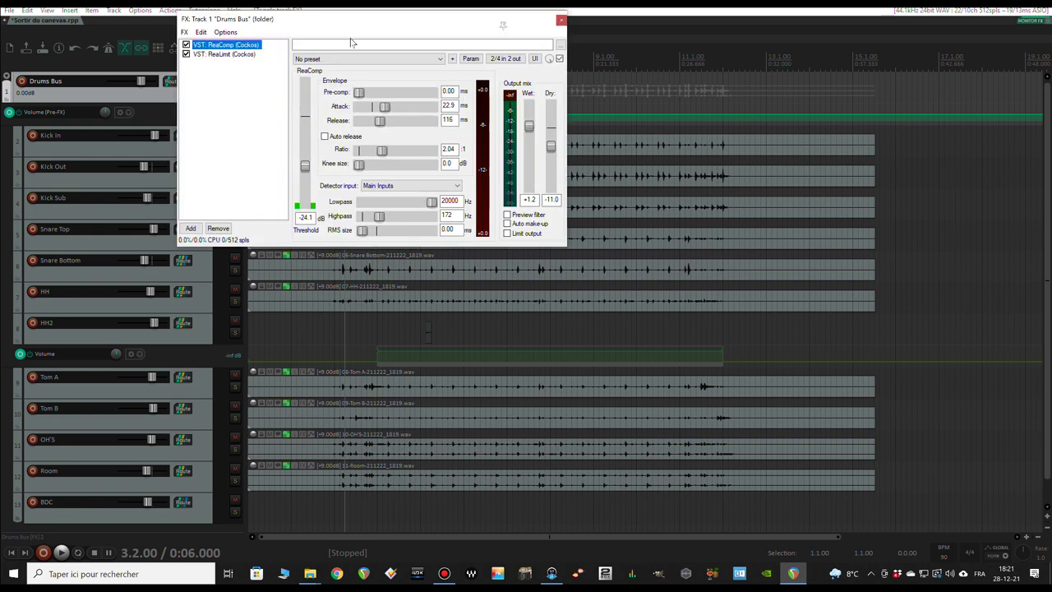
drag(357, 29, 612, 108)
click(468, 133)
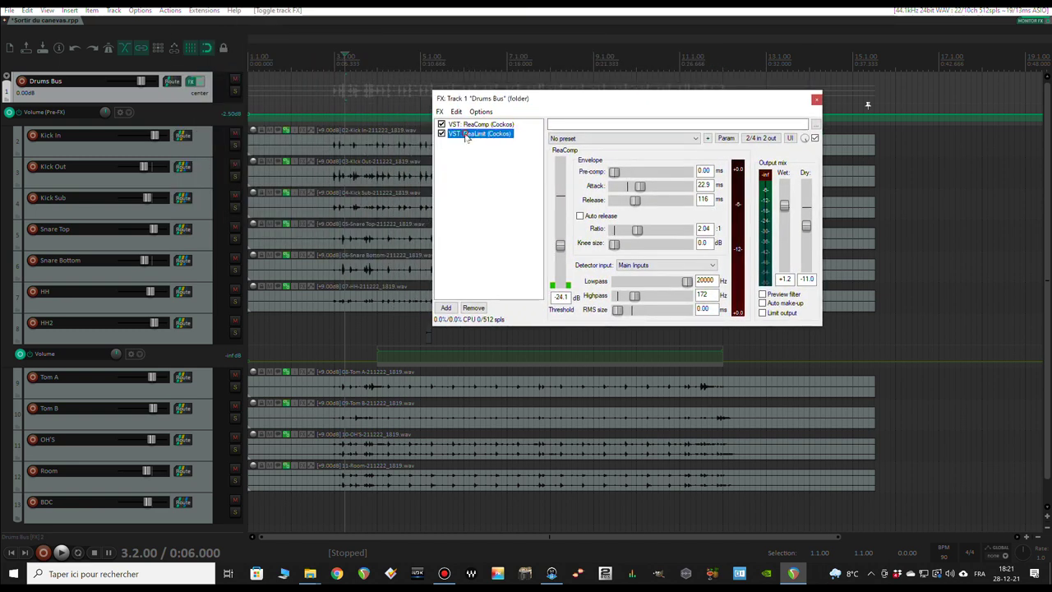
click(442, 133)
click(468, 125)
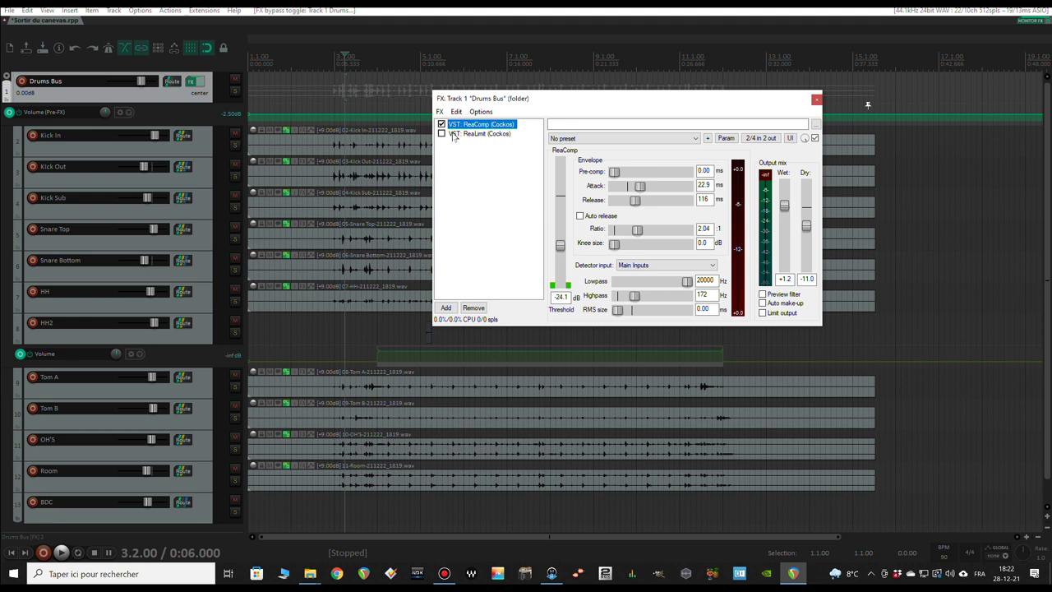
- Play the mix from 3.2.00 while toggling the Drums Bus ReaComp bypass to compare, leaving ReaComp enabled
key(space)
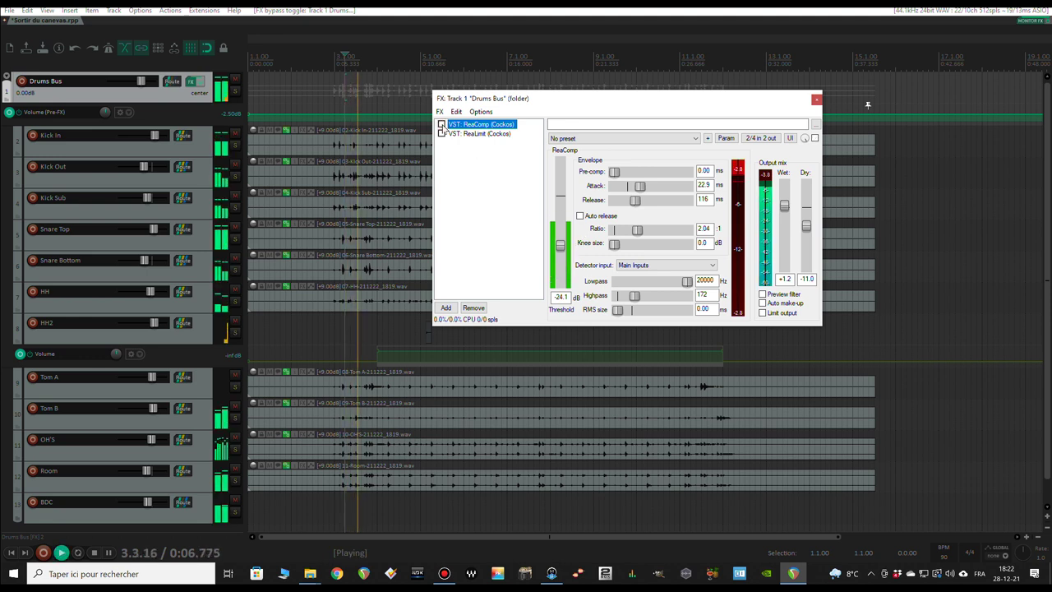
click(442, 124)
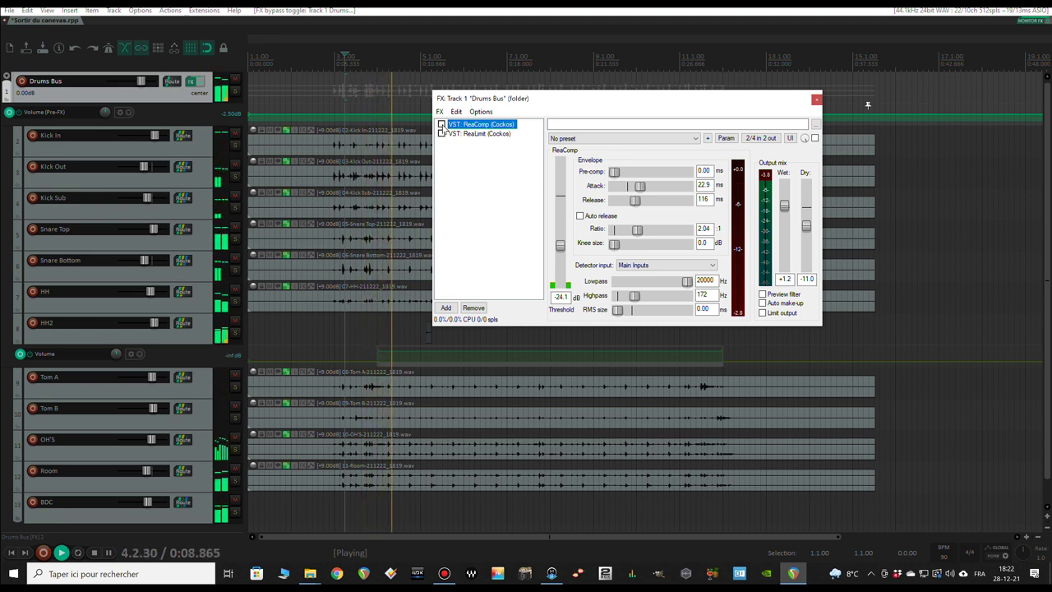
click(442, 124)
click(442, 124)
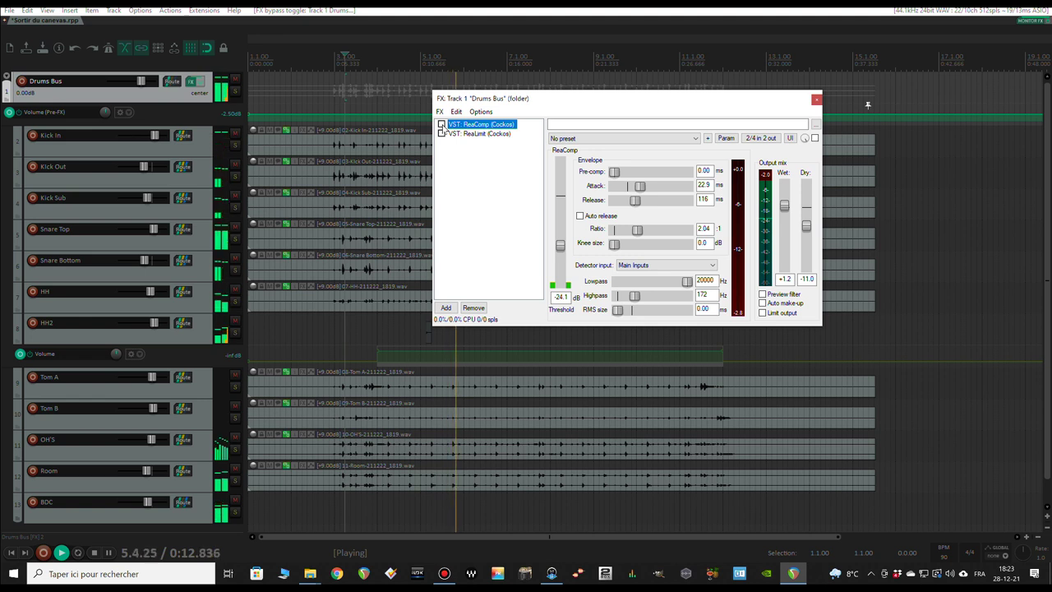
click(441, 124)
click(441, 124)
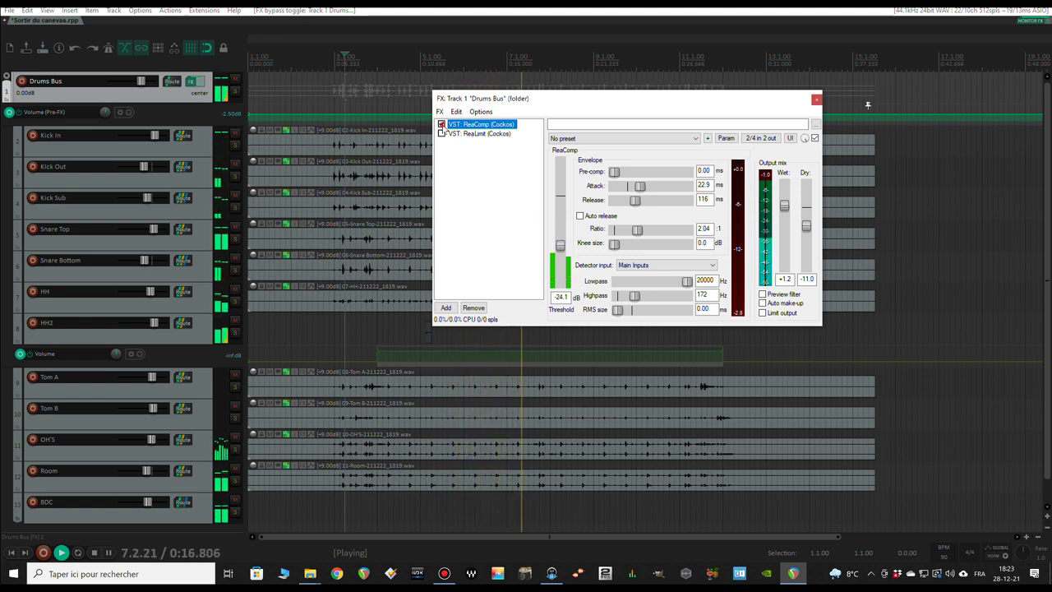
click(441, 124)
key(space)
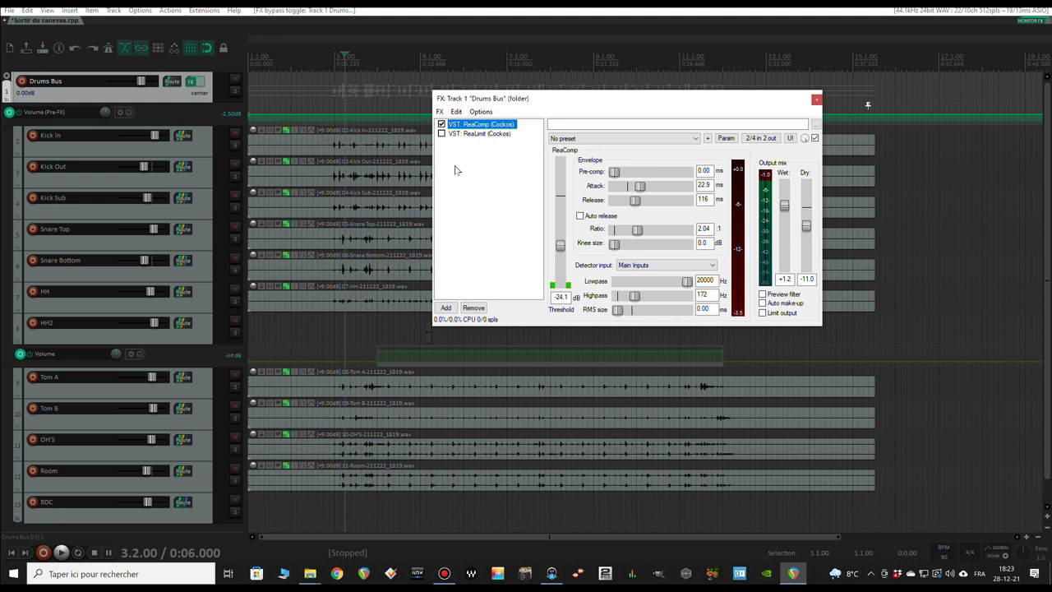
- Show and re-enable ReaLimit on the Drums Bus, play the mix through it, and close the effects chain
click(474, 134)
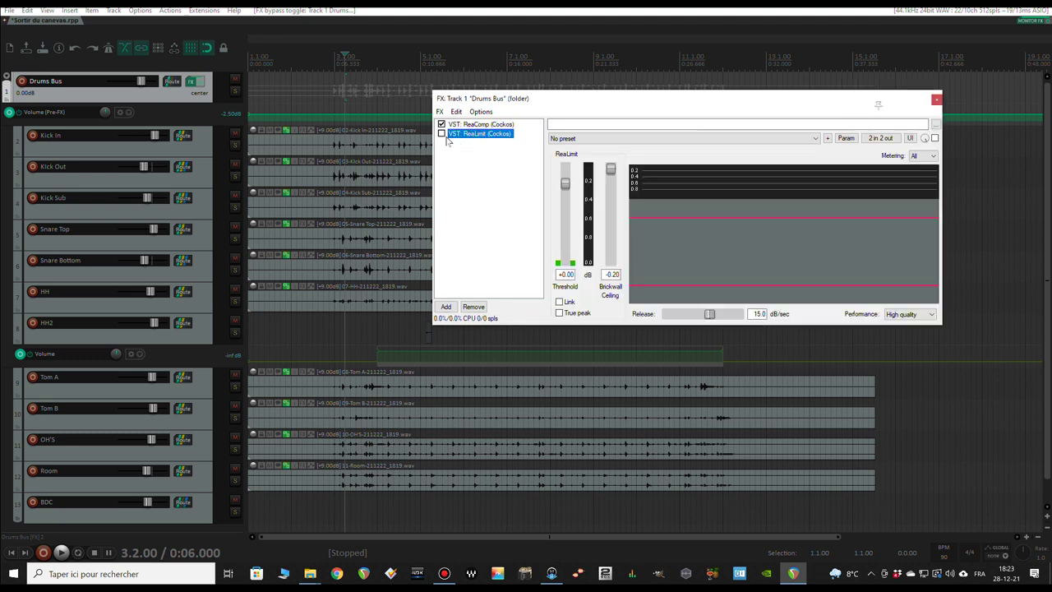
click(441, 134)
key(space)
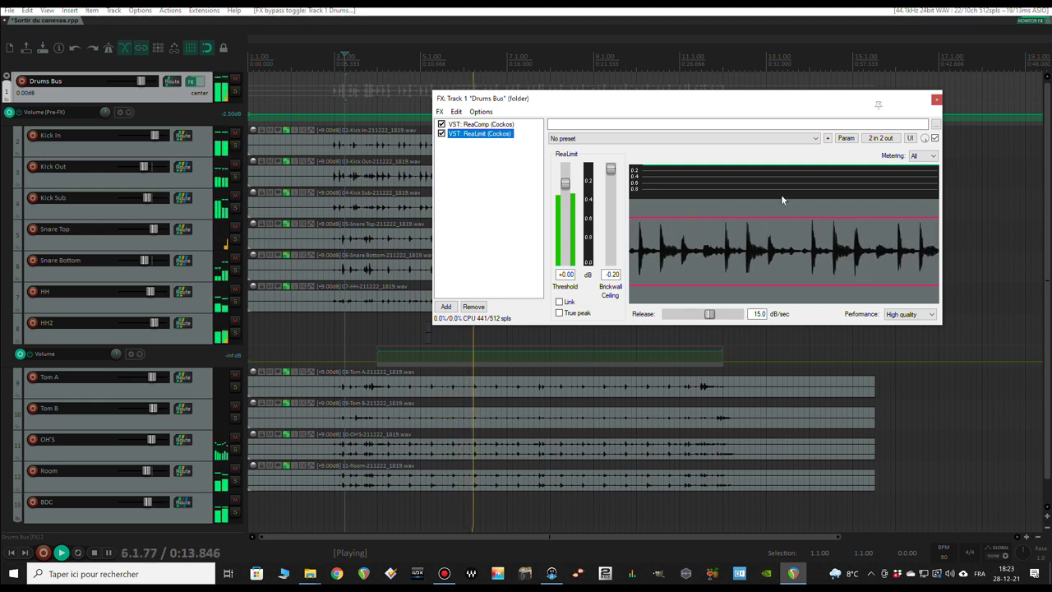
click(936, 99)
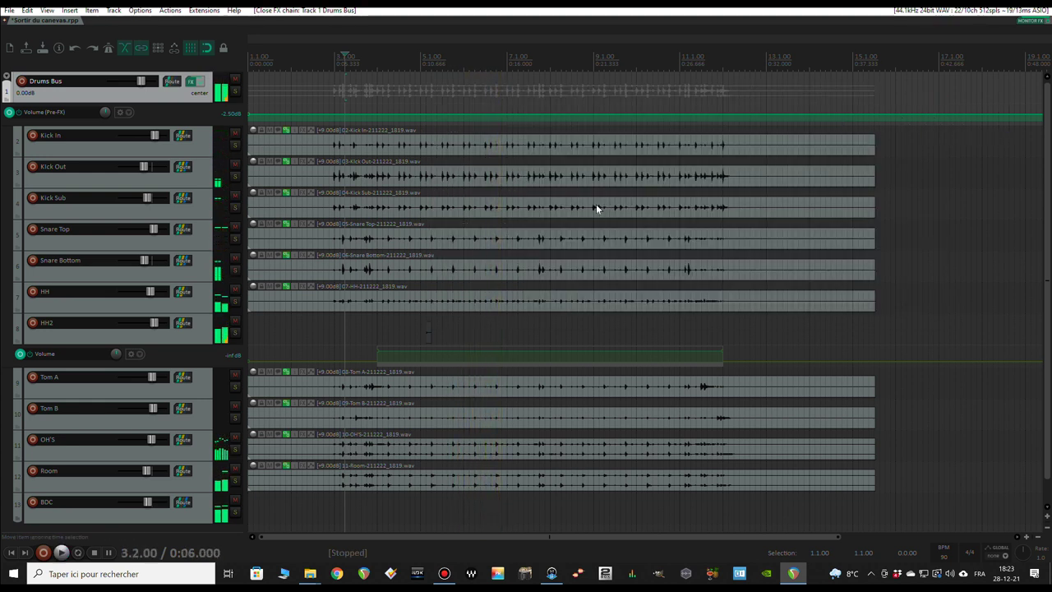
- Show the SWS Snapshots window over the arrangement, recall the Mix 1 snapshot, and play the mix from 3.2.00 before stopping
click(202, 11)
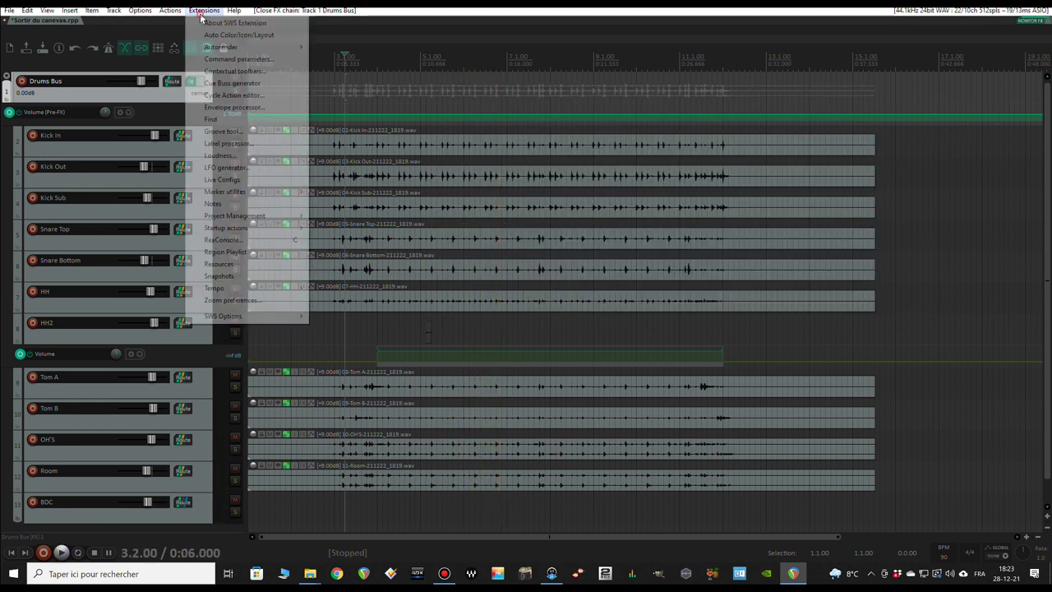
click(239, 276)
drag(787, 182, 770, 150)
click(757, 183)
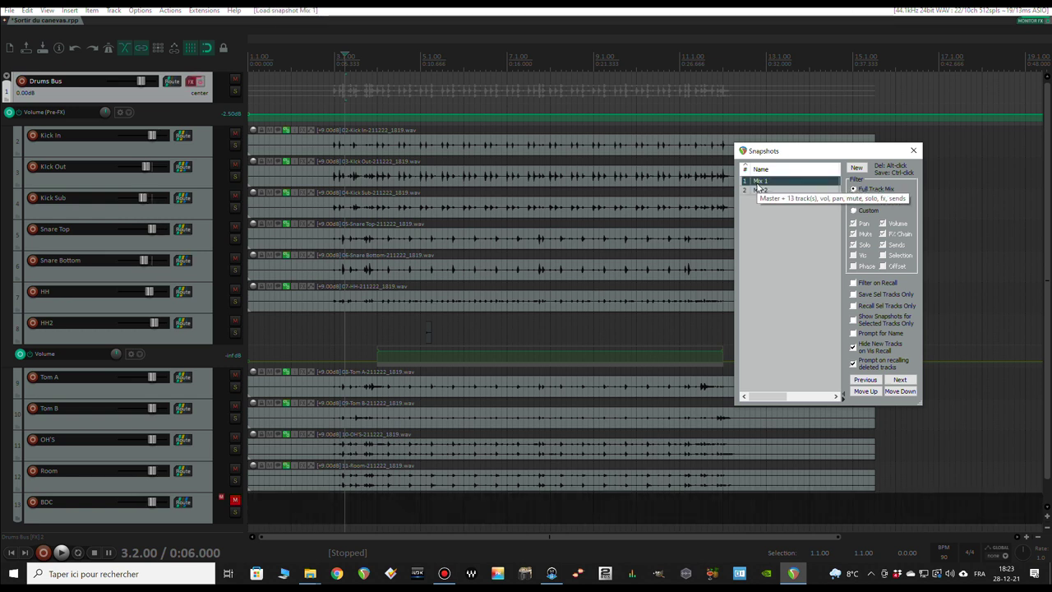
key(space)
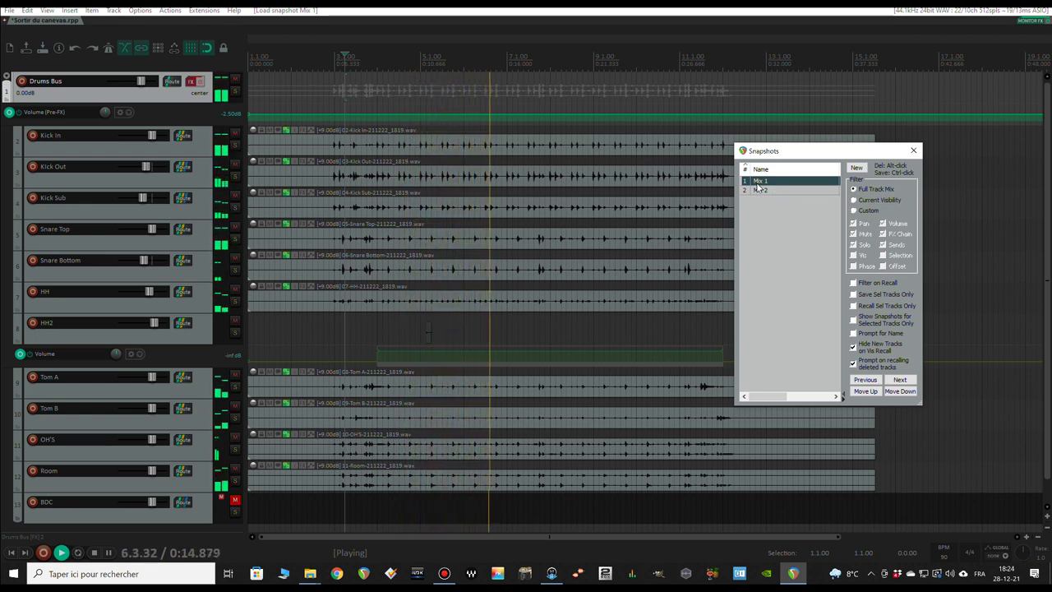
key(space)
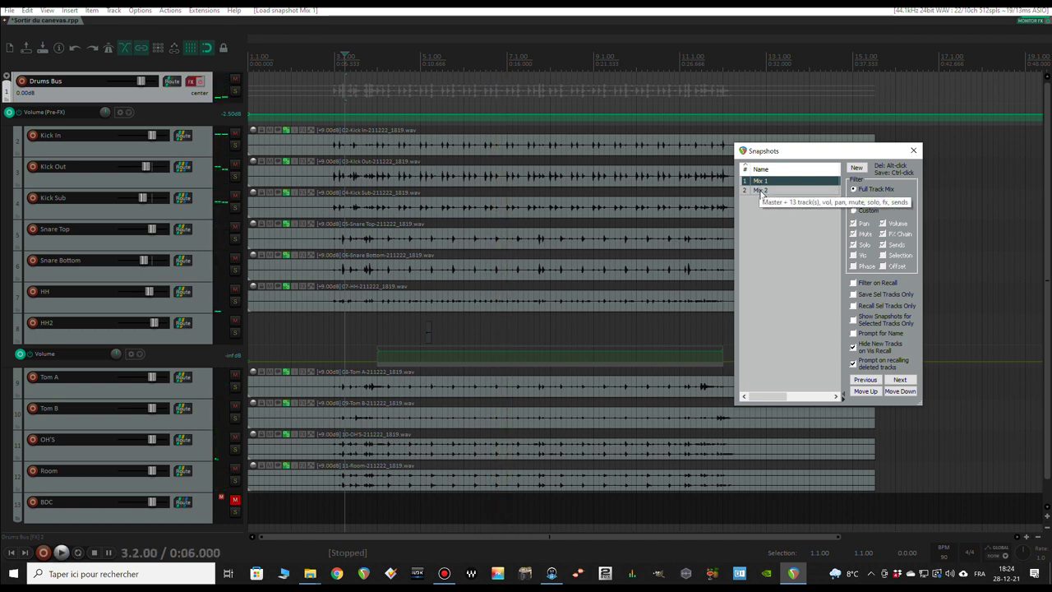
- Recall the Mix 2 snapshot and play it from 3.2.00 for comparison, moving the Snapshots window further clear of the tracks
click(761, 190)
key(space)
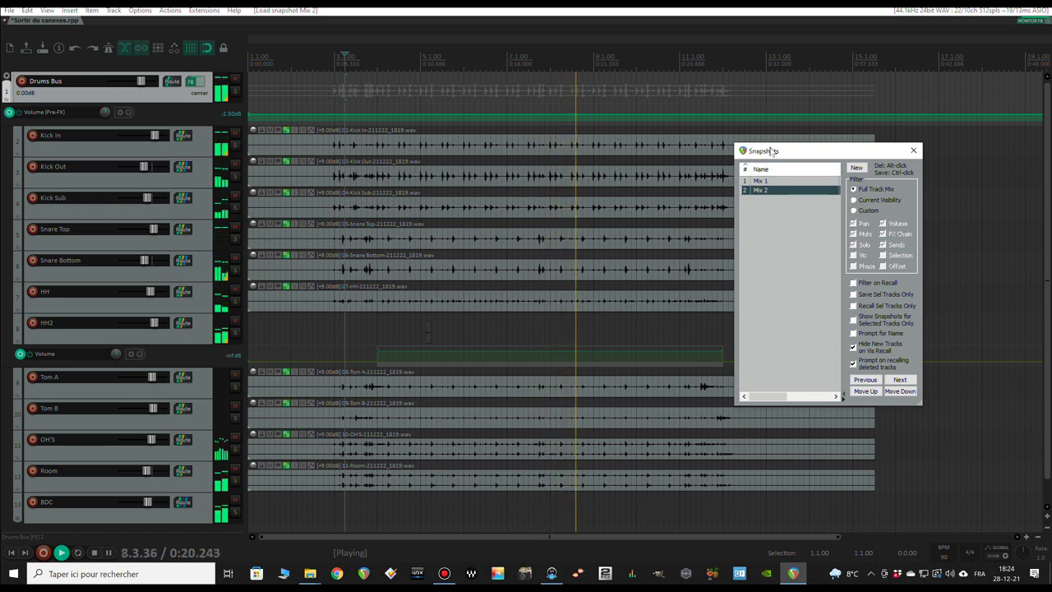
drag(774, 151, 855, 222)
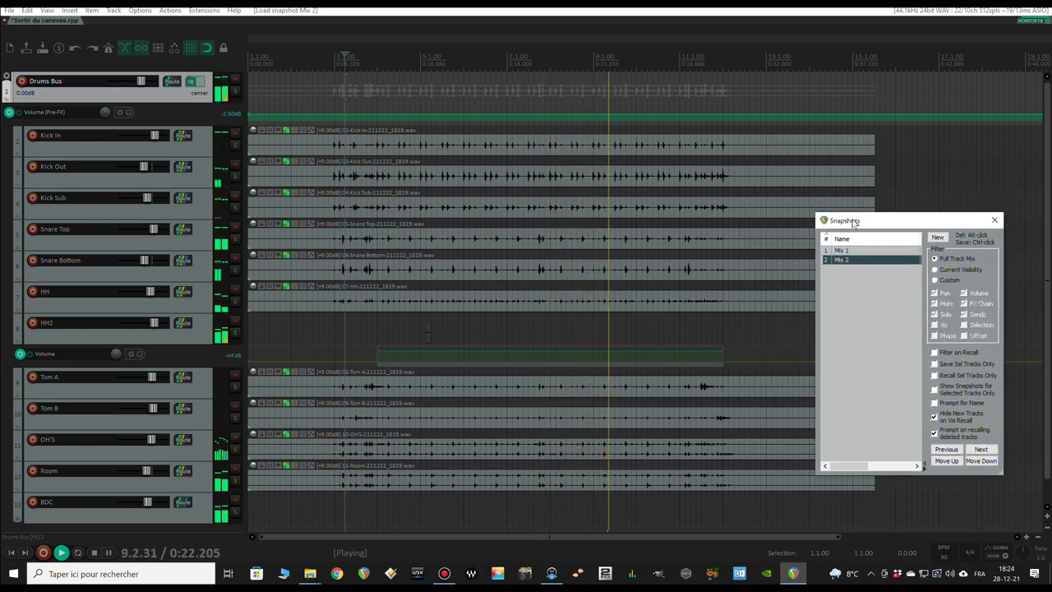